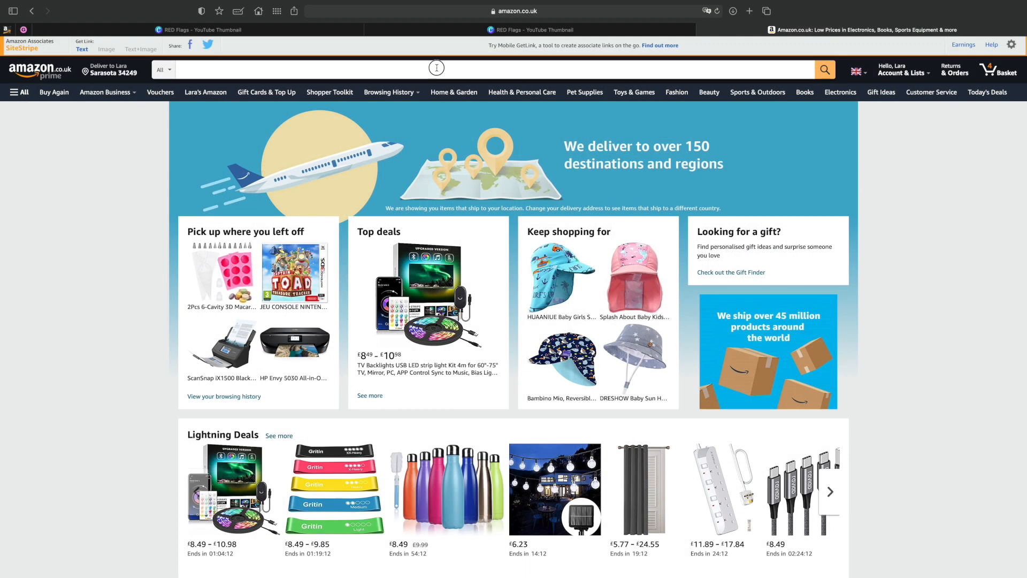
# Search the Amazon UK store for "spot the difference book" and browse the listed titles.
pyautogui.click(436, 67)
pyautogui.write('spot the d')
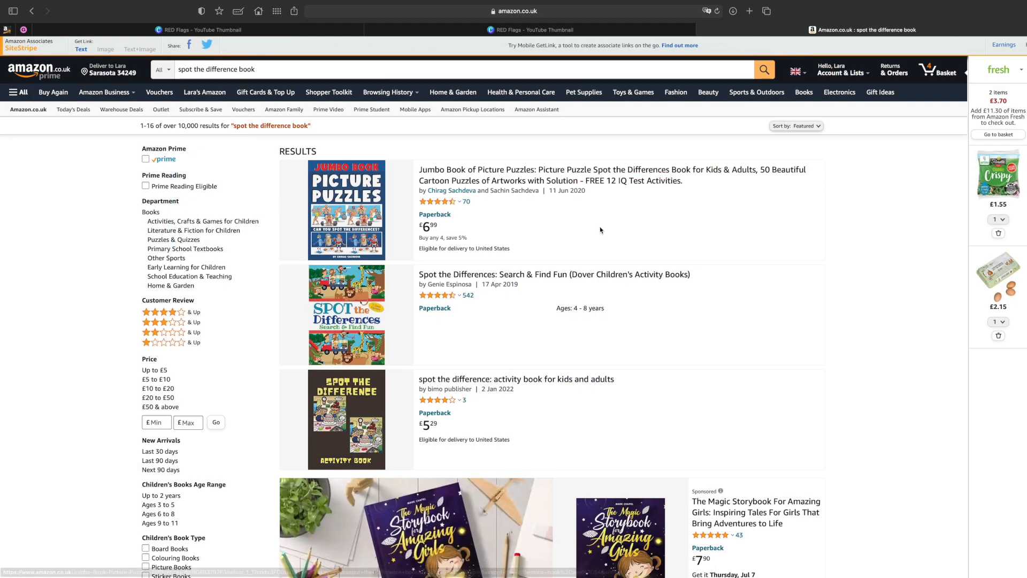
pyautogui.scroll(-5, 599, 226)
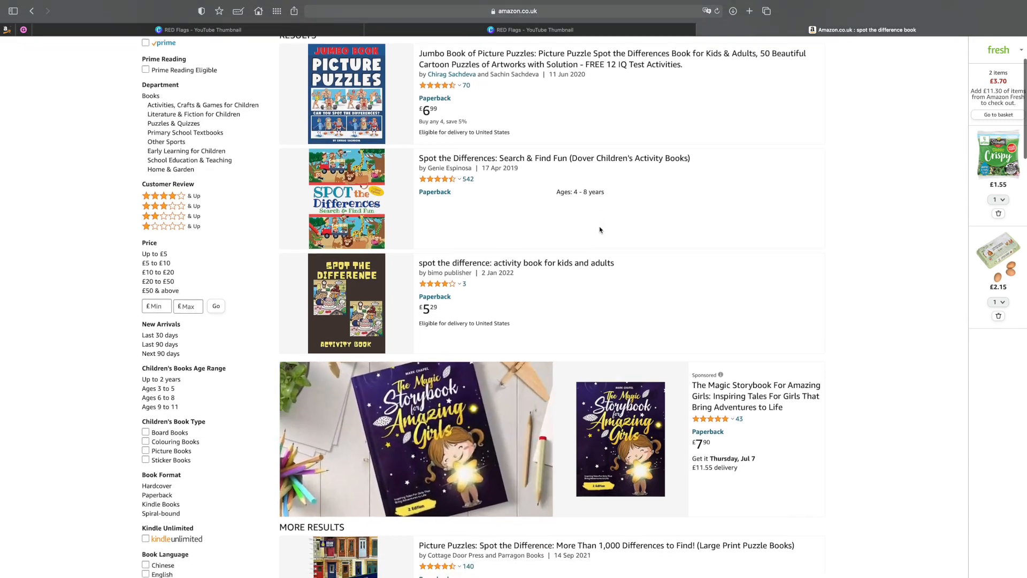
pyautogui.scroll(-15, 600, 229)
pyautogui.scroll(-5, 601, 229)
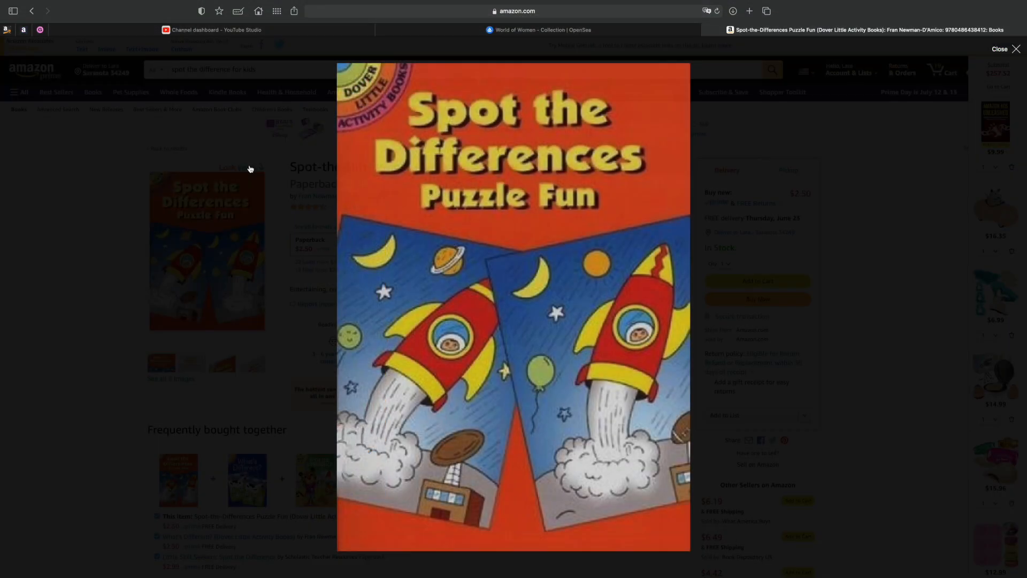
# Examine the sample pages of the Spot-the-Differences Puzzle Fun paperback, including the octopus, princess and spaceship puzzles.
pyautogui.scroll(-6, 638, 257)
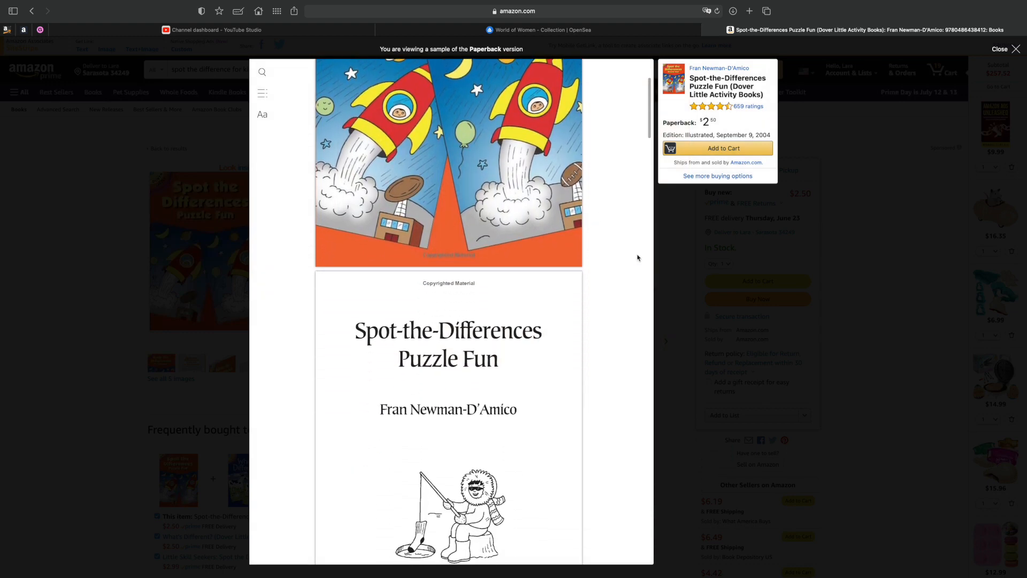
pyautogui.scroll(-10, 637, 257)
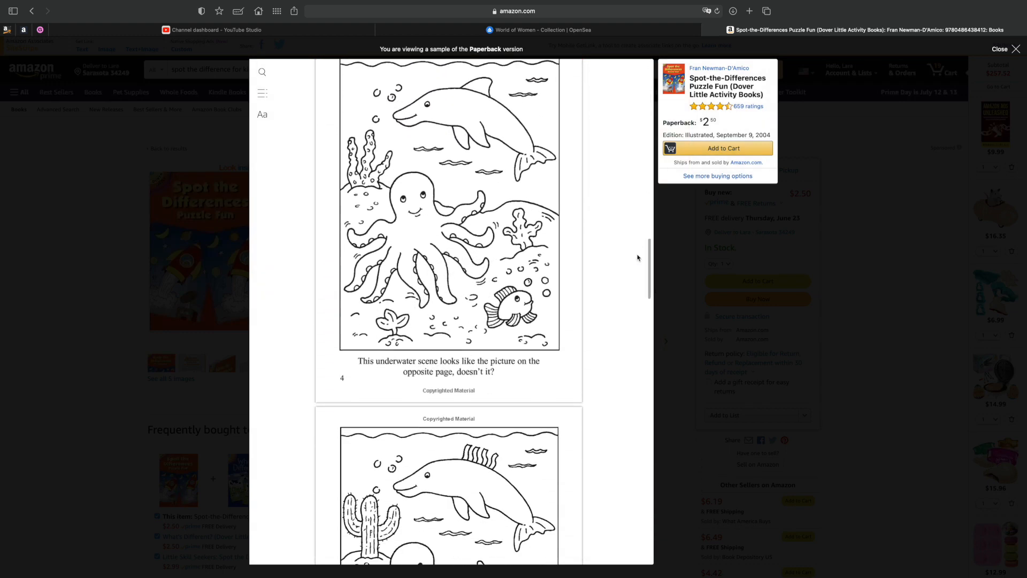
pyautogui.scroll(-10, 637, 257)
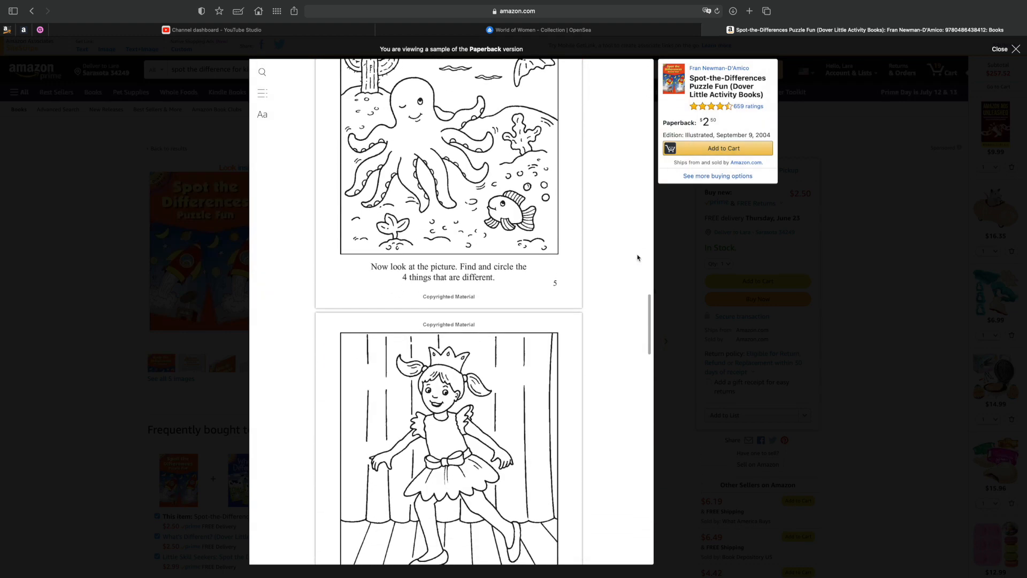
pyautogui.scroll(-6, 638, 258)
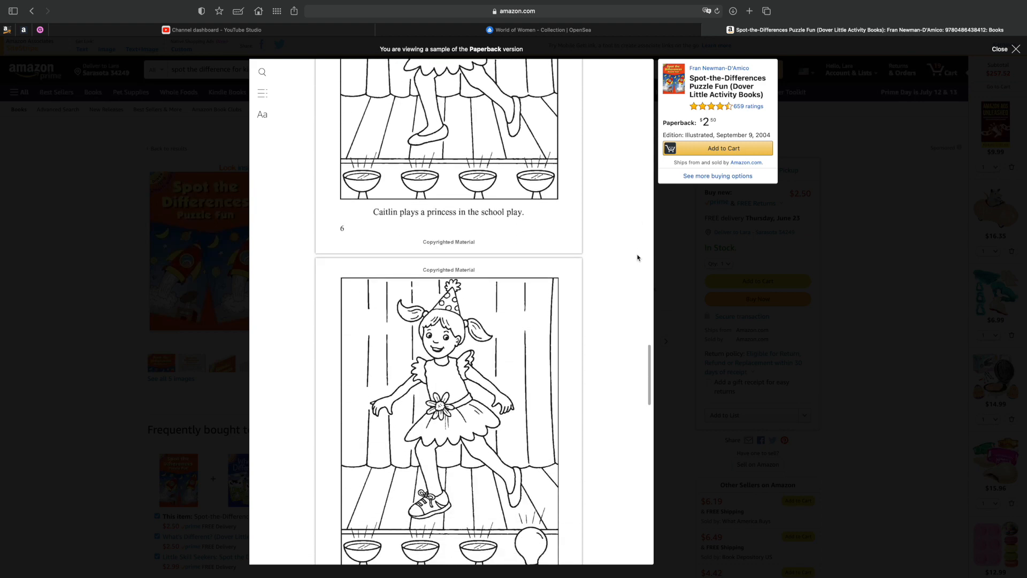
pyautogui.scroll(-8, 638, 258)
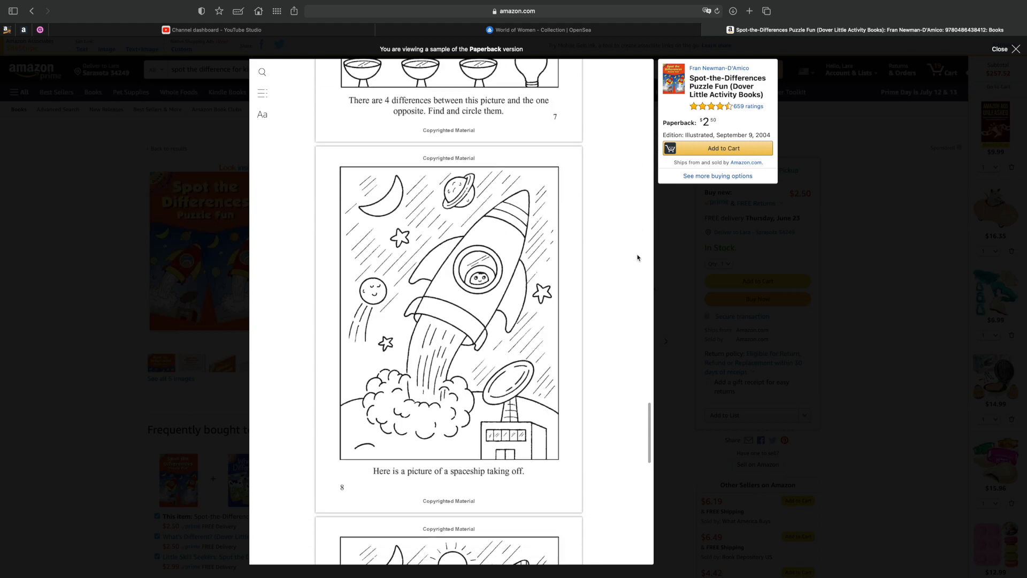
pyautogui.scroll(-10, 637, 257)
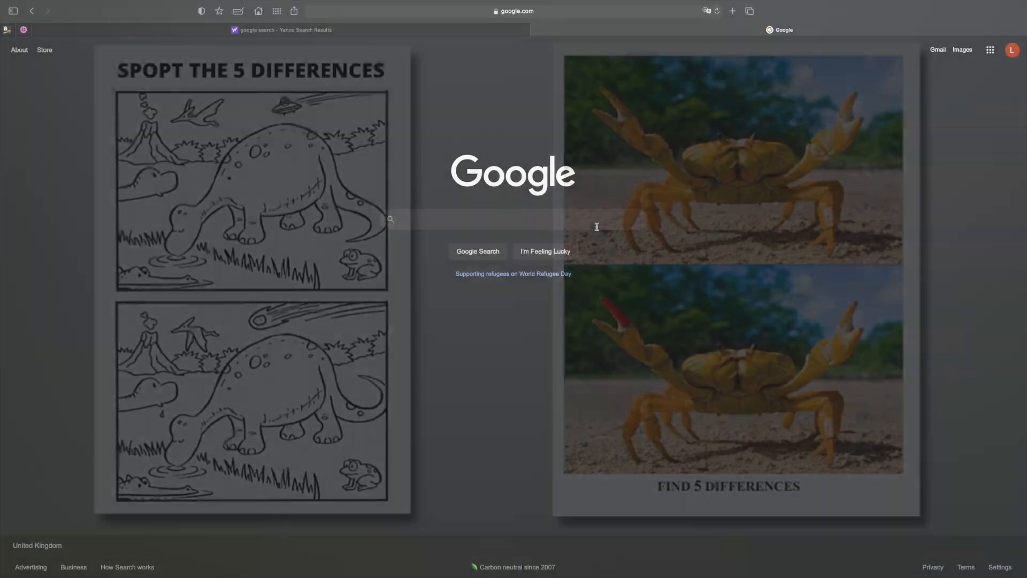
pyautogui.click(596, 223)
pyautogui.click(525, 239)
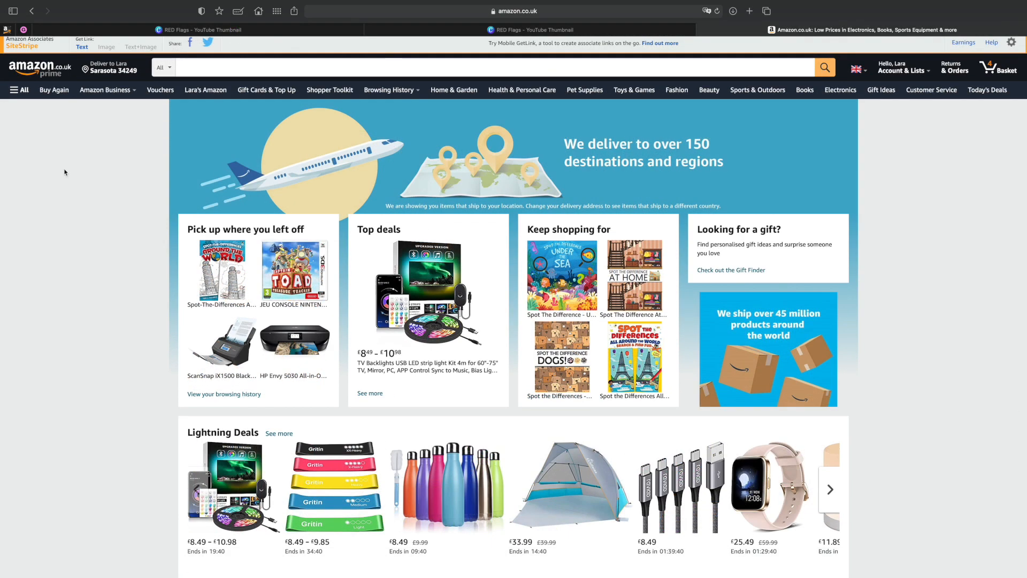
# Search the store for "spot the difference book" from the Amazon home page.
pyautogui.click(193, 69)
pyautogui.write('spot t')
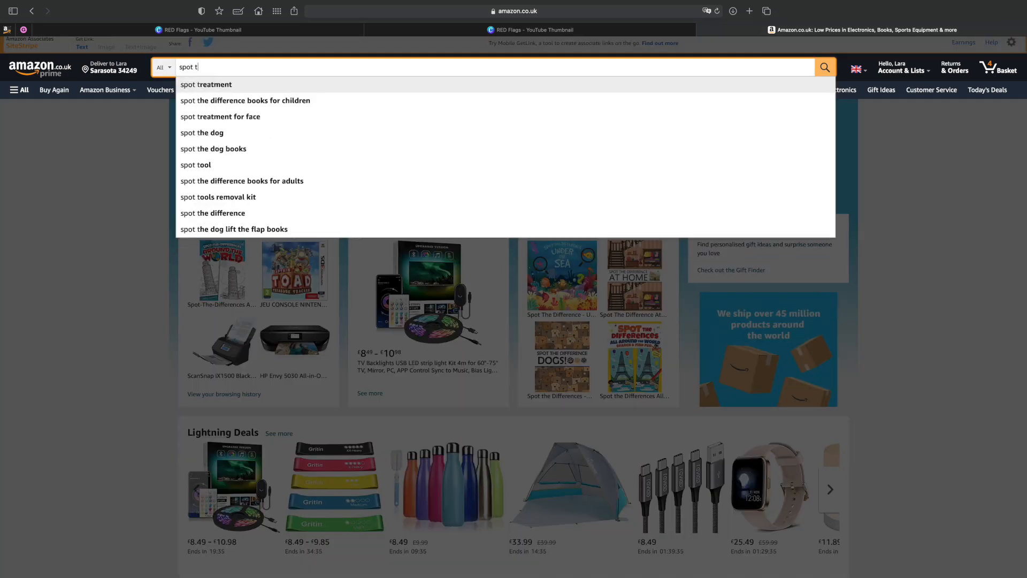
pyautogui.write('he differ')
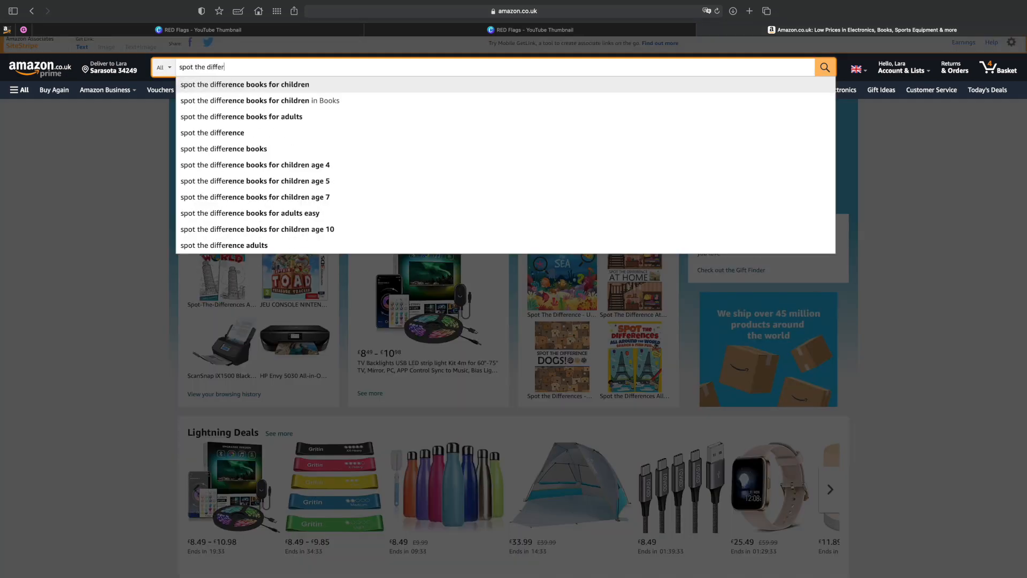
pyautogui.write('ence')
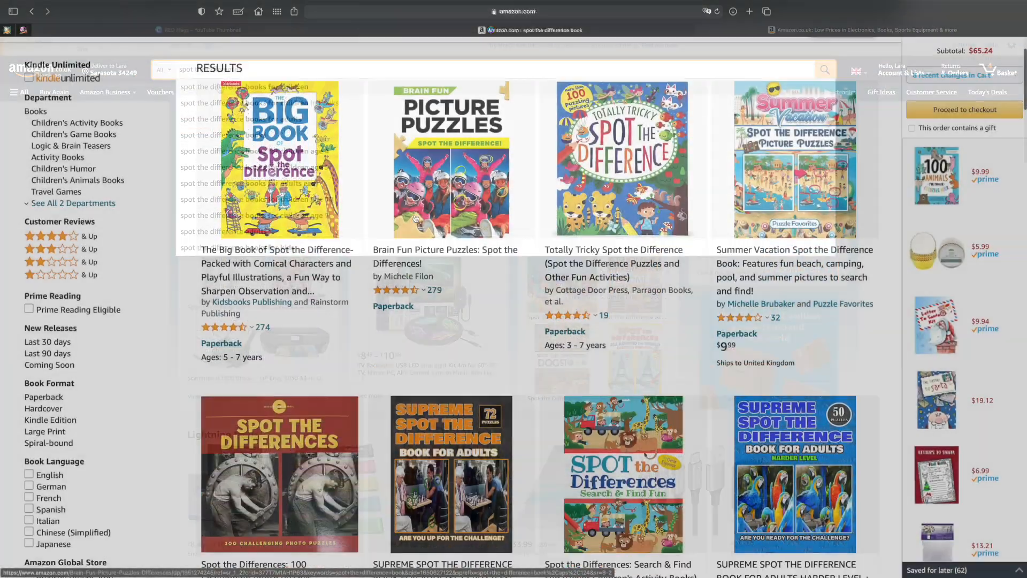
# Browse the book results and open the inside preview of Spot-the-Differences Around the World.
pyautogui.scroll(-5, 416, 219)
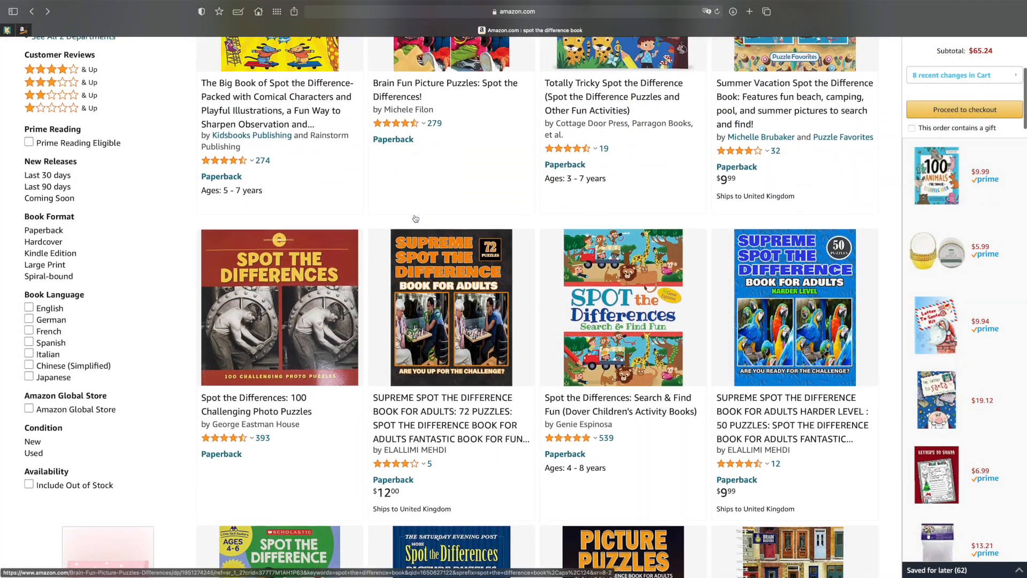
pyautogui.scroll(-3, 415, 218)
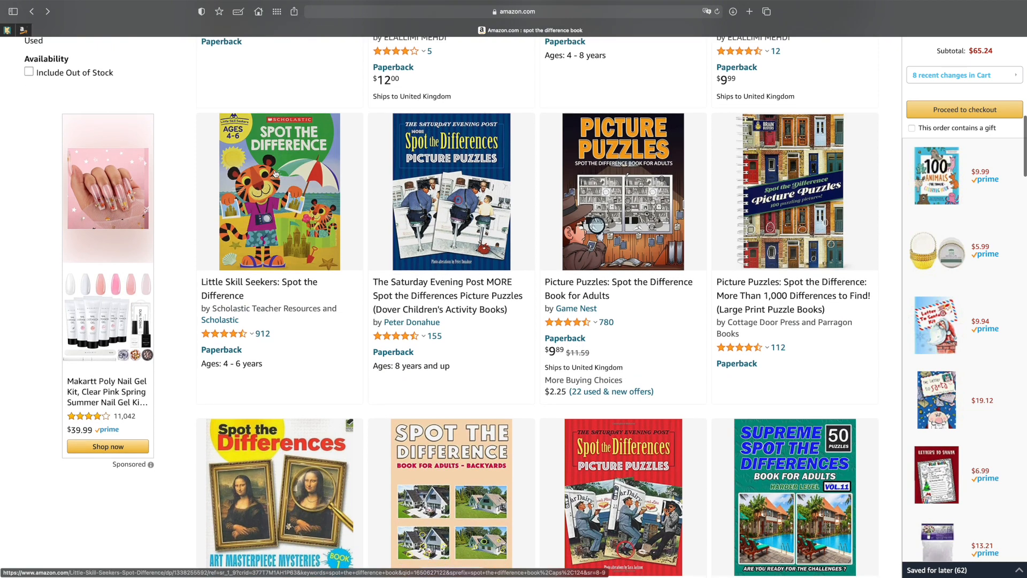
pyautogui.scroll(-5, 283, 186)
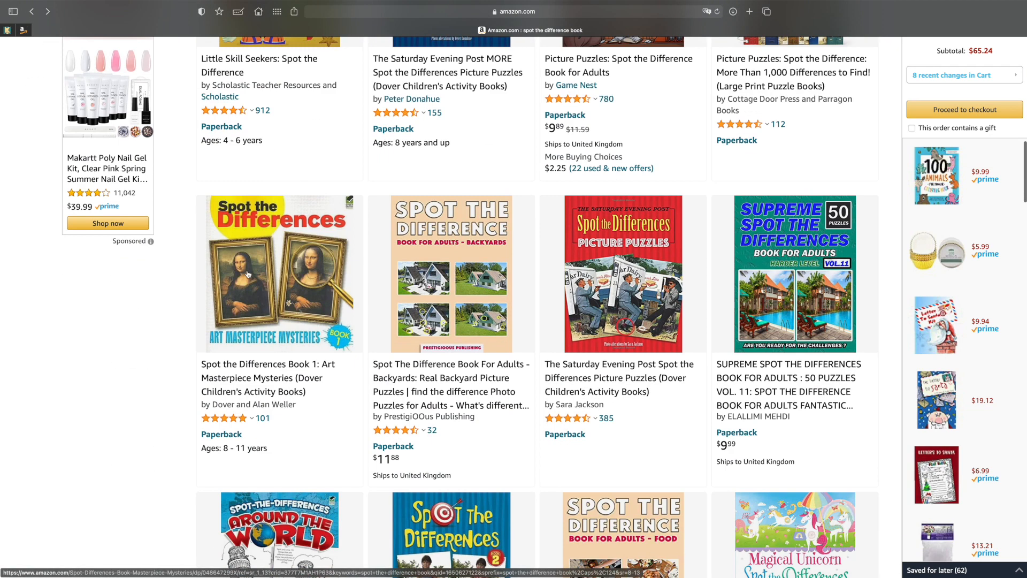
pyautogui.scroll(-5, 252, 272)
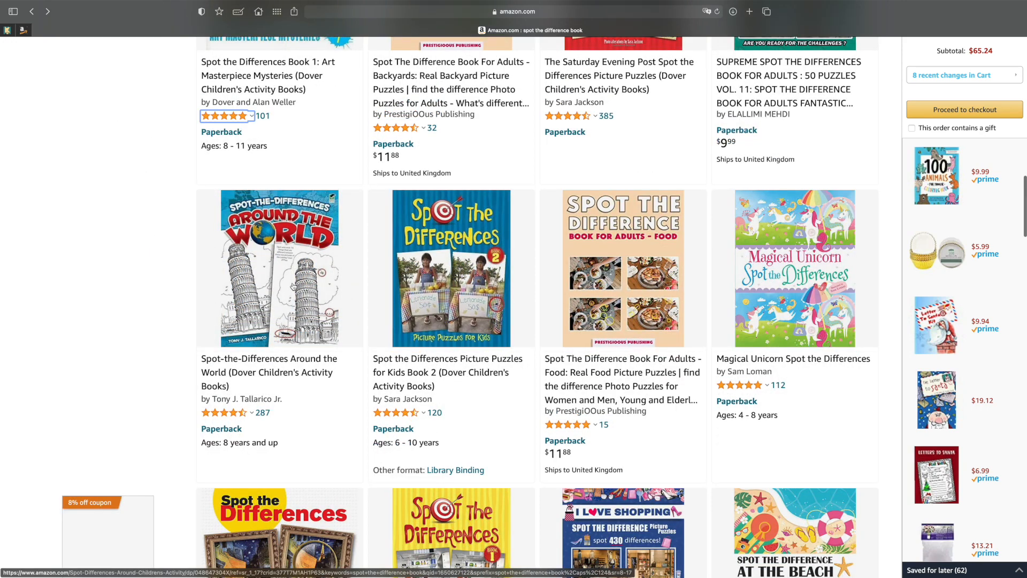
pyautogui.scroll(-1, 293, 286)
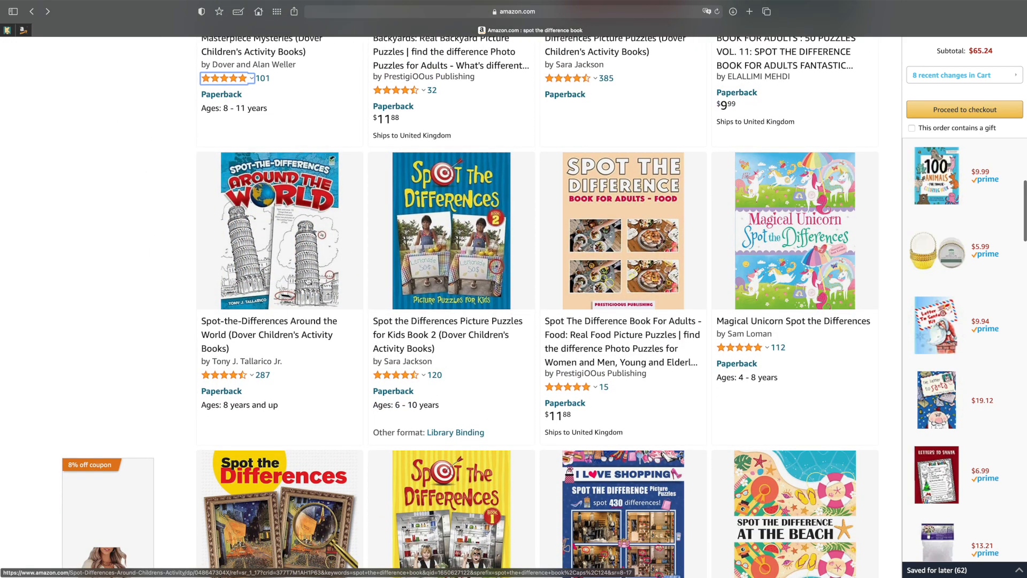
pyautogui.scroll(-1, 308, 282)
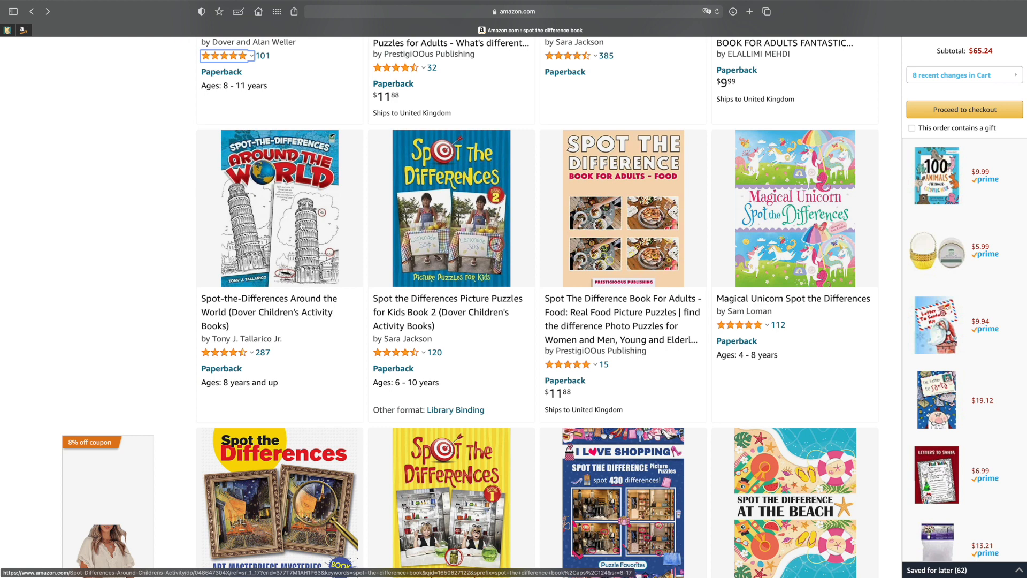
pyautogui.click(302, 227)
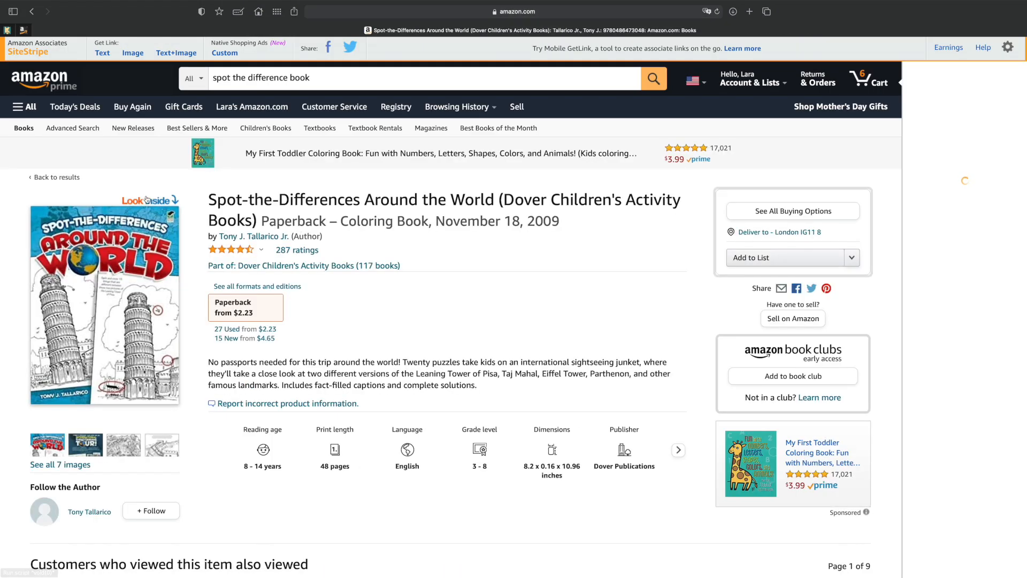
pyautogui.click(149, 203)
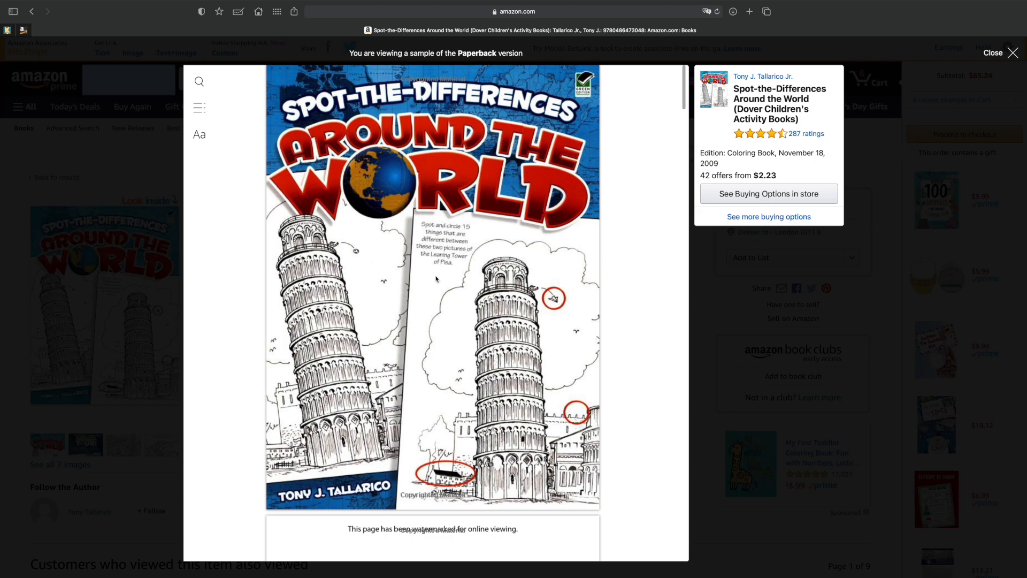
# Examine the sample's cover, title page and Amazon River Basin puzzle pages to see how the interior is laid out.
pyautogui.scroll(-3, 436, 279)
pyautogui.scroll(1, 436, 279)
pyautogui.scroll(-1, 437, 278)
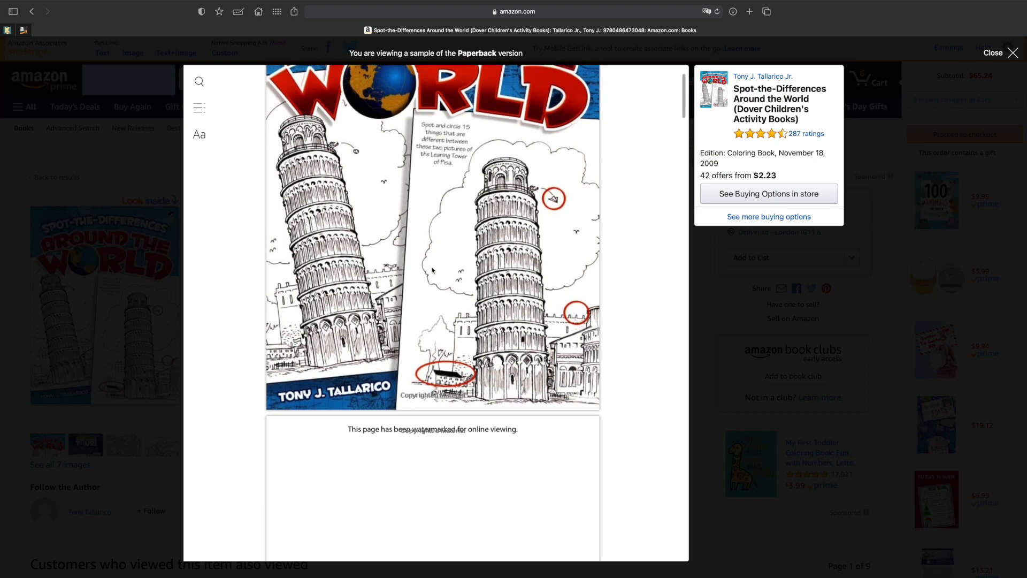
pyautogui.scroll(-10, 480, 292)
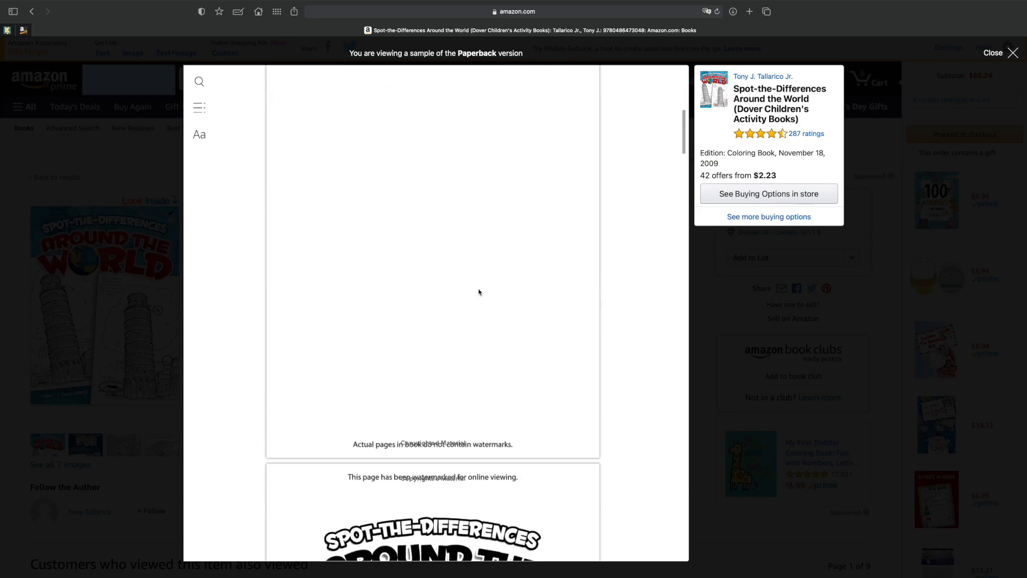
pyautogui.scroll(-5, 480, 292)
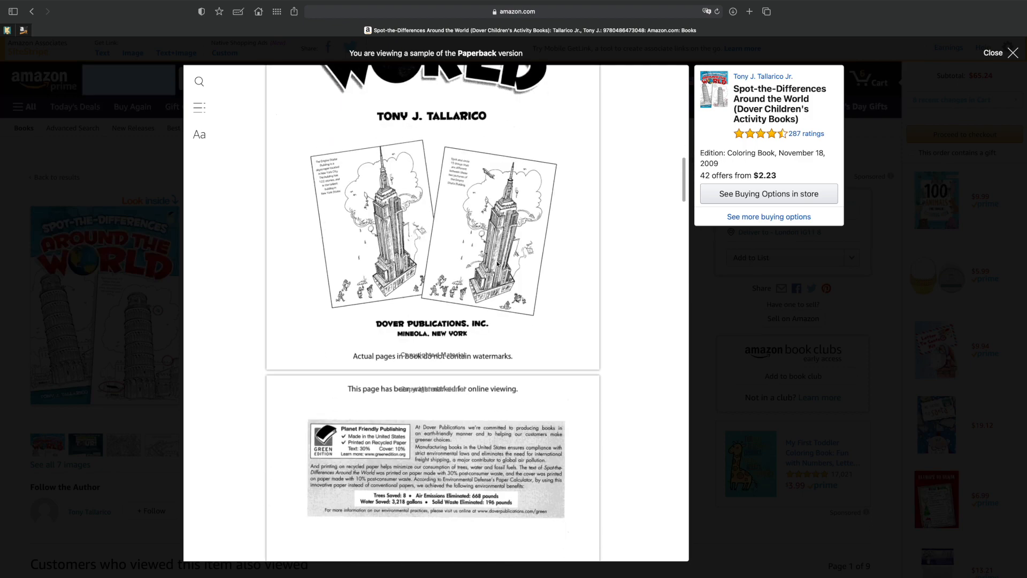
pyautogui.scroll(-15, 497, 263)
pyautogui.scroll(-12, 493, 266)
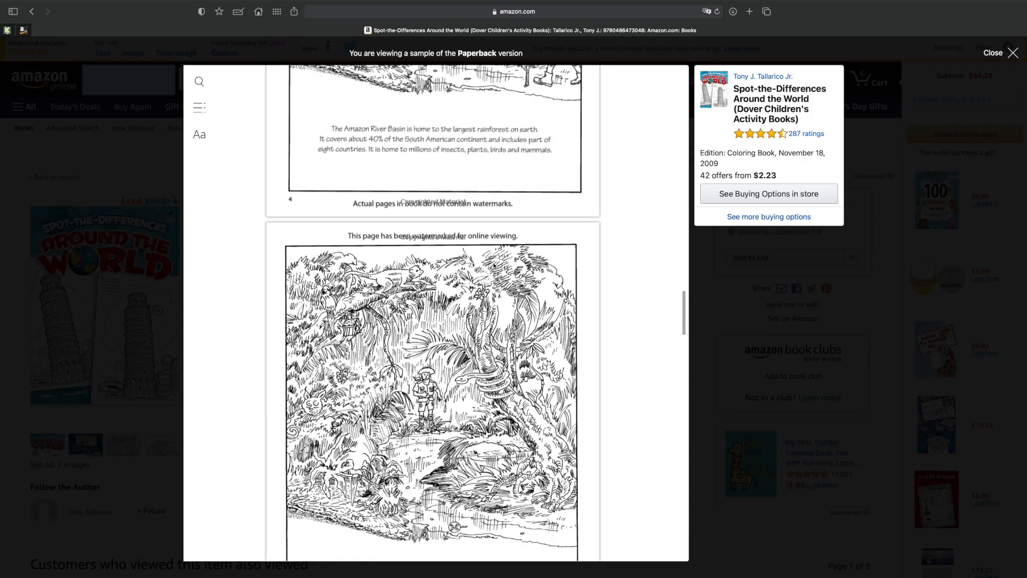
pyautogui.scroll(-5, 446, 309)
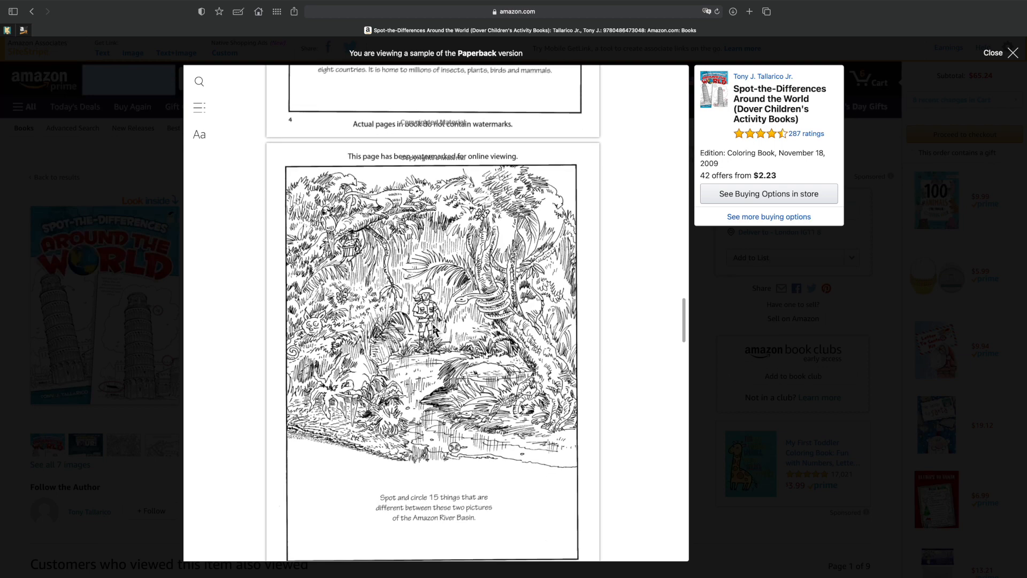
pyautogui.scroll(-5, 436, 326)
pyautogui.scroll(-6, 436, 327)
pyautogui.scroll(-5, 436, 327)
# Compare the two facing Big Ben Clock Tower pictures on pages 6 and 7 of the sample.
pyautogui.scroll(10, 436, 326)
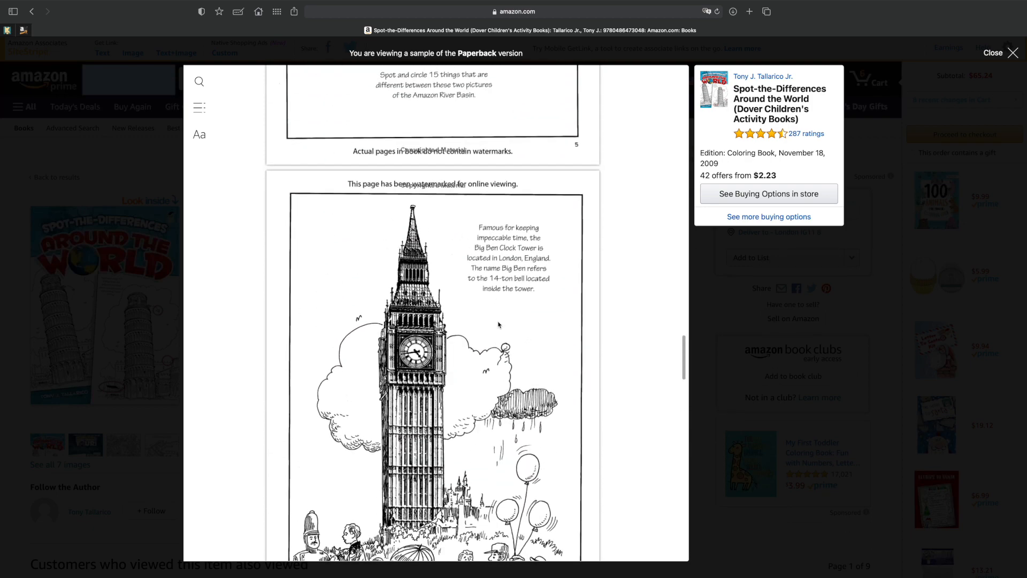
pyautogui.scroll(-2, 499, 325)
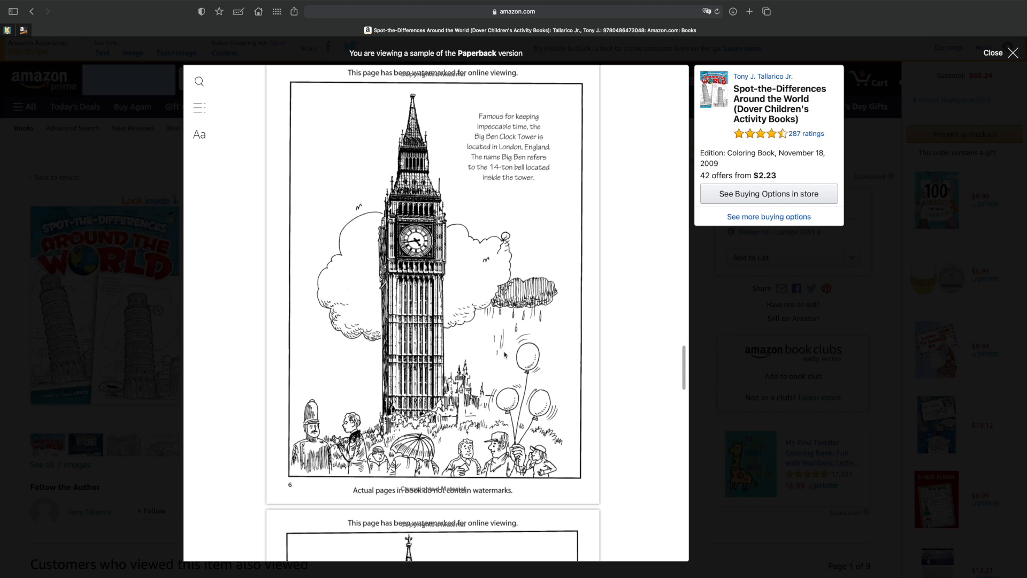
pyautogui.scroll(-3, 505, 355)
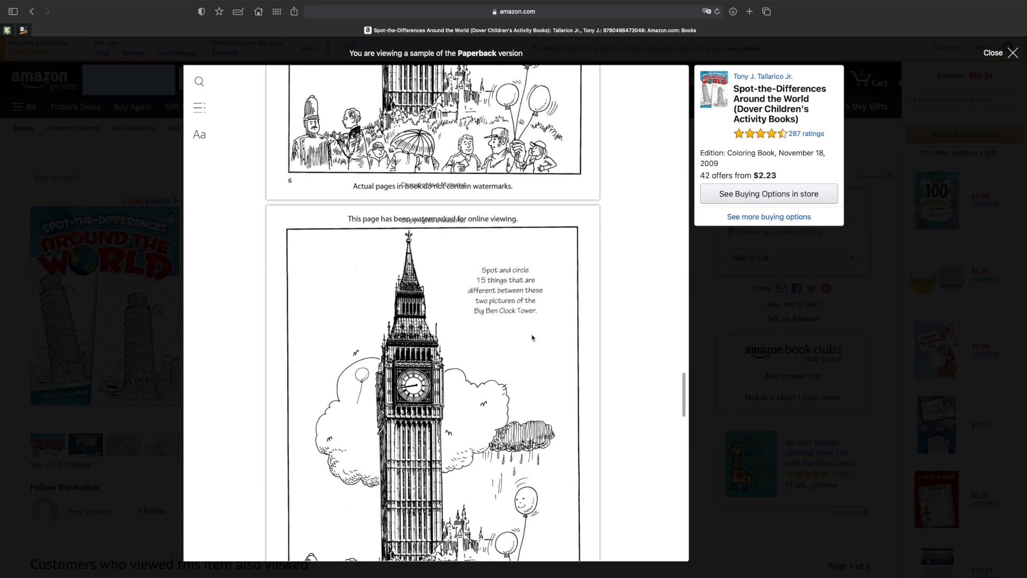
pyautogui.scroll(-2, 477, 386)
pyautogui.scroll(6, 476, 386)
pyautogui.scroll(-2, 477, 386)
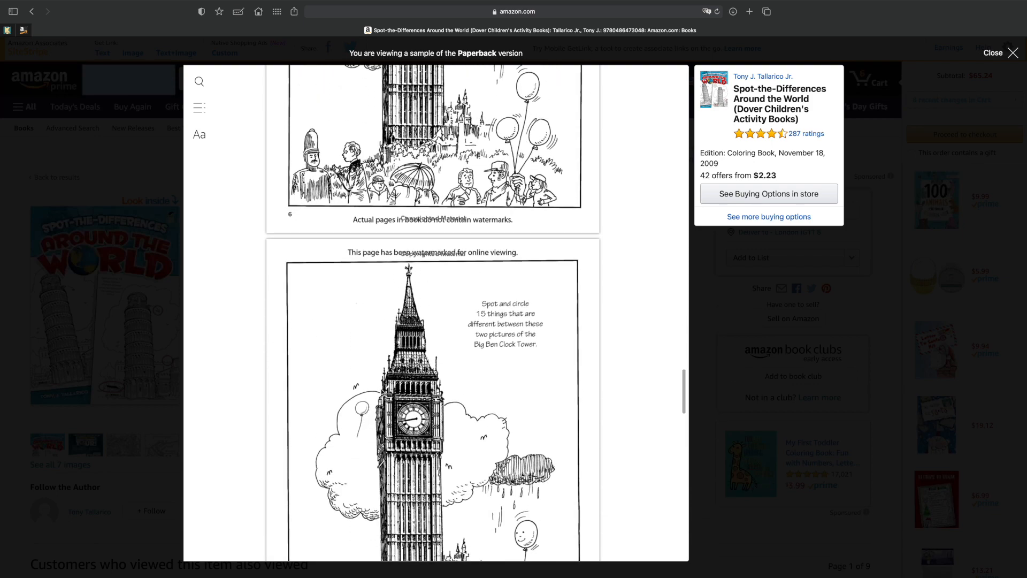
pyautogui.scroll(11, 370, 405)
pyautogui.scroll(-8, 382, 361)
pyautogui.scroll(-7, 382, 361)
pyautogui.scroll(7, 385, 355)
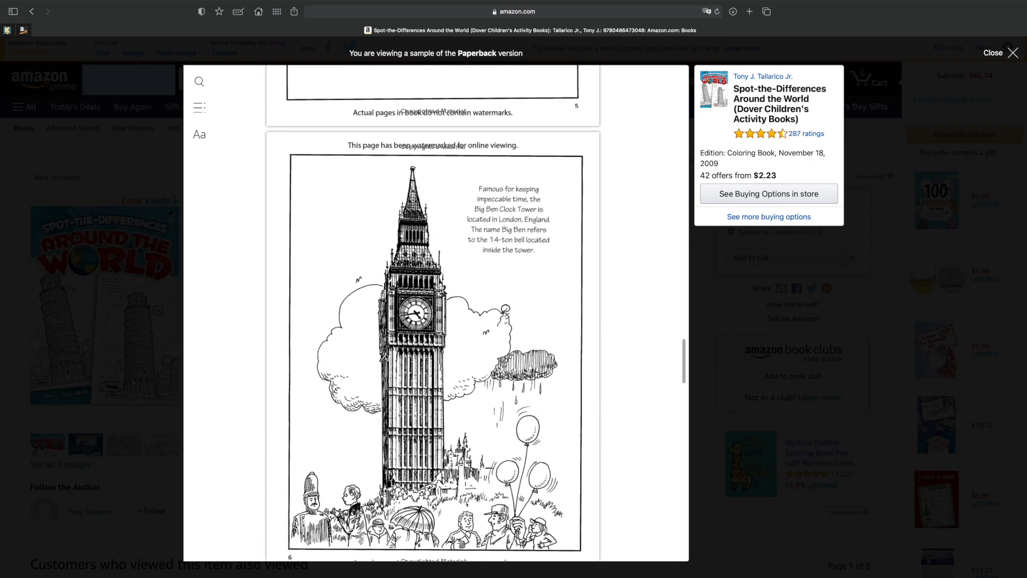
pyautogui.scroll(-2, 385, 355)
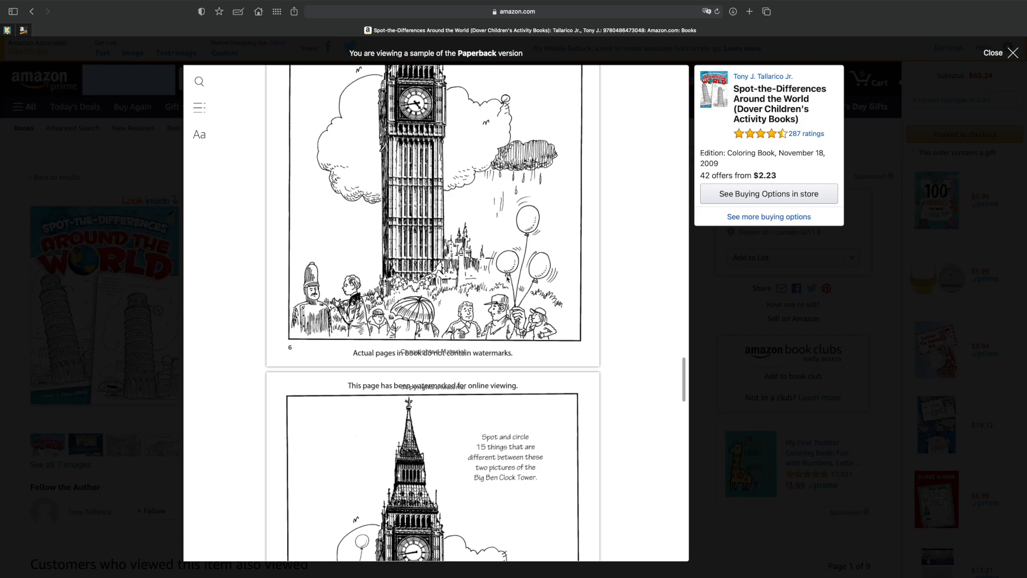
# Examine the CN Tower and Easter Island puzzle pages further on in the sample.
pyautogui.scroll(-15, 507, 278)
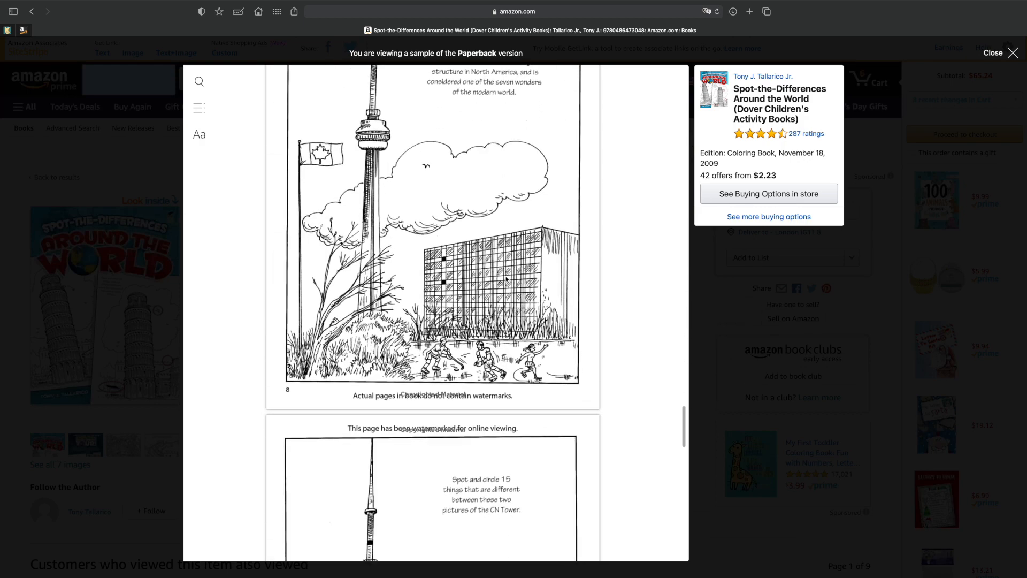
pyautogui.scroll(-10, 507, 278)
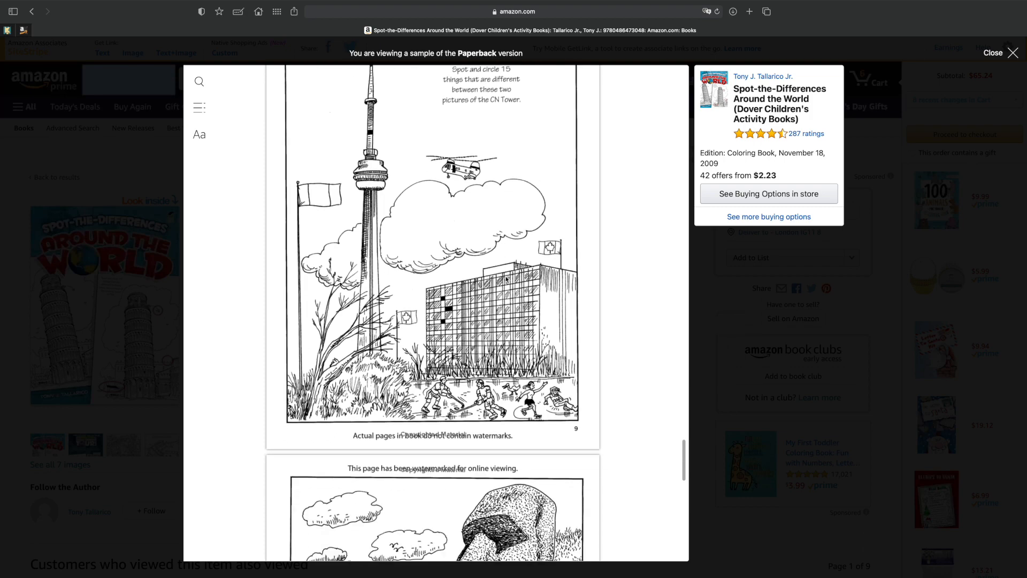
pyautogui.scroll(-5, 507, 279)
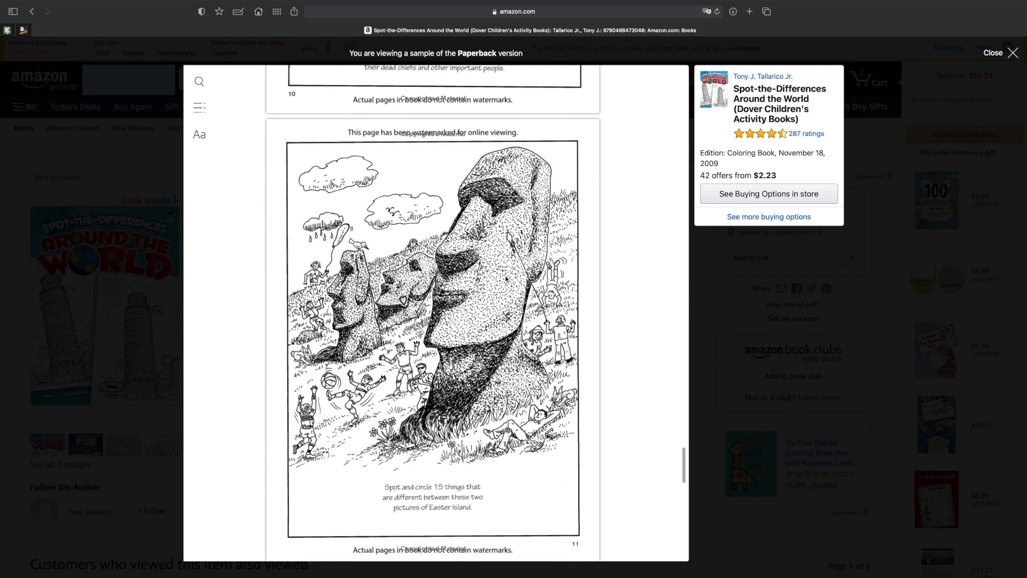
# View the Eiffel Tower page, the publisher's advert and the back cover at the end of the sample, and close the preview.
pyautogui.scroll(-13, 507, 278)
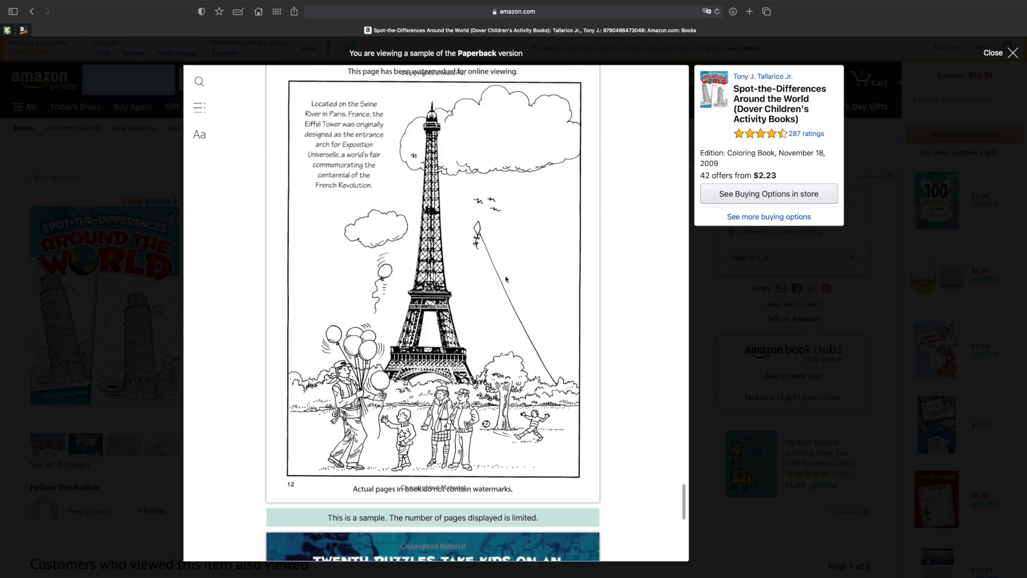
pyautogui.scroll(-8, 507, 278)
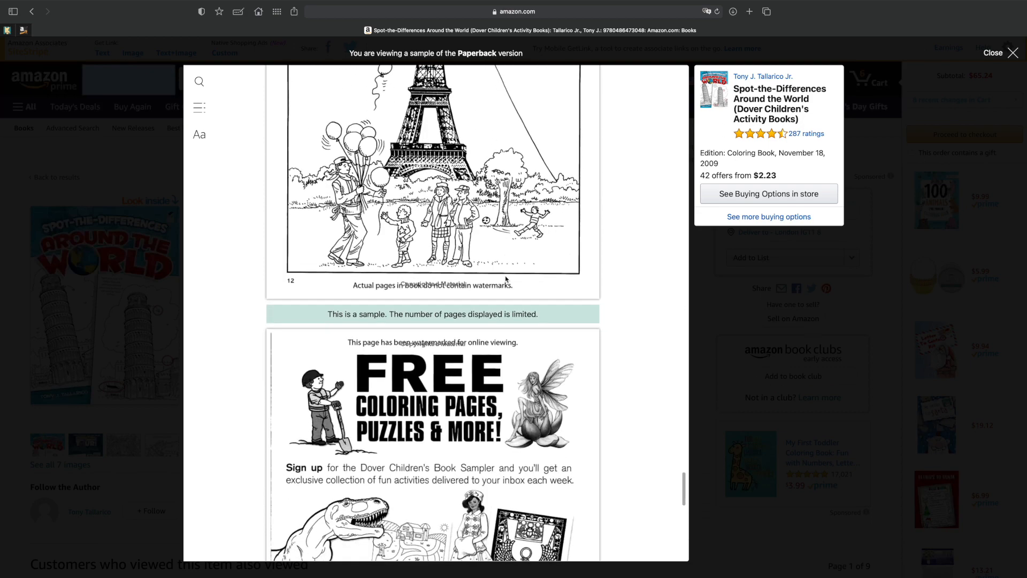
pyautogui.scroll(-7, 507, 278)
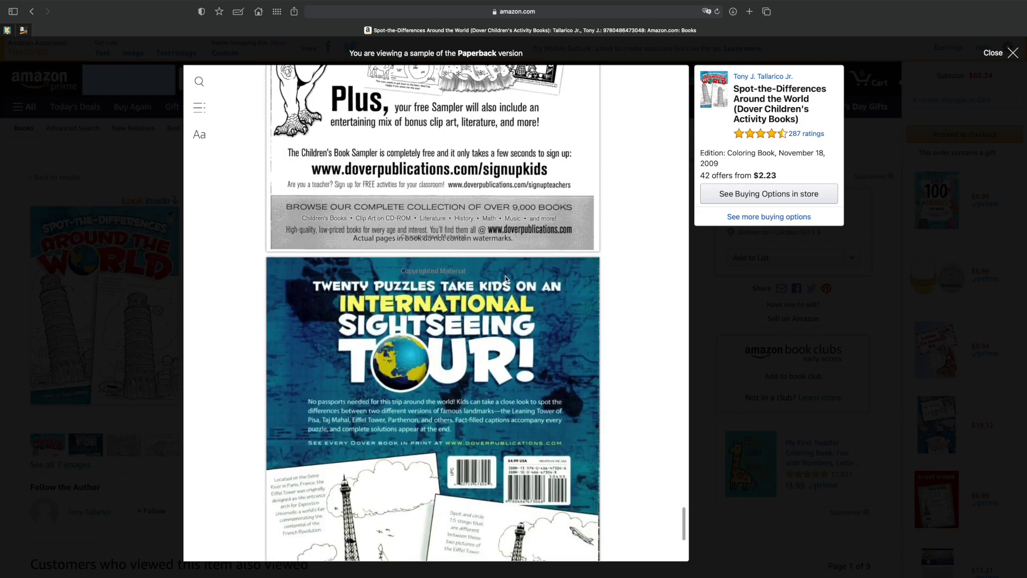
pyautogui.scroll(-6, 507, 278)
pyautogui.scroll(20, 507, 278)
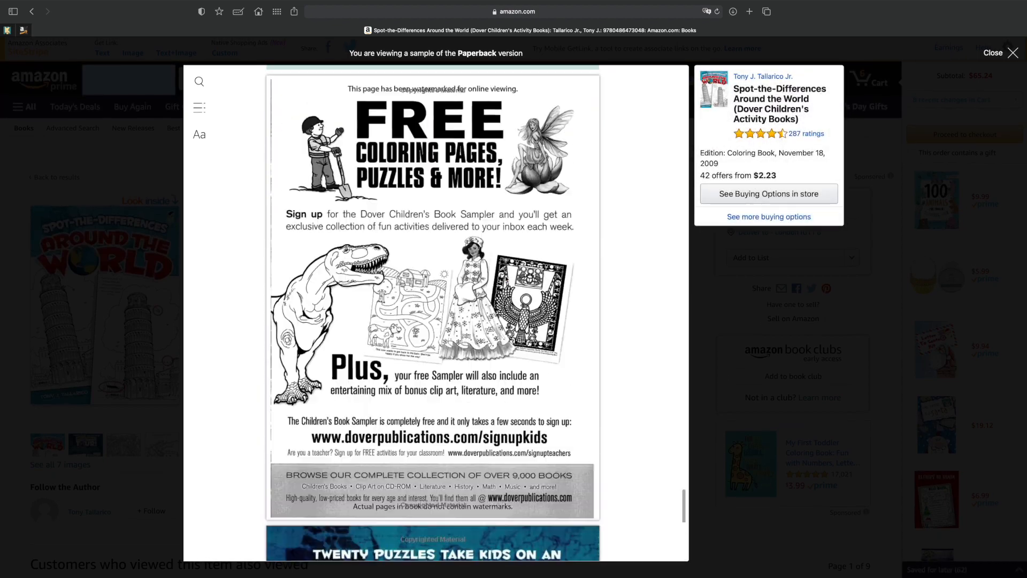
pyautogui.click(1012, 53)
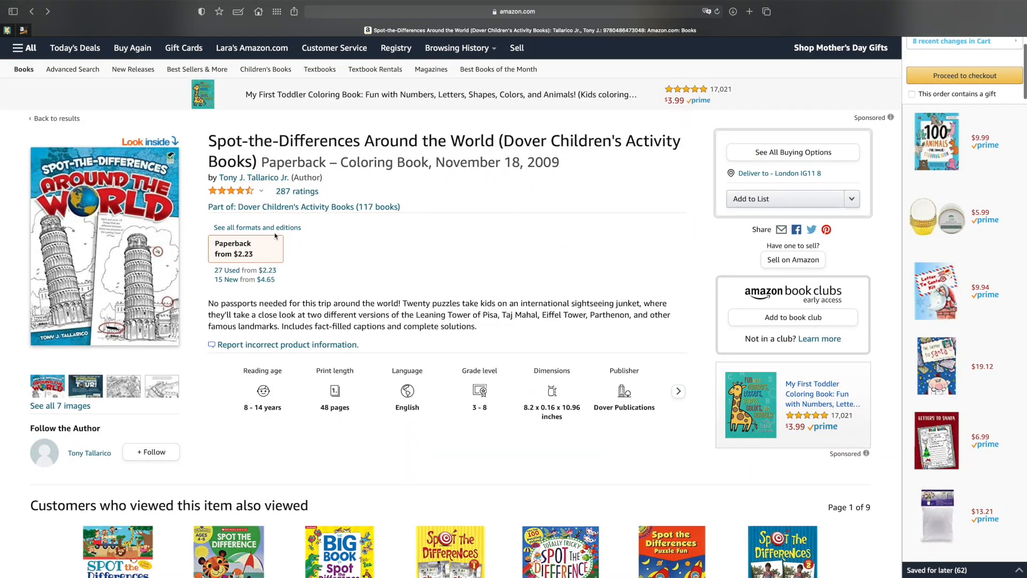
# Return to the spot the difference book results and open the inside preview of What's Different? (Dover Little Activity Books).
pyautogui.press('super+bracketleft')
pyautogui.scroll(-4, 765, 406)
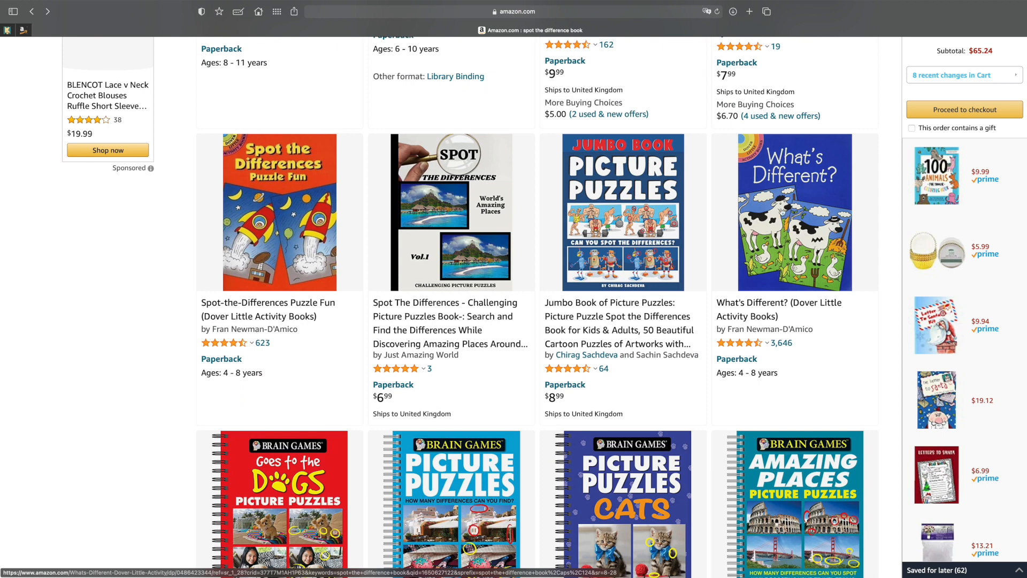
pyautogui.click(806, 238)
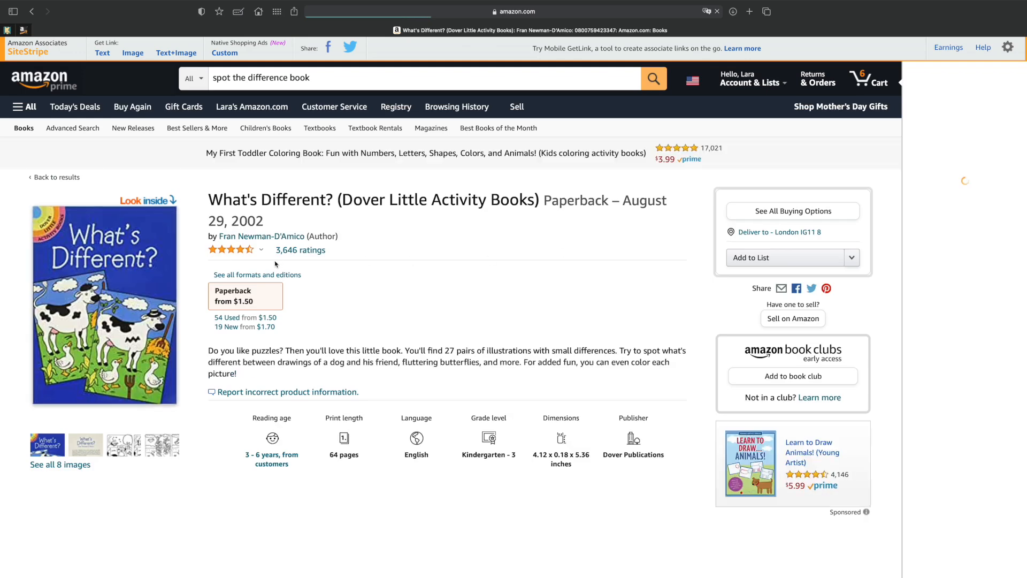
pyautogui.scroll(-15, 517, 267)
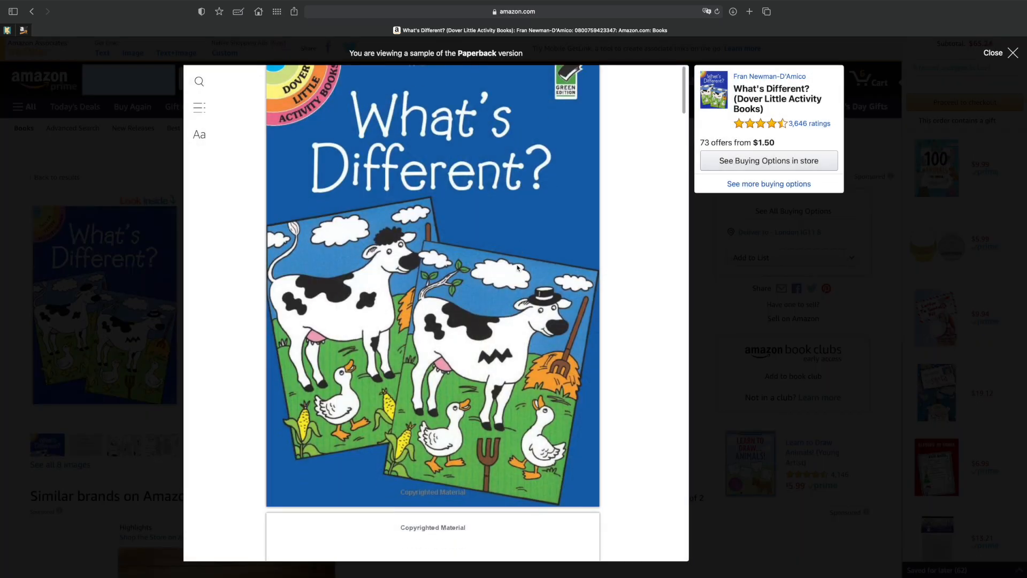
# Compare the two dog-in-the-park pictures on pages 4 and 5 of the What's Different? sample.
pyautogui.scroll(-7, 407, 262)
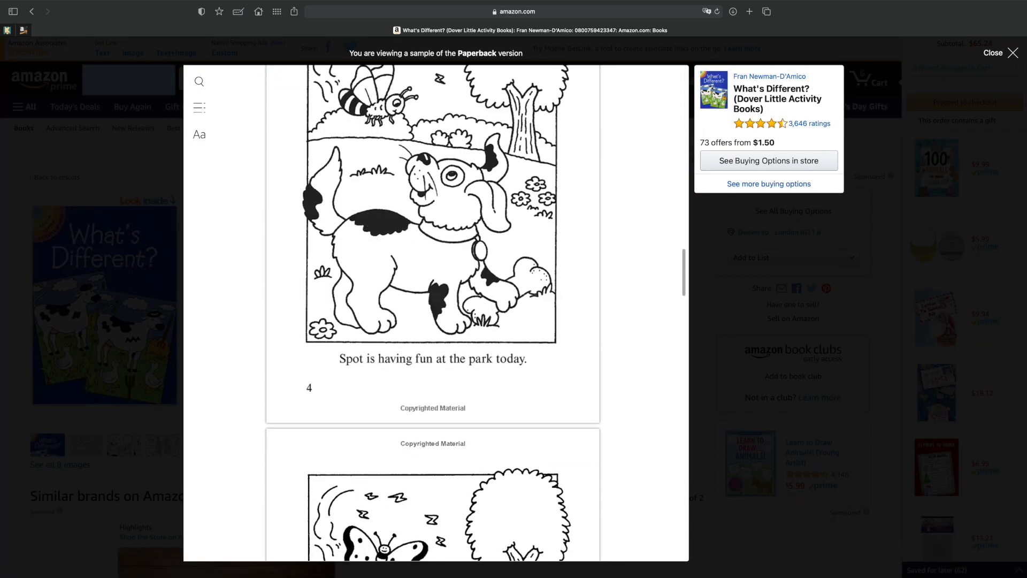
pyautogui.scroll(5, 408, 262)
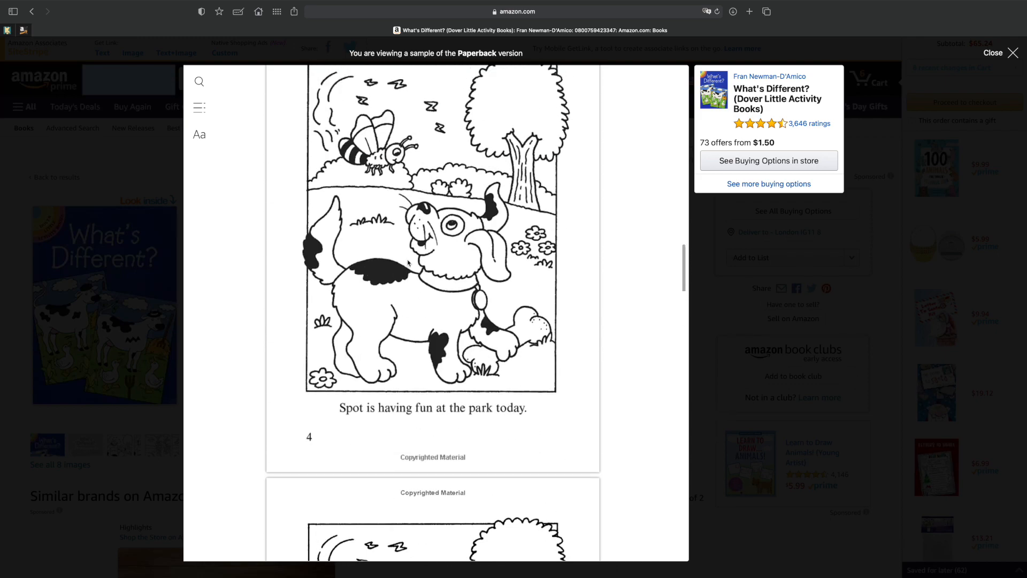
pyautogui.scroll(-5, 457, 311)
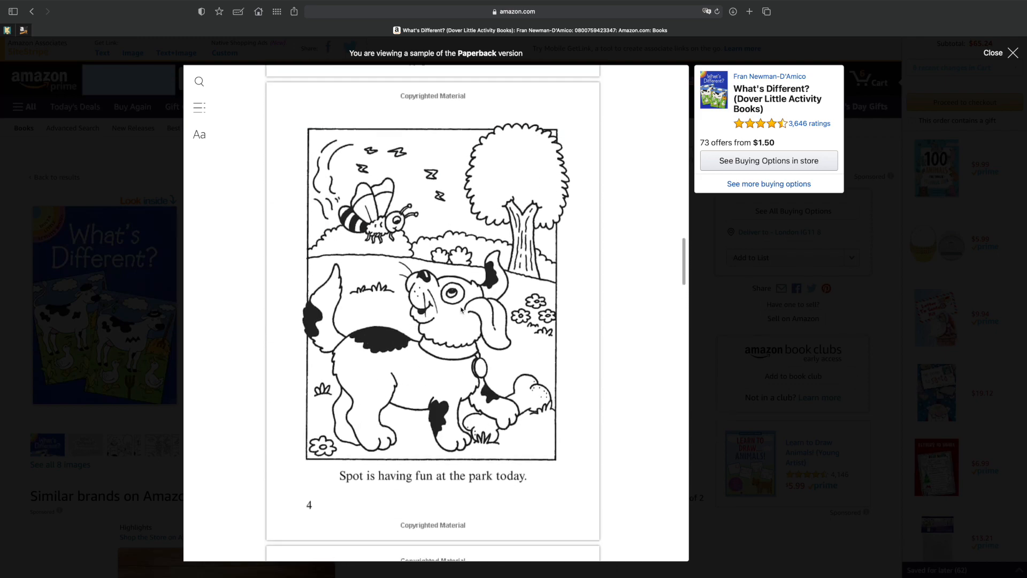
pyautogui.scroll(-4, 462, 310)
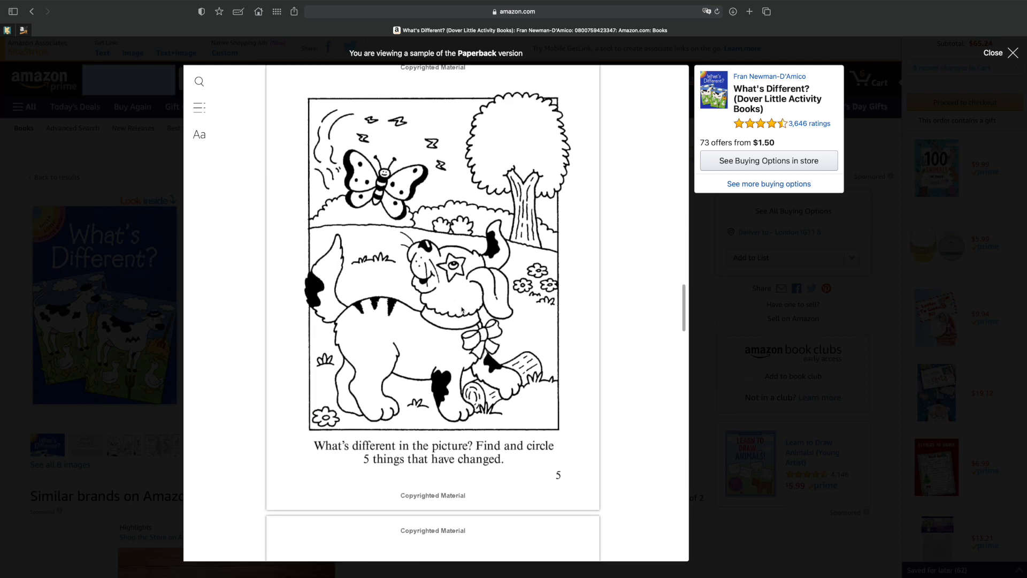
pyautogui.scroll(5, 462, 310)
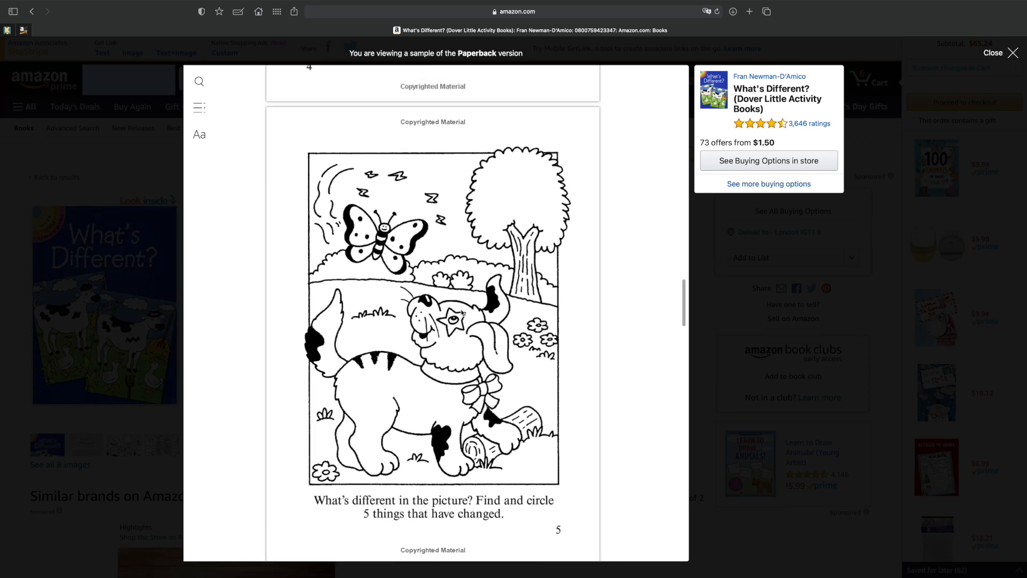
pyautogui.scroll(3, 462, 313)
pyautogui.scroll(-5, 462, 313)
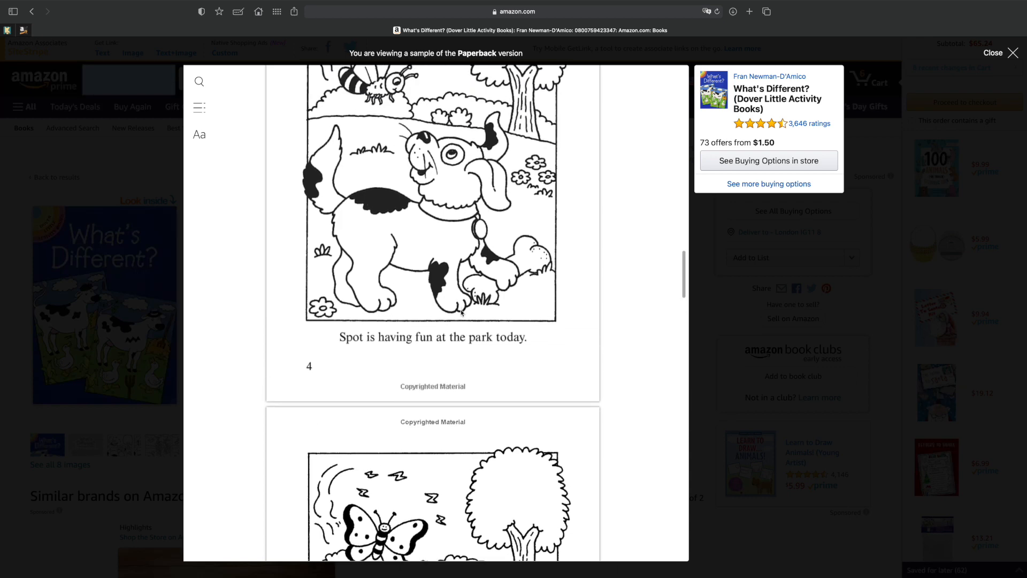
pyautogui.scroll(-2, 461, 313)
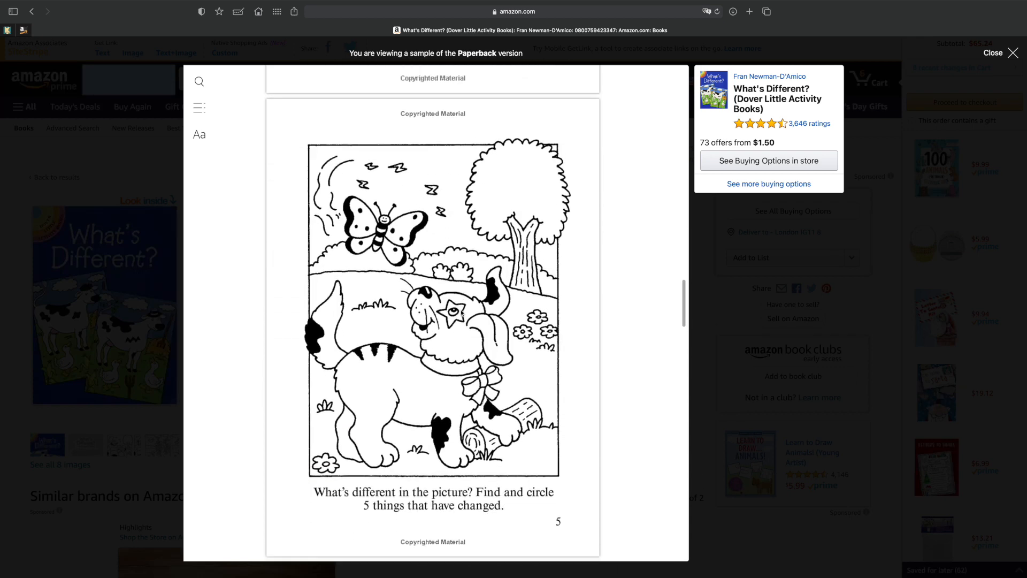
pyautogui.scroll(1, 458, 303)
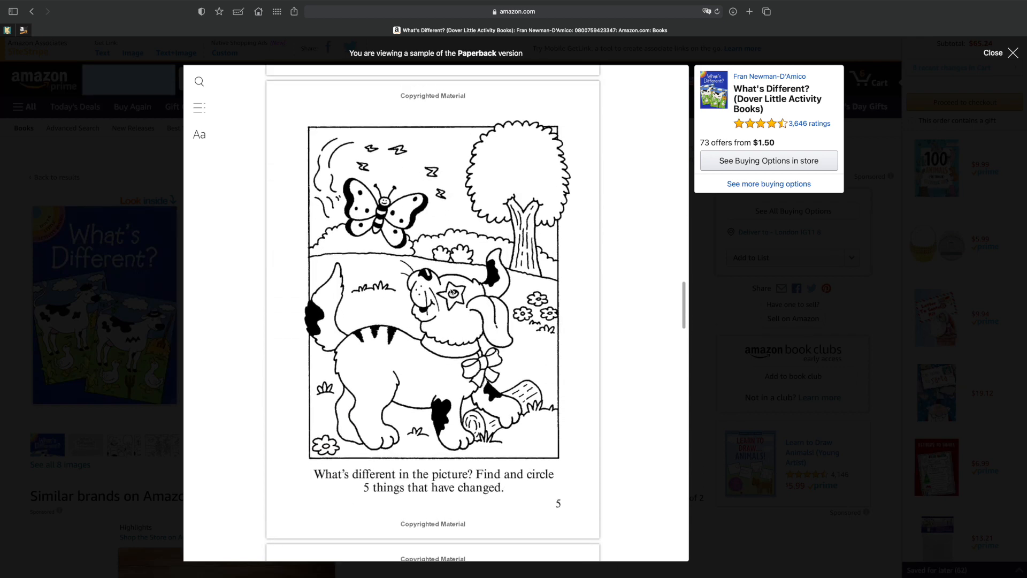
pyautogui.scroll(10, 452, 294)
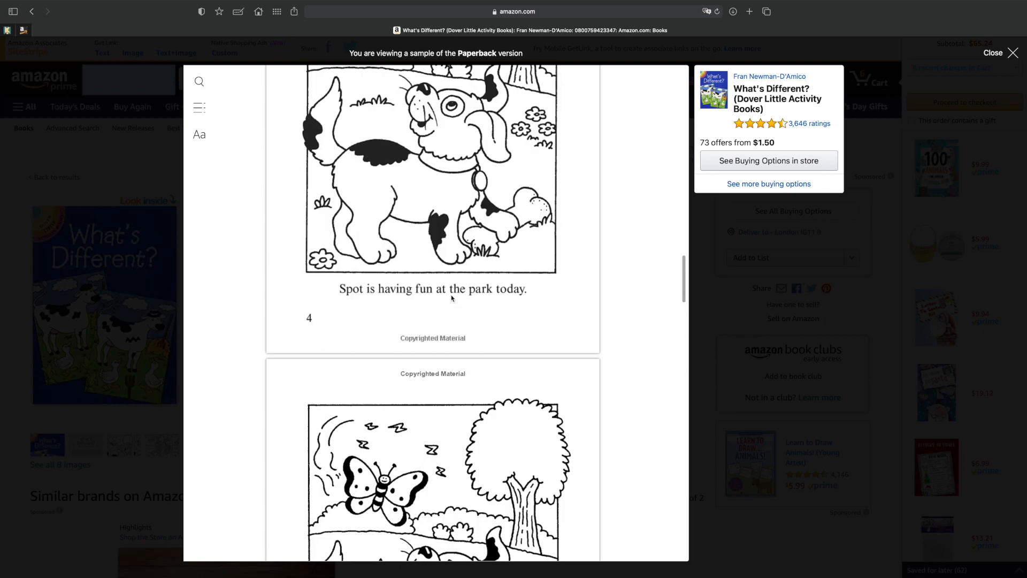
pyautogui.scroll(-3, 453, 188)
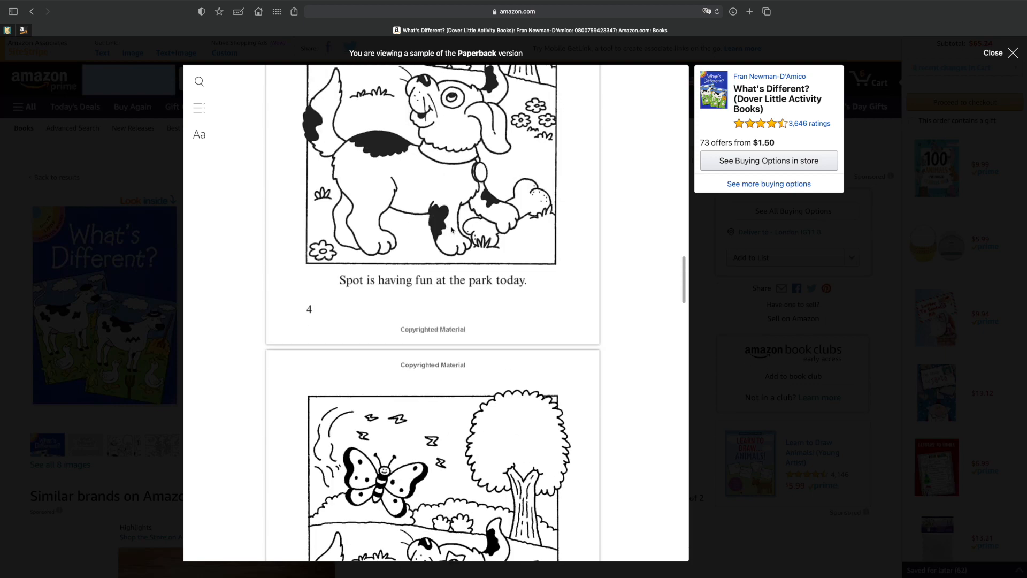
pyautogui.scroll(9, 388, 233)
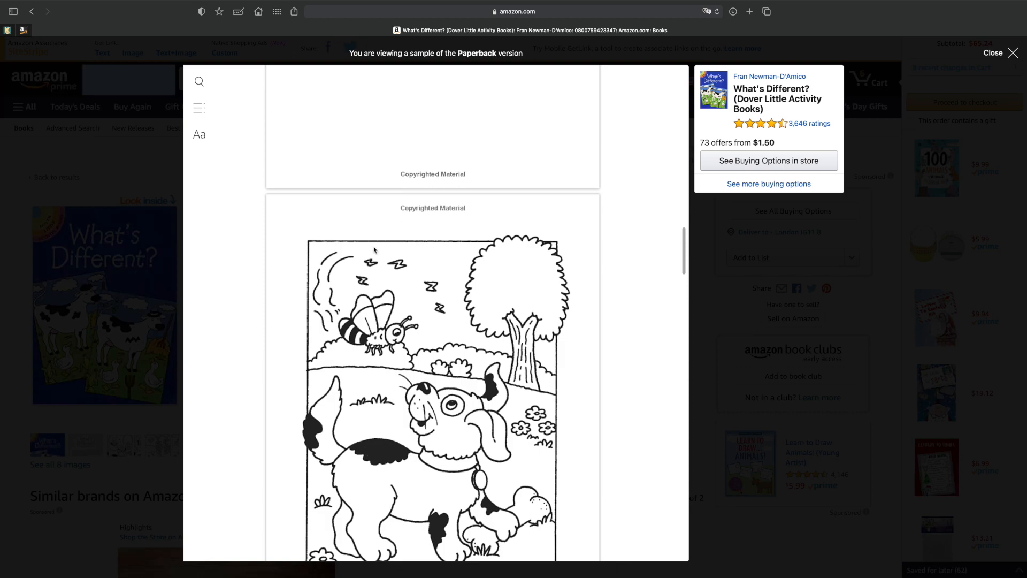
pyautogui.scroll(-14, 376, 300)
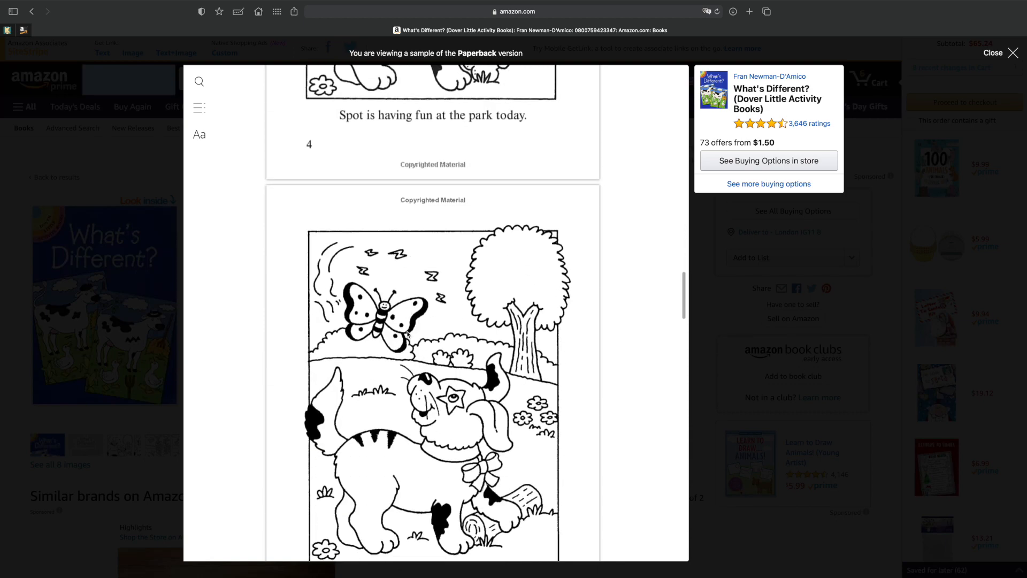
# Examine the soccer player and butterfly puzzles on pages 6 to 9 of the sample, and close the preview.
pyautogui.scroll(-12, 408, 334)
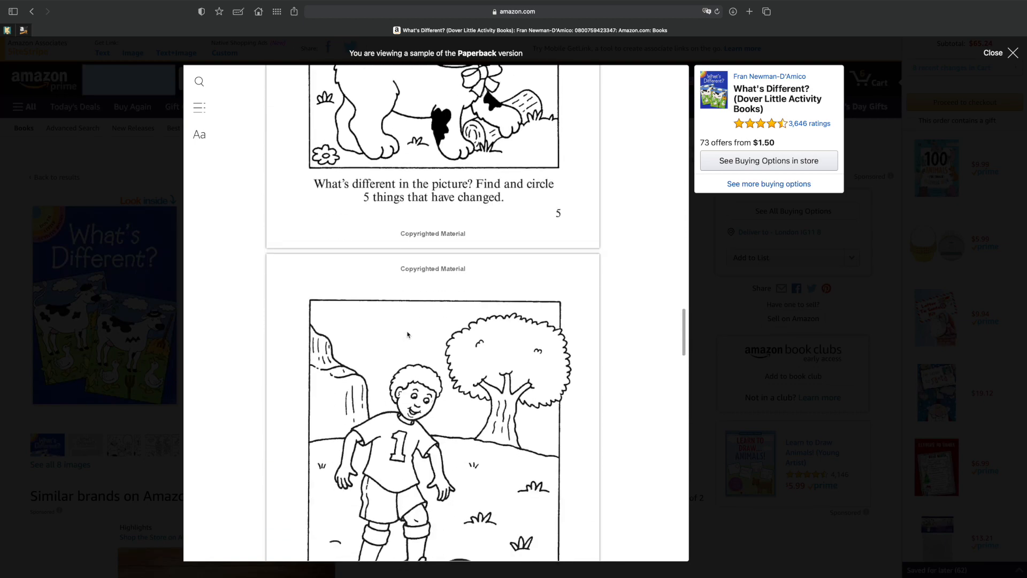
pyautogui.scroll(-12, 408, 334)
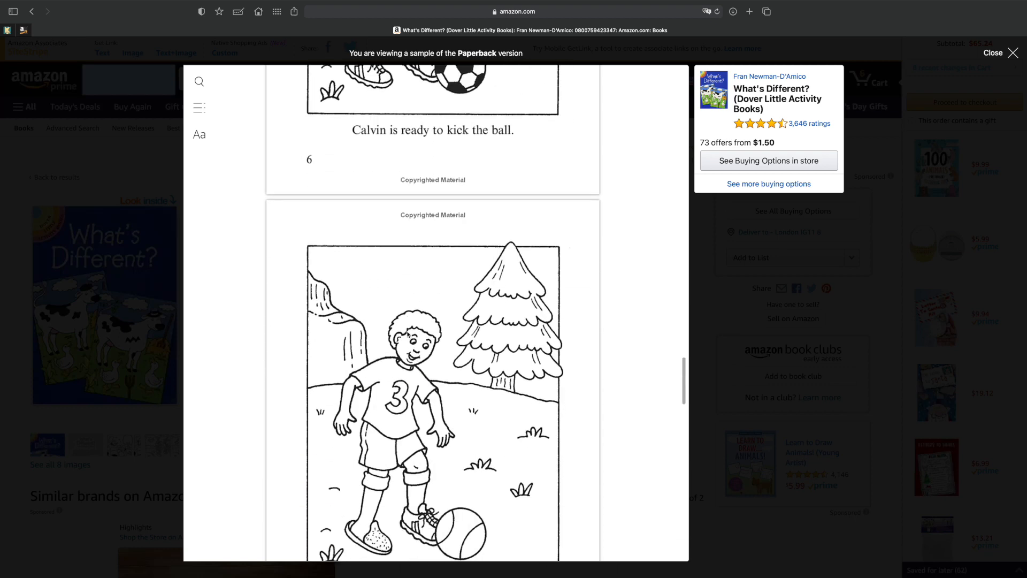
pyautogui.scroll(9, 408, 334)
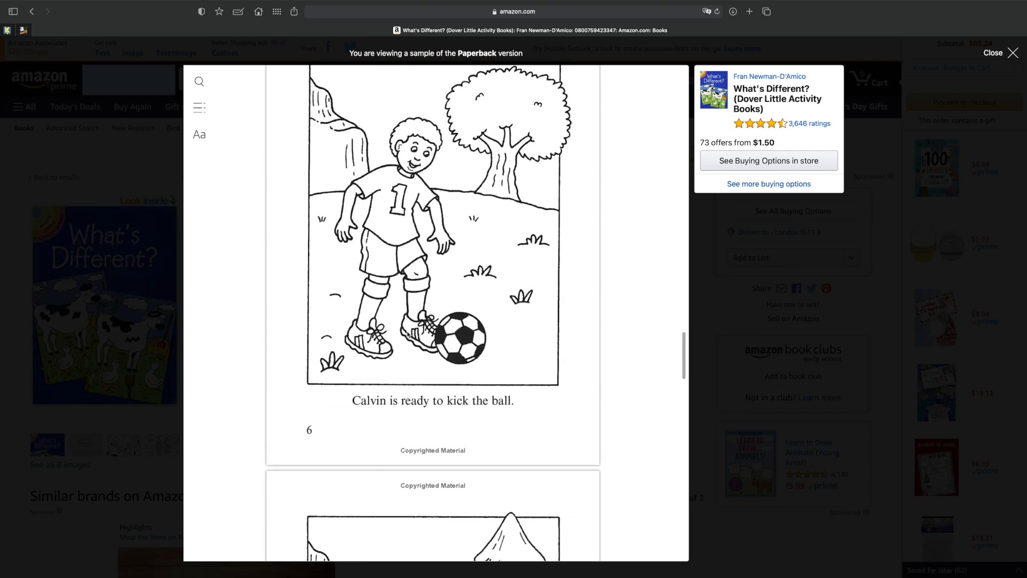
pyautogui.scroll(-13, 407, 334)
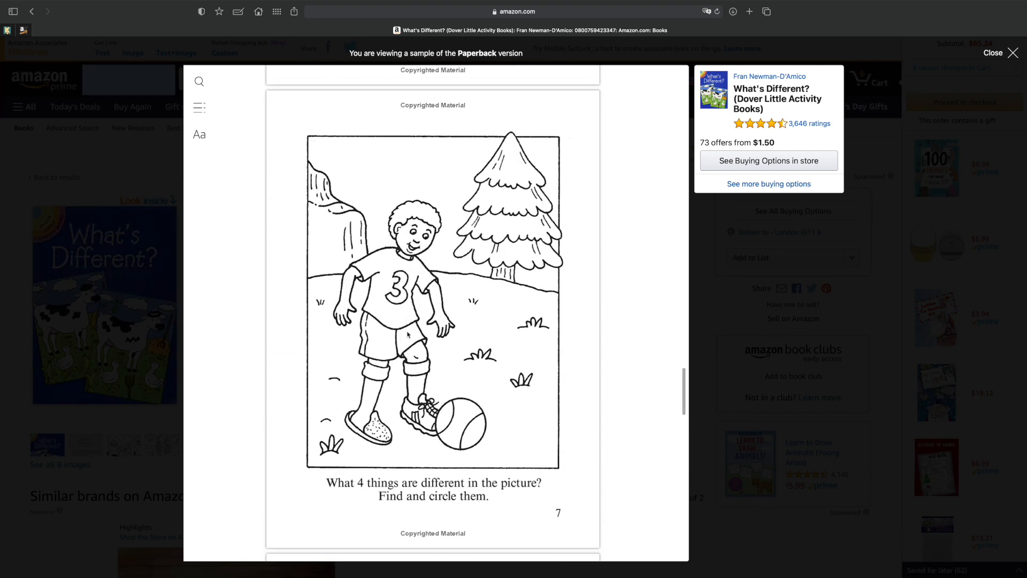
pyautogui.scroll(-16, 407, 334)
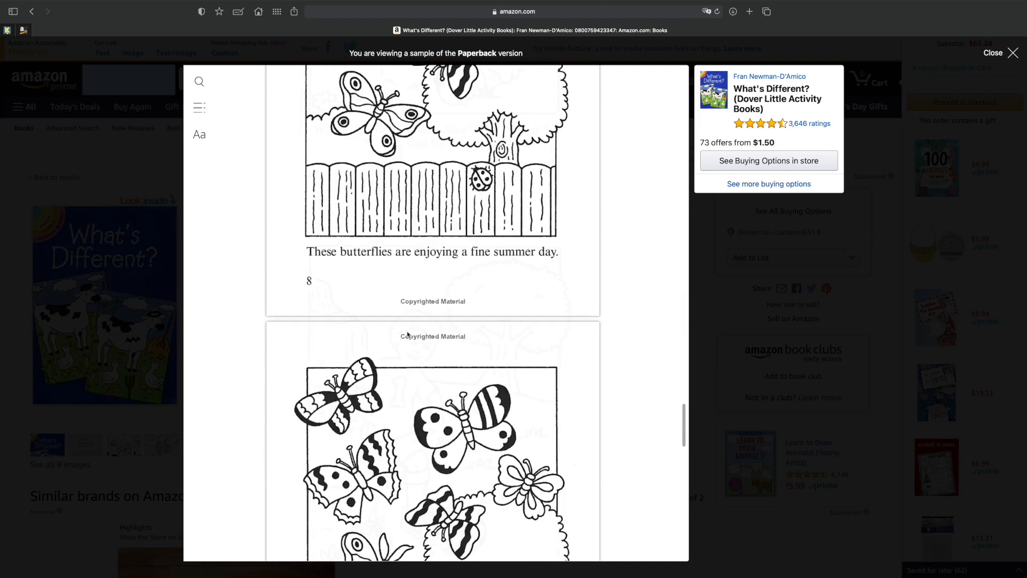
pyautogui.scroll(20, 408, 334)
pyautogui.click(1013, 52)
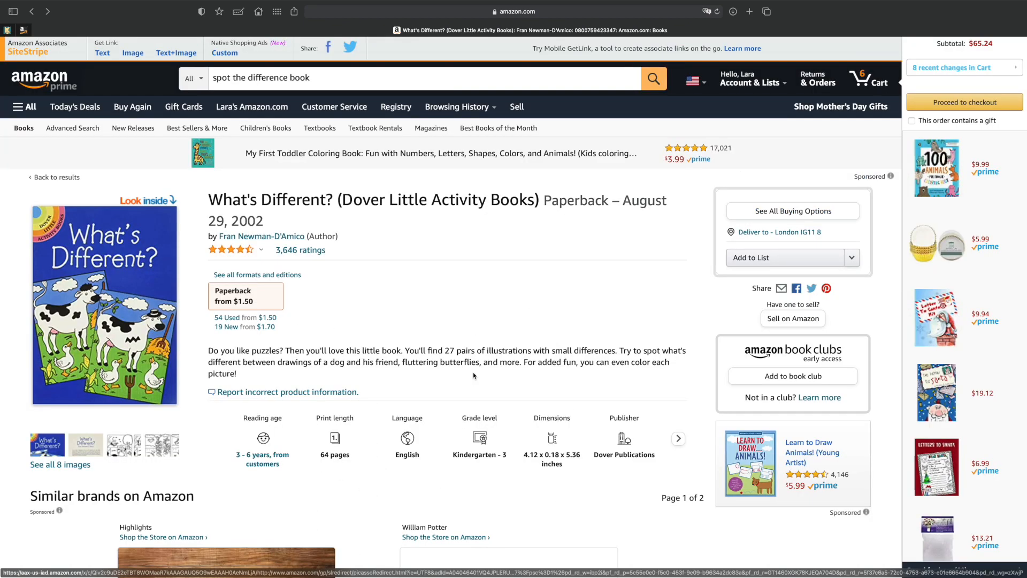
# Open the customer reviews of What's Different? and look through the interior photos posted by reviewers.
pyautogui.click(300, 230)
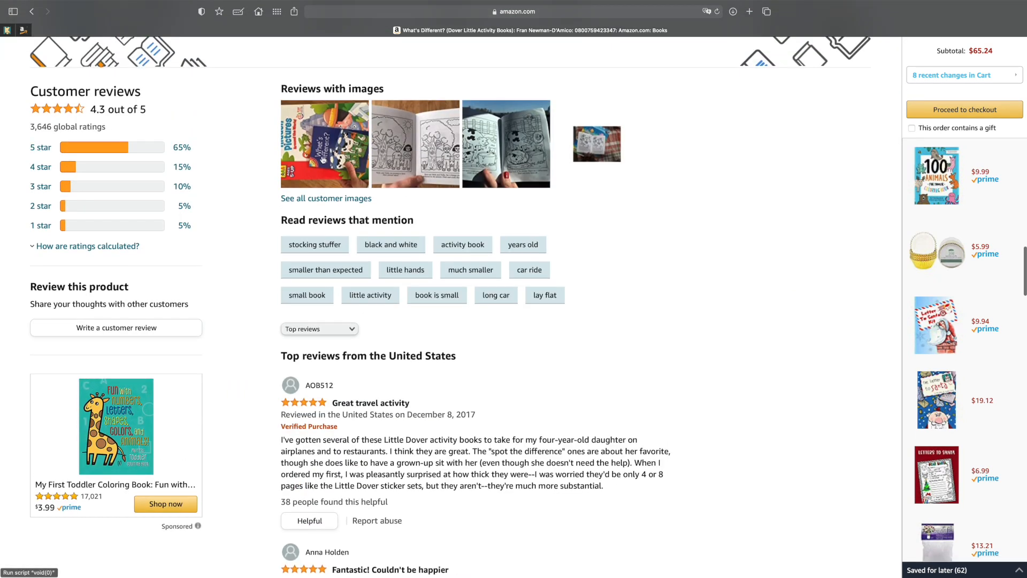
pyautogui.click(430, 153)
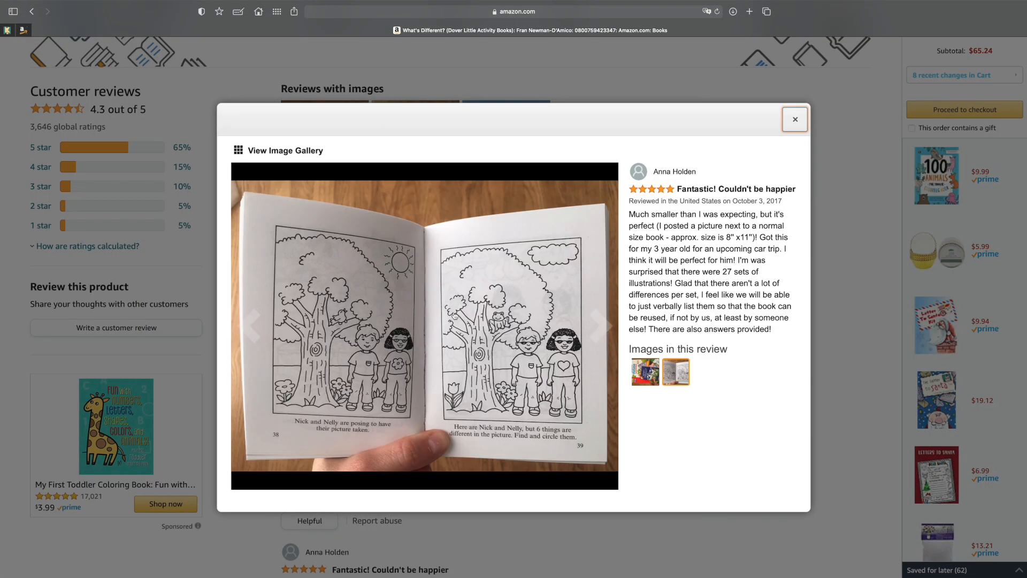
pyautogui.click(610, 327)
pyautogui.click(609, 328)
pyautogui.click(597, 335)
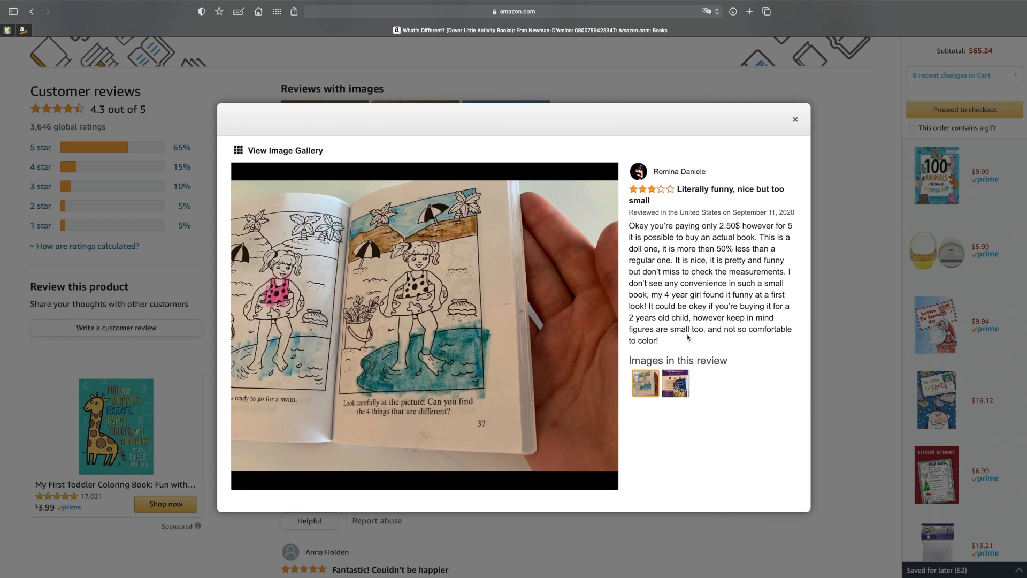
# Read the three-star review about the book's small size and view the remaining customer photos.
pyautogui.moveTo(630, 329); pyautogui.dragTo(793, 333)
pyautogui.click(663, 344)
pyautogui.moveTo(658, 341); pyautogui.dragTo(589, 334)
pyautogui.click(601, 331)
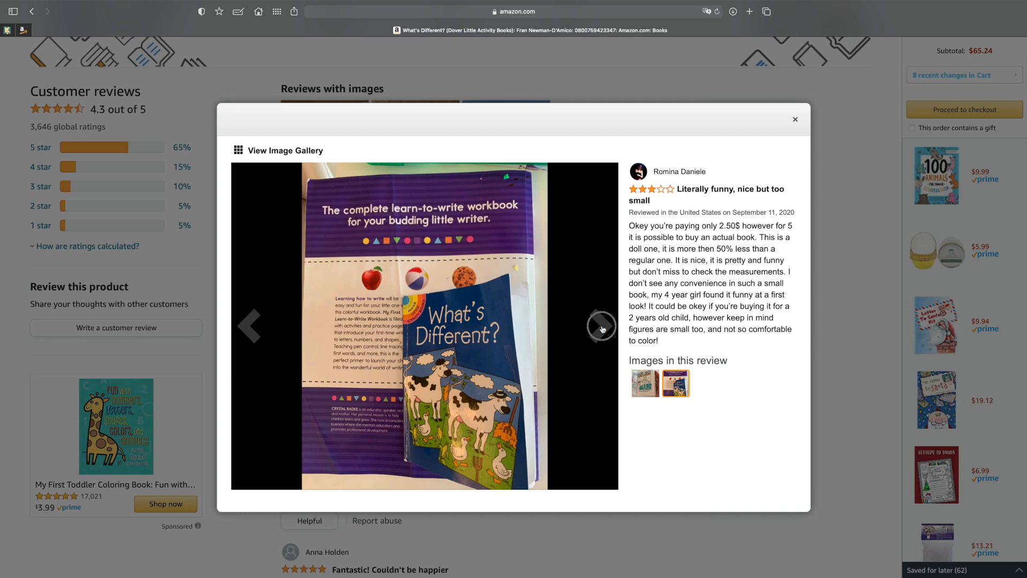
pyautogui.click(602, 330)
pyautogui.click(602, 328)
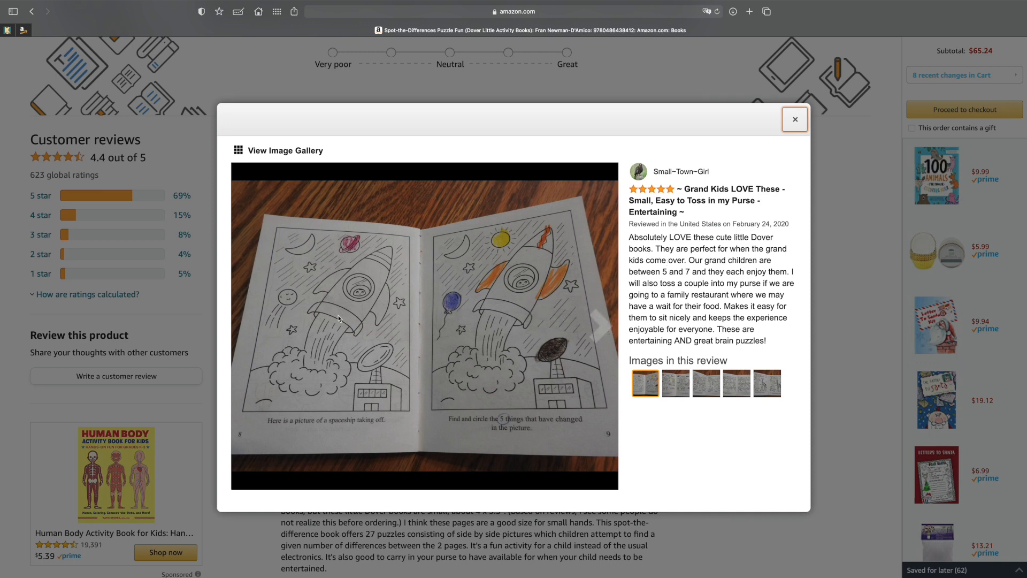
# Look through the customer review photos of puzzle spreads in Spot-the-Differences Puzzle Fun.
pyautogui.click(593, 332)
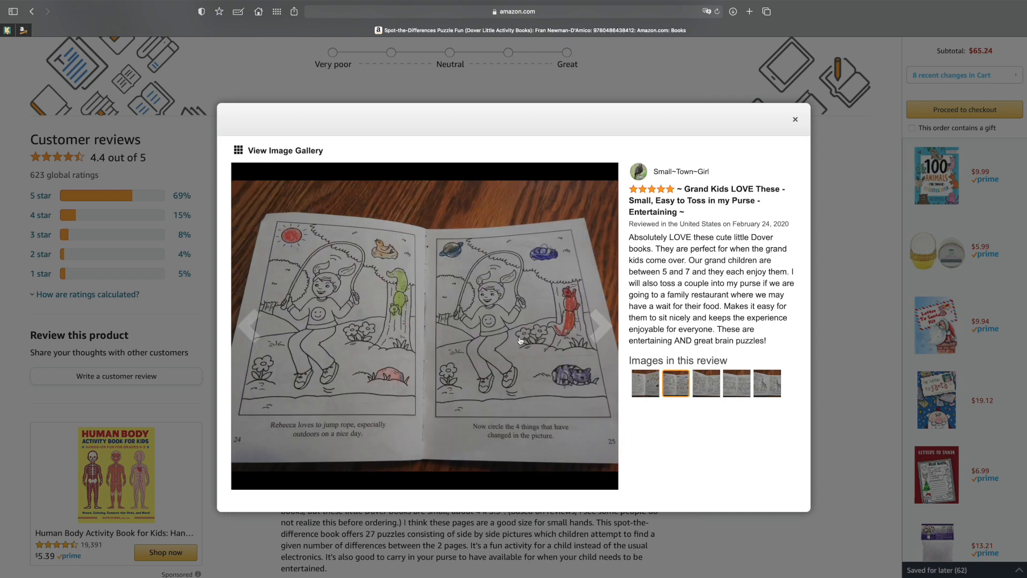
pyautogui.click(505, 367)
pyautogui.click(594, 327)
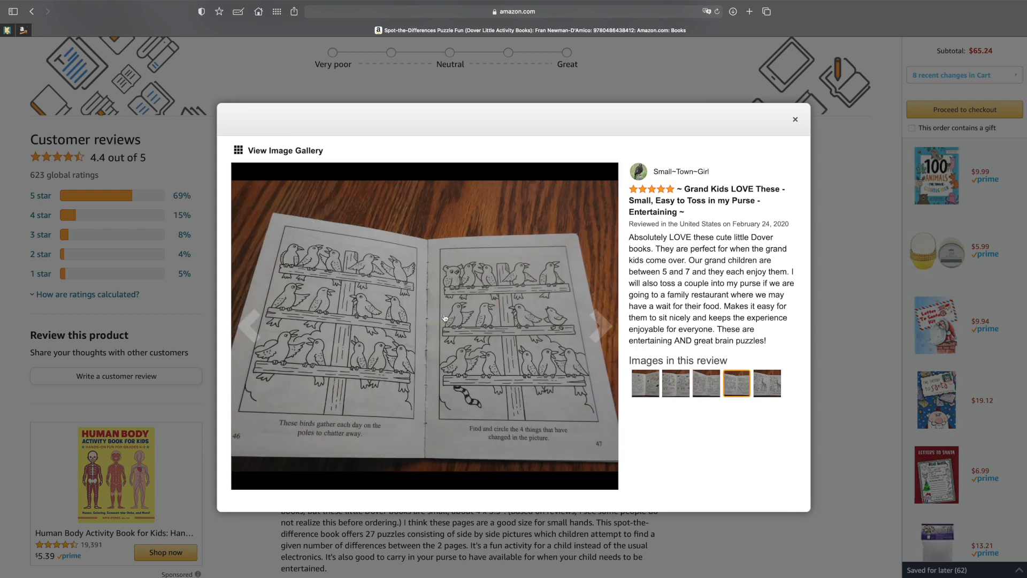
pyautogui.click(598, 332)
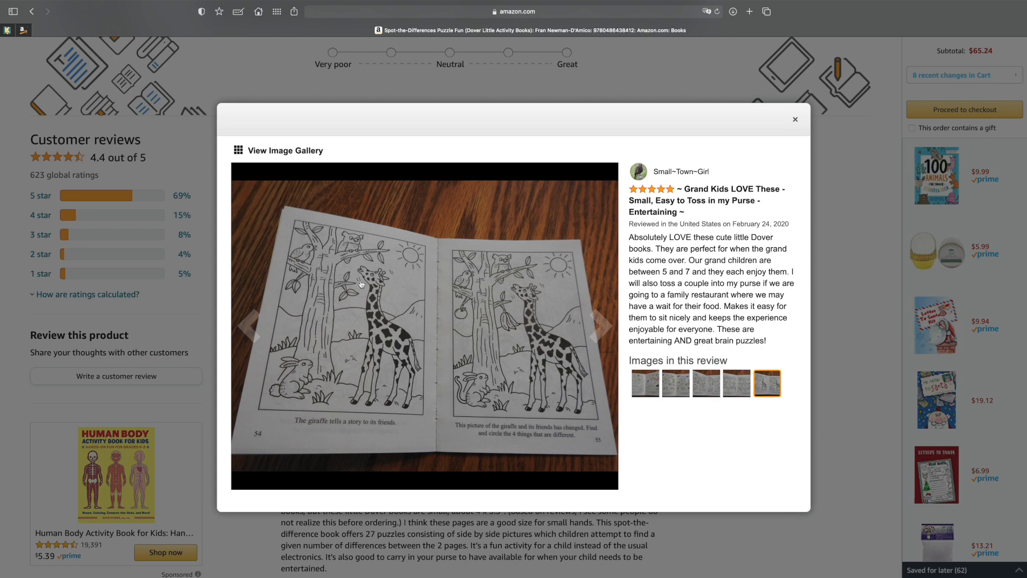
pyautogui.click(601, 326)
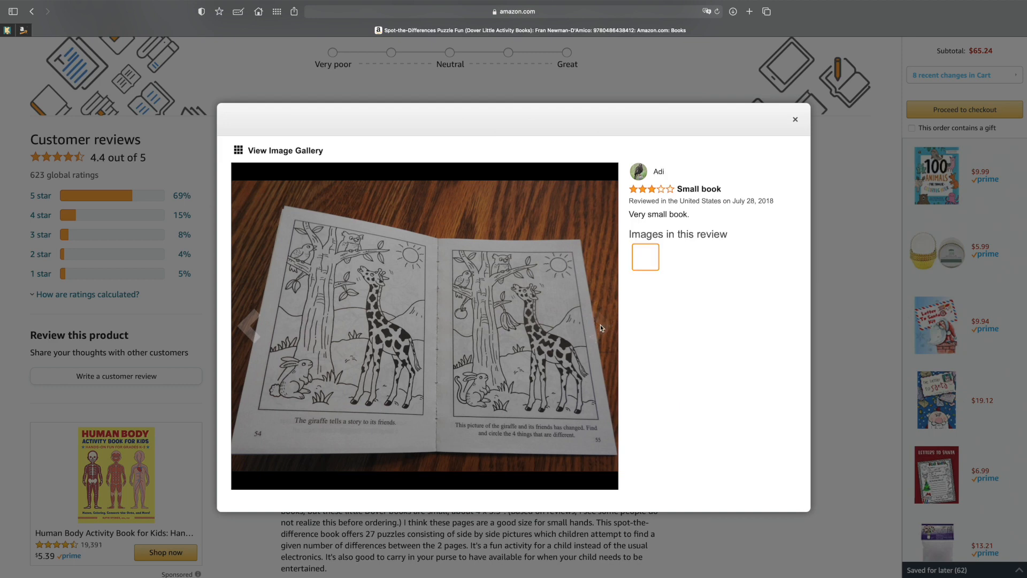
# Read the three-star "Small book" review in the image gallery, revisit the giraffe puzzle photo, and close the gallery.
pyautogui.moveTo(678, 189); pyautogui.dragTo(726, 193)
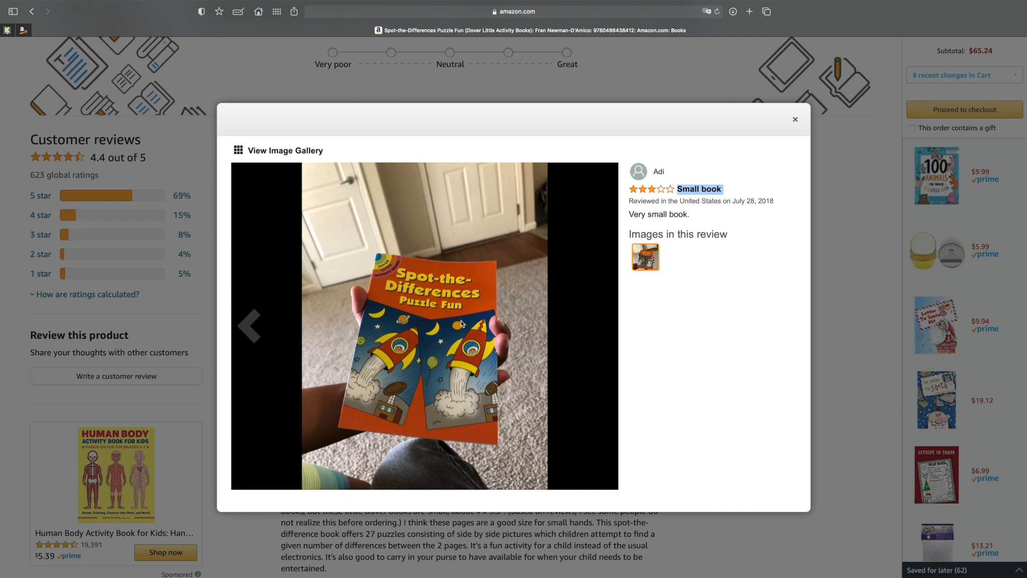
pyautogui.click(249, 327)
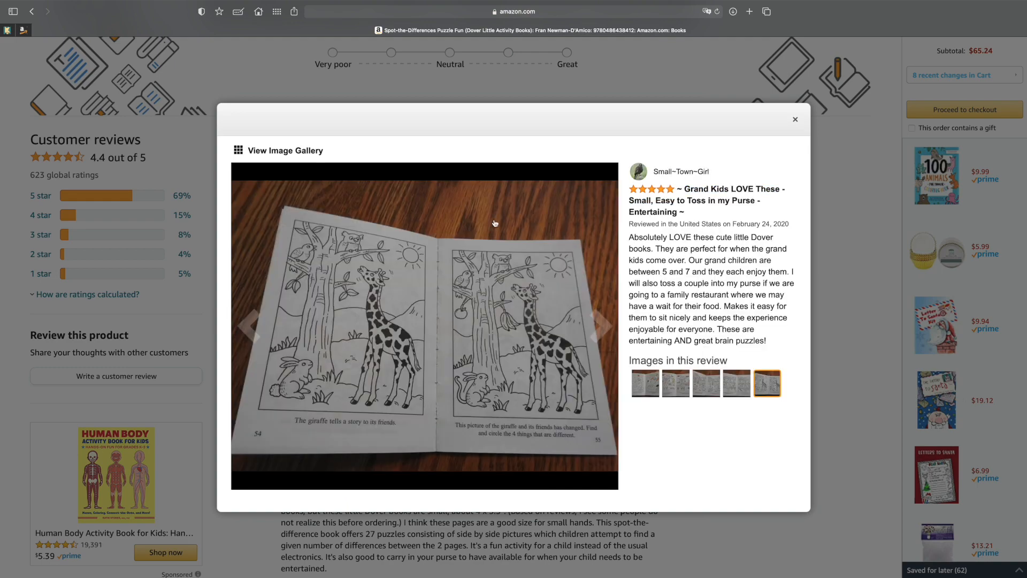
pyautogui.click(795, 120)
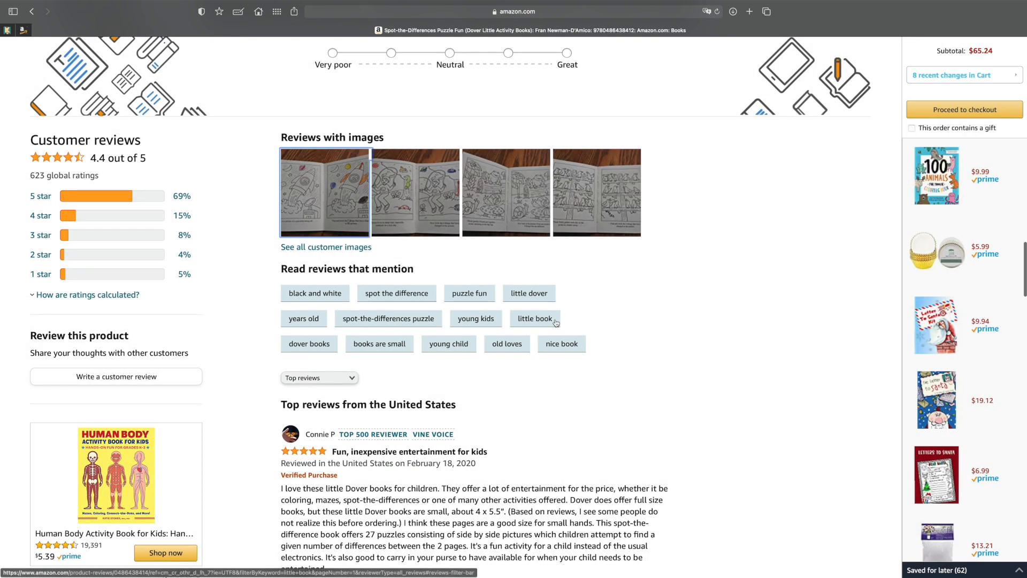
# Read the top United States reviews of the book and highlight the one-star review's remark about the 4 in by 5 in size.
pyautogui.scroll(-8, 557, 323)
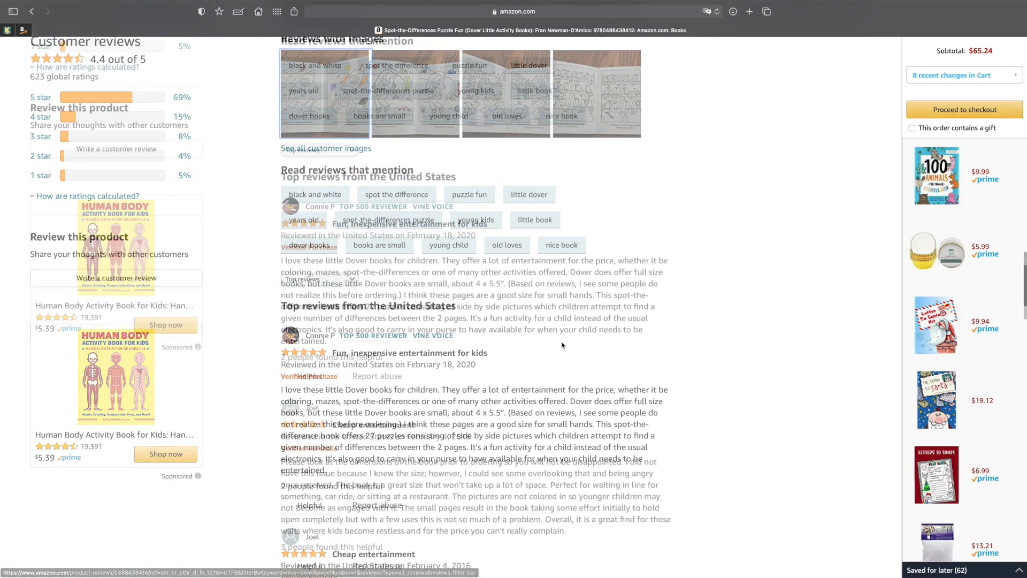
pyautogui.scroll(-7, 562, 345)
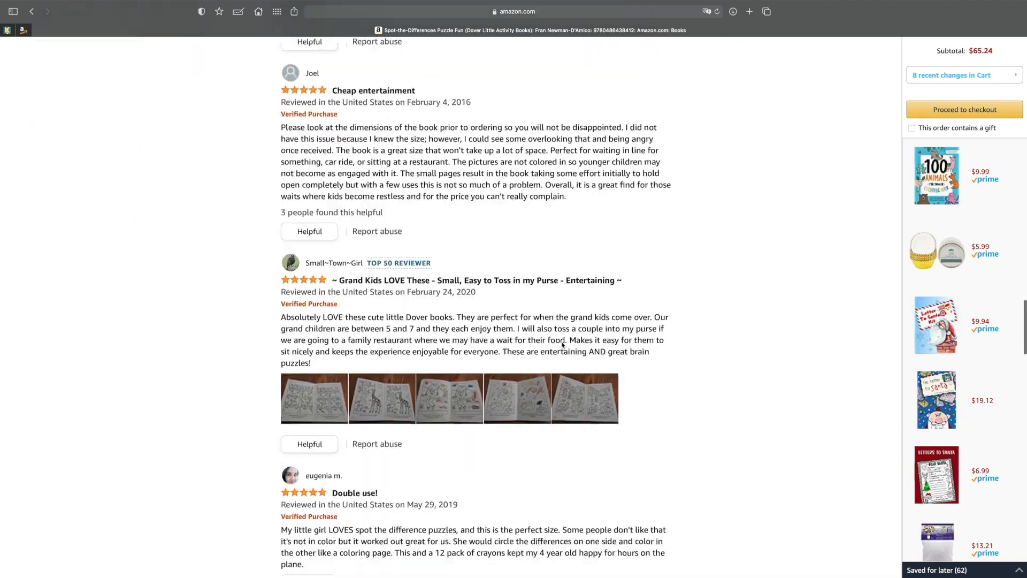
pyautogui.scroll(-7, 562, 345)
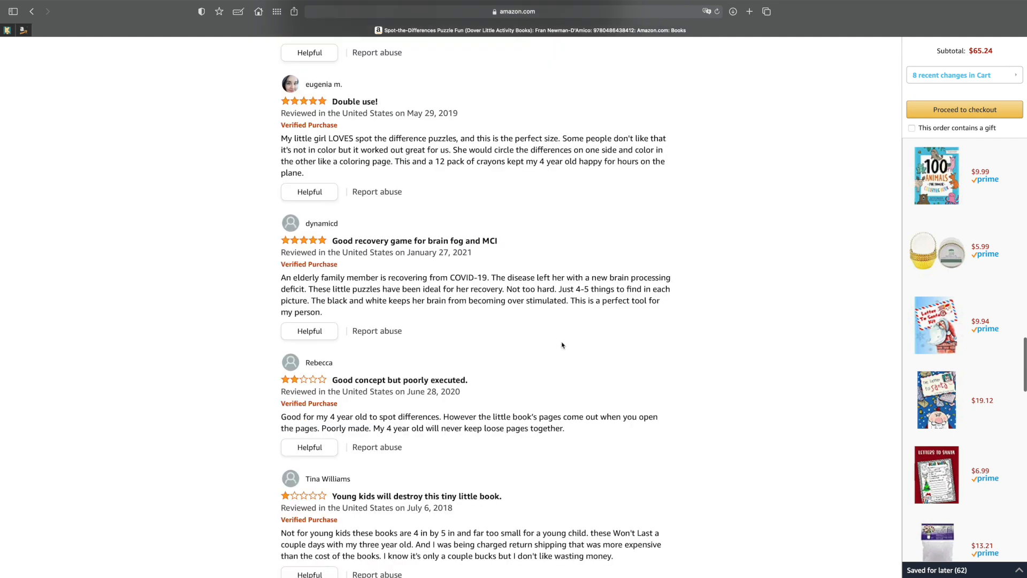
pyautogui.scroll(-2, 562, 345)
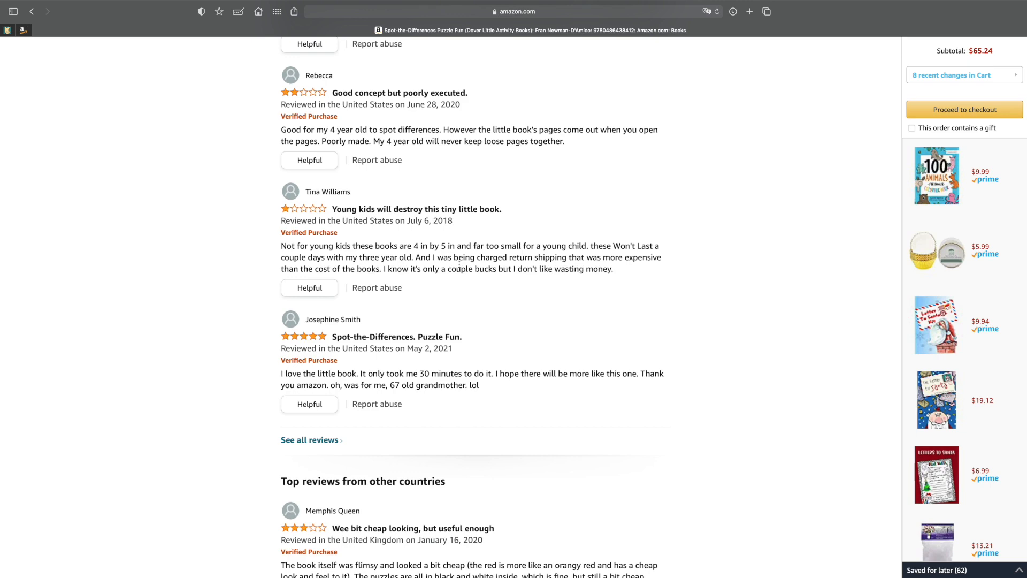
pyautogui.scroll(1, 413, 195)
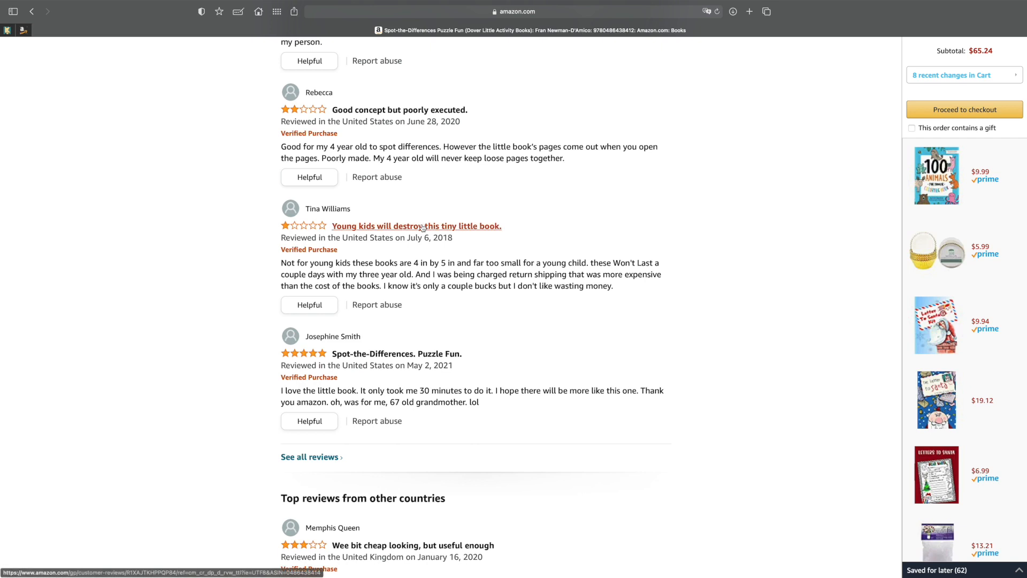
pyautogui.scroll(-1, 425, 245)
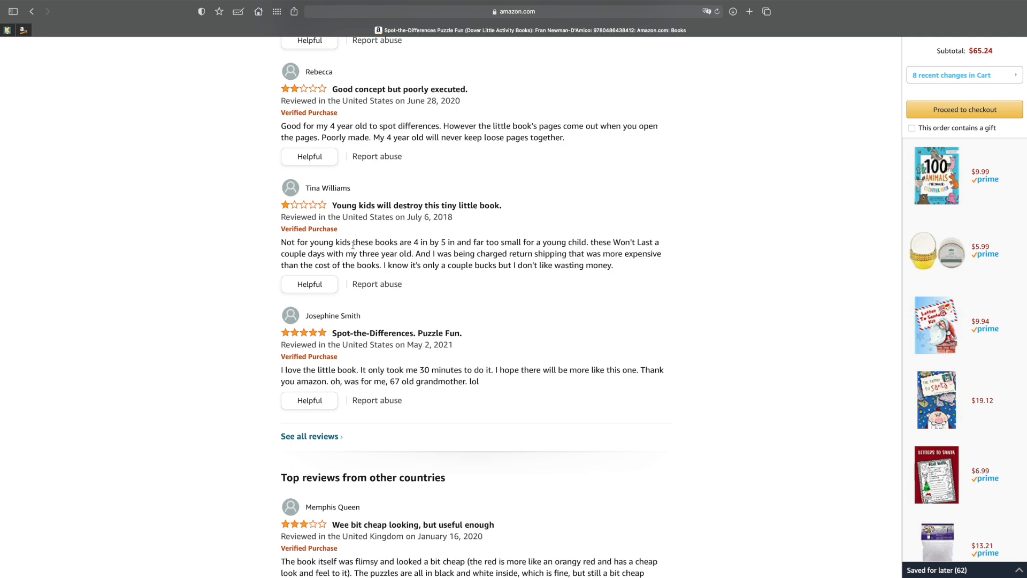
pyautogui.moveTo(281, 242); pyautogui.dragTo(455, 243)
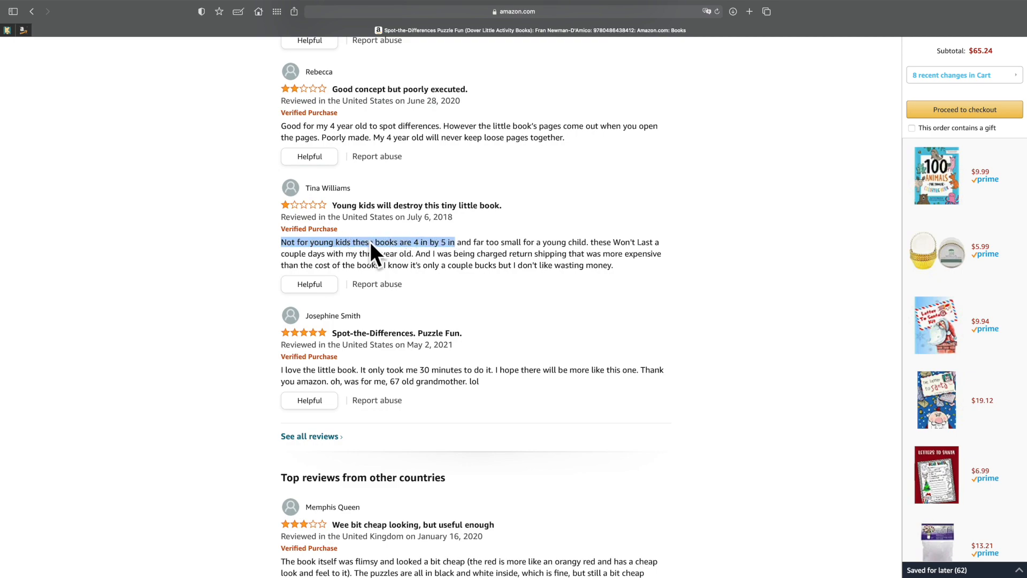
# Look through the reviews from other countries and the related books other customers viewed.
pyautogui.scroll(-10, 423, 254)
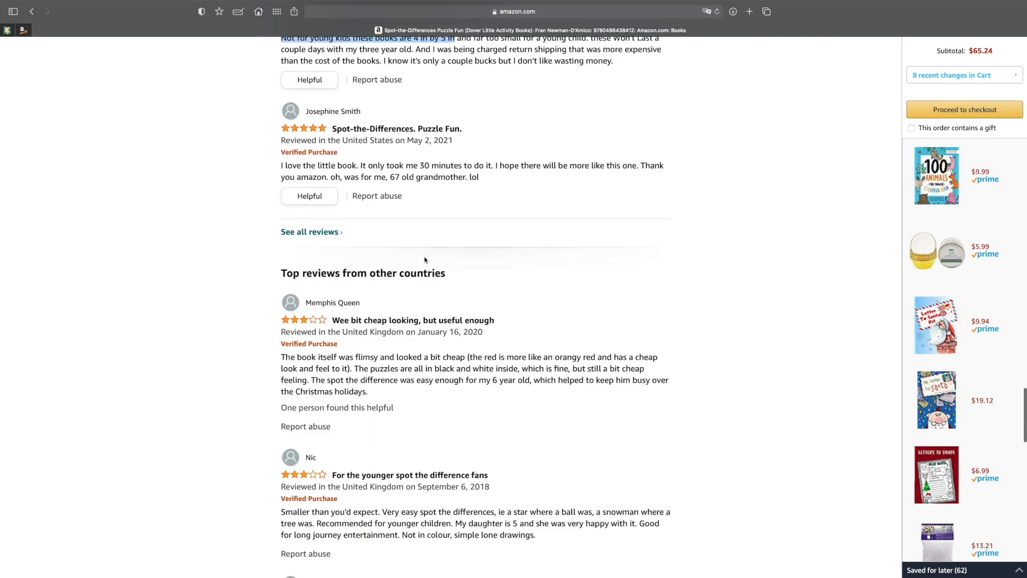
pyautogui.scroll(-5, 425, 259)
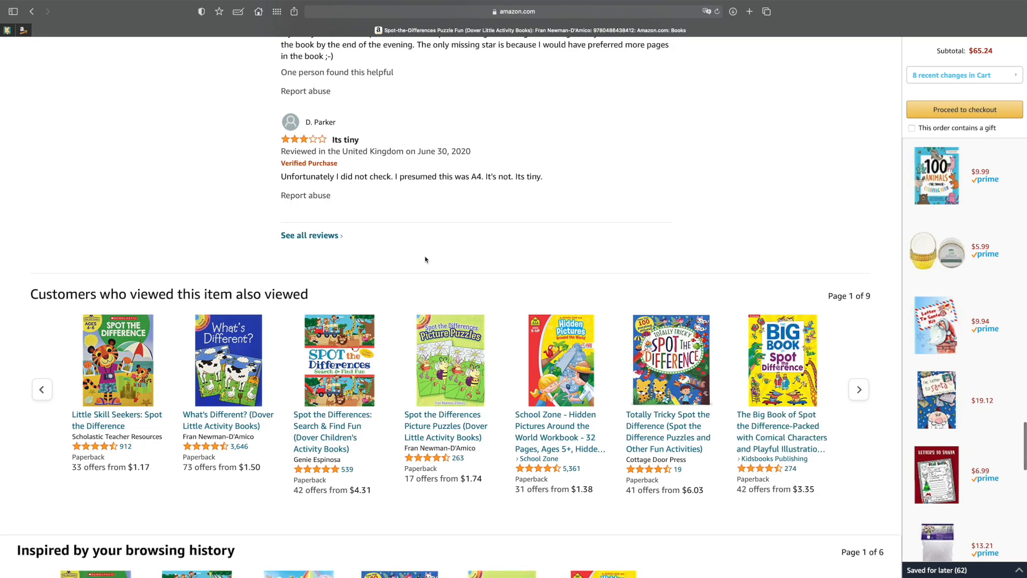
pyautogui.scroll(15, 427, 257)
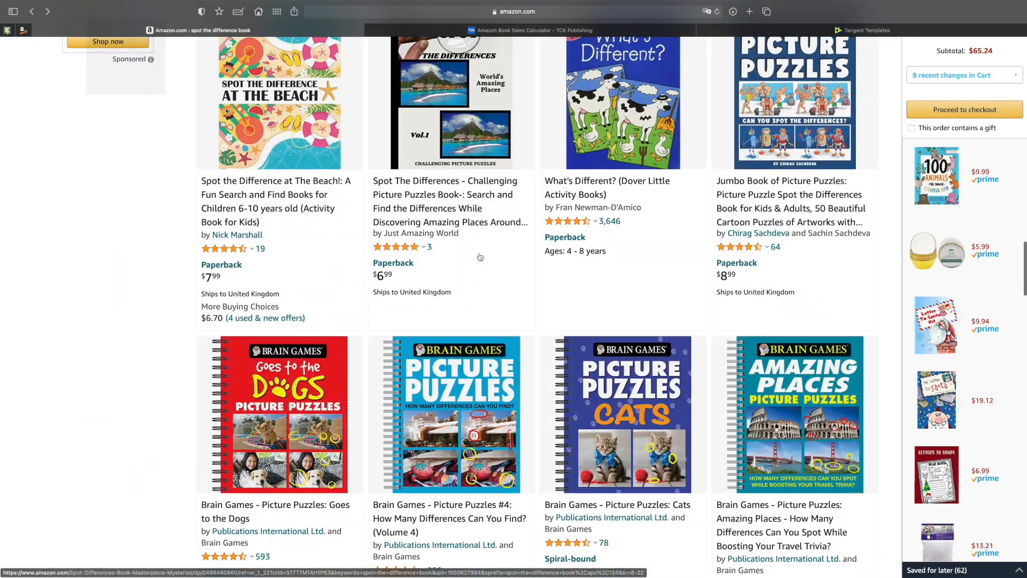
# From the "spot the difference book" search results, open the green Brain Games Picture Puzzles for kids listing and preview its interior.
pyautogui.scroll(-5, 480, 257)
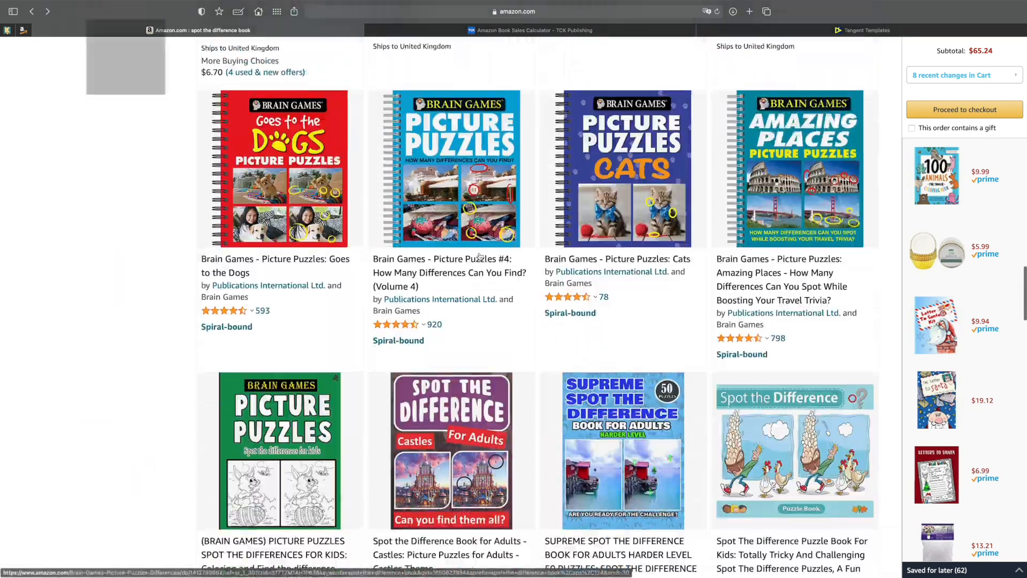
pyautogui.scroll(-3, 480, 256)
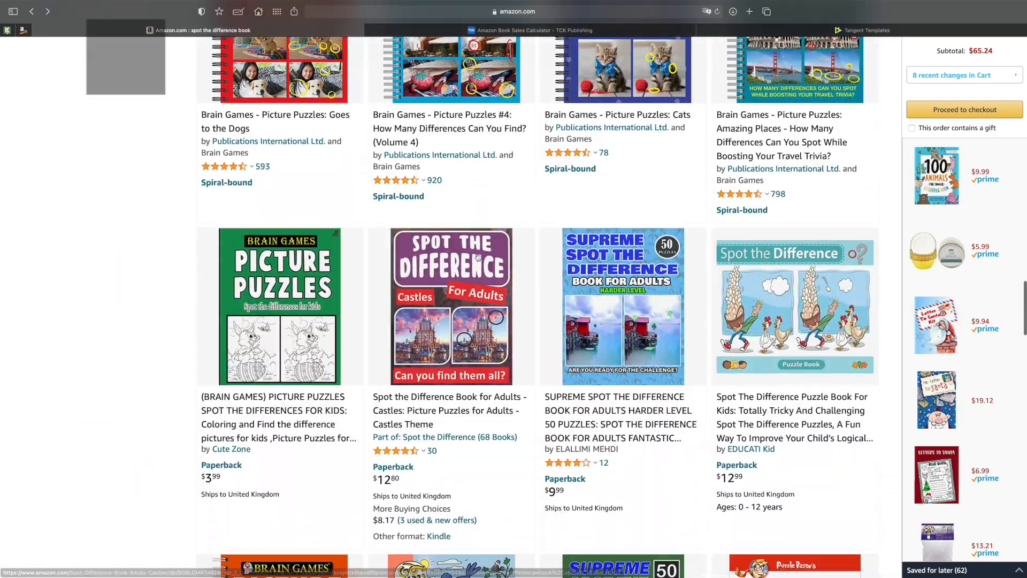
pyautogui.click(294, 282)
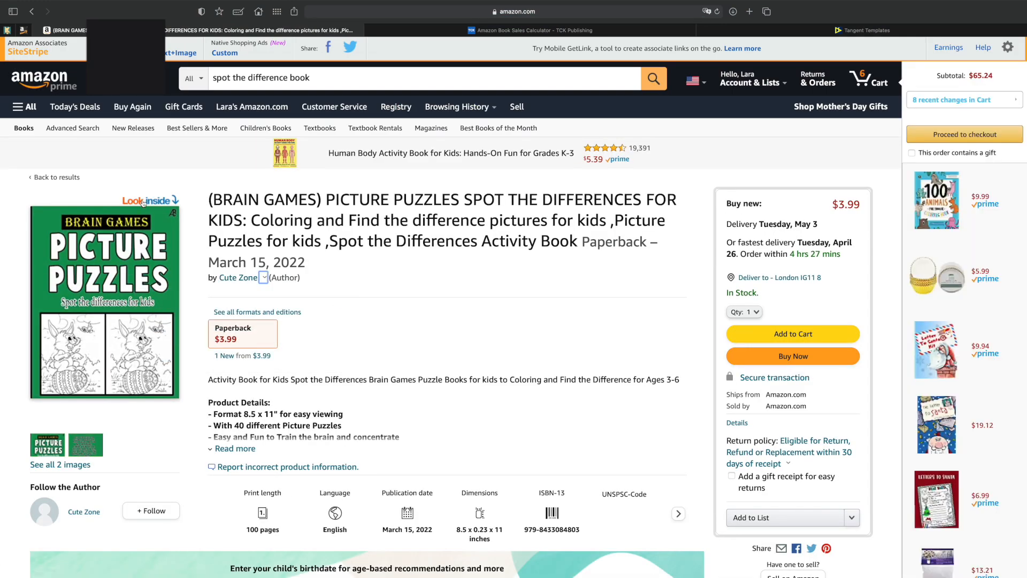
pyautogui.scroll(-1, 135, 264)
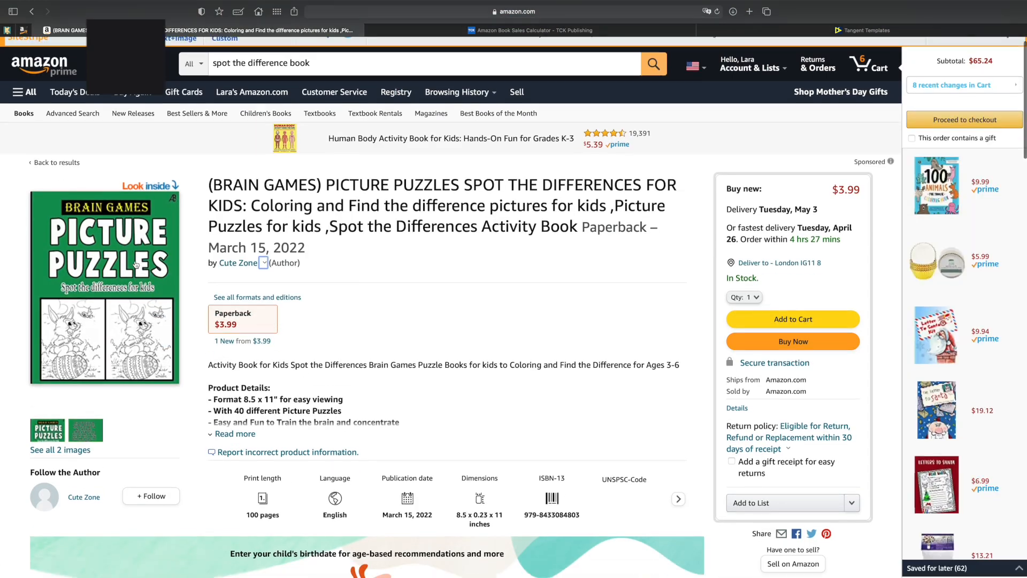
pyautogui.click(151, 185)
# Examine the bird puzzle layout on page 3 of the sample and skim the surrounding pages.
pyautogui.scroll(-15, 383, 292)
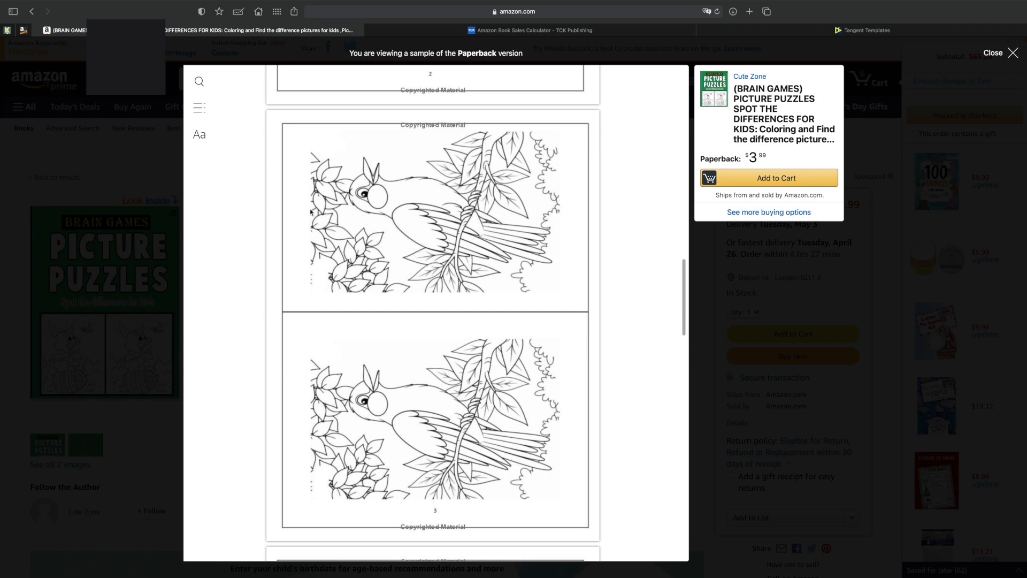
pyautogui.scroll(-3, 415, 220)
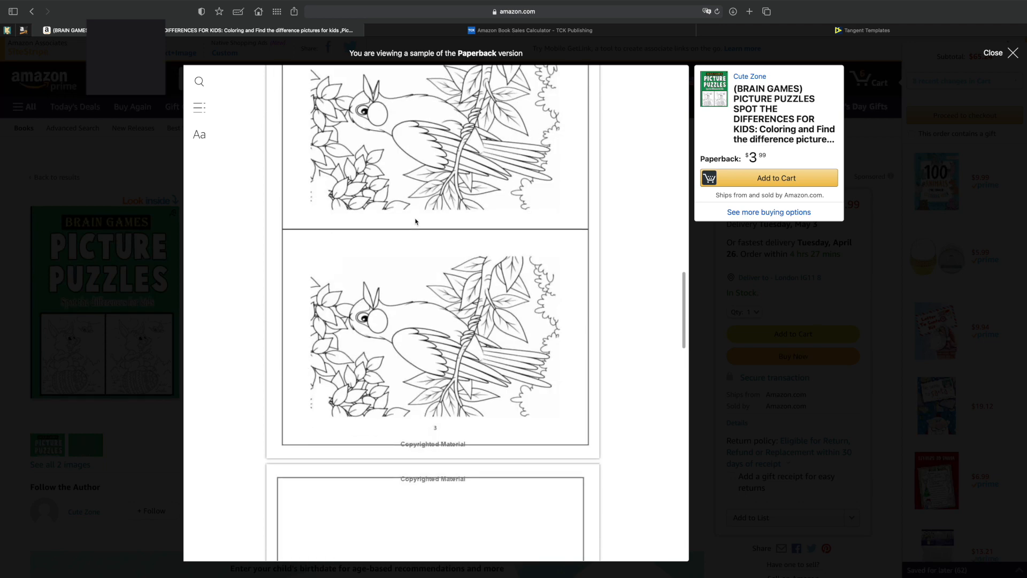
pyautogui.scroll(-10, 416, 220)
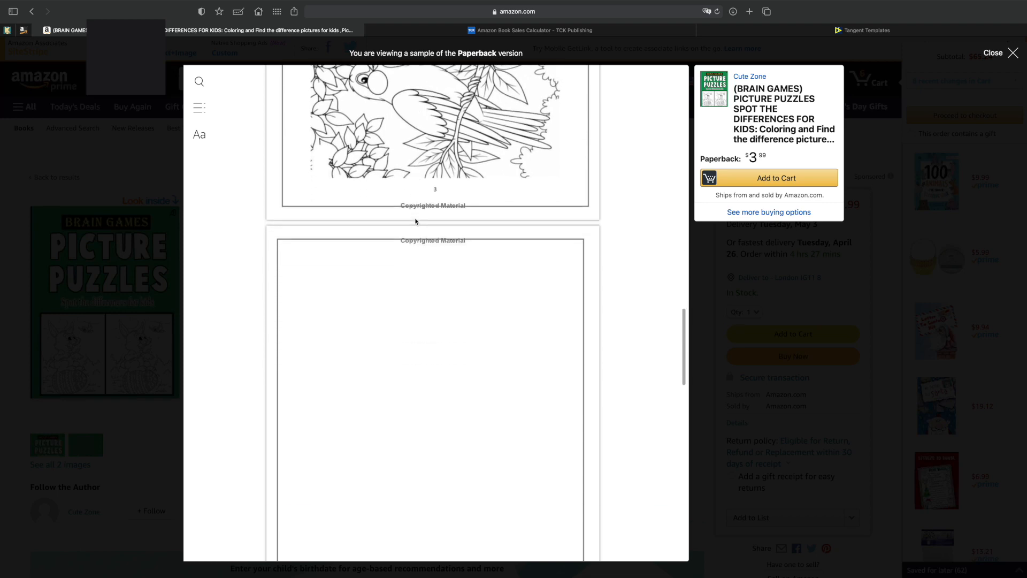
pyautogui.scroll(-8, 415, 221)
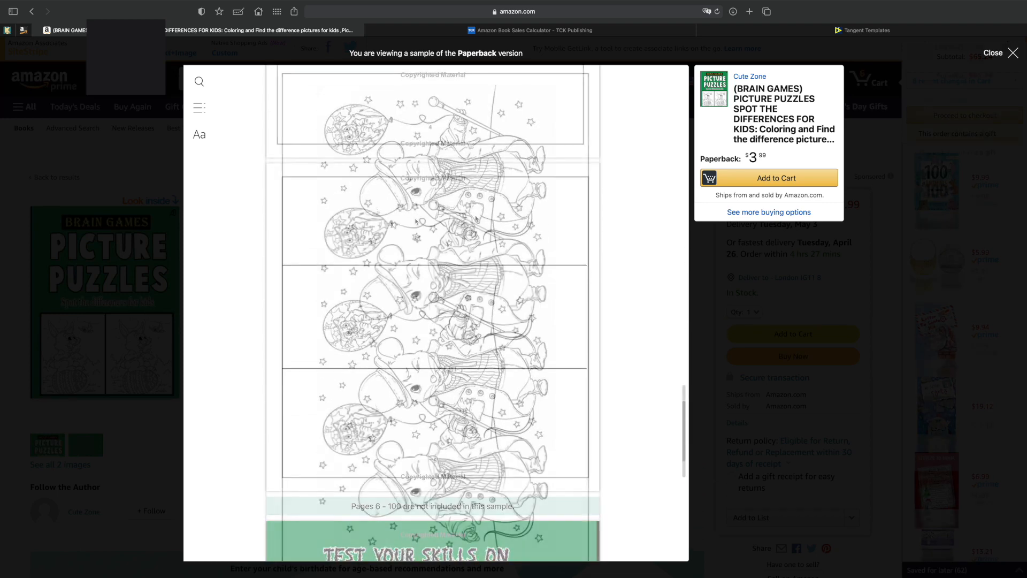
pyautogui.scroll(12, 475, 219)
pyautogui.scroll(10, 475, 219)
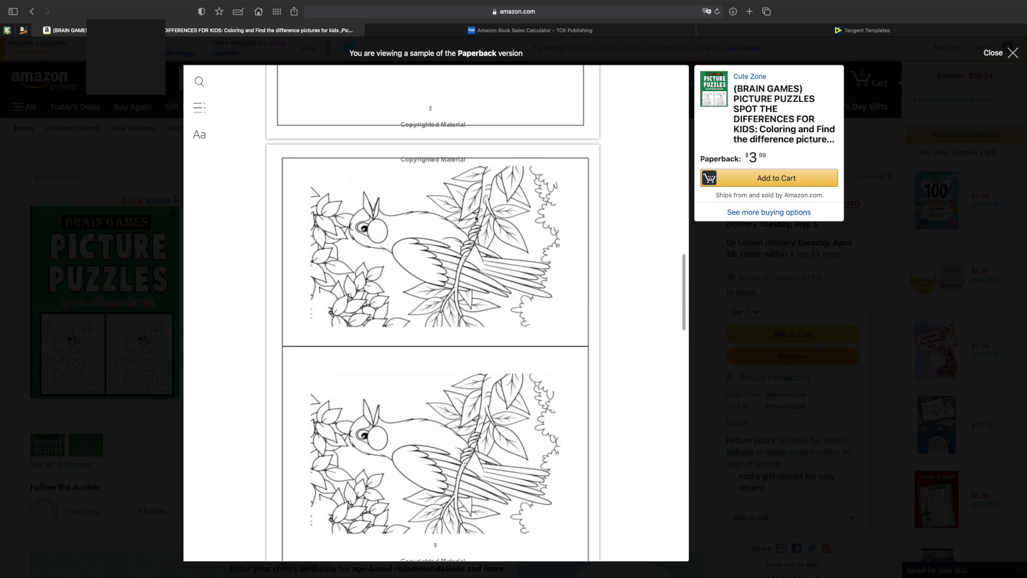
pyautogui.scroll(-1, 348, 330)
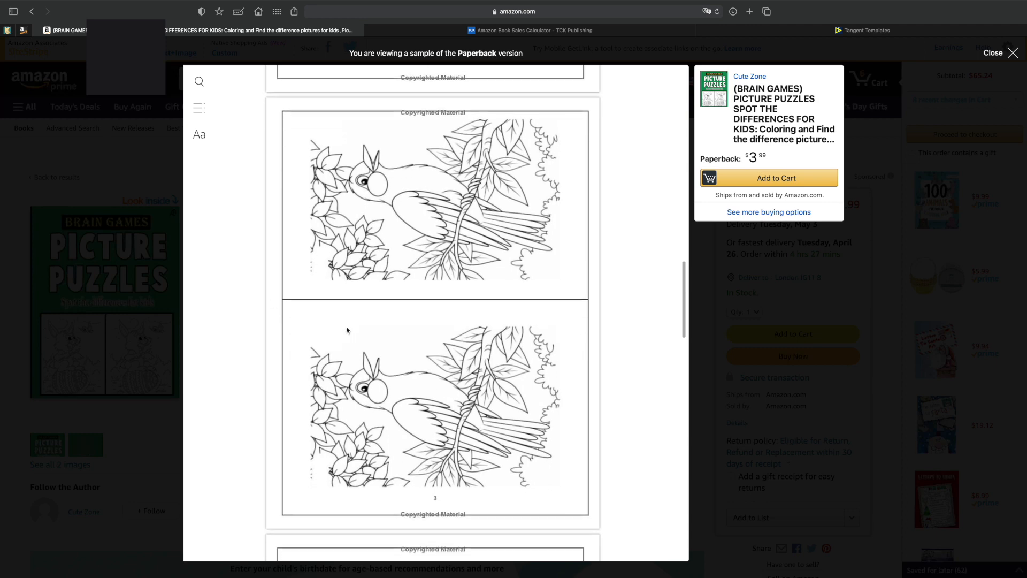
pyautogui.scroll(-2, 416, 281)
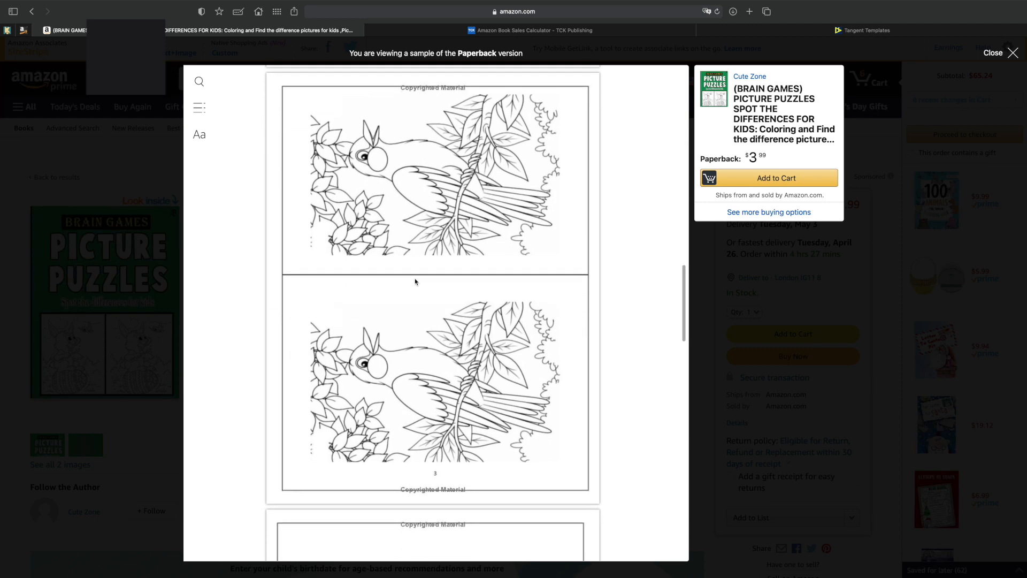
pyautogui.scroll(2, 416, 281)
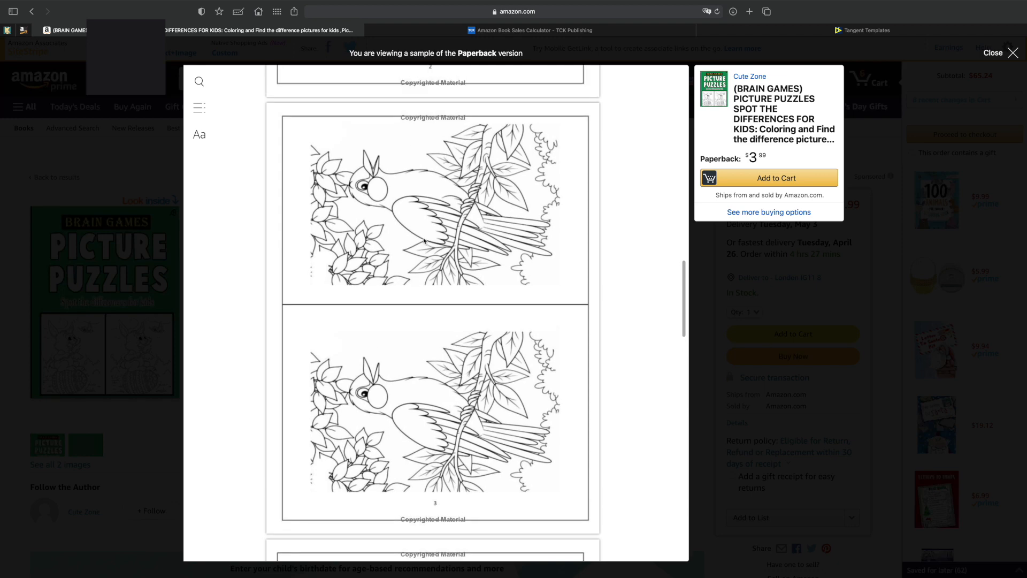
# Examine the blank page 4, the mouse-with-balloon puzzle on page 5, and the book's cover in the sample.
pyautogui.scroll(-6, 399, 339)
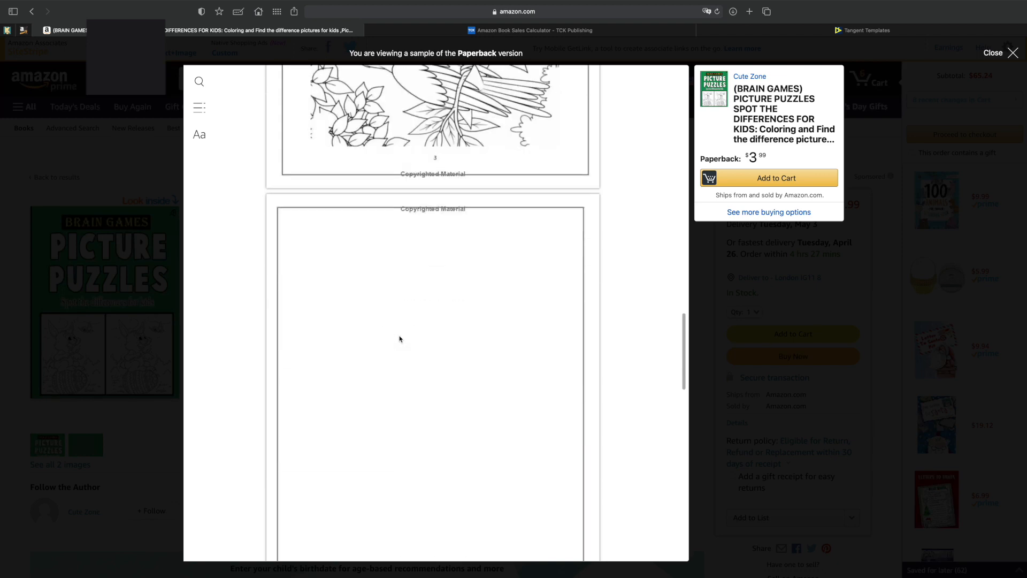
pyautogui.scroll(-8, 464, 339)
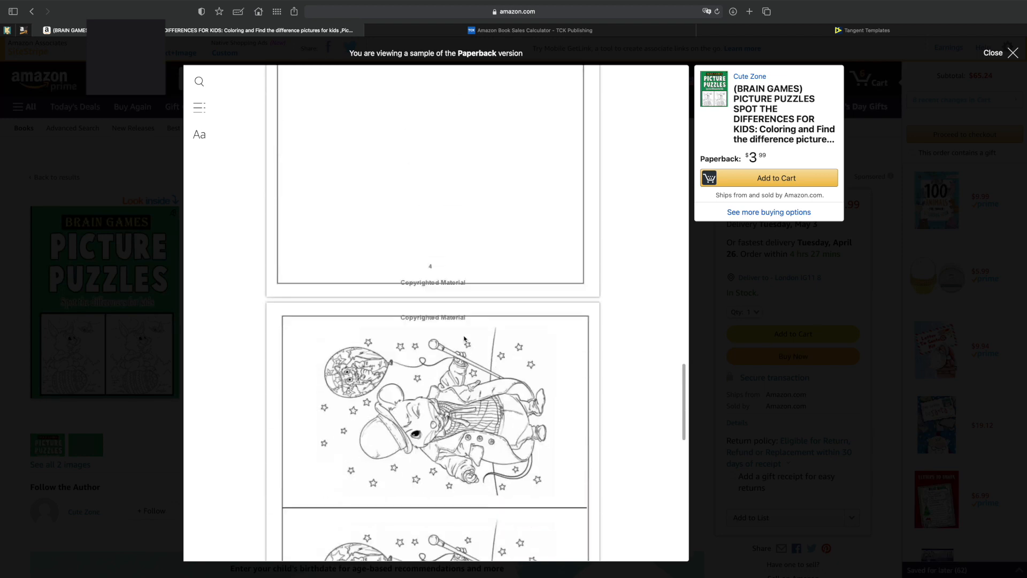
pyautogui.scroll(-1, 464, 339)
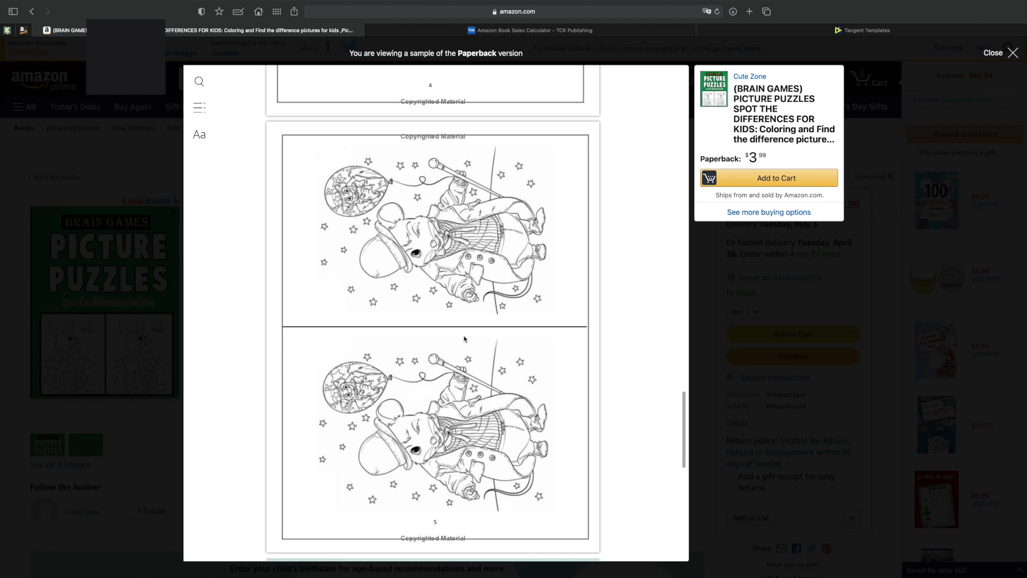
pyautogui.scroll(6, 464, 338)
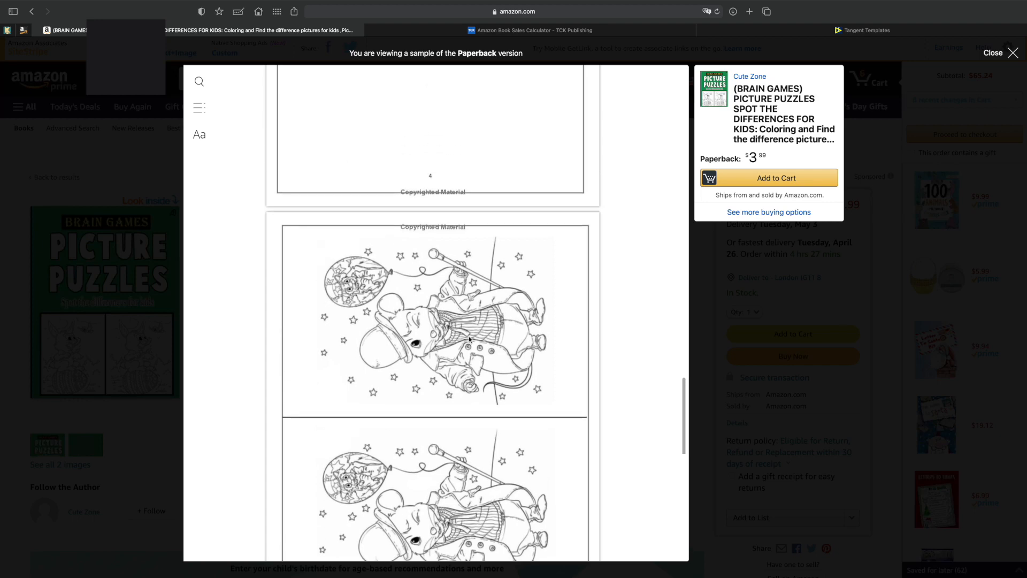
pyautogui.scroll(3, 434, 329)
pyautogui.scroll(-1, 463, 337)
pyautogui.scroll(-5, 440, 333)
pyautogui.scroll(-3, 508, 351)
pyautogui.scroll(-1, 508, 351)
pyautogui.scroll(-1, 501, 325)
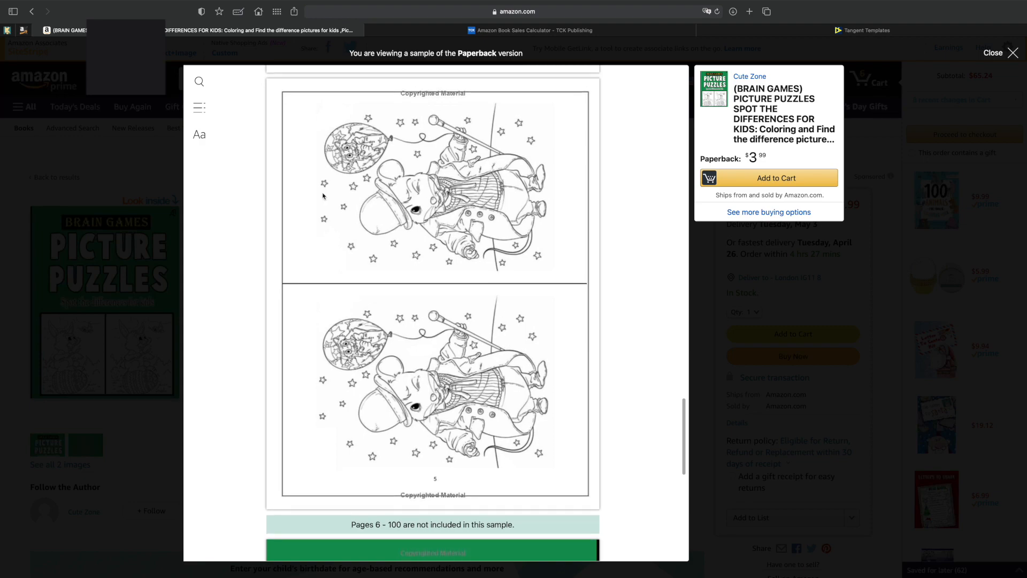
pyautogui.scroll(-6, 460, 310)
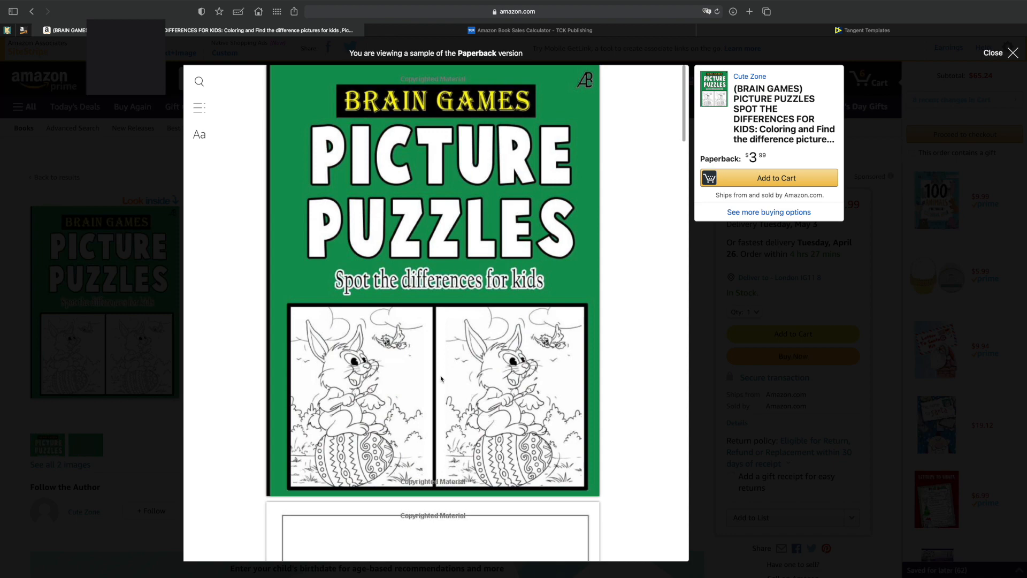
pyautogui.scroll(-19, 441, 379)
pyautogui.scroll(-5, 442, 378)
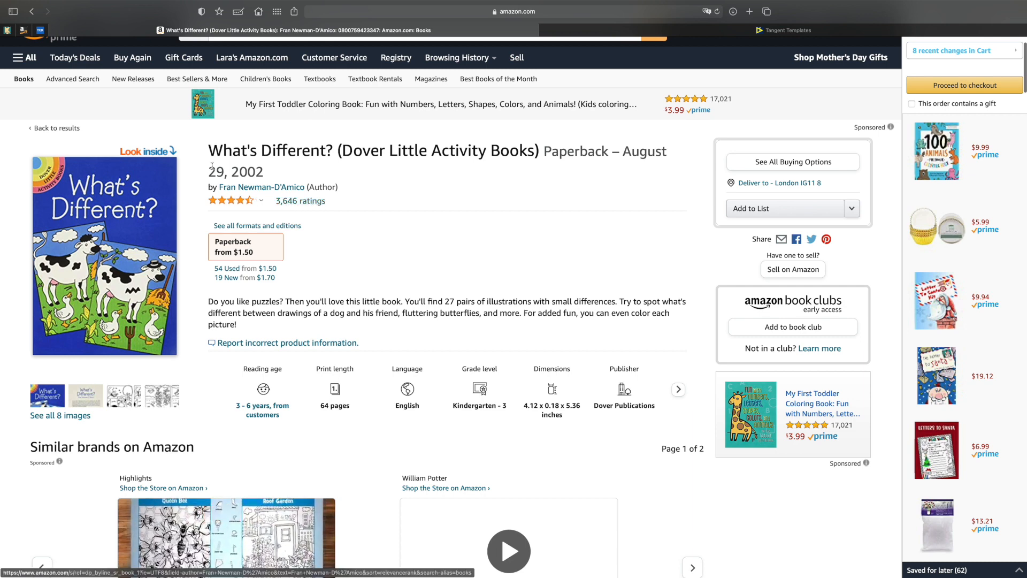
# Return from the What's Different? page to the "spot the difference book" search results and browse more book covers.
pyautogui.click(33, 11)
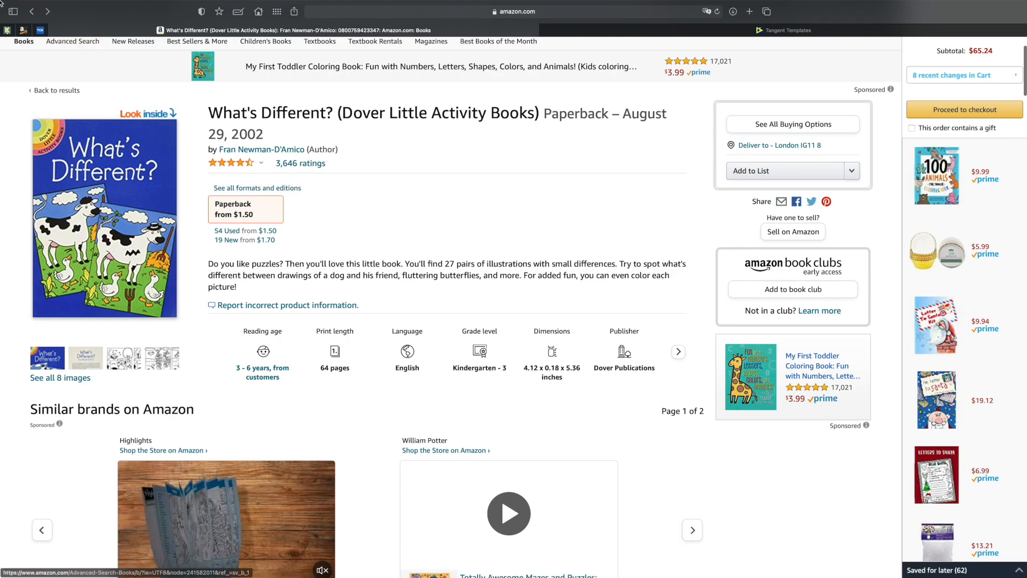
pyautogui.click(32, 11)
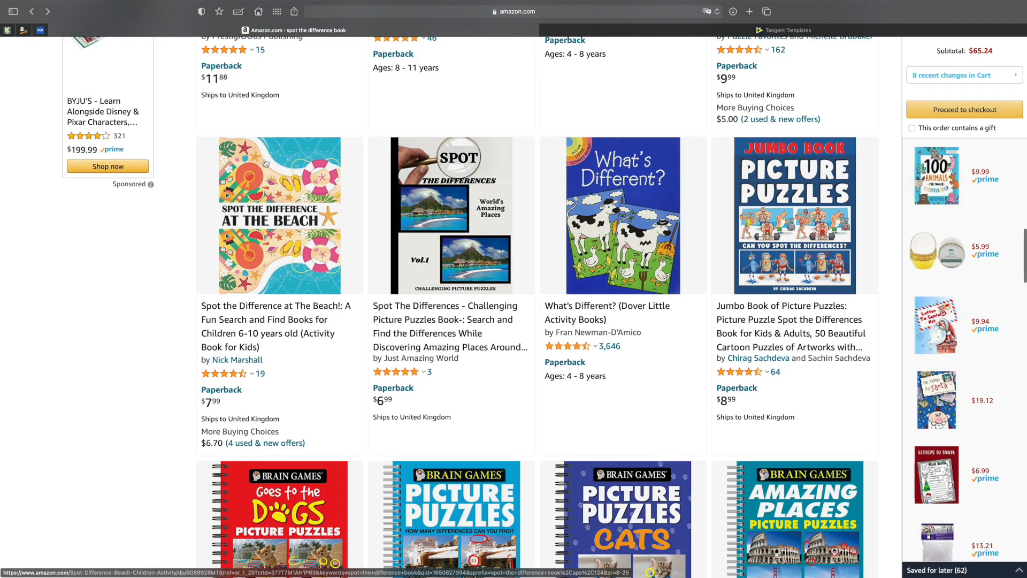
pyautogui.scroll(-7, 260, 161)
pyautogui.scroll(-3, 263, 161)
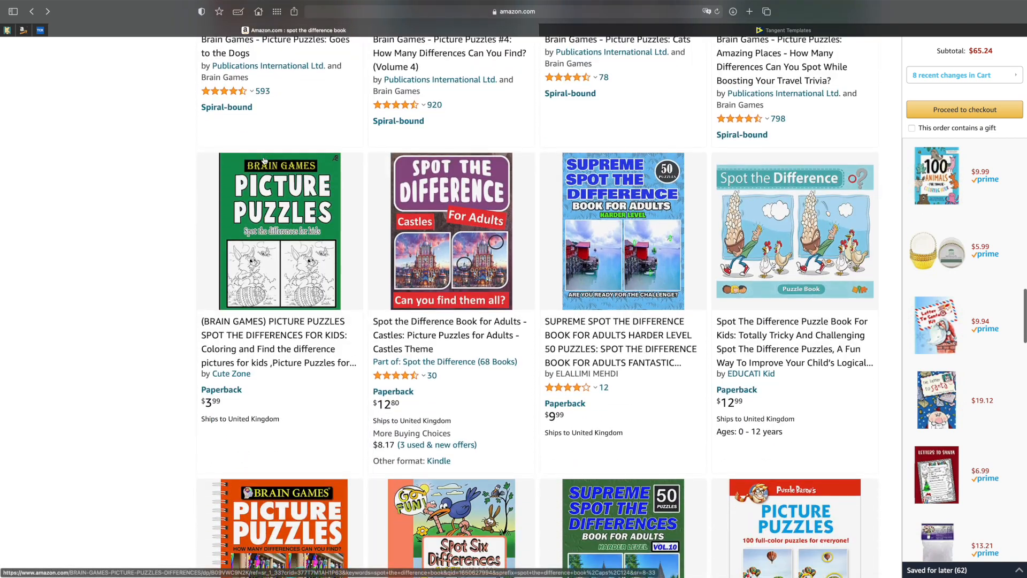
pyautogui.scroll(-6, 263, 159)
pyautogui.scroll(-4, 263, 160)
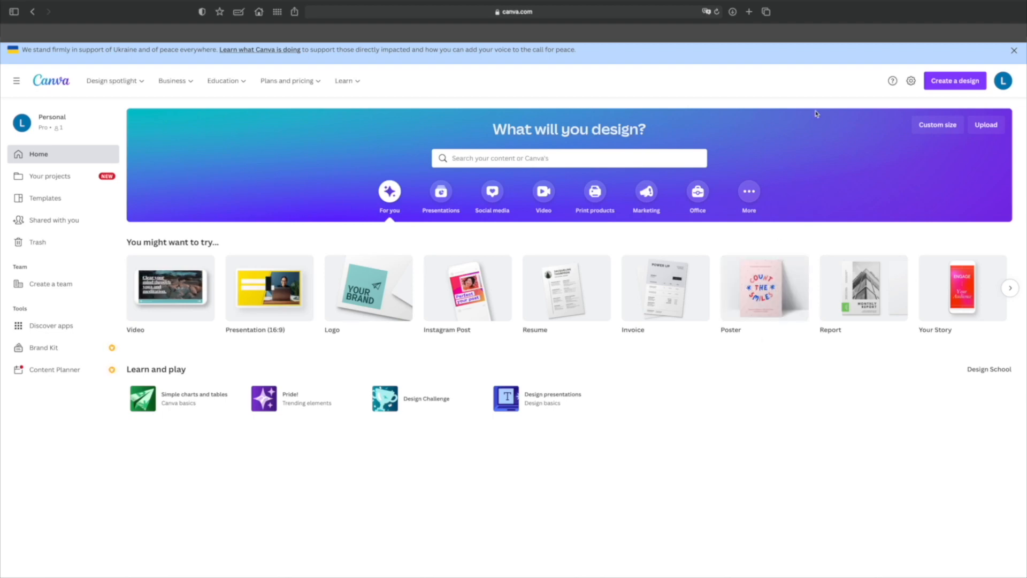
# Create a new custom-size design 8.5 in wide and 11 in high.
pyautogui.click(958, 82)
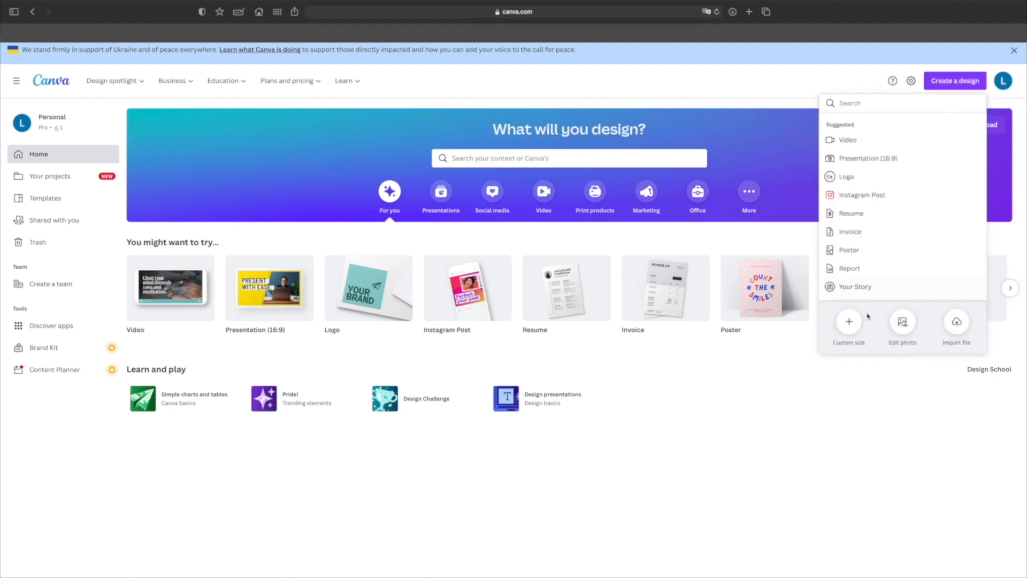
pyautogui.click(849, 323)
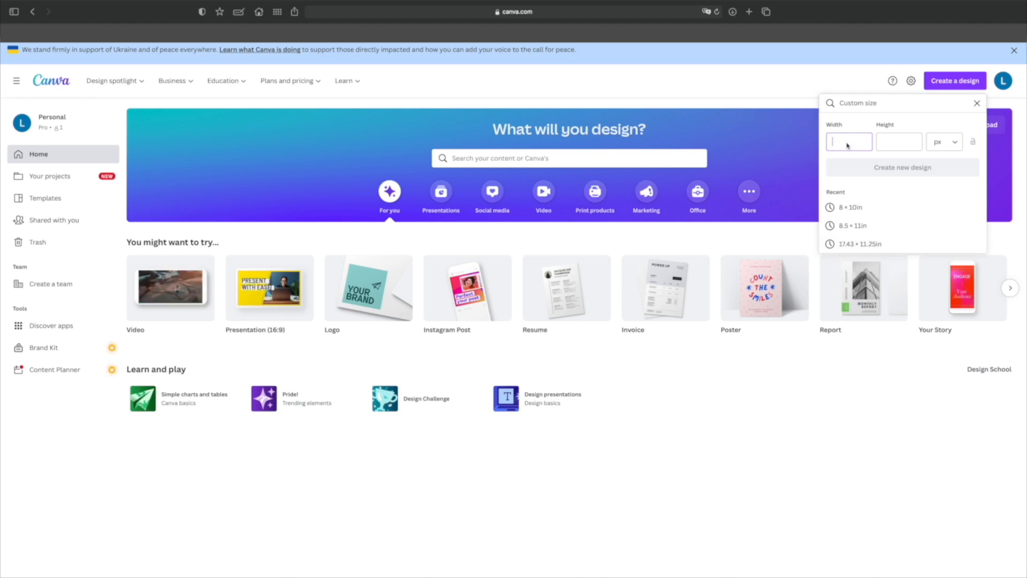
pyautogui.click(961, 144)
pyautogui.click(952, 187)
pyautogui.click(855, 143)
pyautogui.write('8.5')
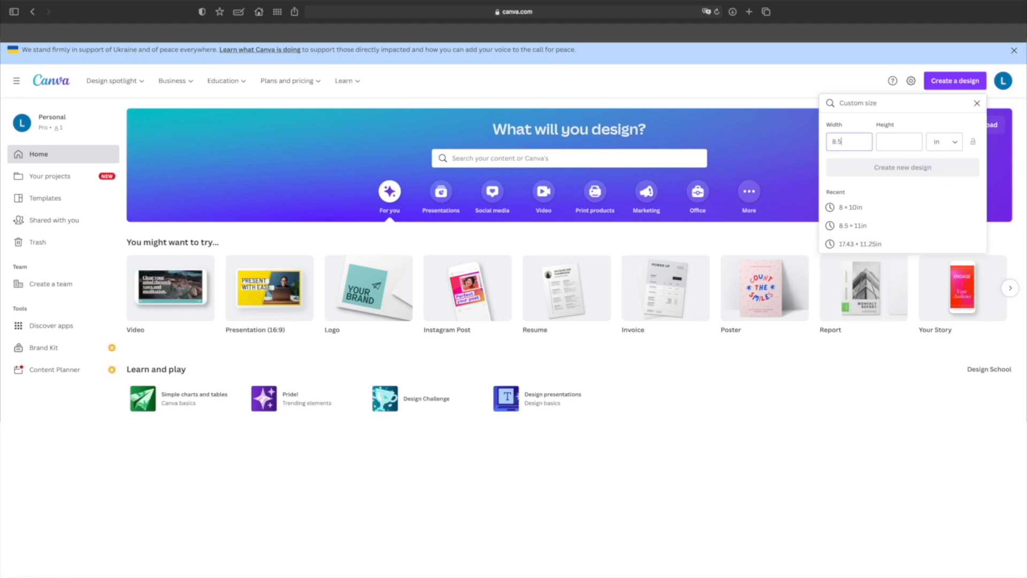
pyautogui.click(908, 143)
pyautogui.write('11')
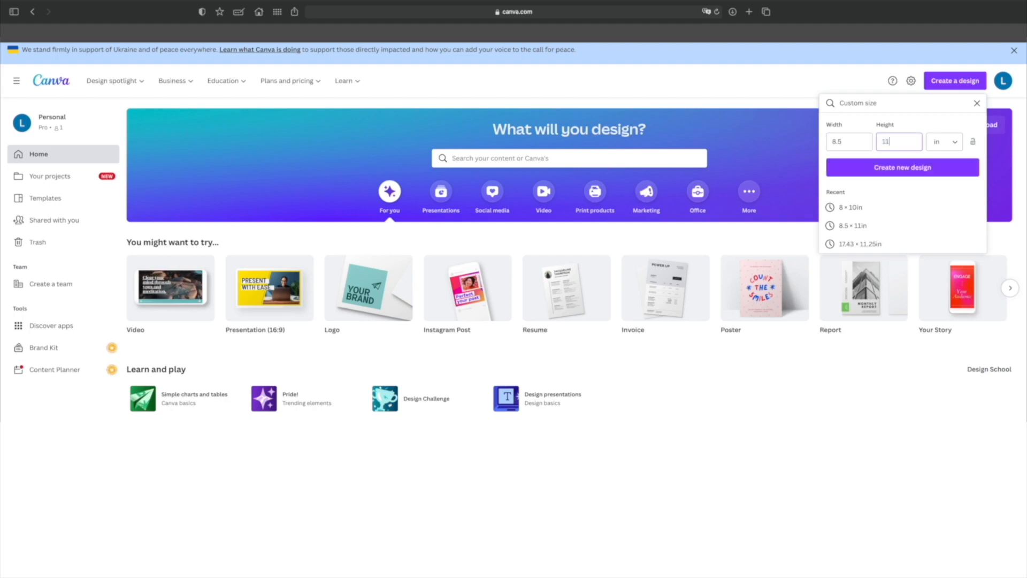
pyautogui.press('Return')
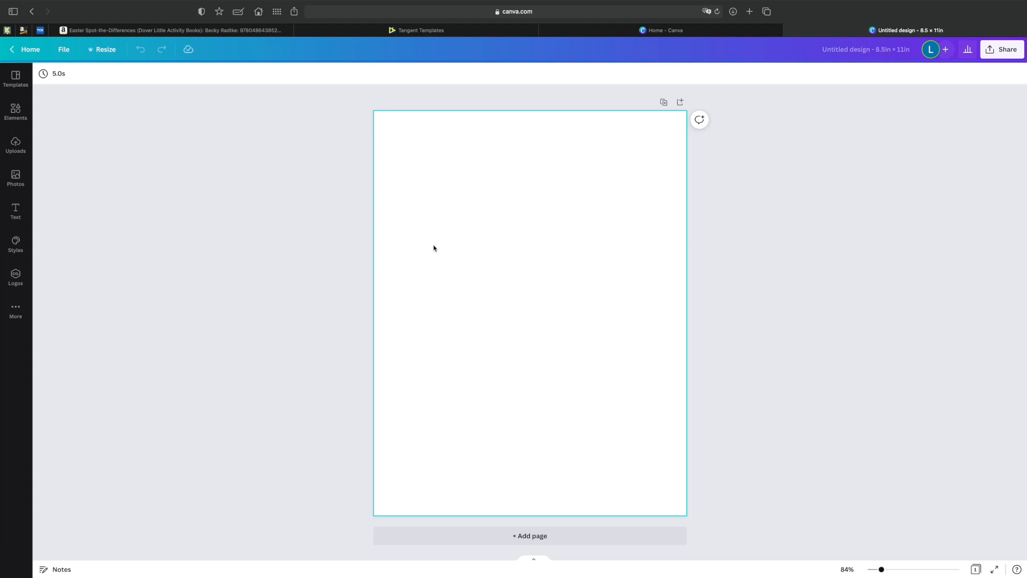
# Inspect the custom width and height fields in the design's resize options and close them without resizing.
pyautogui.click(103, 49)
pyautogui.click(131, 130)
pyautogui.click(177, 129)
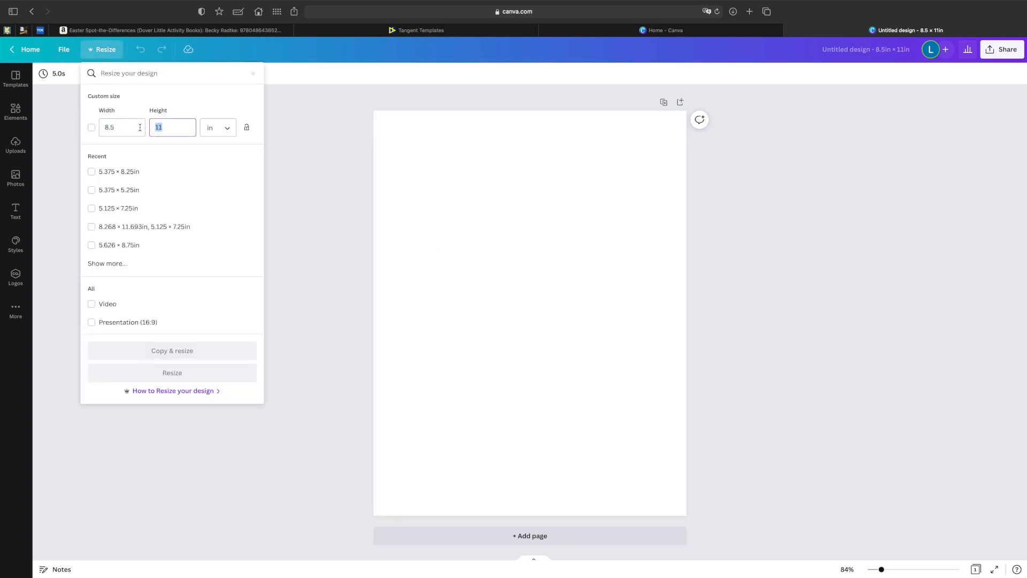
pyautogui.click(283, 140)
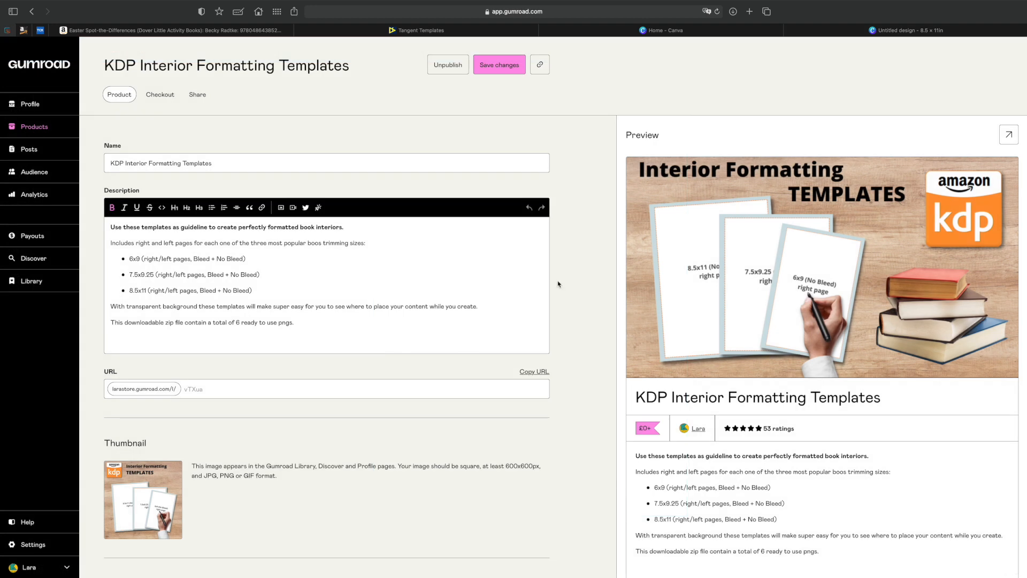
# Review the preview and description of the KDP Interior Formatting Templates product on Gumroad.
pyautogui.scroll(-3, 736, 283)
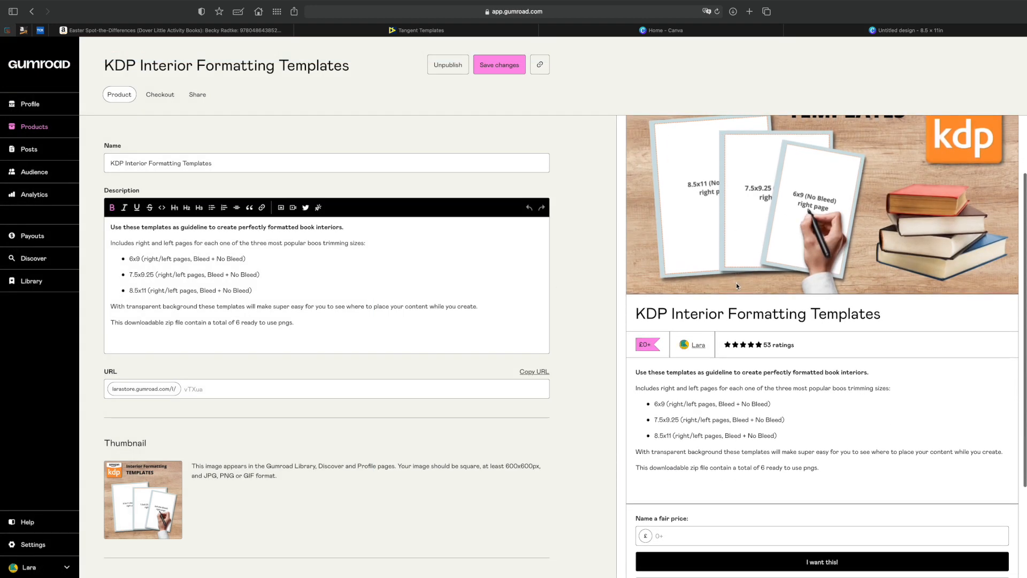
pyautogui.scroll(3, 736, 282)
pyautogui.scroll(-2, 737, 286)
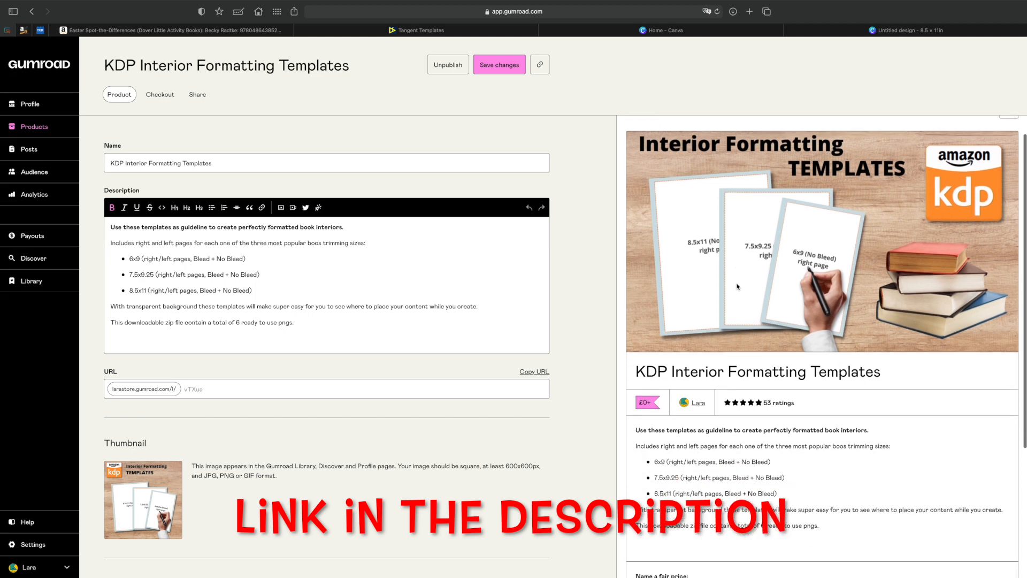
pyautogui.scroll(2, 737, 286)
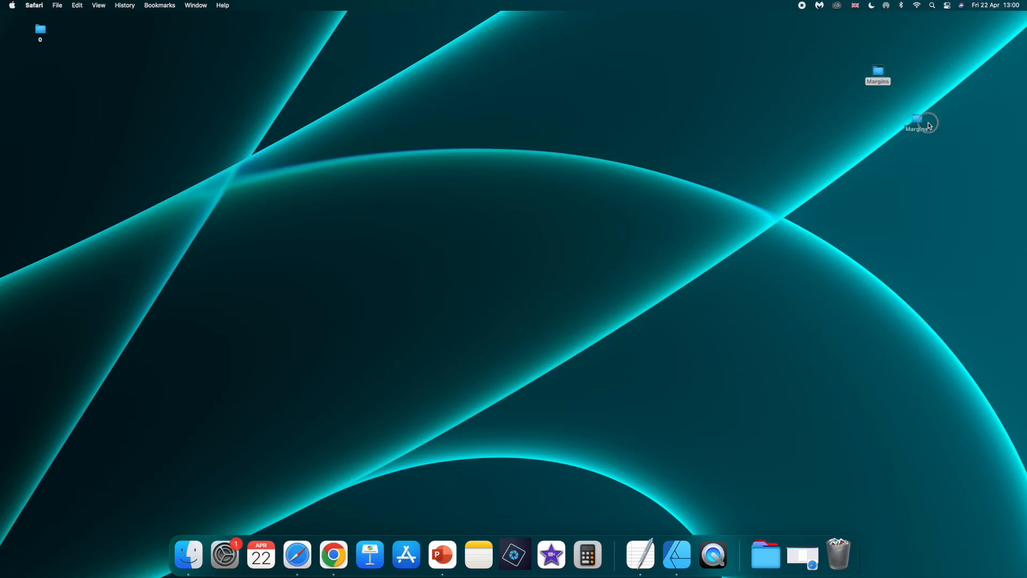
# Open the Margins folder on the desktop and enlarge its window so the template file names are readable.
pyautogui.moveTo(920, 122); pyautogui.dragTo(969, 121)
pyautogui.doubleClick(965, 117)
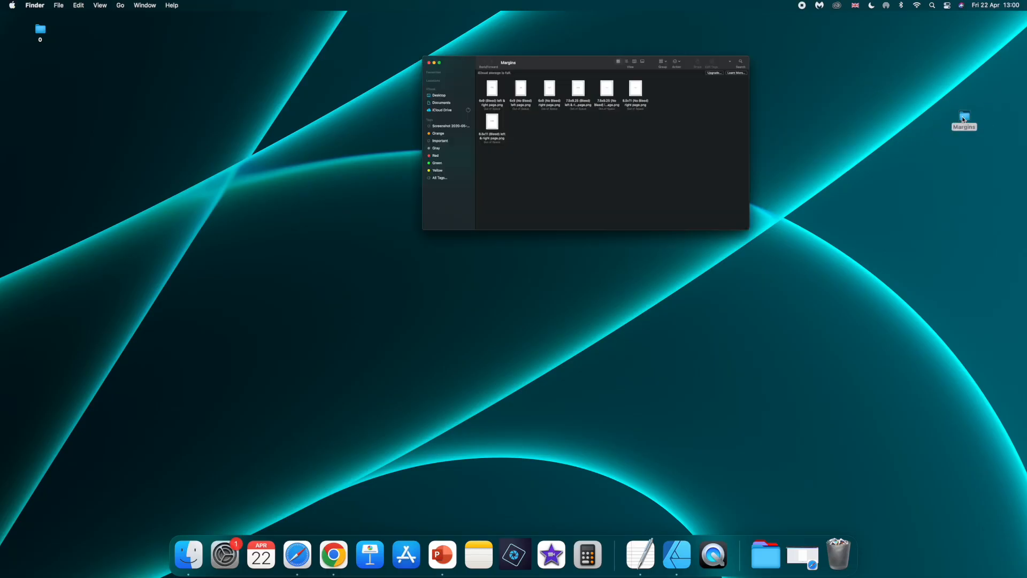
pyautogui.moveTo(96, 53); pyautogui.dragTo(433, 186)
pyautogui.click(427, 183)
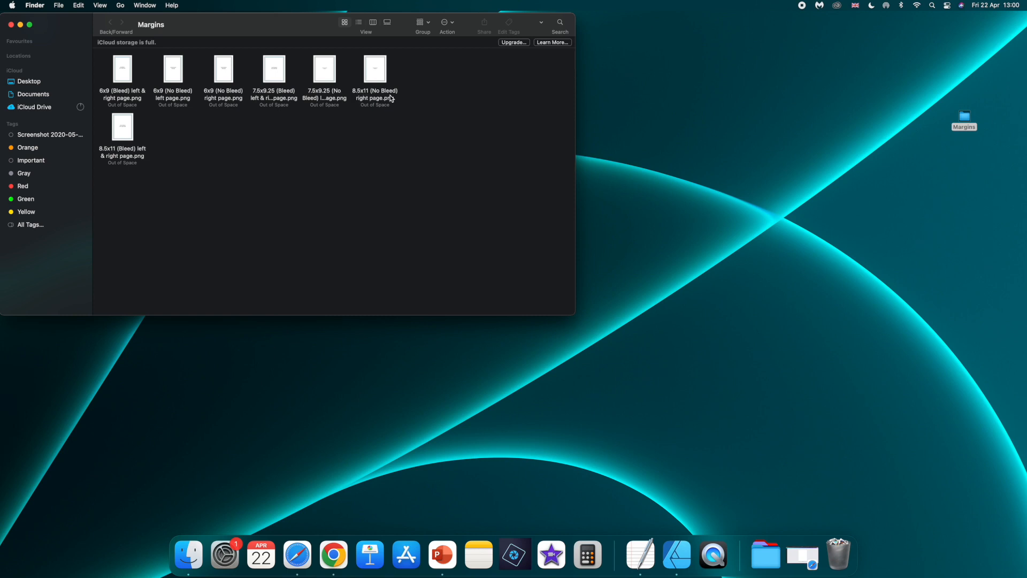
# Bring the 8.5x11 (No Bleed) right page template from the Margins folder into the Canva design and fit it to page 1.
pyautogui.click(803, 557)
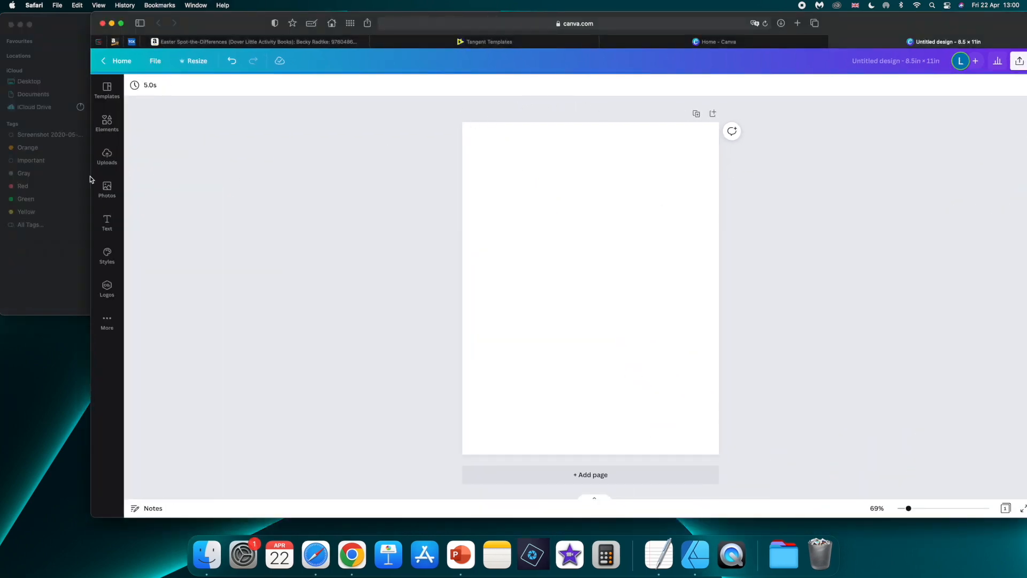
pyautogui.click(76, 179)
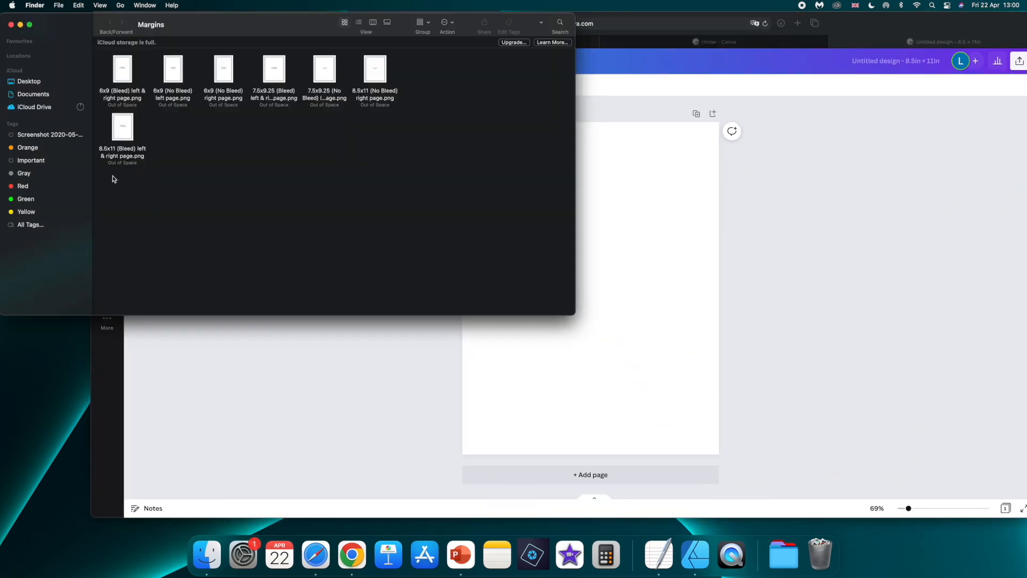
pyautogui.moveTo(375, 79); pyautogui.dragTo(633, 223)
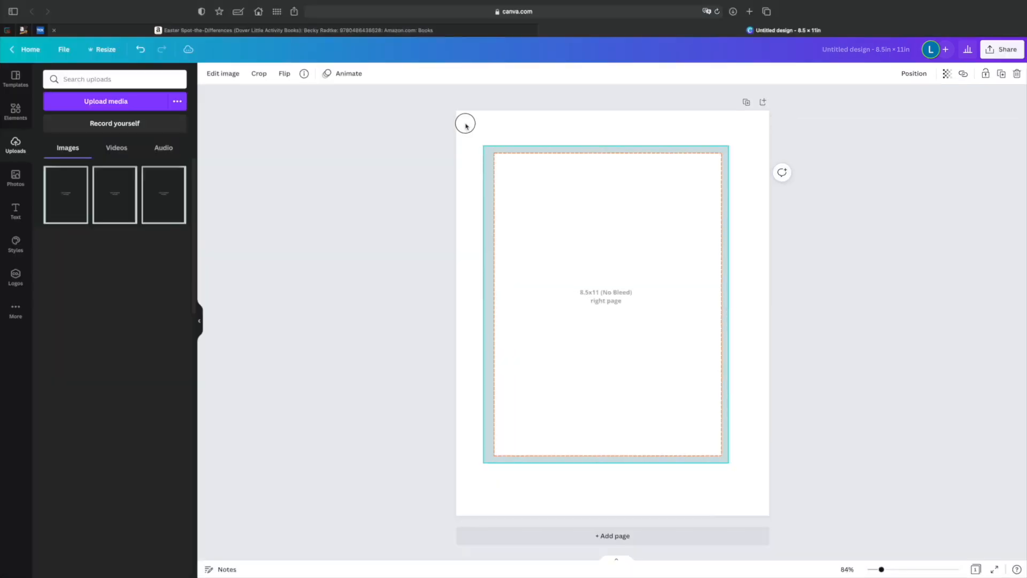
pyautogui.moveTo(466, 122); pyautogui.dragTo(458, 110)
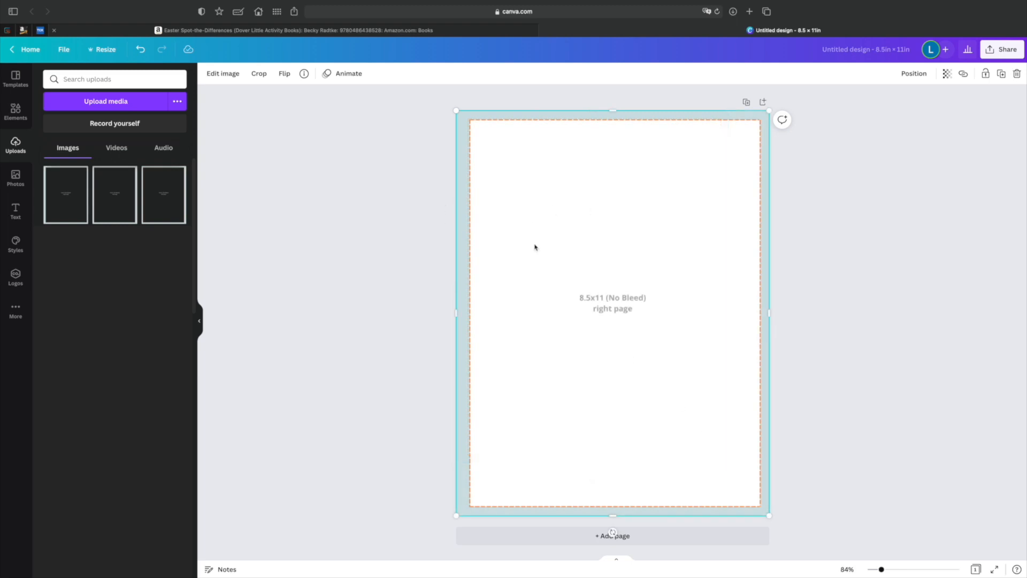
# Add a second page and place the uploaded 8.5x11 (No Bleed) left page template on it, stretched to cover the whole page.
pyautogui.click(520, 538)
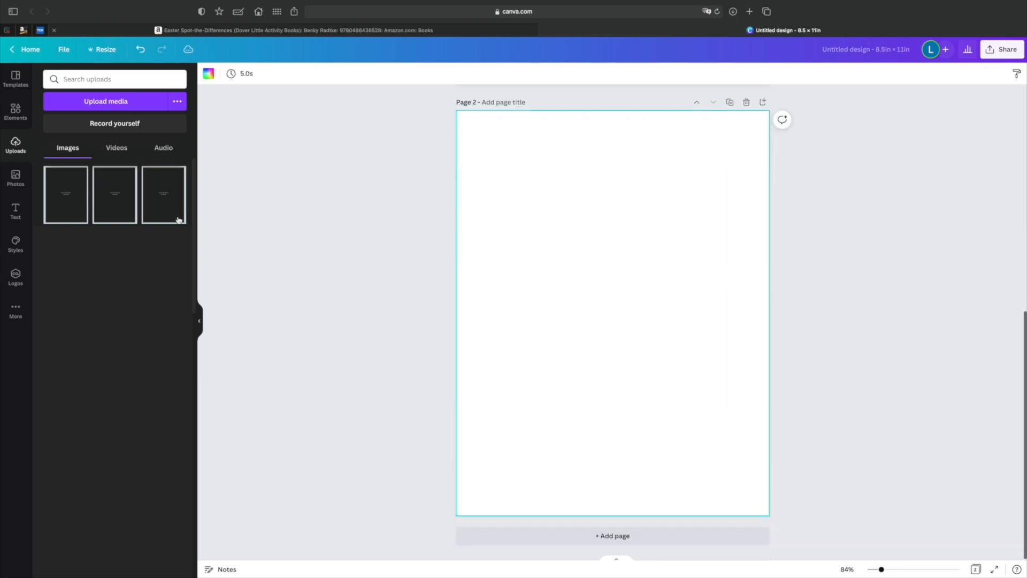
pyautogui.click(110, 195)
pyautogui.moveTo(497, 163); pyautogui.dragTo(457, 111)
pyautogui.moveTo(730, 466); pyautogui.dragTo(769, 516)
# Compare the dashed margins of the right-page template on page 1 with those of the left-page template on page 2.
pyautogui.scroll(10, 717, 381)
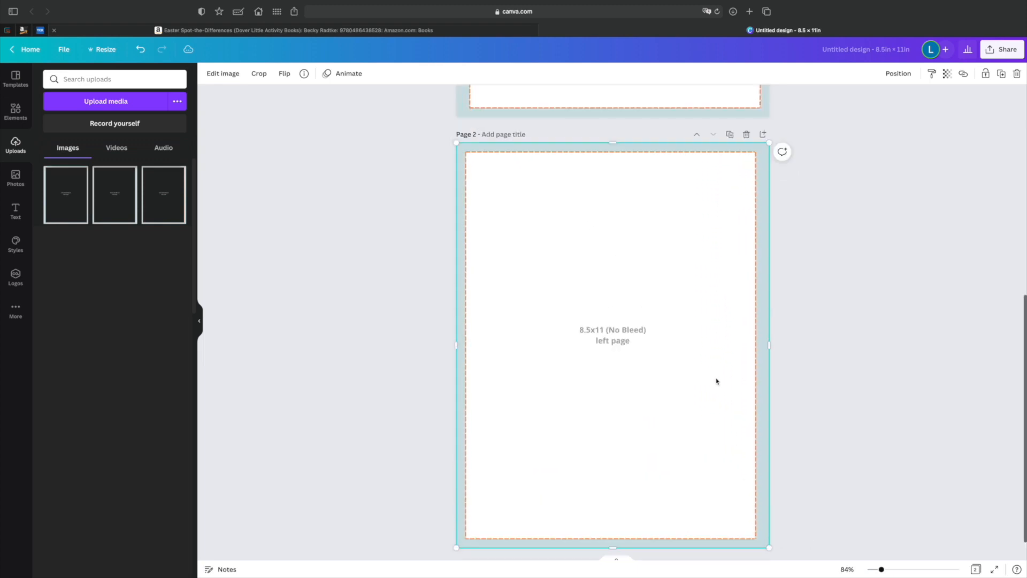
pyautogui.scroll(2, 636, 265)
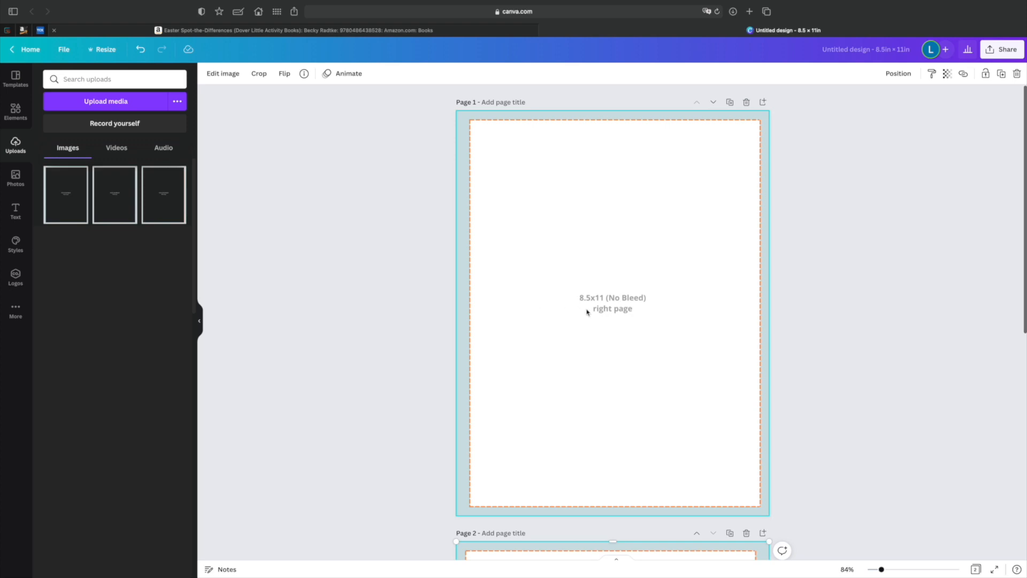
pyautogui.scroll(-8, 590, 314)
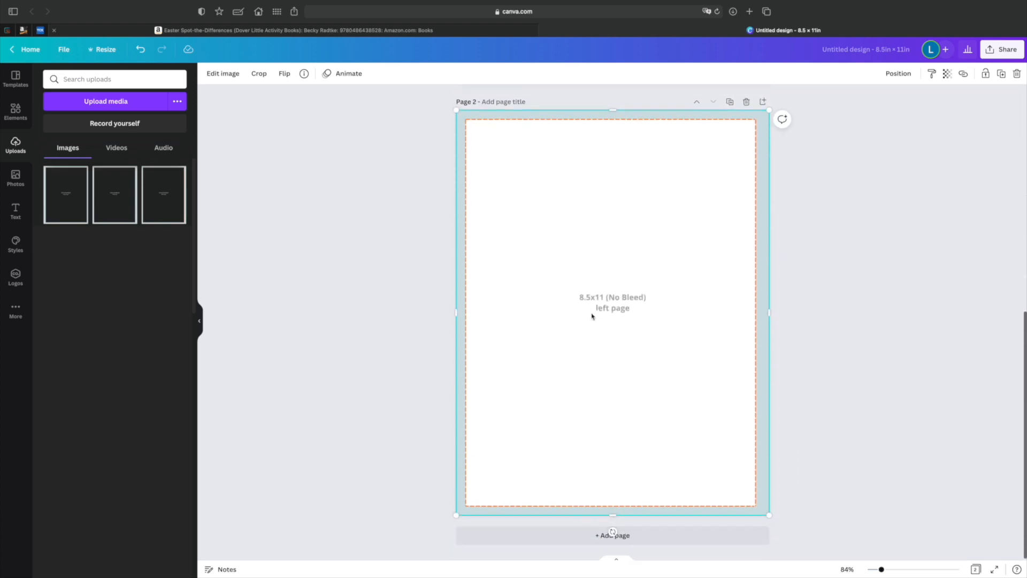
pyautogui.scroll(8, 592, 317)
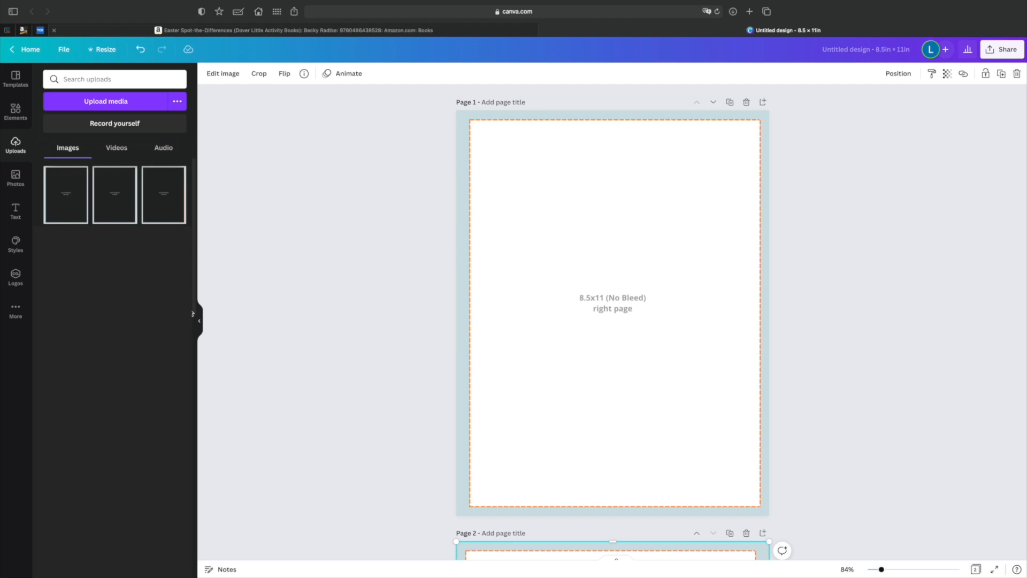
pyautogui.scroll(-1, 504, 277)
pyautogui.scroll(1, 505, 277)
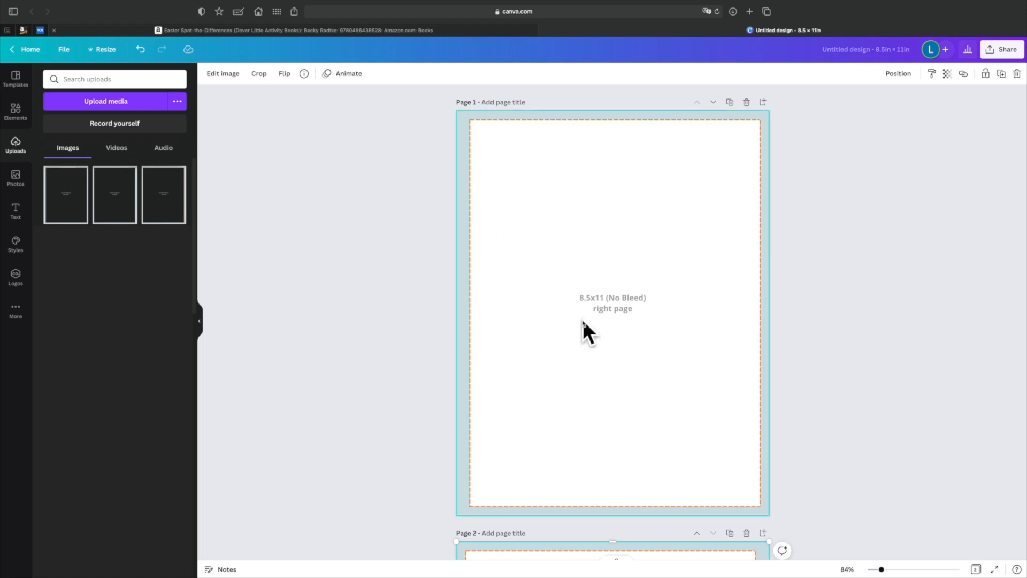
pyautogui.click(609, 179)
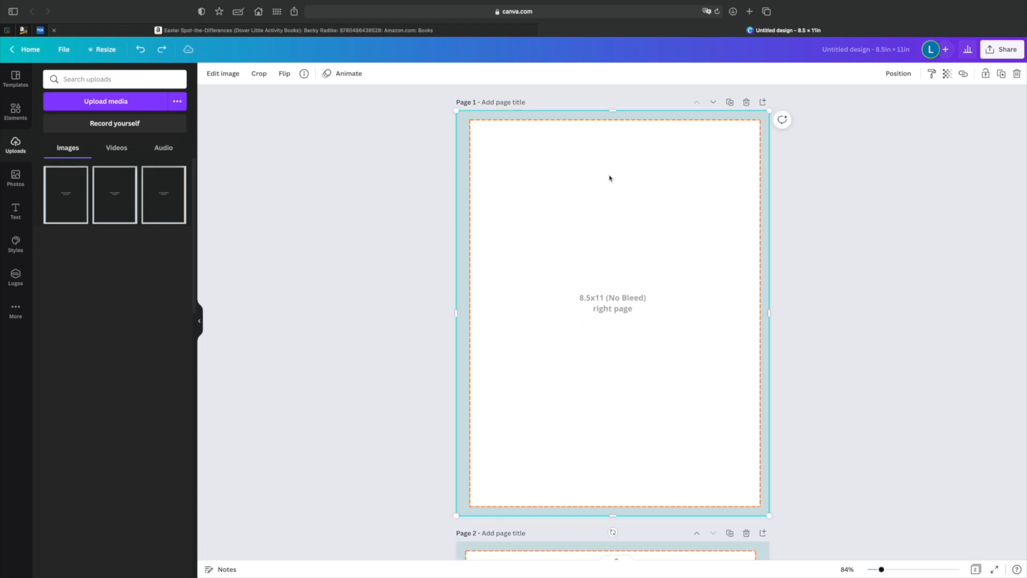
pyautogui.scroll(-7, 621, 298)
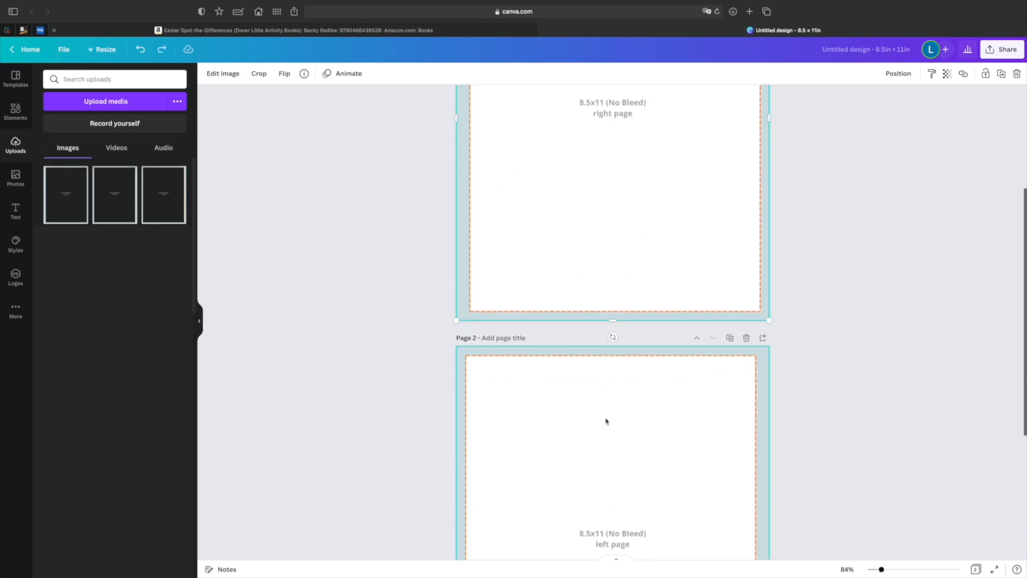
pyautogui.scroll(7, 624, 360)
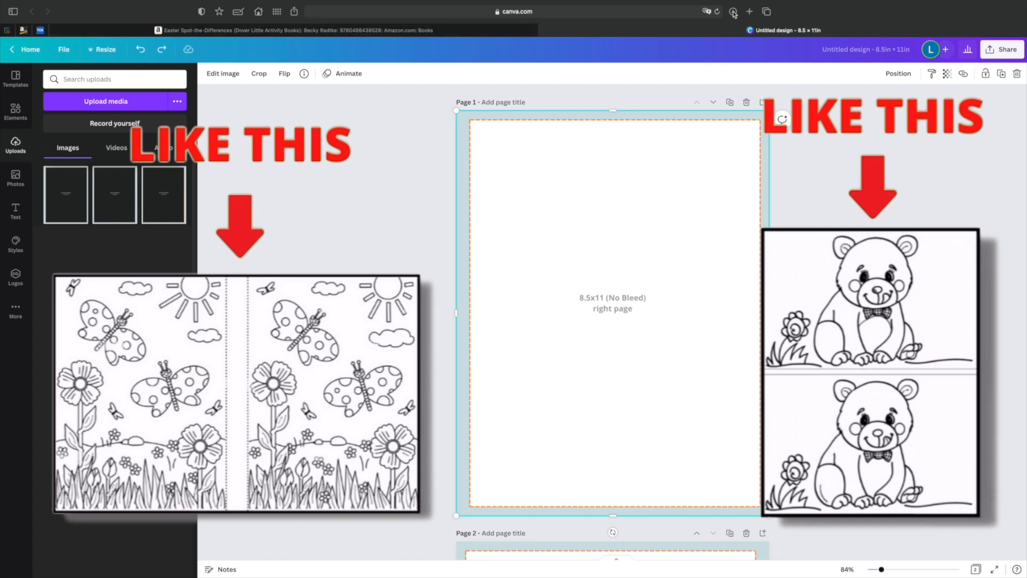
# Search the elements library for "coloring page" and limit the results to graphics.
pyautogui.click(12, 112)
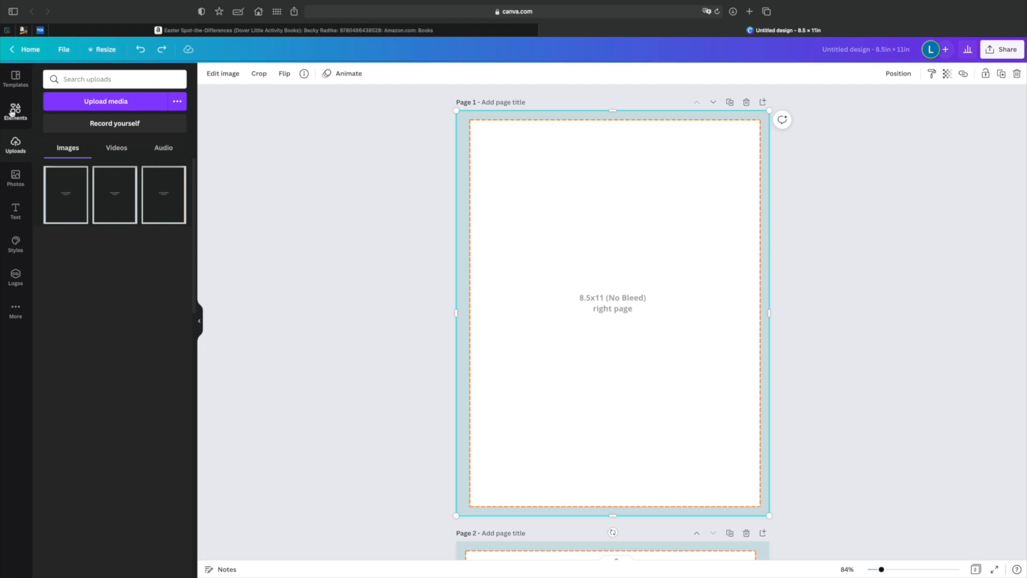
pyautogui.click(82, 80)
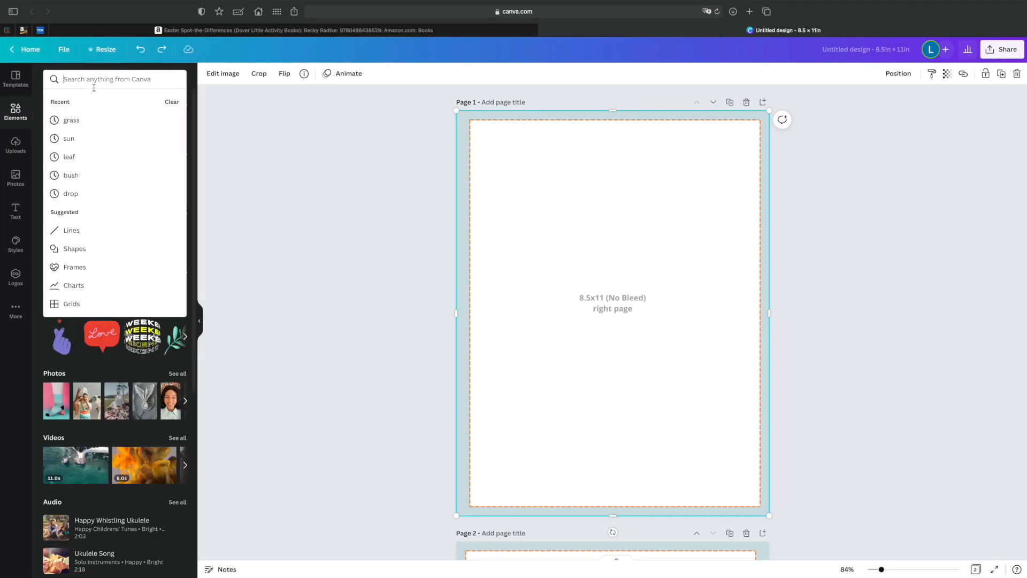
pyautogui.write('coloring page')
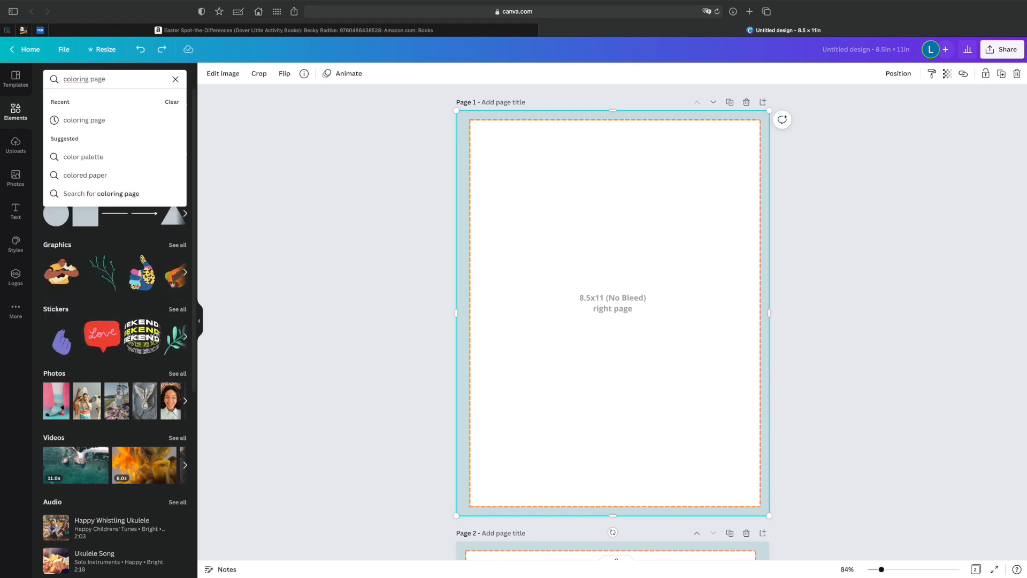
pyautogui.press('Return')
pyautogui.click(109, 102)
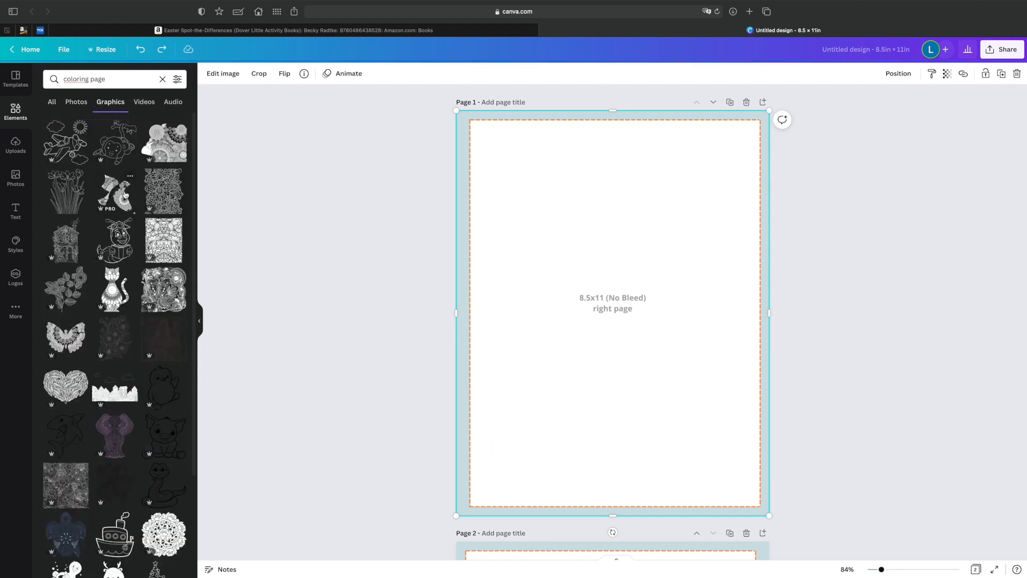
# Browse the coloring page graphics and add the rooster scene with sun, grass and rocks to page 1.
pyautogui.scroll(-2, 123, 214)
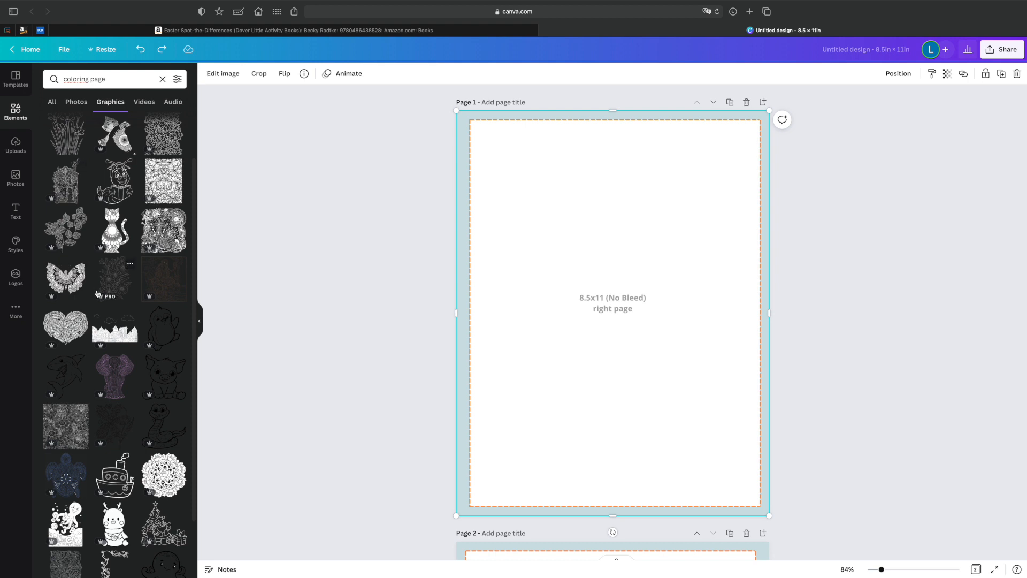
pyautogui.scroll(-6, 107, 294)
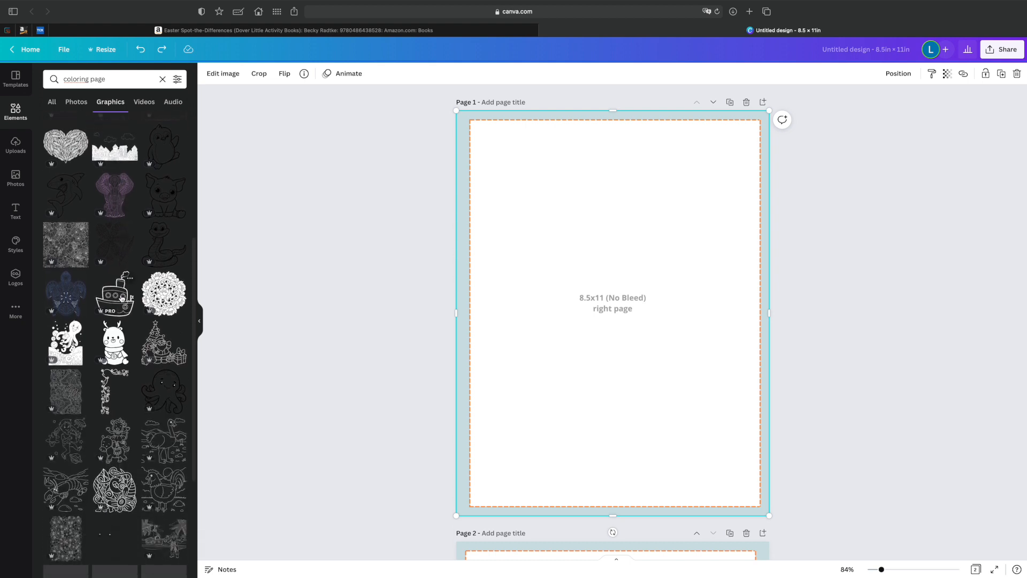
pyautogui.scroll(-2, 122, 298)
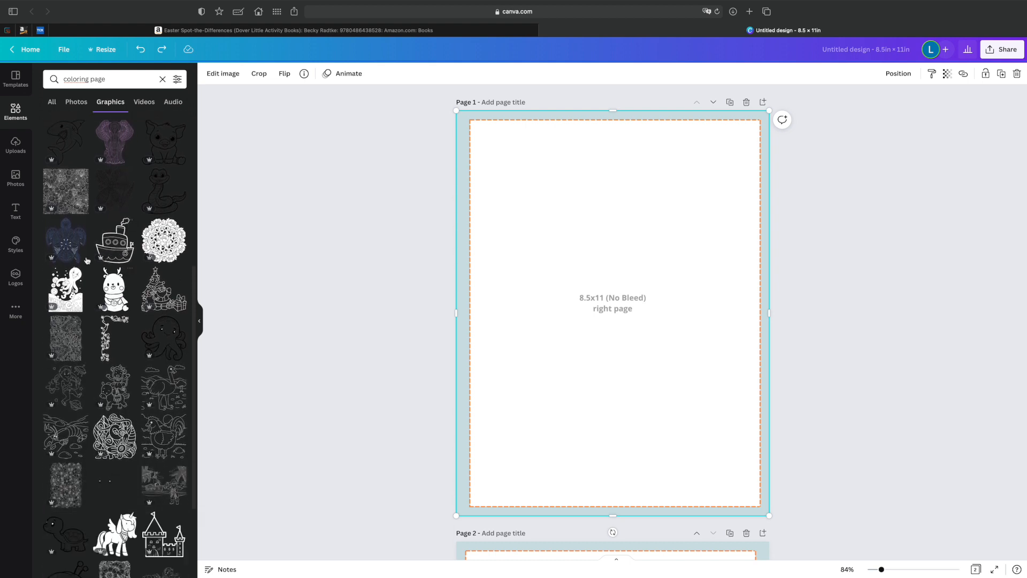
pyautogui.scroll(-4, 113, 298)
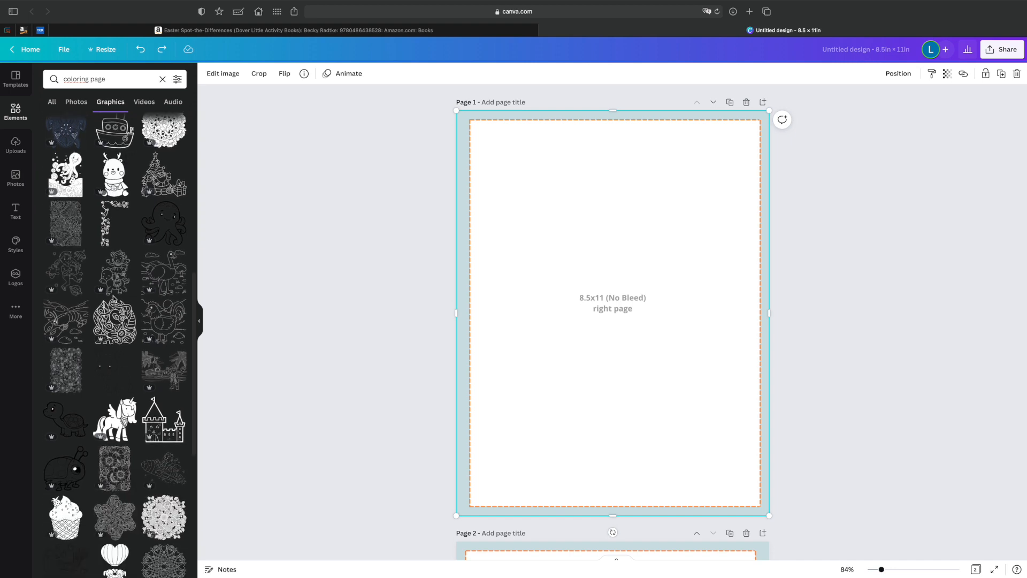
pyautogui.scroll(-1, 113, 298)
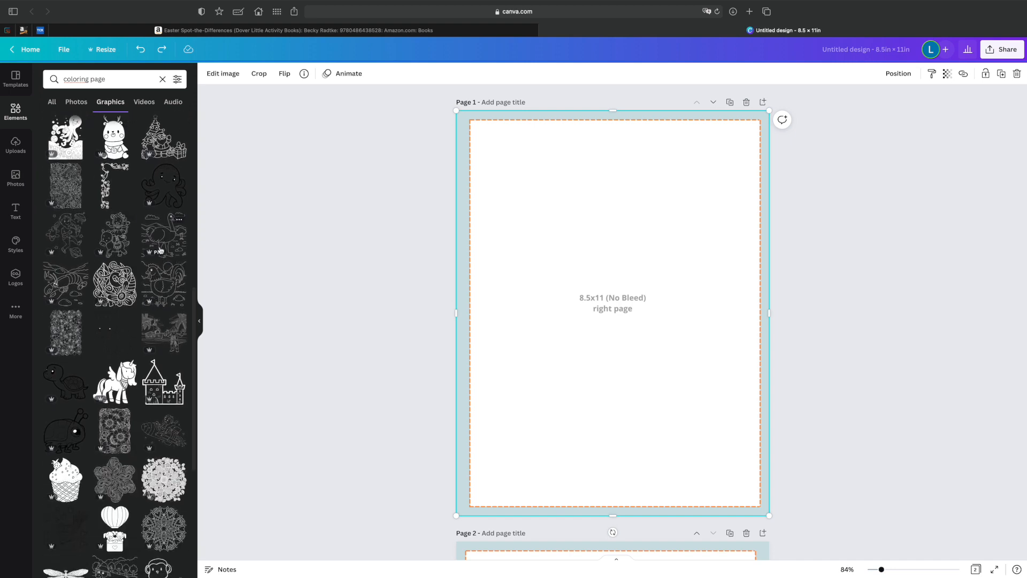
pyautogui.click(161, 284)
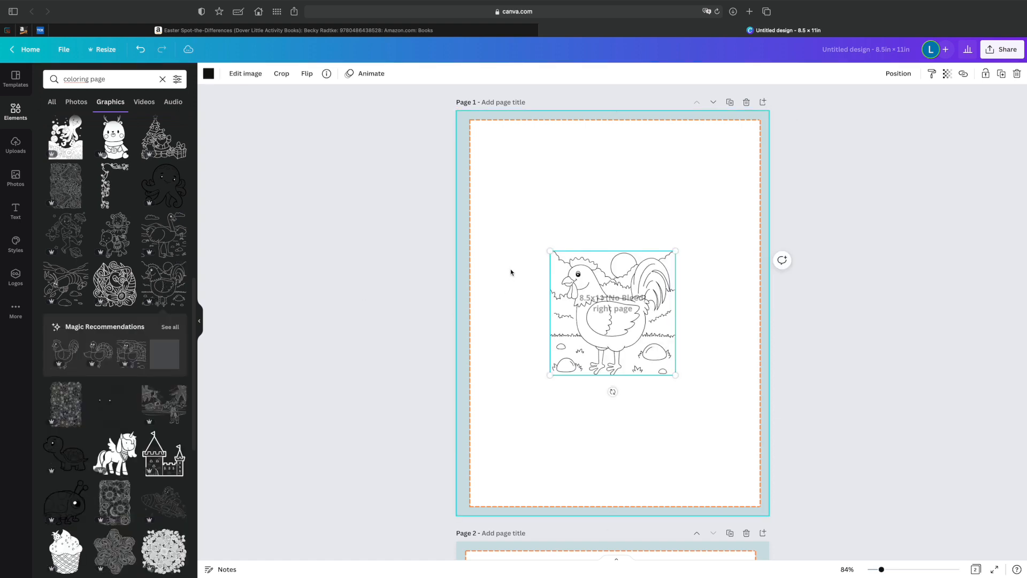
# Enlarge the rooster picture to about two-thirds of the page width and centre it against the top dashed margin of page 1.
pyautogui.moveTo(551, 252); pyautogui.dragTo(504, 174)
pyautogui.moveTo(547, 233); pyautogui.dragTo(529, 165)
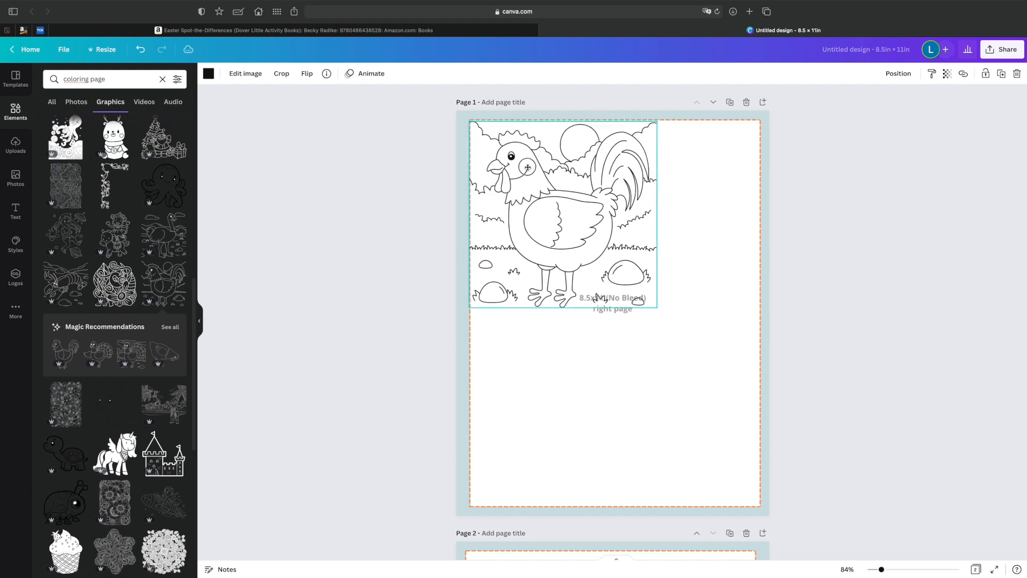
pyautogui.moveTo(657, 307); pyautogui.dragTo(724, 435)
pyautogui.moveTo(649, 346); pyautogui.dragTo(647, 348)
pyautogui.moveTo(755, 444); pyautogui.dragTo(619, 309)
pyautogui.moveTo(552, 237); pyautogui.dragTo(616, 201)
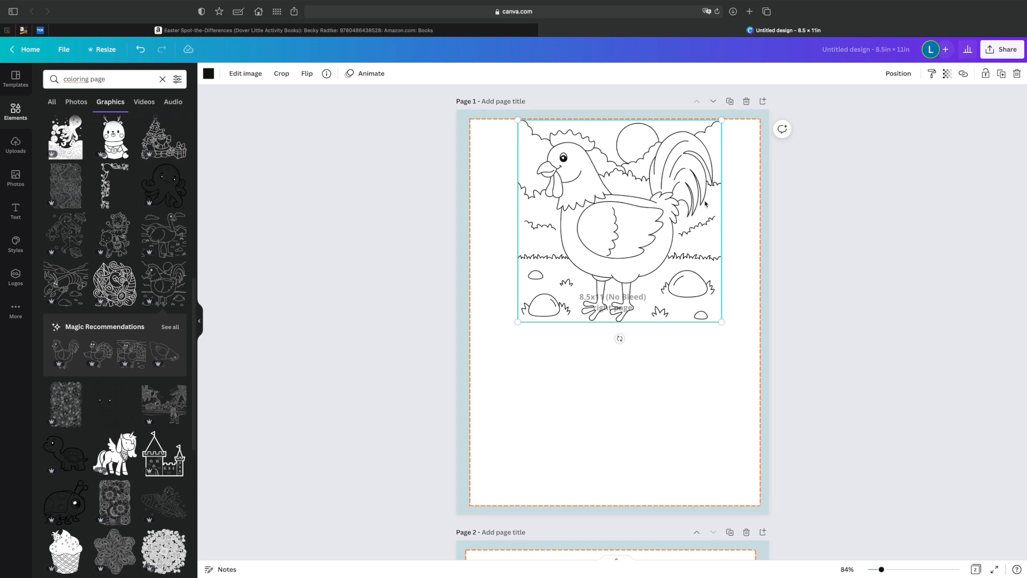
# Enlarge the rooster picture to the full width between the dashed margins, and delete it from page 1.
pyautogui.moveTo(518, 322); pyautogui.dragTo(428, 423)
pyautogui.moveTo(565, 282); pyautogui.dragTo(613, 282)
pyautogui.moveTo(769, 413); pyautogui.dragTo(759, 404)
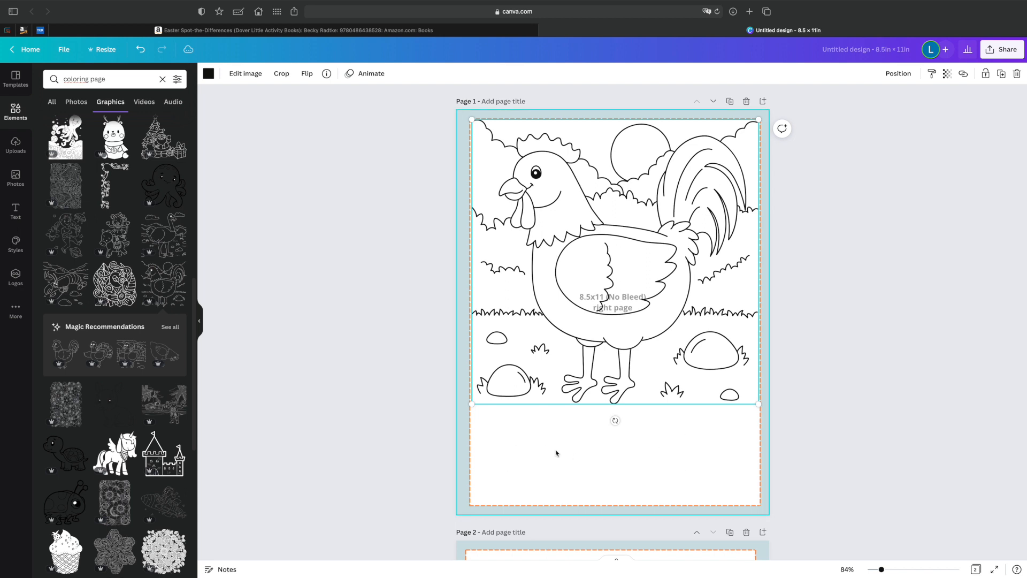
pyautogui.moveTo(627, 342); pyautogui.dragTo(632, 375)
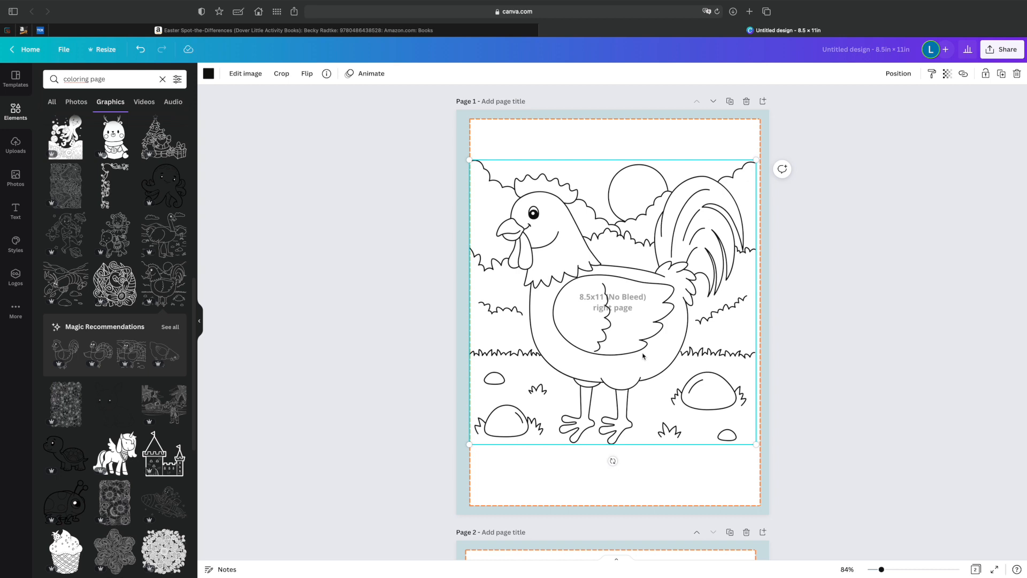
pyautogui.press('Delete')
# Add the pirate and ship beach scene to page 1, enlarged to the dashed margins' width and aligned with the top margin.
pyautogui.scroll(-5, 150, 405)
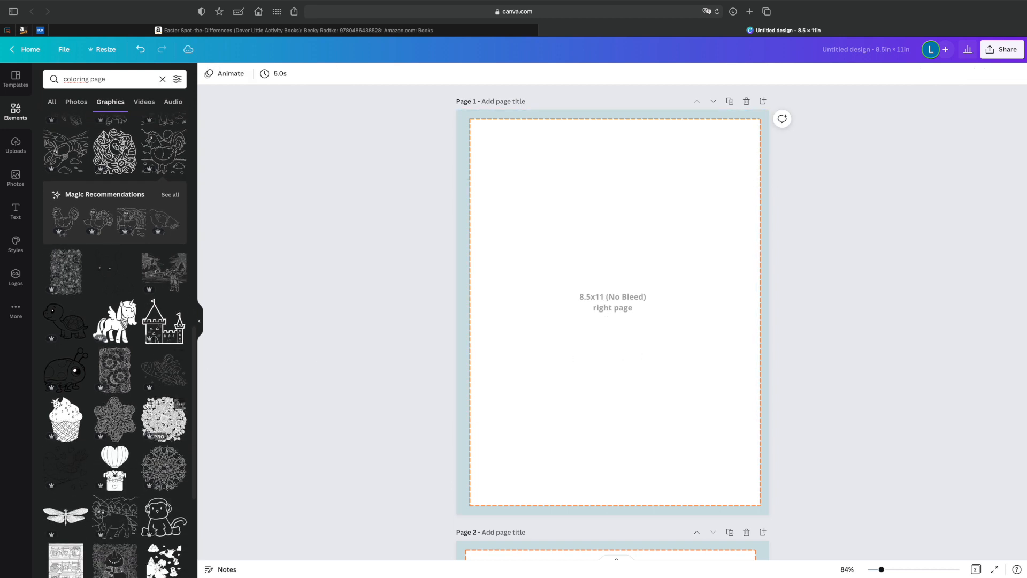
pyautogui.click(152, 274)
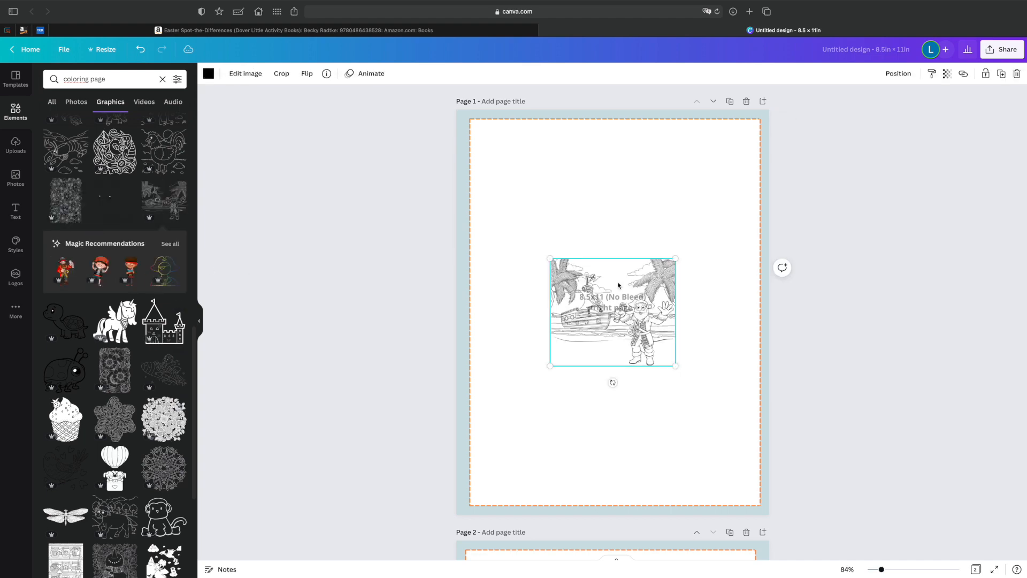
pyautogui.moveTo(550, 259); pyautogui.dragTo(448, 218)
pyautogui.moveTo(676, 366); pyautogui.dragTo(761, 436)
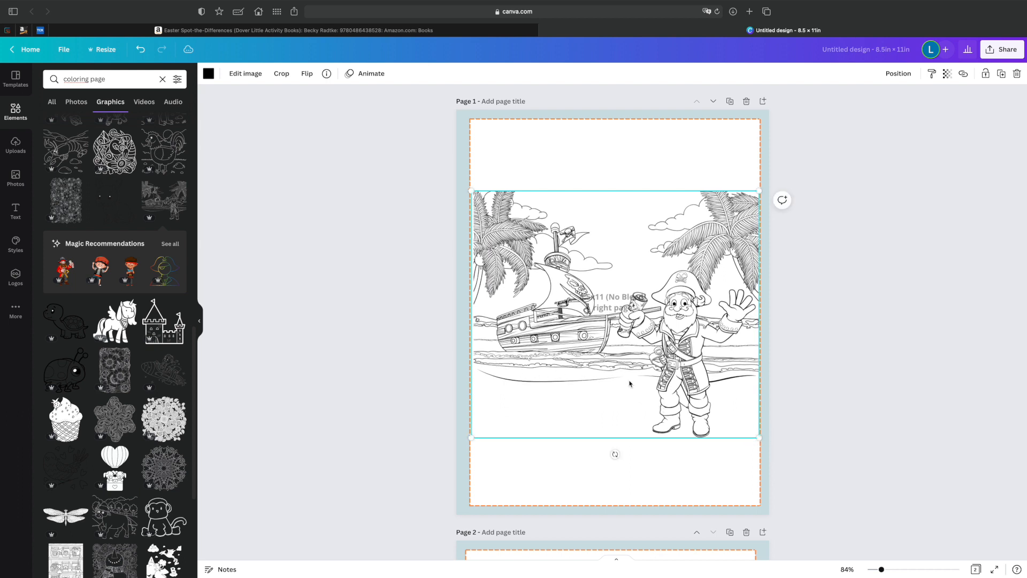
pyautogui.moveTo(470, 191); pyautogui.dragTo(470, 189)
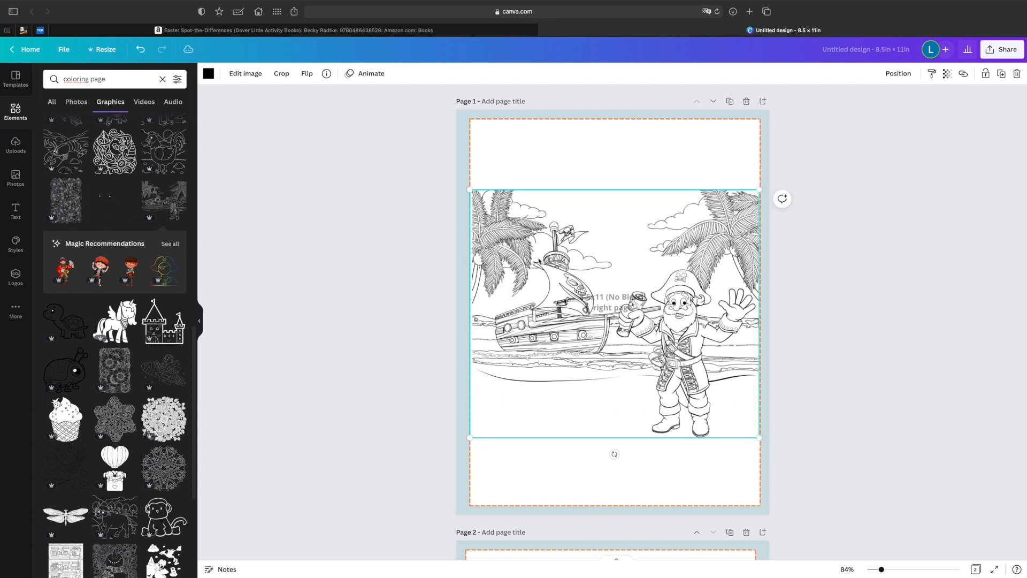
pyautogui.moveTo(675, 378); pyautogui.dragTo(674, 308)
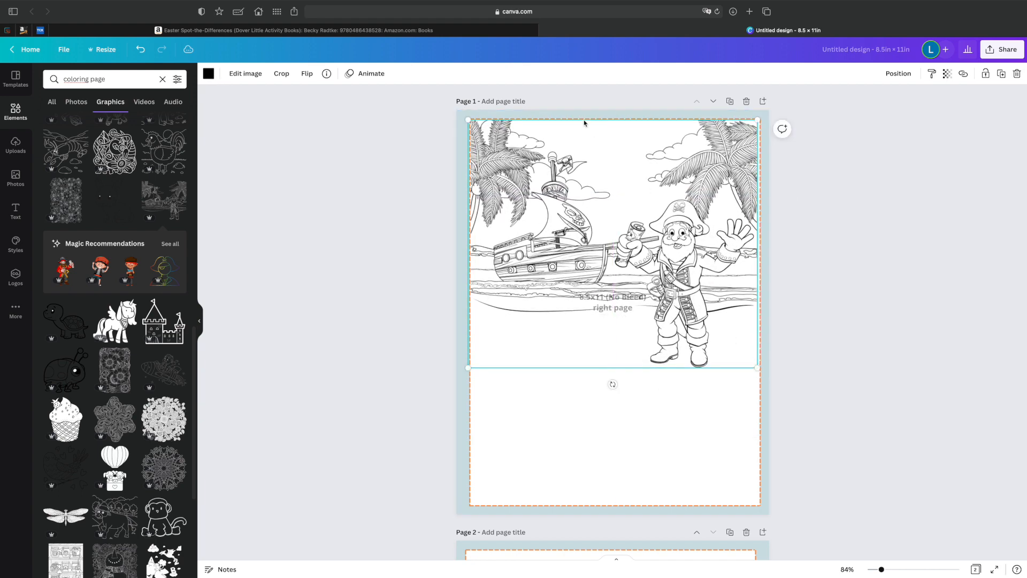
# Crop the upper strip off the pirate scene, and delete the picture from page 1.
pyautogui.click(281, 73)
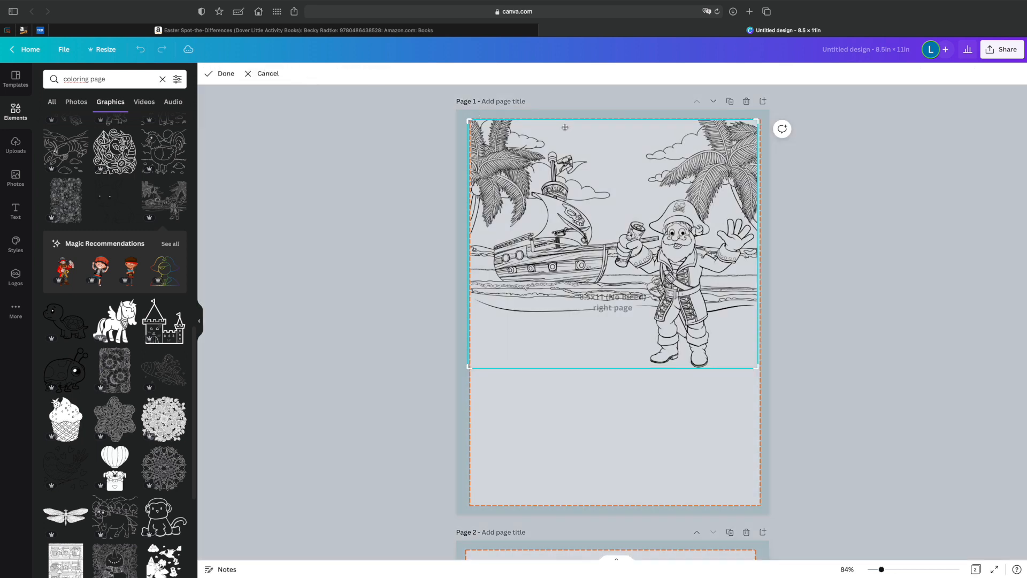
pyautogui.moveTo(471, 121); pyautogui.dragTo(474, 171)
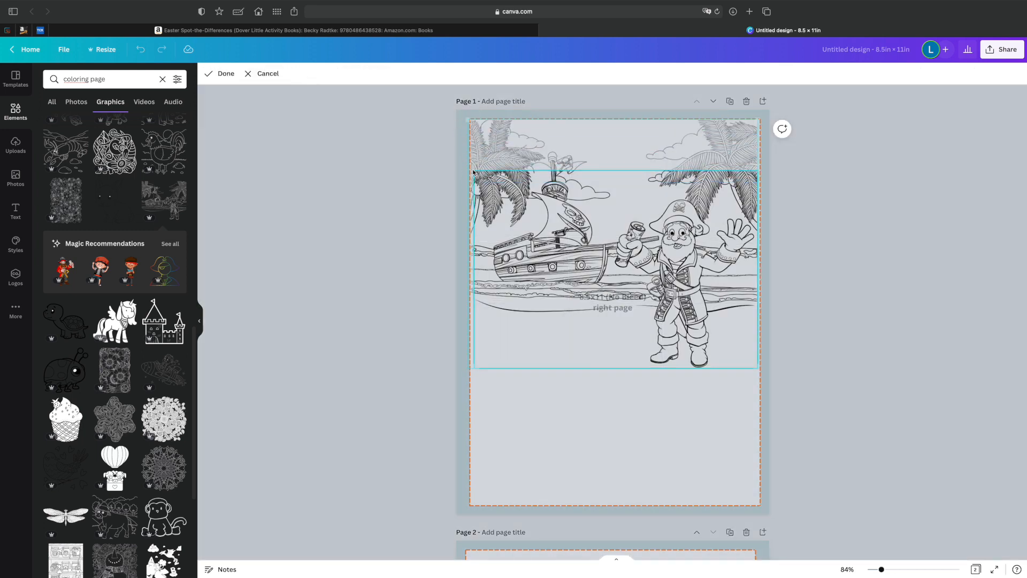
pyautogui.click(253, 73)
pyautogui.moveTo(675, 272); pyautogui.dragTo(675, 221)
pyautogui.moveTo(685, 391); pyautogui.dragTo(685, 386)
pyautogui.moveTo(601, 170); pyautogui.dragTo(611, 284)
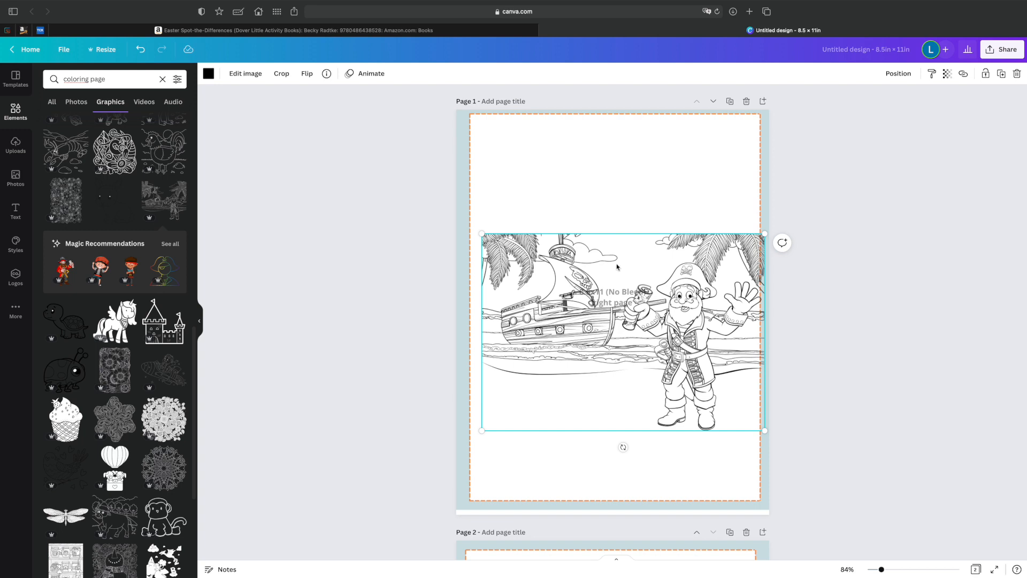
pyautogui.press('Delete')
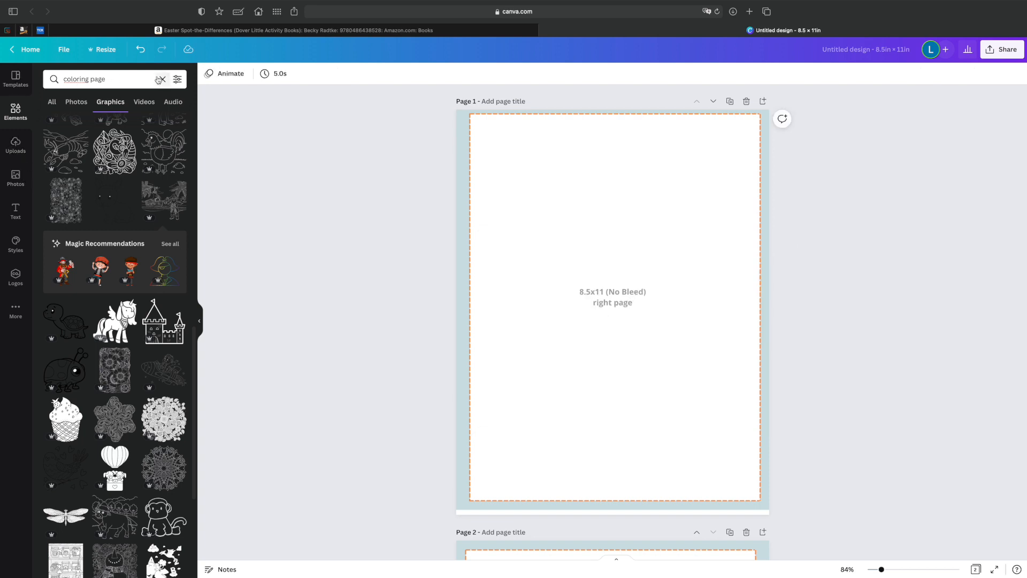
# Try a thick square outline from the lines and shapes collection on page 1, enlarged to the dashed margins' width.
pyautogui.click(163, 79)
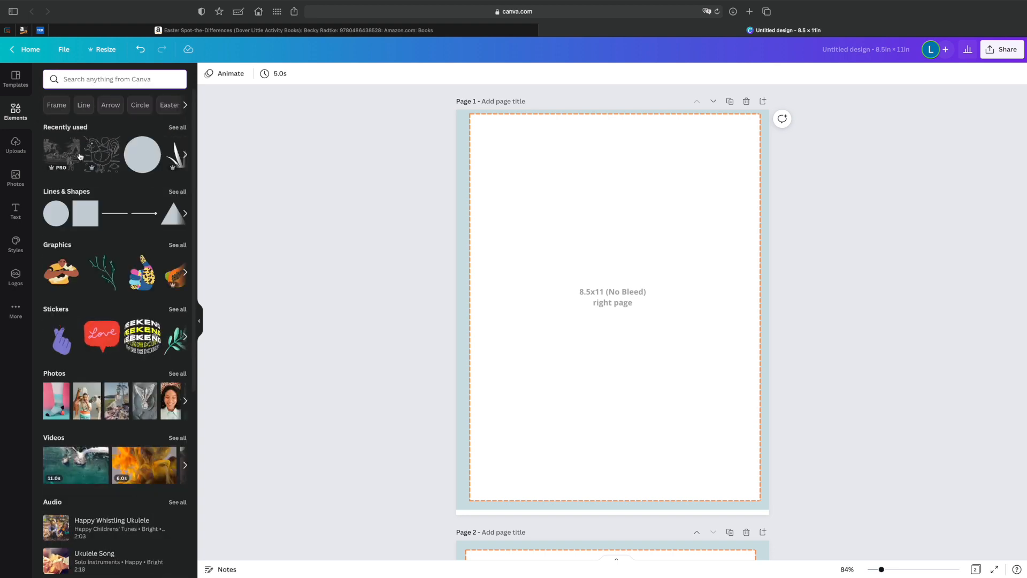
pyautogui.click(176, 191)
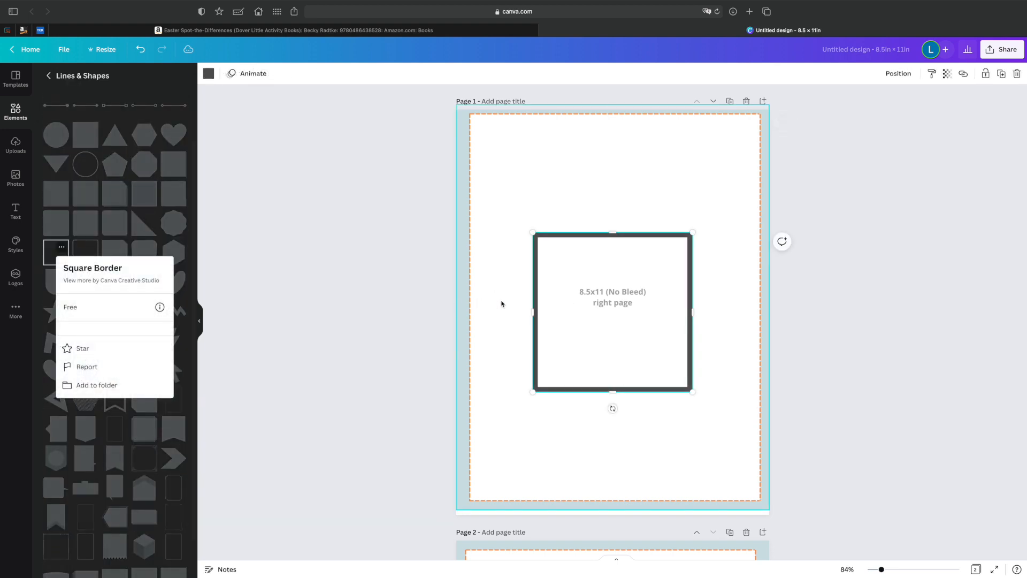
pyautogui.click(504, 302)
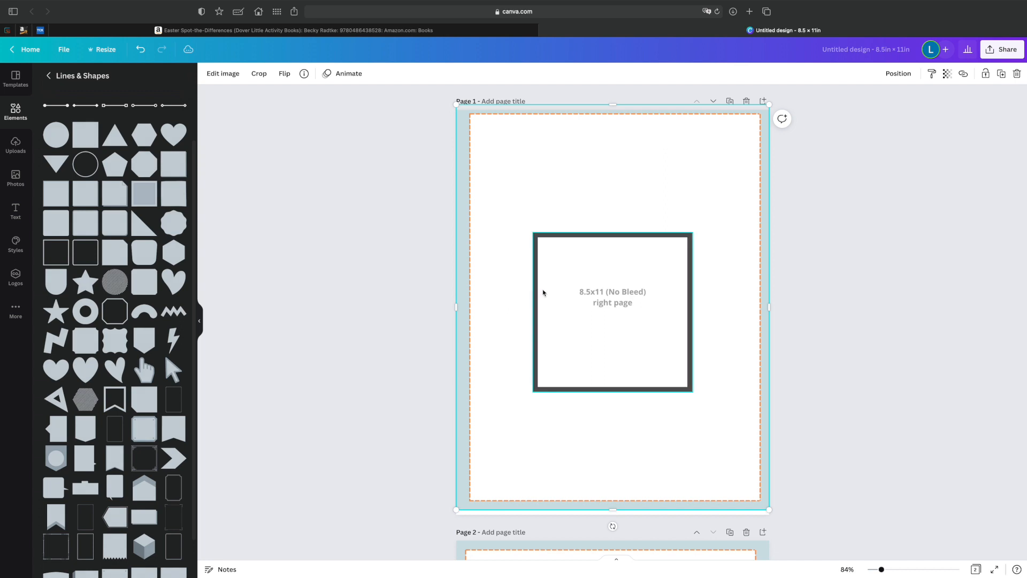
pyautogui.moveTo(536, 292); pyautogui.dragTo(474, 174)
pyautogui.moveTo(630, 276); pyautogui.dragTo(798, 369)
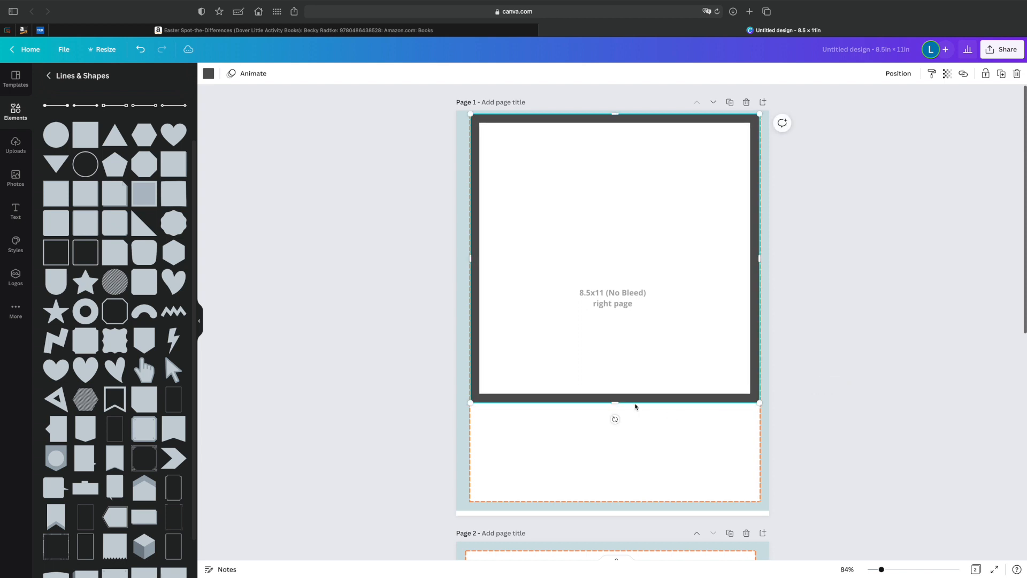
pyautogui.moveTo(615, 403); pyautogui.dragTo(601, 301)
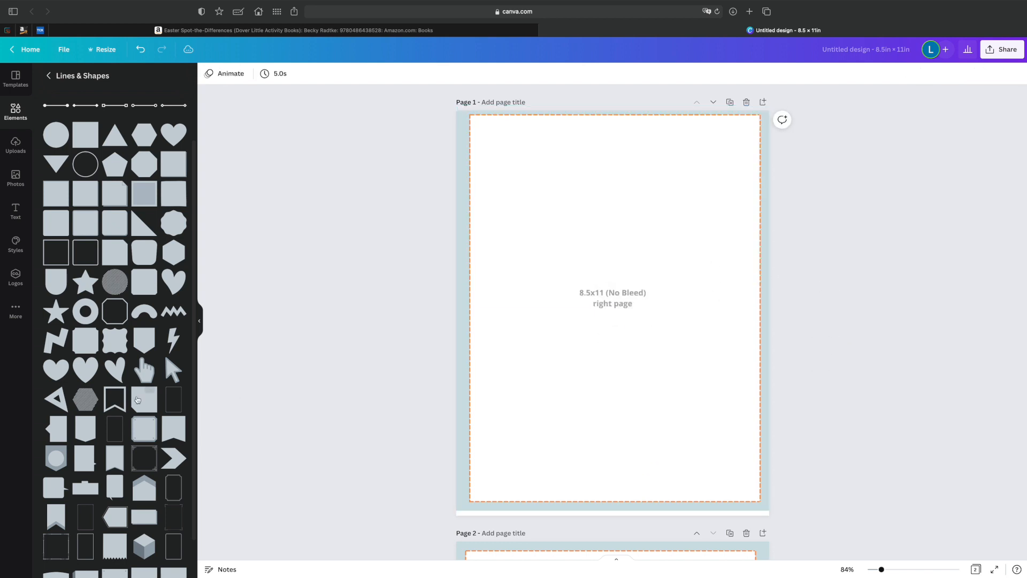
# Browse the remaining shapes and try a thinner square outline on page 1, removing it again.
pyautogui.scroll(-5, 125, 412)
pyautogui.scroll(-2, 125, 411)
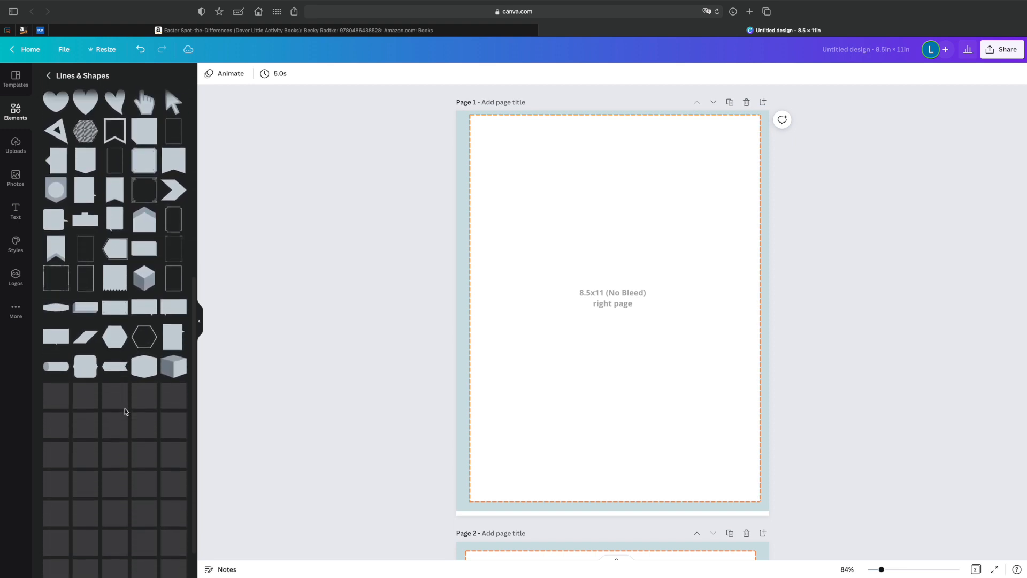
pyautogui.scroll(-1, 127, 411)
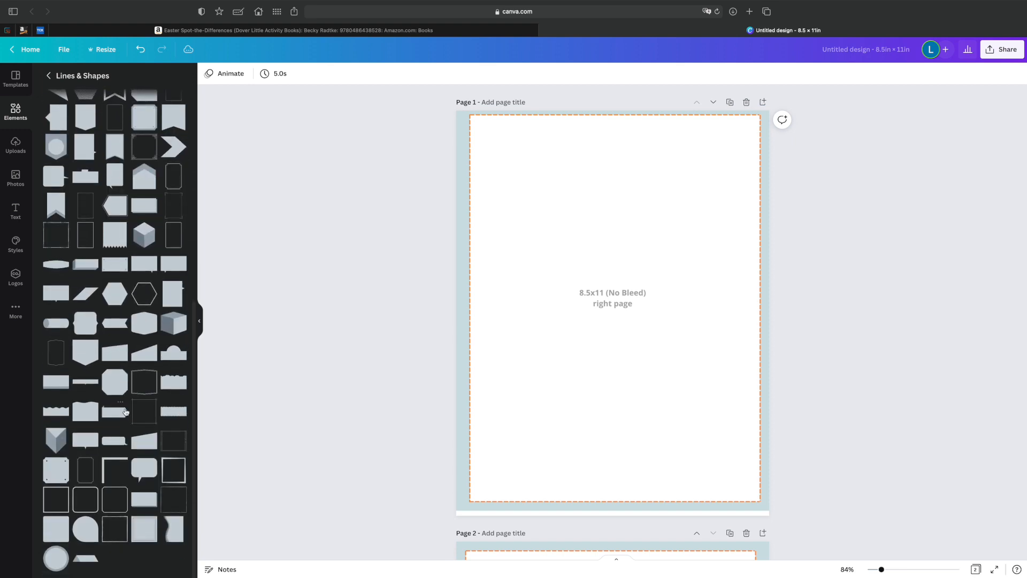
pyautogui.click(52, 501)
pyautogui.press('Delete')
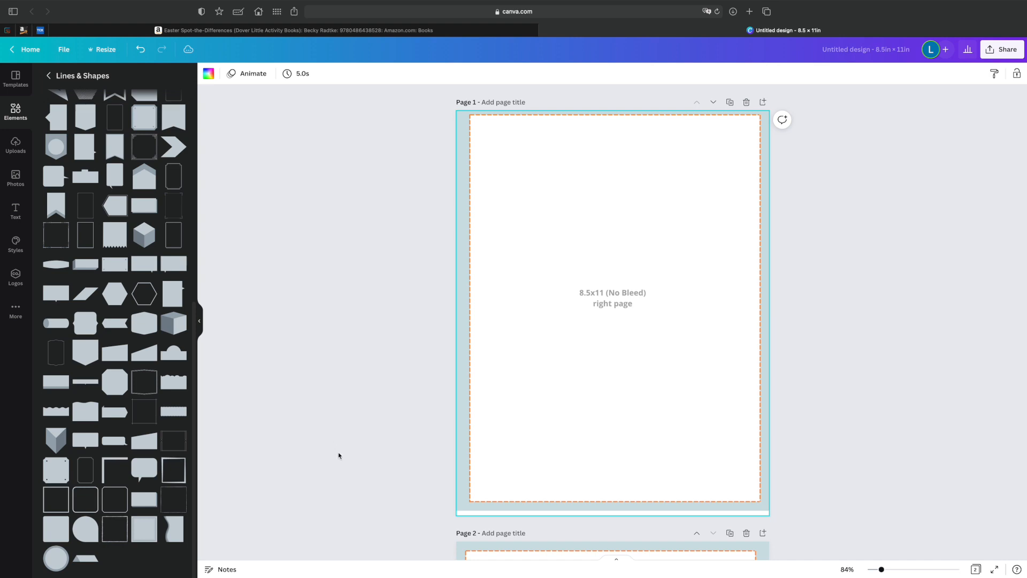
pyautogui.scroll(10, 126, 247)
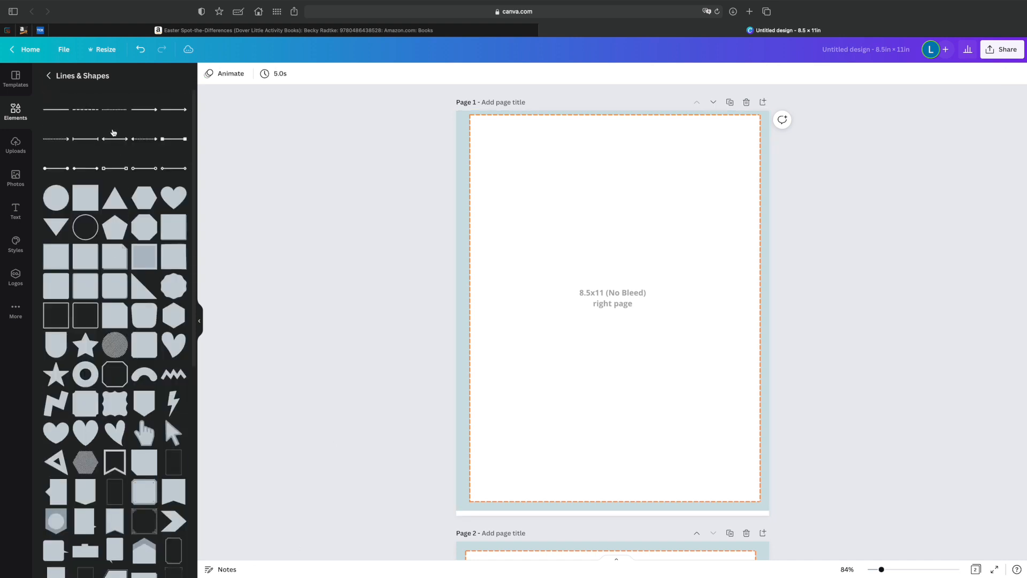
# Add a plain black line to page 1 and stretch it between the side margins just below the top dashed margin.
pyautogui.click(56, 111)
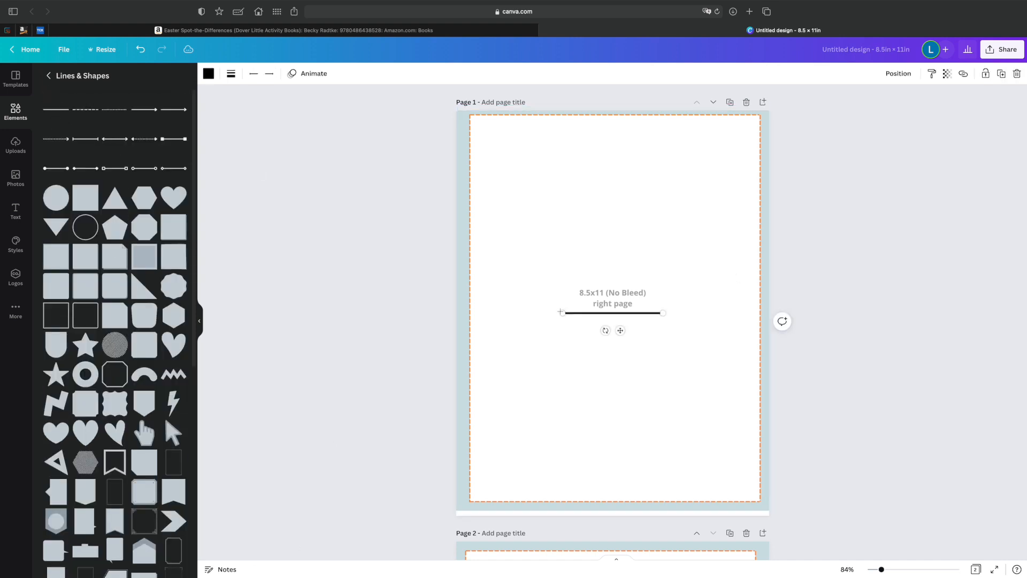
pyautogui.moveTo(563, 313); pyautogui.dragTo(473, 312)
pyautogui.moveTo(663, 313); pyautogui.dragTo(758, 313)
pyautogui.click(671, 328)
pyautogui.moveTo(664, 314); pyautogui.dragTo(661, 126)
pyautogui.moveTo(464, 316); pyautogui.dragTo(464, 321)
pyautogui.moveTo(699, 122); pyautogui.dragTo(699, 124)
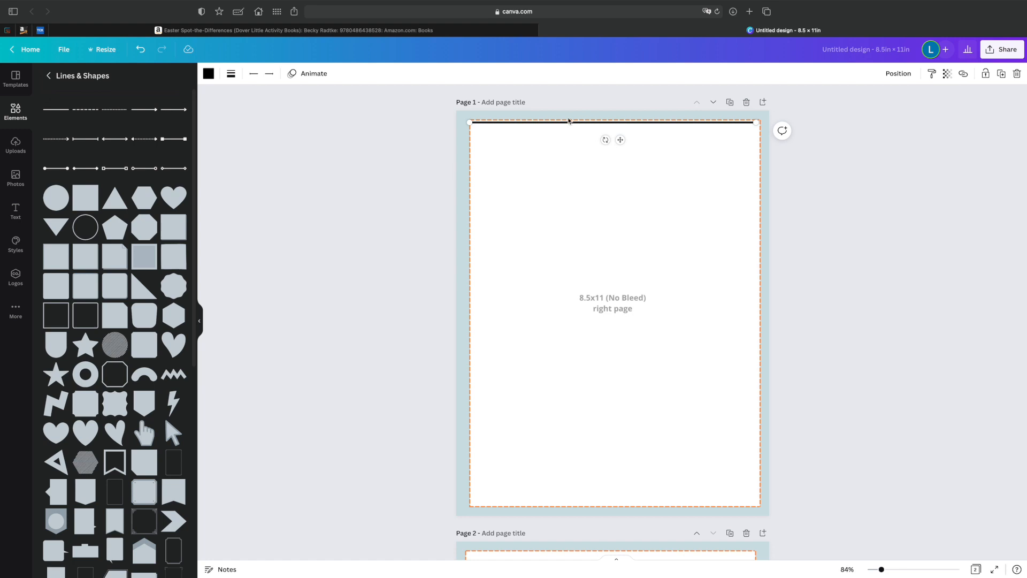
pyautogui.moveTo(757, 122); pyautogui.dragTo(758, 123)
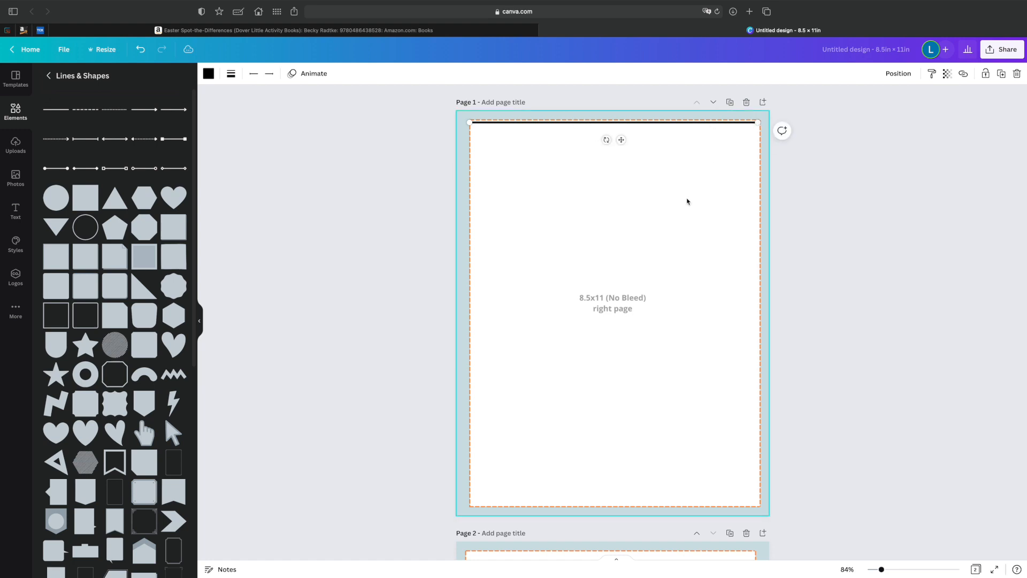
# Duplicate the top line and position the copy across page 1, slightly above the page's vertical centre.
pyautogui.click(887, 174)
pyautogui.click(682, 126)
pyautogui.press('super+d')
pyautogui.moveTo(539, 138); pyautogui.dragTo(505, 311)
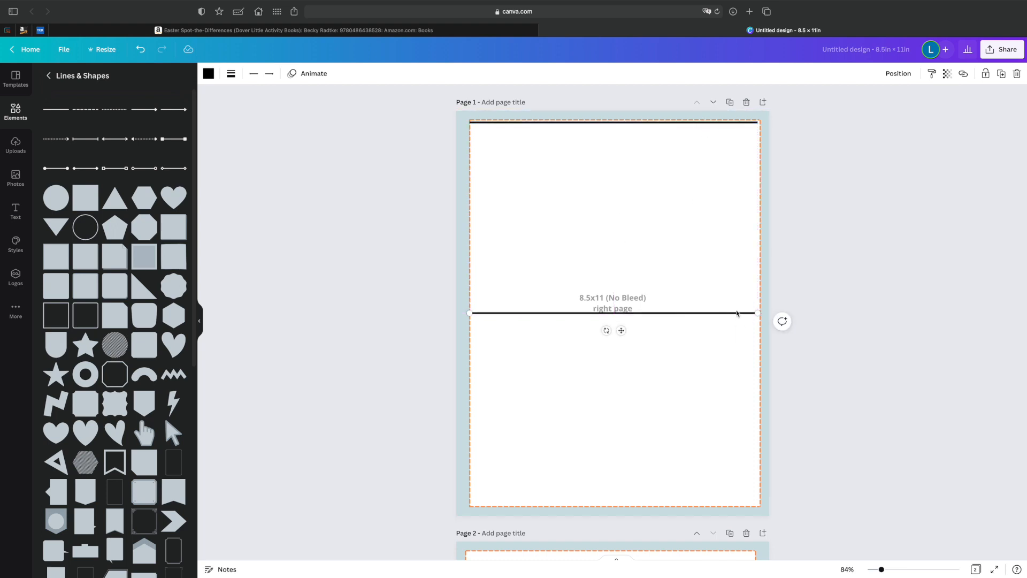
pyautogui.click(659, 123)
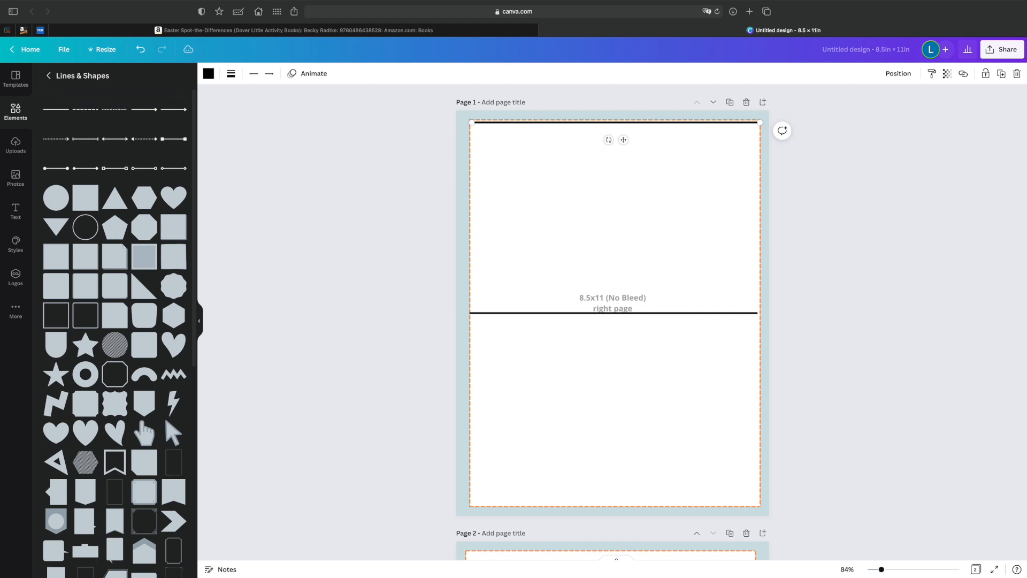
pyautogui.click(660, 314)
pyautogui.press('Up')
pyautogui.press('Up')
pyautogui.press('Up')
pyautogui.press('Up')
pyautogui.press('Up')
pyautogui.press('Up')
pyautogui.press('Up')
pyautogui.press('Up')
pyautogui.press('Up')
pyautogui.press('Up')
pyautogui.press('Up')
pyautogui.press('Up')
pyautogui.press('Up')
pyautogui.press('Up')
pyautogui.press('Up')
pyautogui.press('Up')
pyautogui.press('Up')
pyautogui.press('Up')
pyautogui.press('Up')
pyautogui.press('Up')
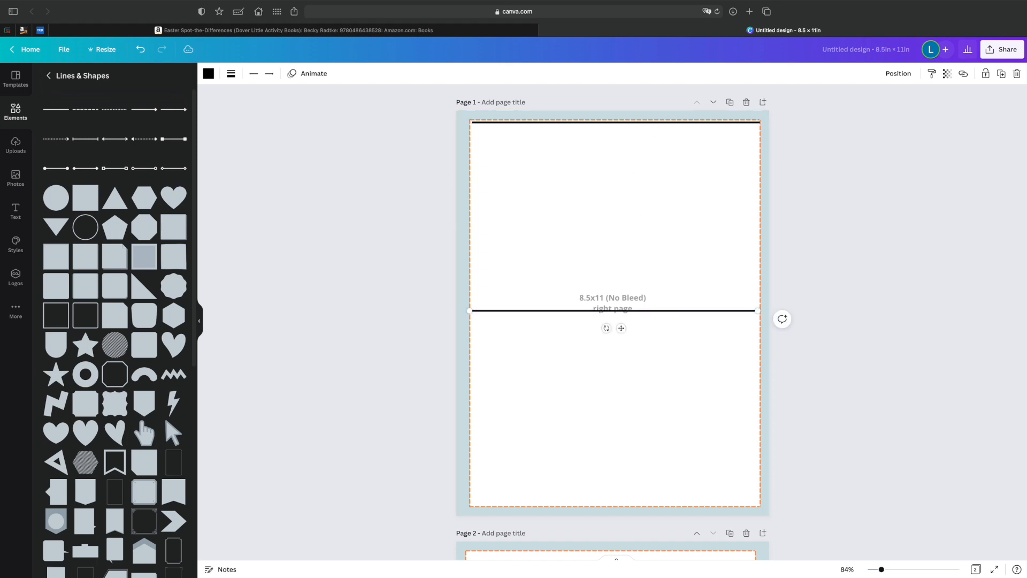
pyautogui.click(880, 278)
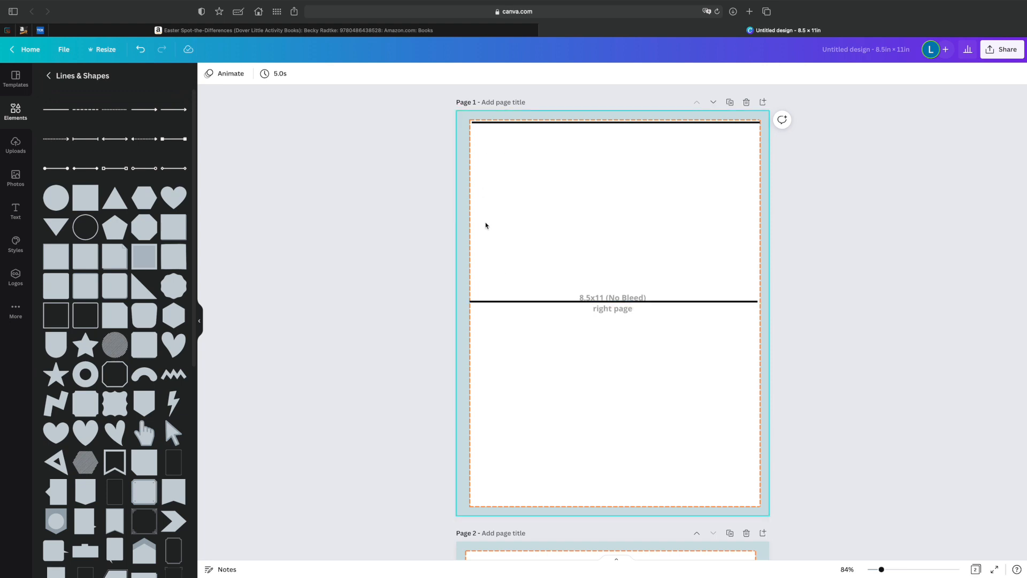
# Close the frame on the upper half of page 1 with vertical lines joining both ends of the two horizontal lines.
pyautogui.moveTo(541, 124); pyautogui.dragTo(544, 179)
pyautogui.moveTo(608, 196); pyautogui.dragTo(476, 288)
pyautogui.moveTo(473, 405); pyautogui.dragTo(477, 295)
pyautogui.moveTo(477, 295); pyautogui.dragTo(476, 294)
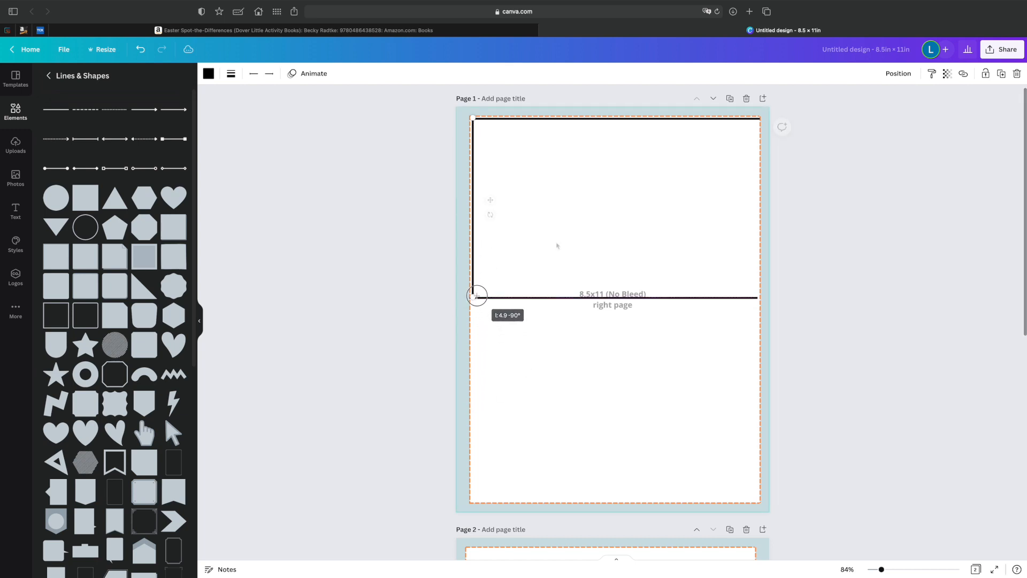
pyautogui.press('super+d')
pyautogui.scroll(1, 506, 244)
pyautogui.moveTo(483, 244); pyautogui.dragTo(740, 224)
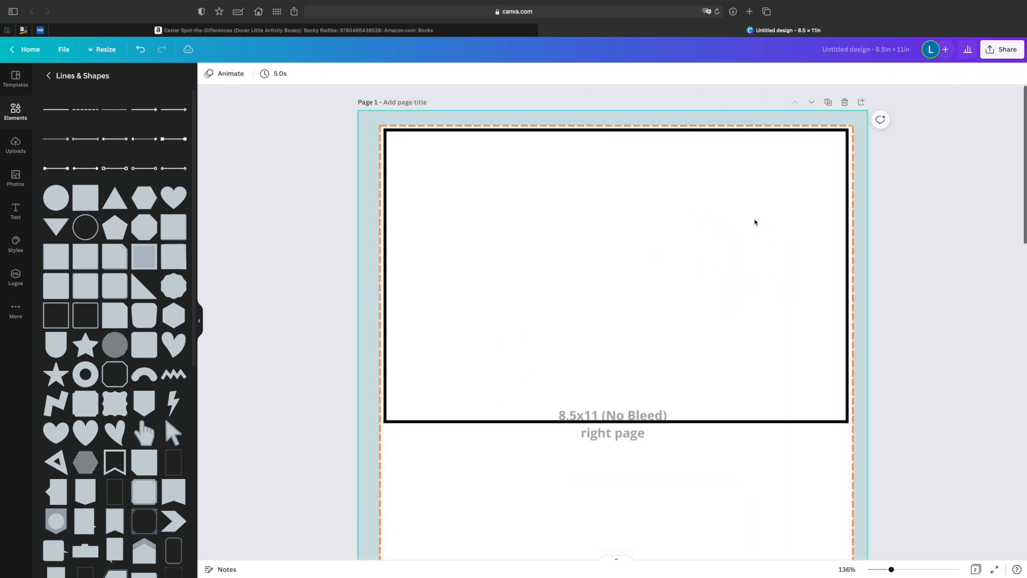
# Group the four black lines on page 1 into a single rectangular frame.
pyautogui.click(451, 132)
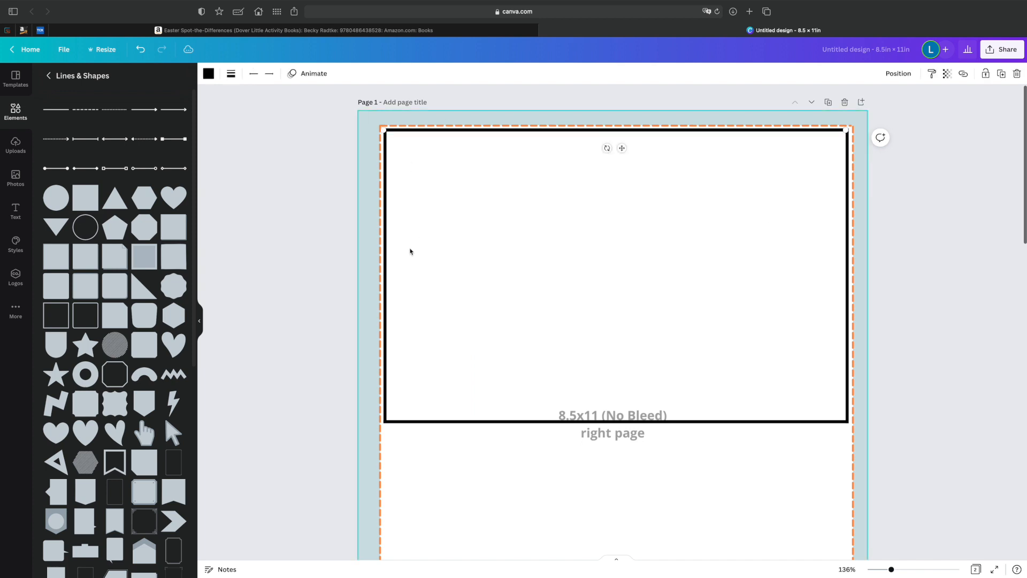
pyautogui.click(410, 251)
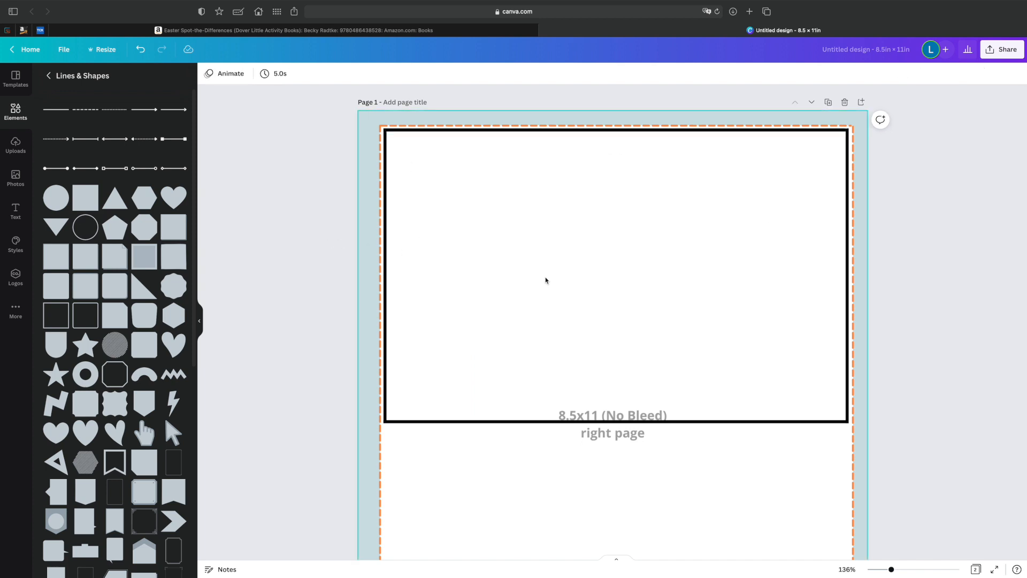
pyautogui.scroll(-2, 447, 267)
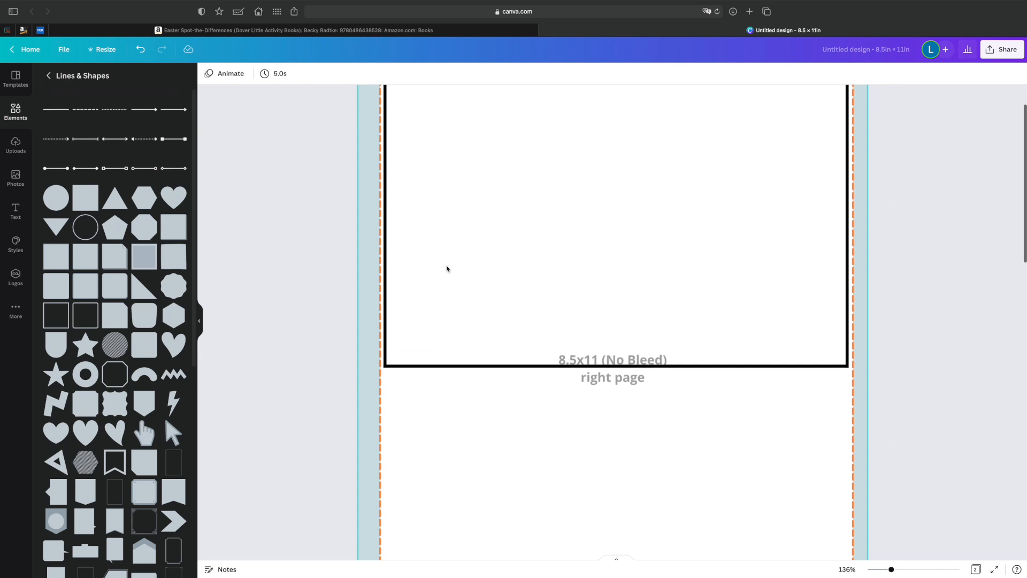
pyautogui.click(878, 570)
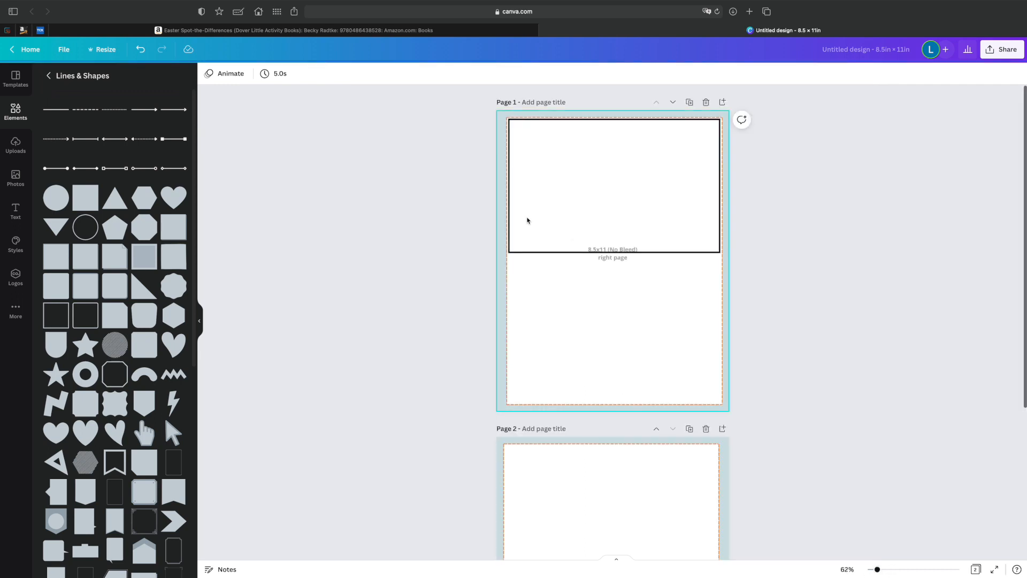
pyautogui.click(576, 252)
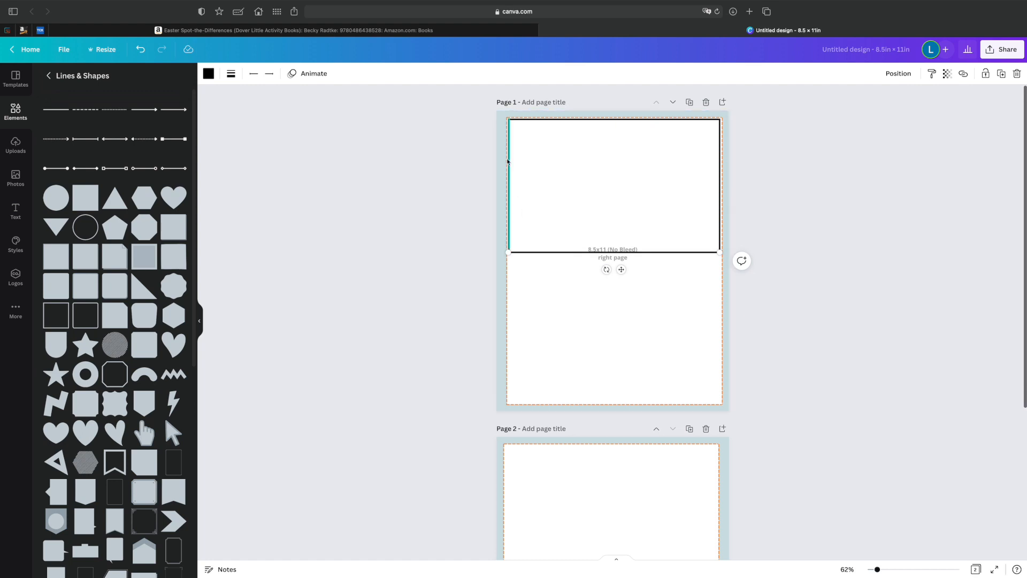
pyautogui.keyDown('shift'); pyautogui.click(506, 151); pyautogui.keyUp('shift')
pyautogui.keyDown('shift'); pyautogui.click(664, 120); pyautogui.keyUp('shift')
pyautogui.keyDown('shift'); pyautogui.click(720, 155); pyautogui.keyUp('shift')
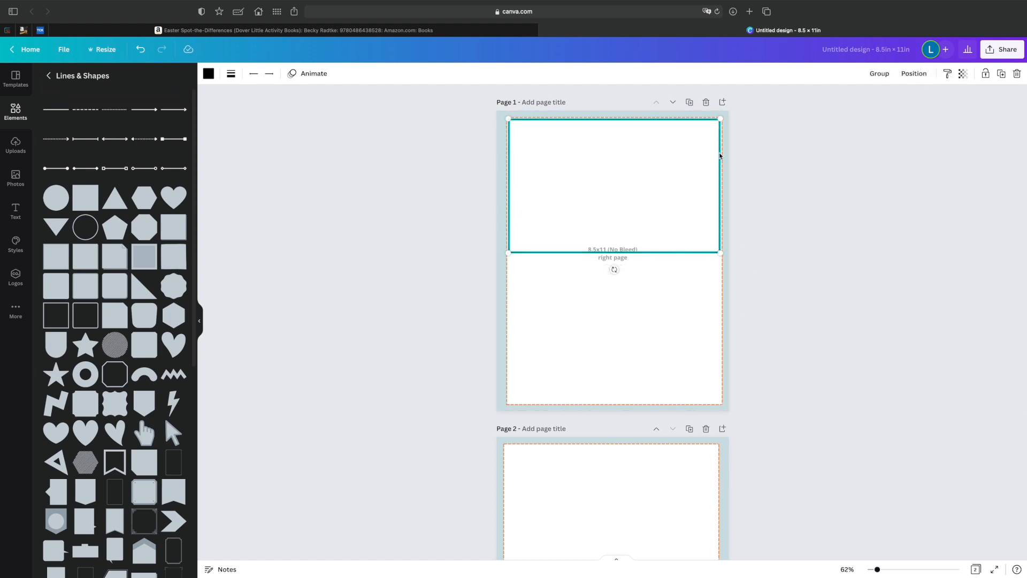
pyautogui.click(882, 73)
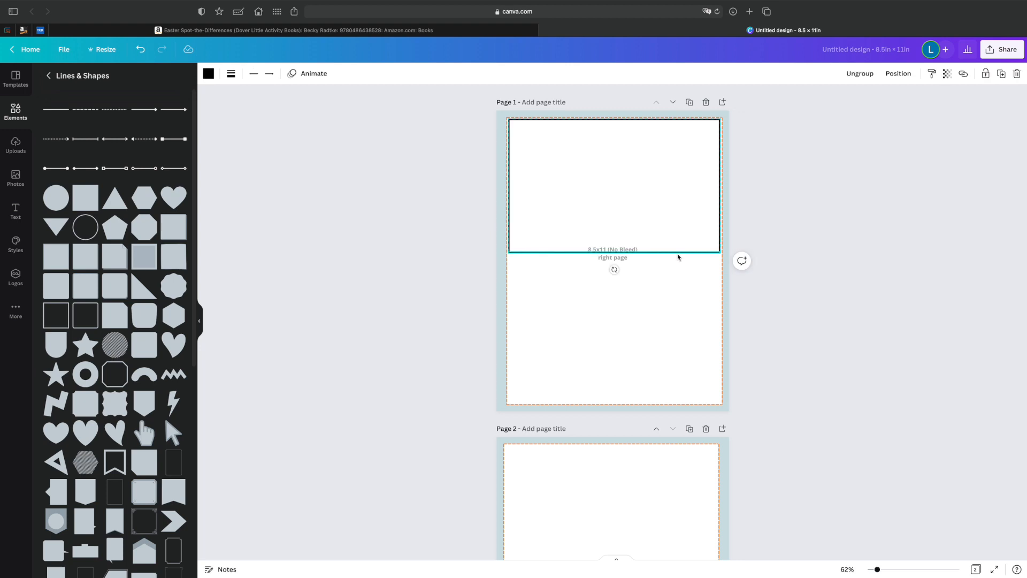
# Paste a copy of the black frame and place it on the lower half of page 1.
pyautogui.press('super+v')
pyautogui.moveTo(628, 258); pyautogui.dragTo(620, 394)
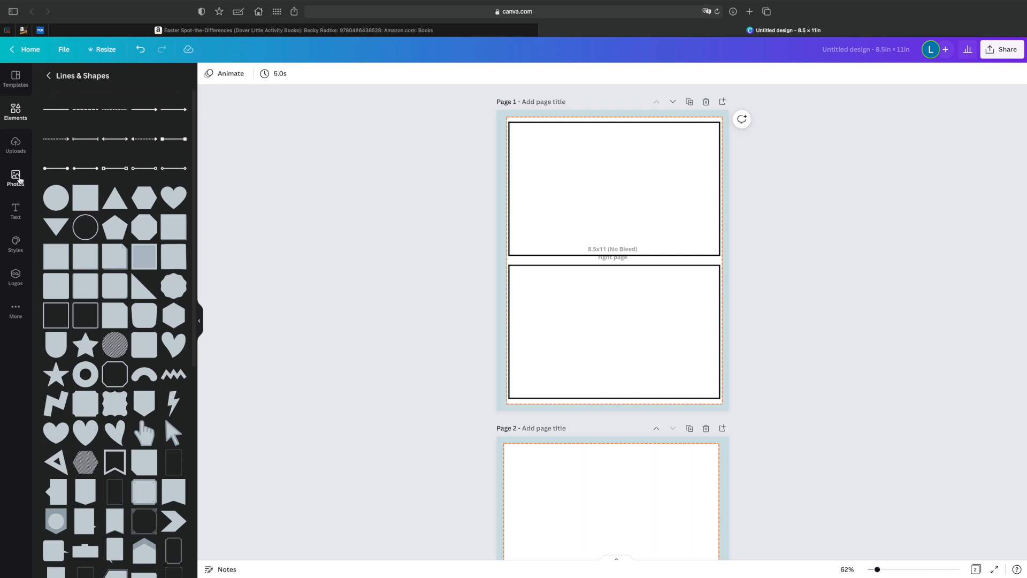
# Search the elements for "coloring page" and limit the results to graphics.
pyautogui.click(12, 149)
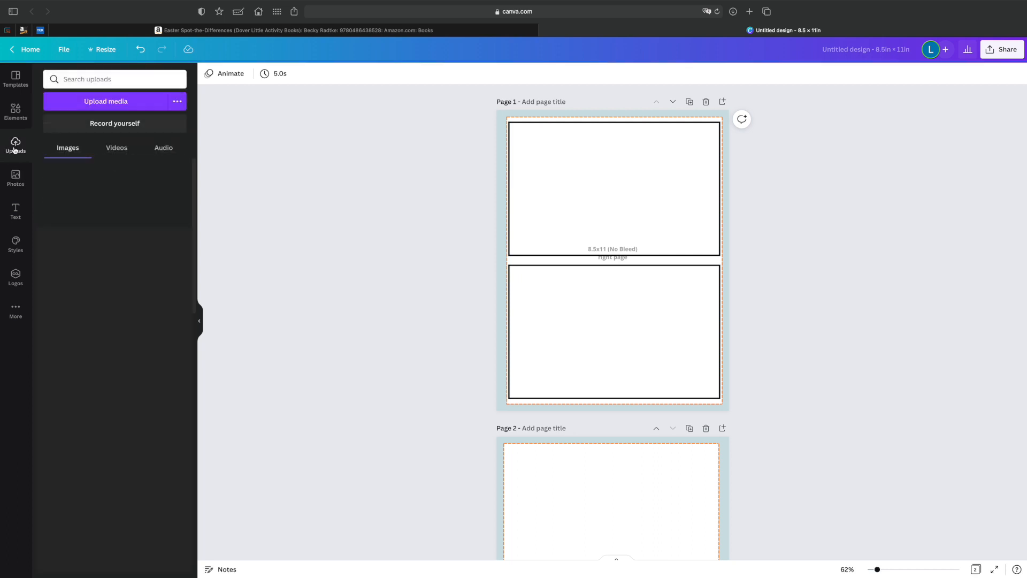
pyautogui.click(89, 80)
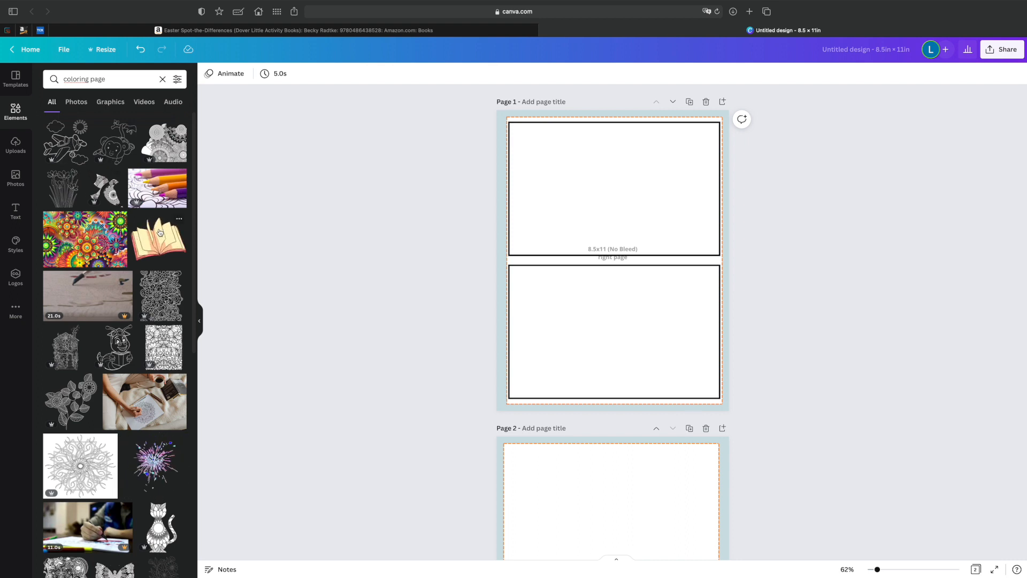
pyautogui.scroll(-10, 153, 254)
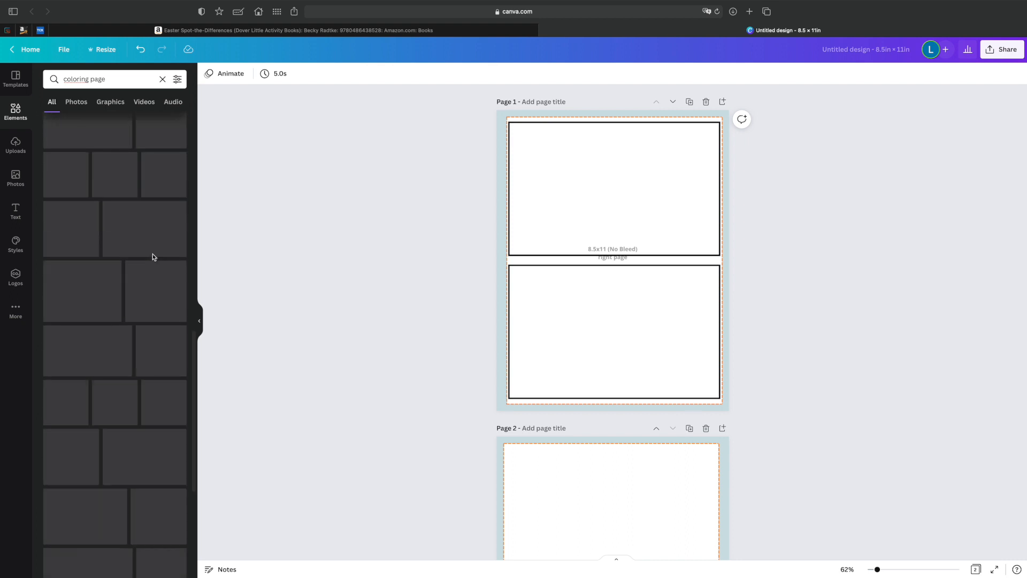
pyautogui.click(114, 103)
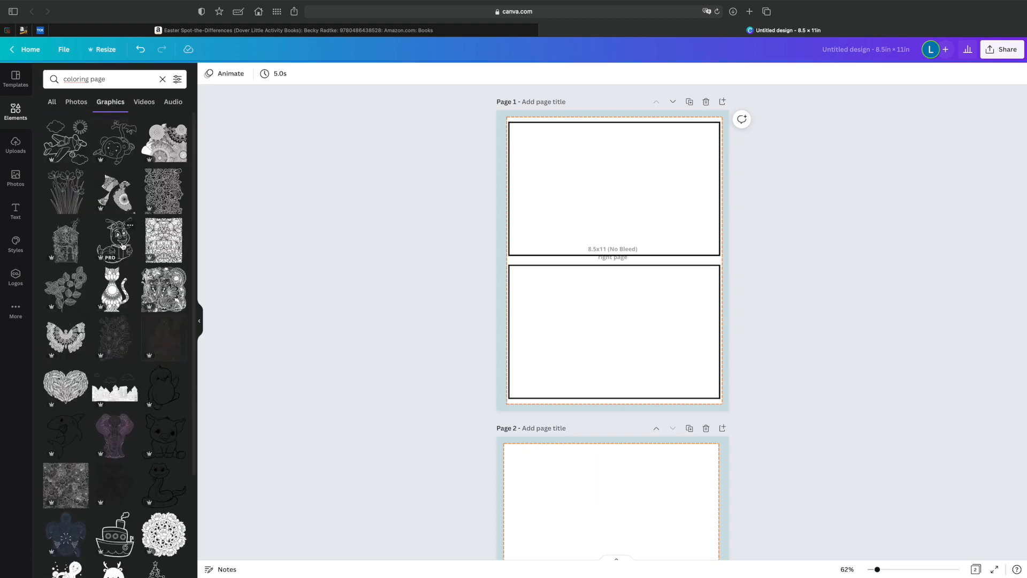
pyautogui.scroll(-5, 123, 246)
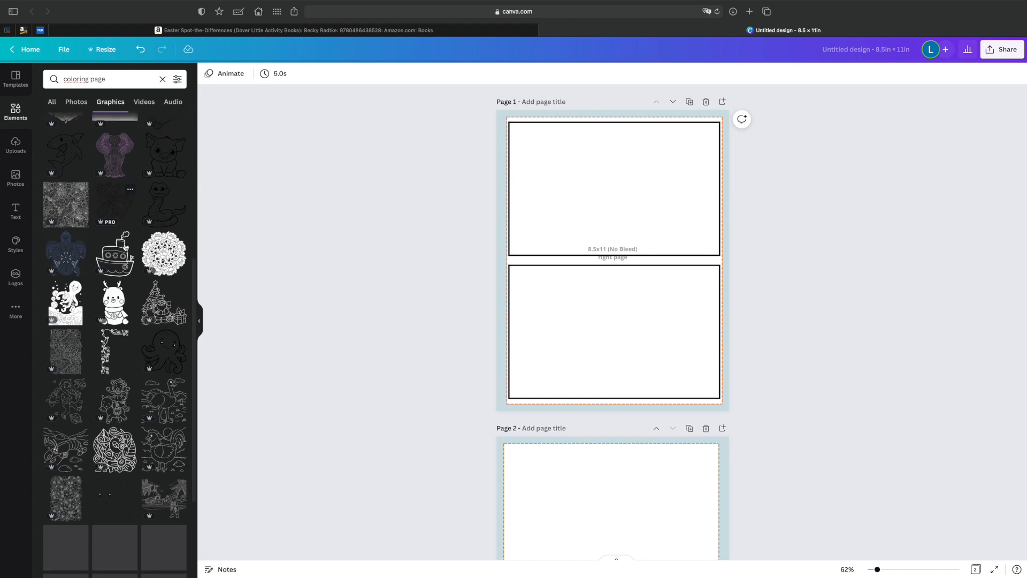
pyautogui.scroll(-3, 126, 247)
pyautogui.scroll(-2, 126, 248)
pyautogui.click(151, 231)
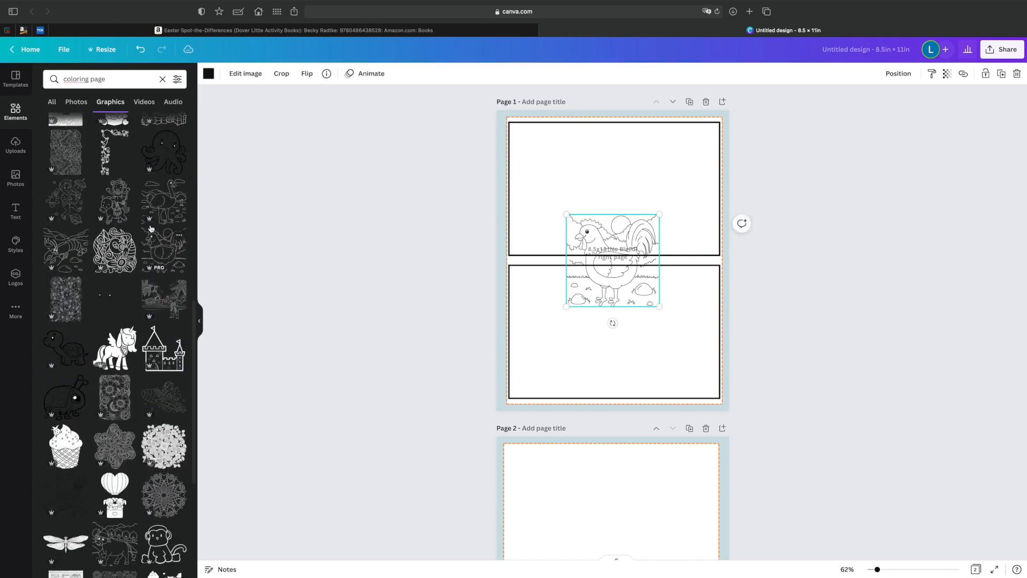
pyautogui.moveTo(602, 237); pyautogui.dragTo(566, 160)
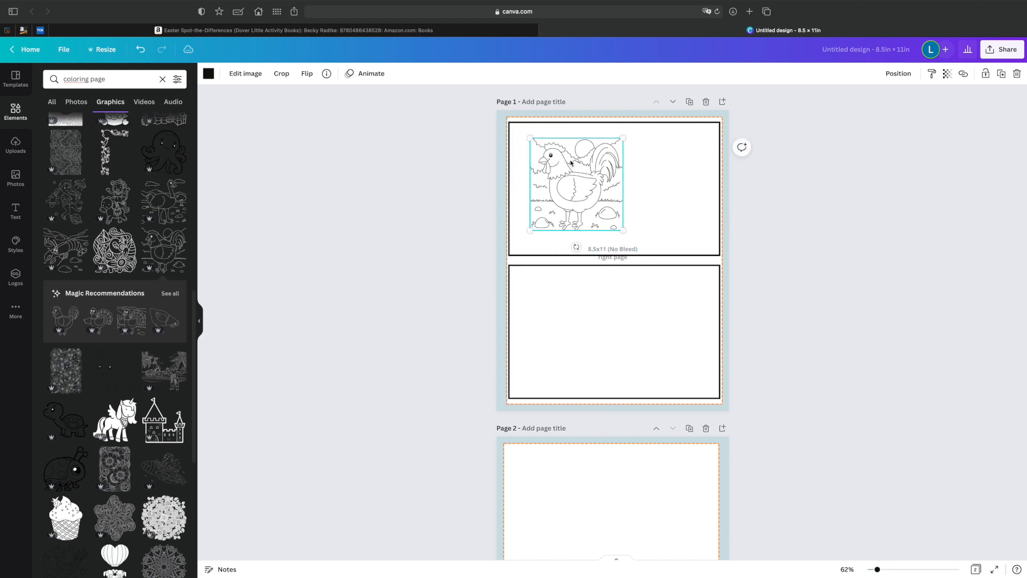
pyautogui.moveTo(624, 230); pyautogui.dragTo(654, 245)
pyautogui.moveTo(590, 207); pyautogui.dragTo(570, 191)
pyautogui.moveTo(631, 242); pyautogui.dragTo(647, 256)
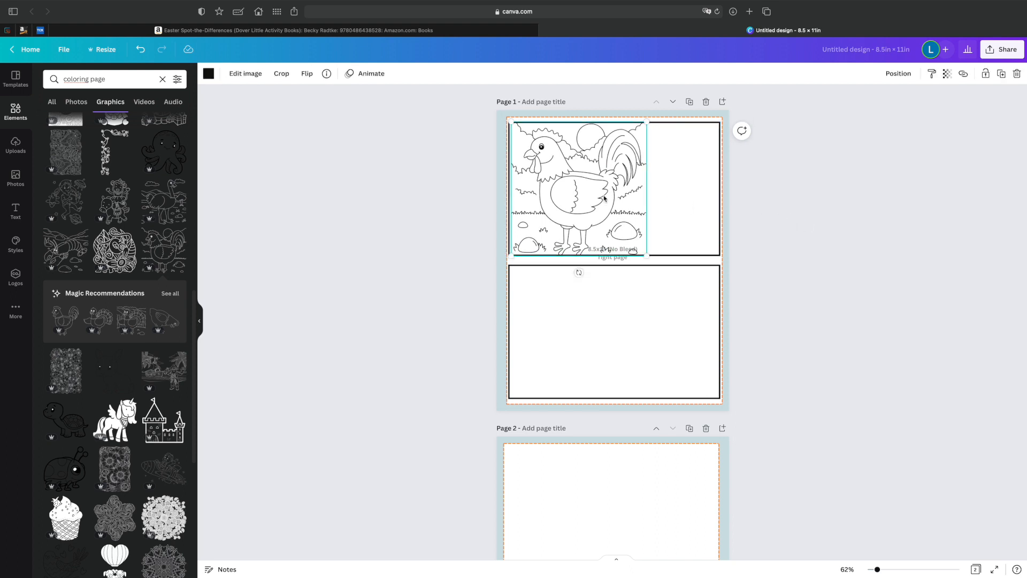
pyautogui.press('Delete')
# Add the pirate beach scene to page 1 and enlarge it to the upper frame's width, resting on the frame's lower line.
pyautogui.scroll(-4, 157, 288)
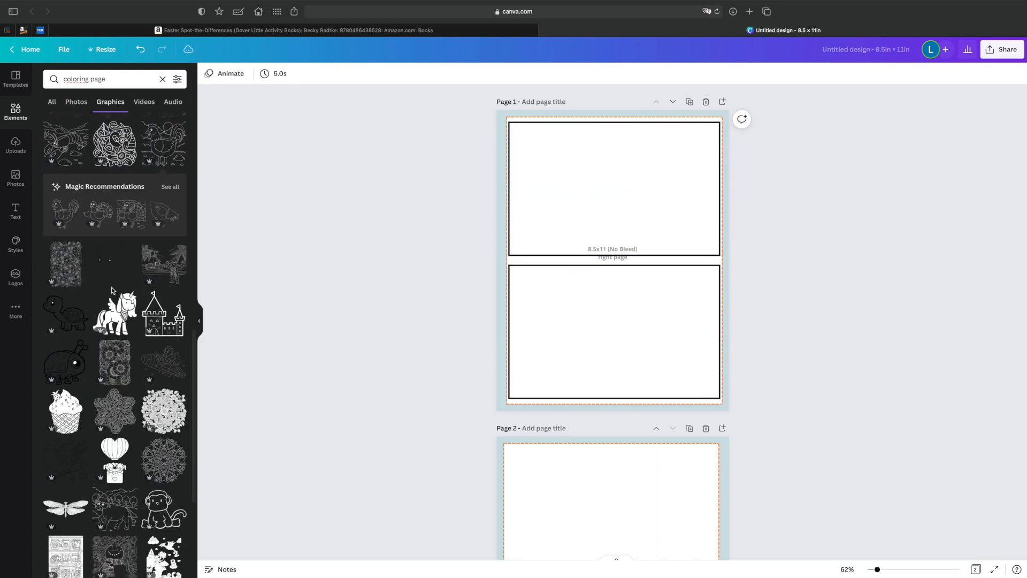
pyautogui.click(157, 286)
pyautogui.moveTo(599, 236); pyautogui.dragTo(544, 139)
pyautogui.moveTo(604, 210); pyautogui.dragTo(750, 263)
pyautogui.moveTo(589, 200); pyautogui.dragTo(587, 156)
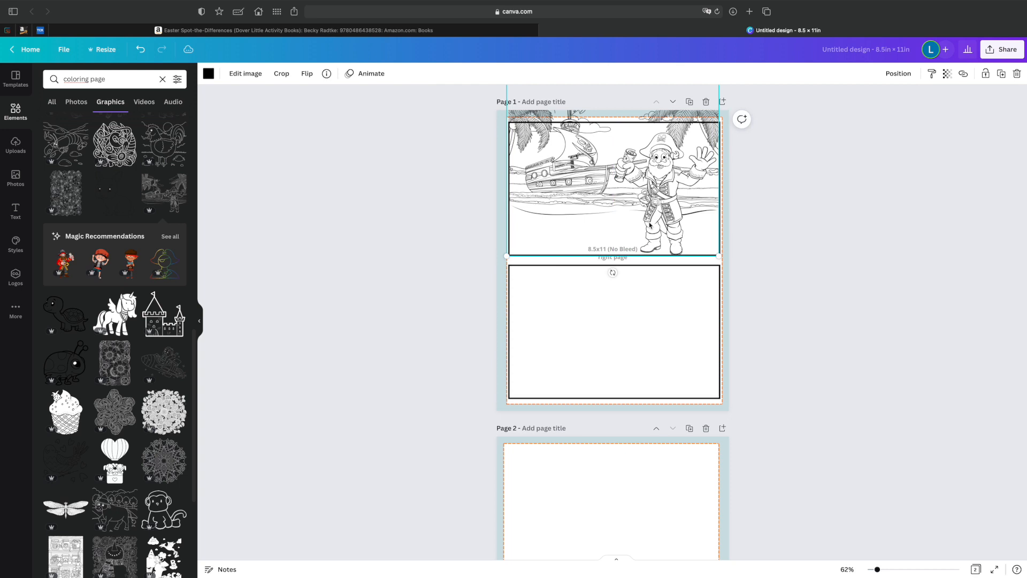
# Crop the top of the pirate scene so the picture fits inside the upper frame.
pyautogui.click(282, 74)
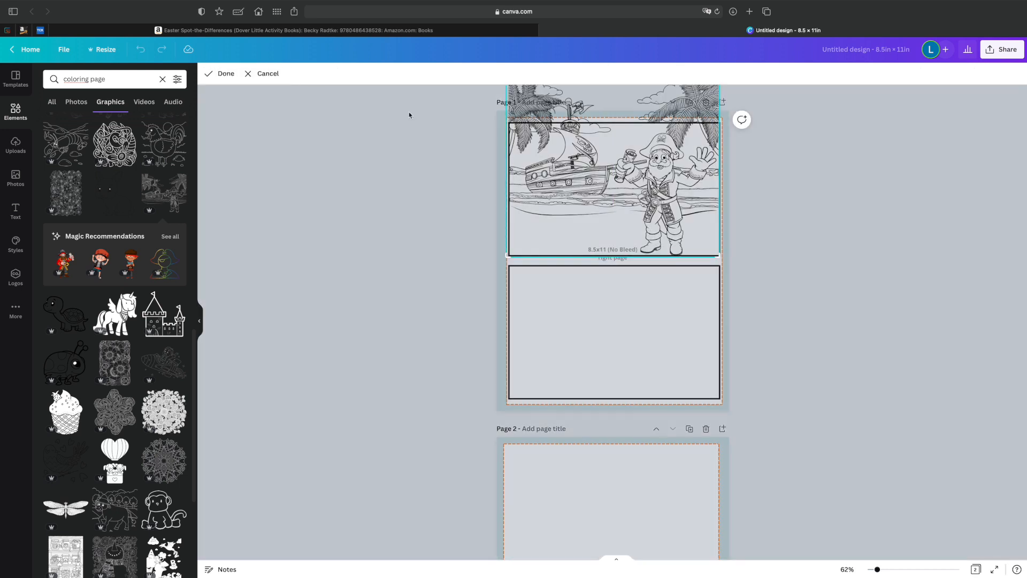
pyautogui.scroll(-5, 565, 147)
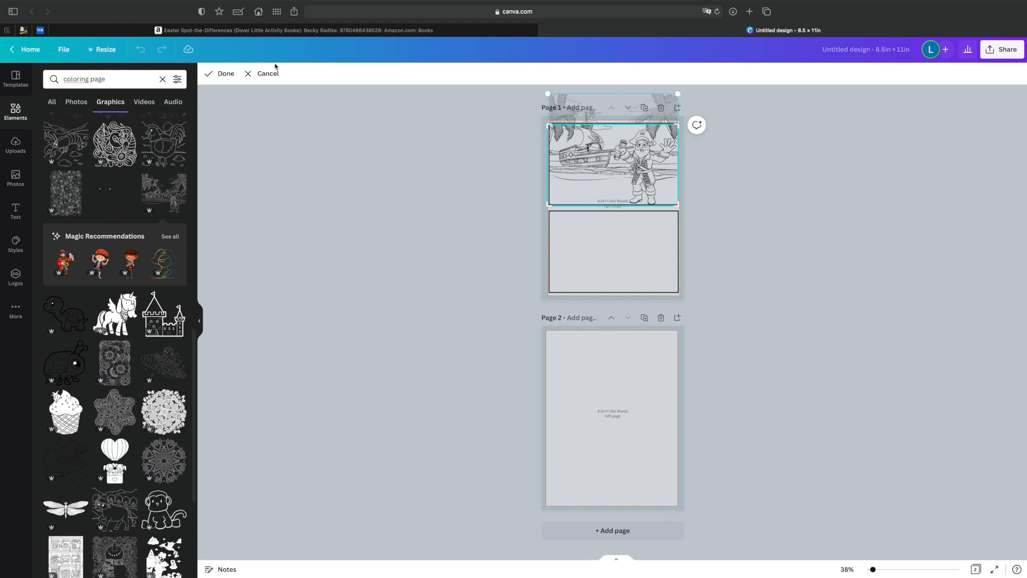
pyautogui.click(220, 75)
pyautogui.click(823, 295)
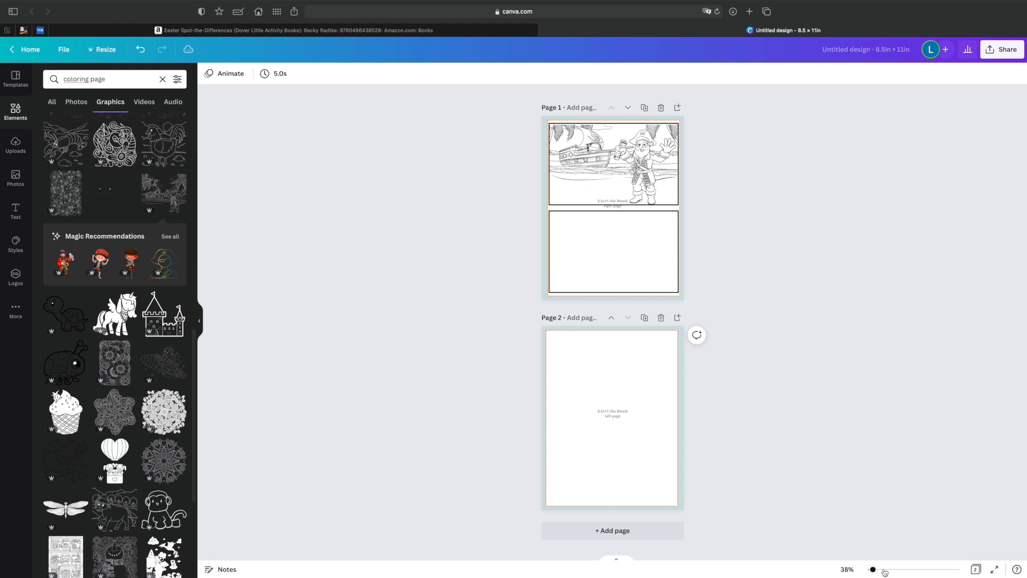
# Copy the cropped pirate scene and fit the copy into the lower frame on page 1.
pyautogui.scroll(5, 612, 236)
pyautogui.scroll(4, 612, 238)
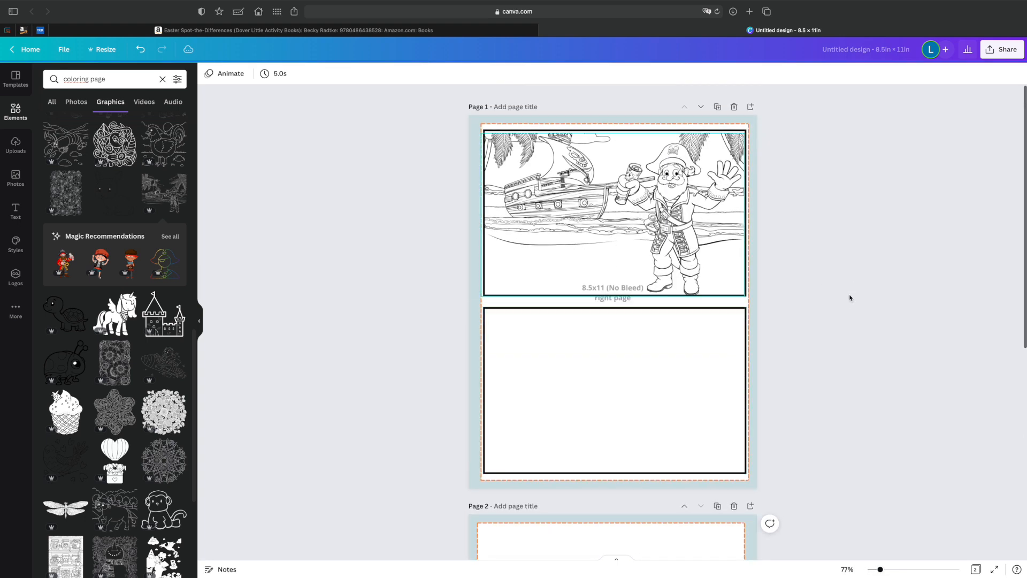
pyautogui.click(607, 212)
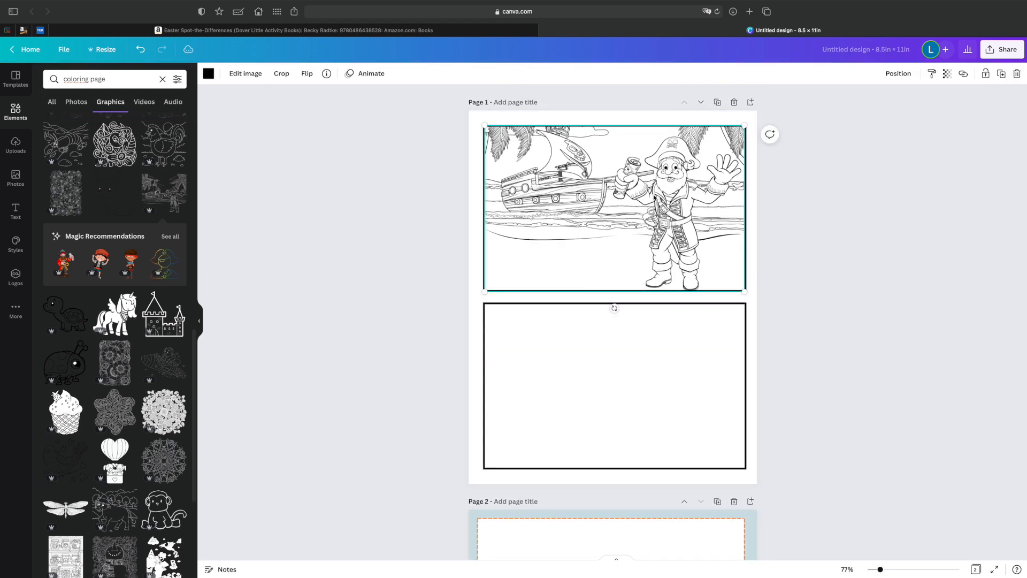
pyautogui.rightClick(654, 198)
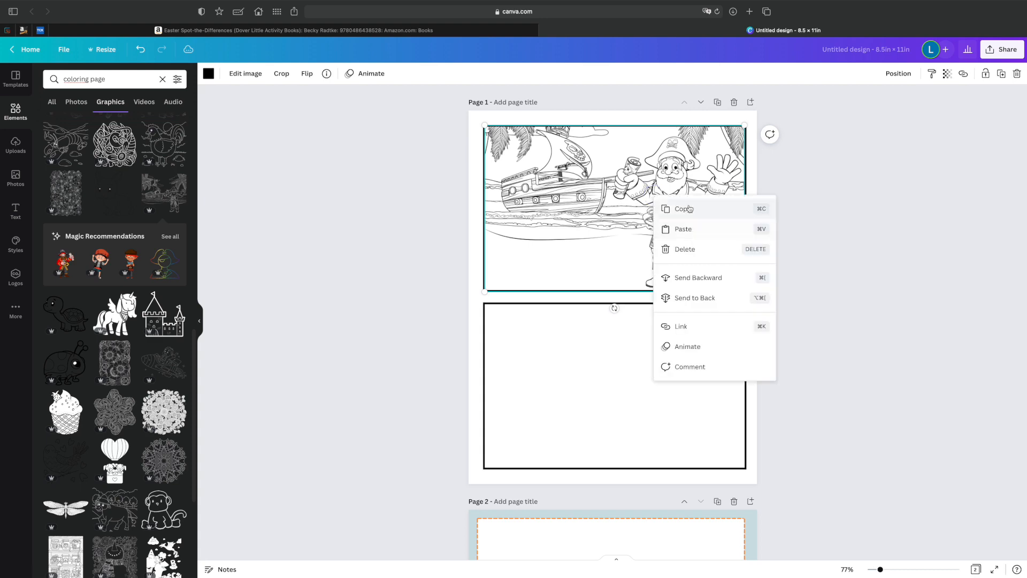
pyautogui.click(681, 207)
pyautogui.rightClick(626, 375)
pyautogui.click(664, 404)
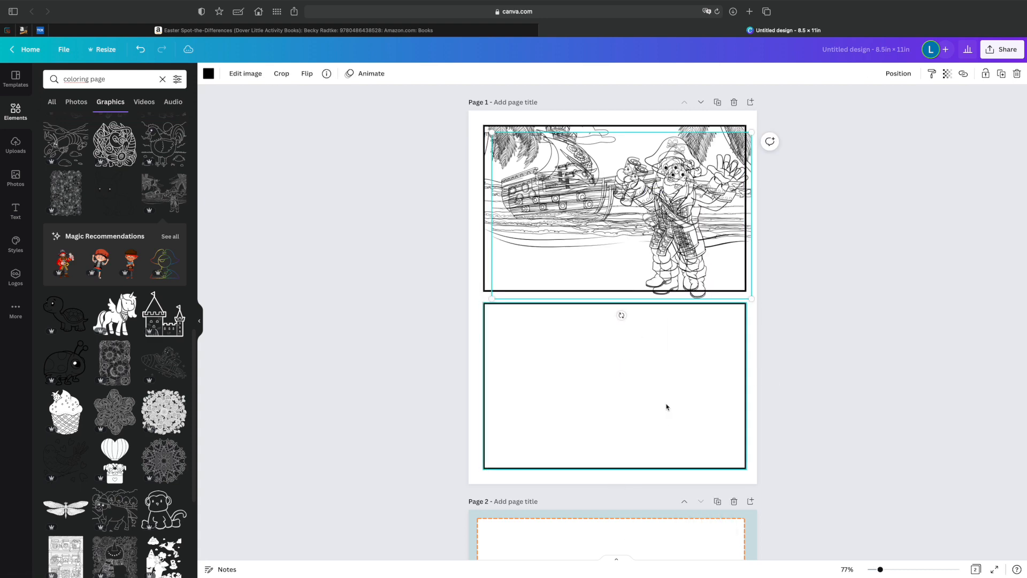
pyautogui.moveTo(609, 229); pyautogui.dragTo(605, 385)
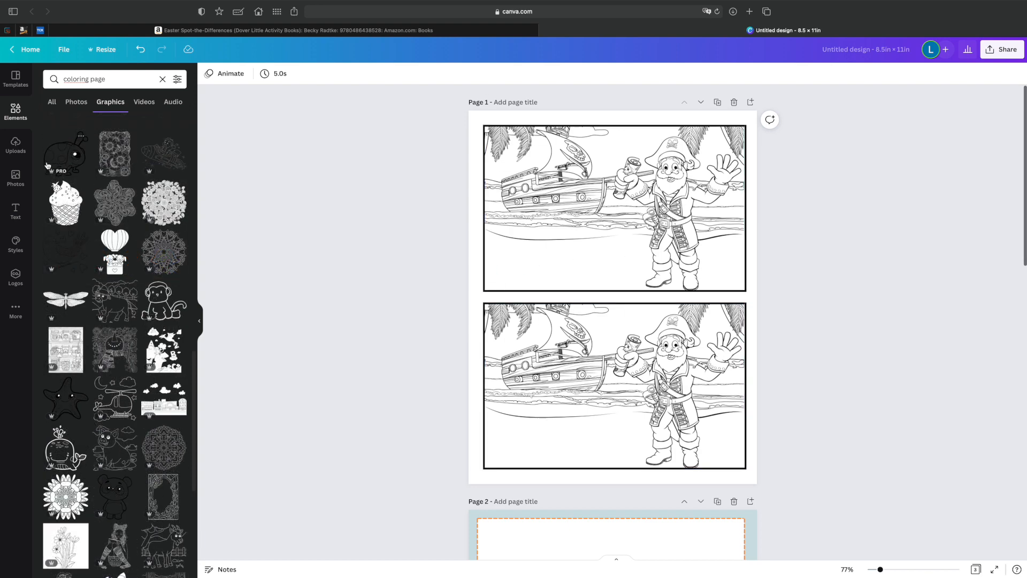
# Search graphics for "birds" and place a small three-bird flock in the upper picture's sky, between the ship and the pirate's hat.
pyautogui.click(163, 80)
pyautogui.click(115, 80)
pyautogui.write('birds')
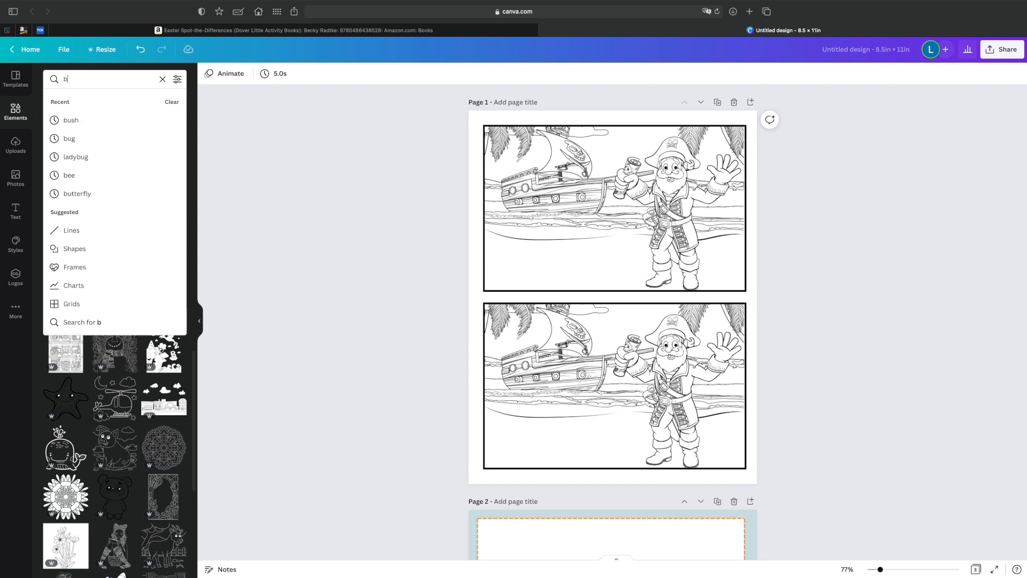
pyautogui.press('Return')
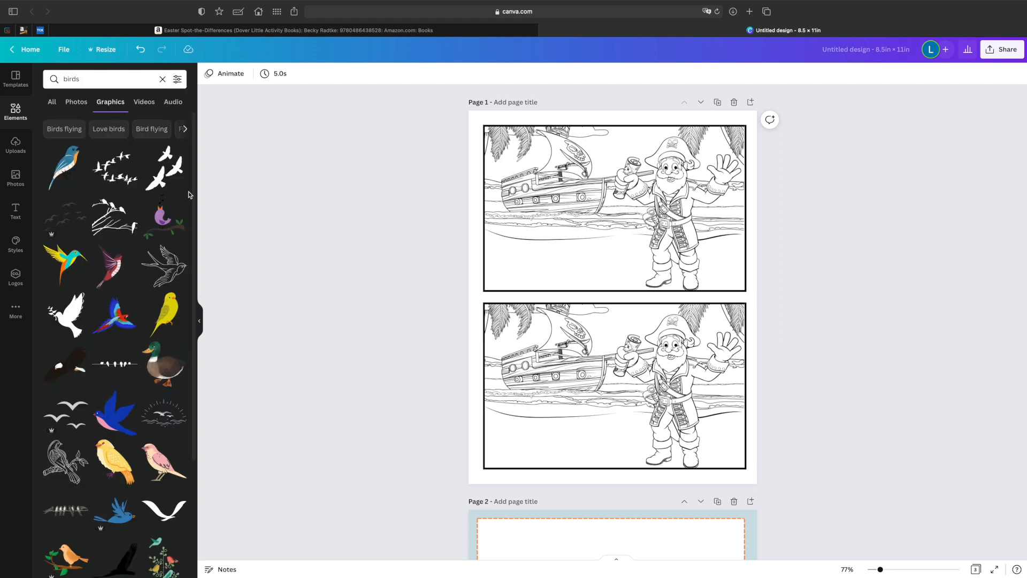
pyautogui.click(67, 413)
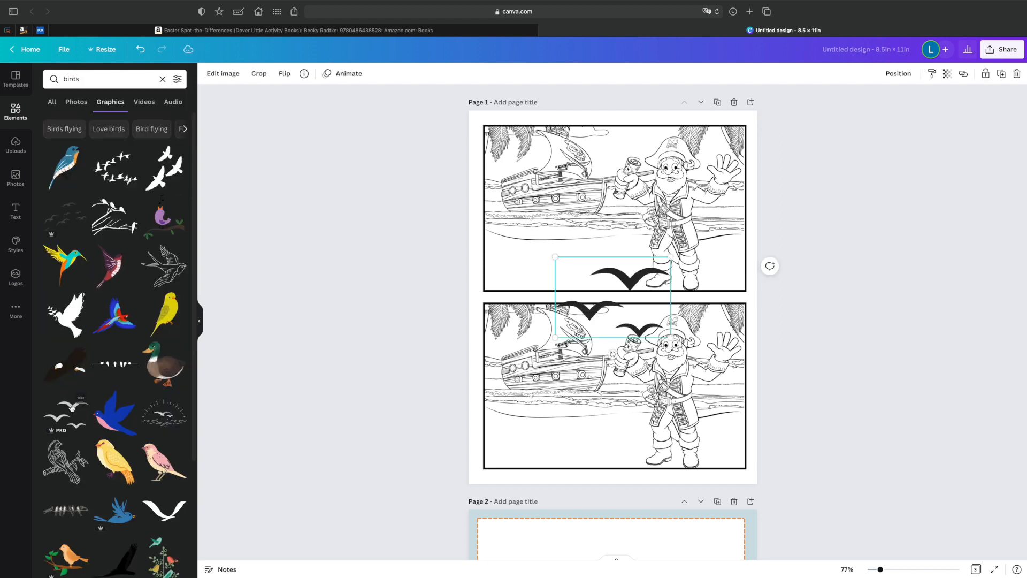
pyautogui.moveTo(671, 260); pyautogui.dragTo(630, 137)
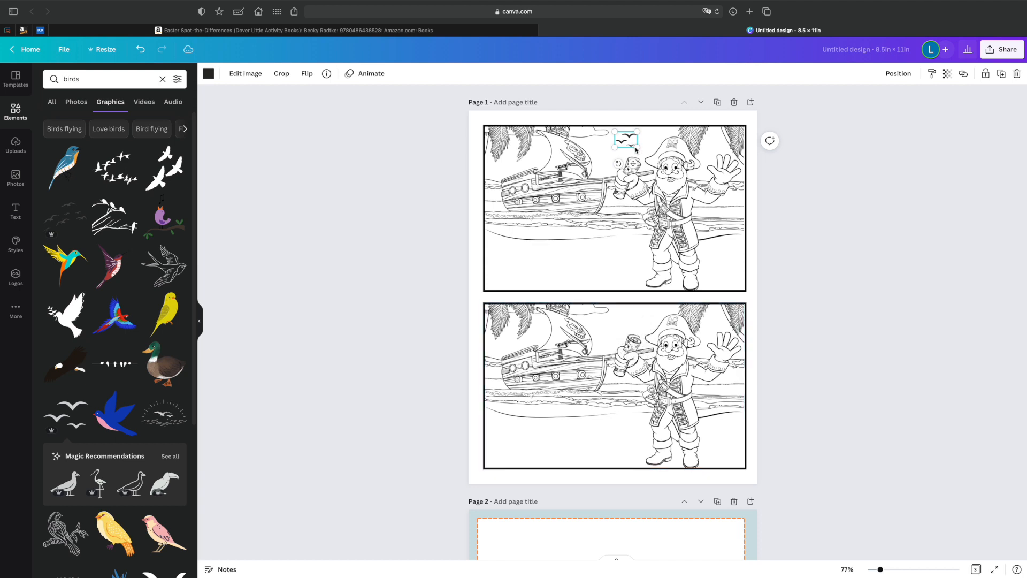
pyautogui.moveTo(618, 164); pyautogui.dragTo(587, 184)
pyautogui.click(587, 184)
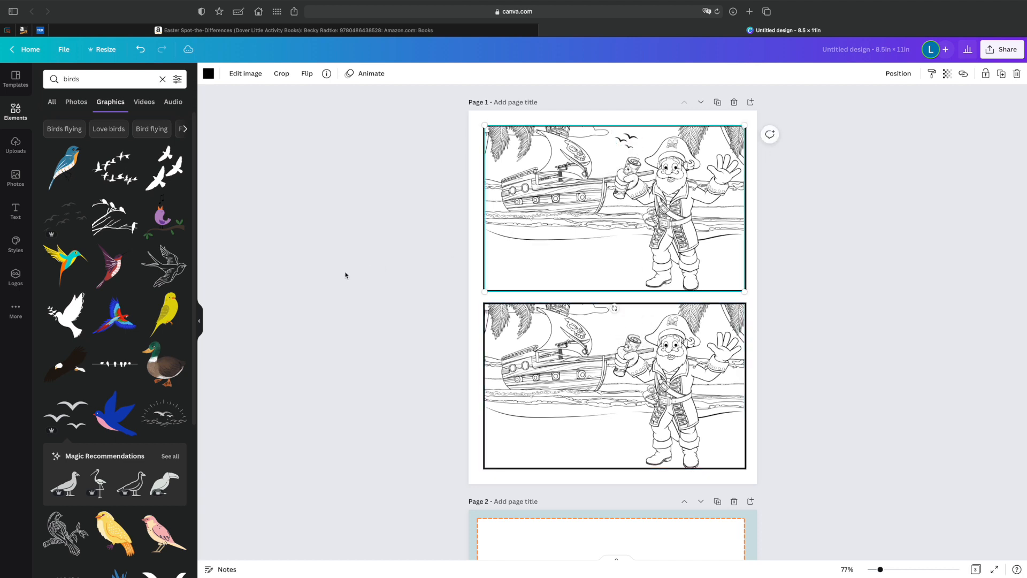
# Search the graphics for "treasure chest".
pyautogui.click(98, 80)
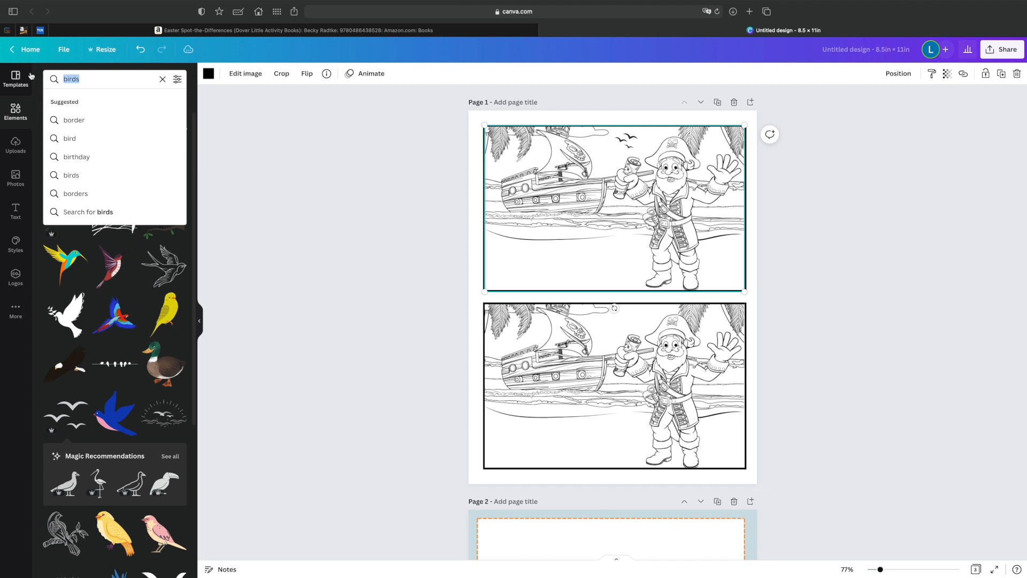
pyautogui.press('BackSpace')
pyautogui.write('treasure c')
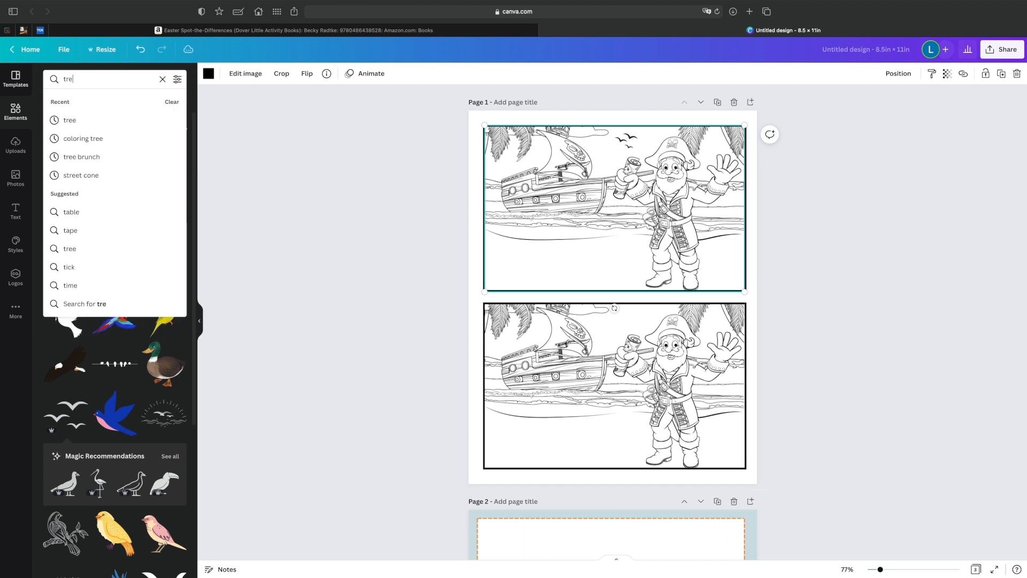
pyautogui.write('hest')
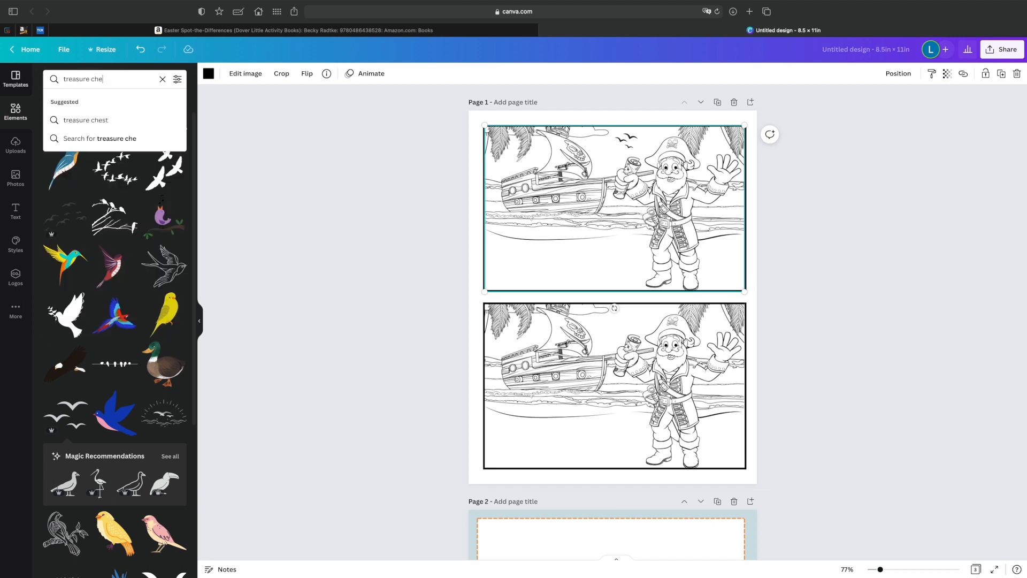
pyautogui.press('Return')
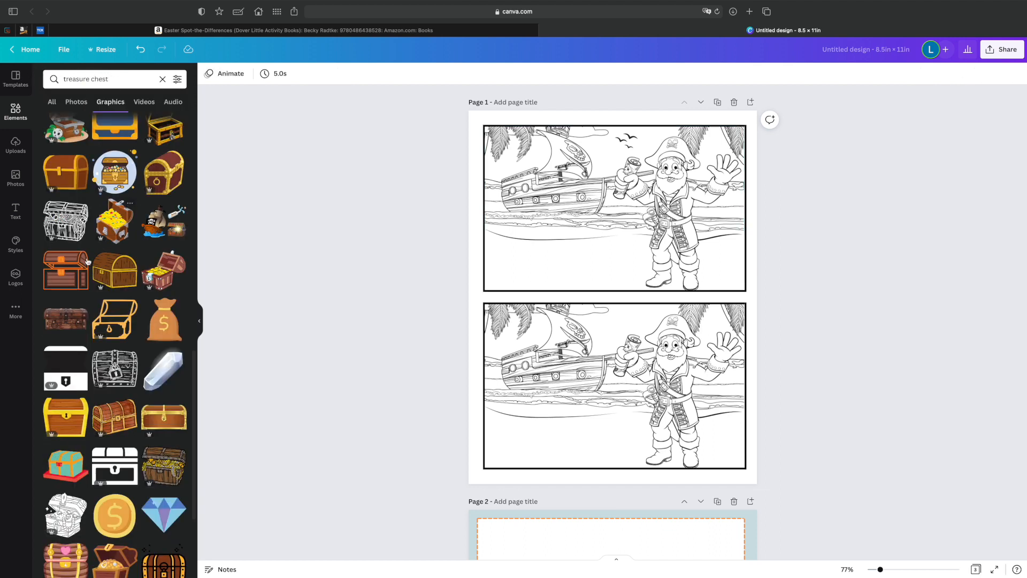
# Add a black outline treasure chest, shrink and flip it horizontally, and place it on the sand below the ship in the upper picture.
pyautogui.click(66, 225)
pyautogui.moveTo(669, 347); pyautogui.dragTo(541, 259)
pyautogui.click(306, 73)
pyautogui.click(332, 102)
pyautogui.moveTo(534, 263); pyautogui.dragTo(530, 266)
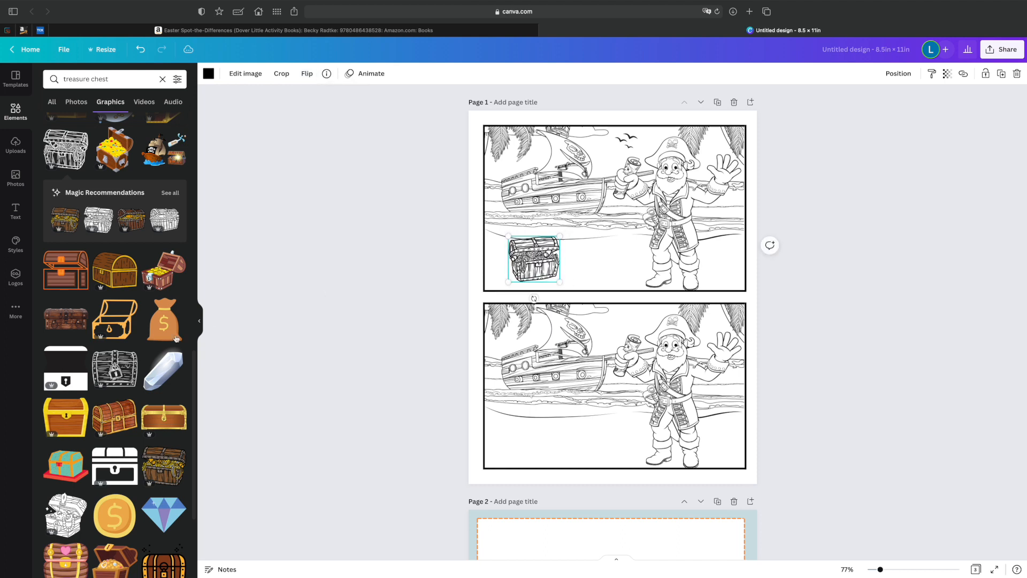
# Replace the chest in the upper picture with a small padlocked outline chest on the sand below the ship.
pyautogui.click(105, 362)
pyautogui.moveTo(668, 342); pyautogui.dragTo(560, 263)
pyautogui.click(533, 259)
pyautogui.press('Delete')
pyautogui.click(601, 263)
pyautogui.click(541, 280)
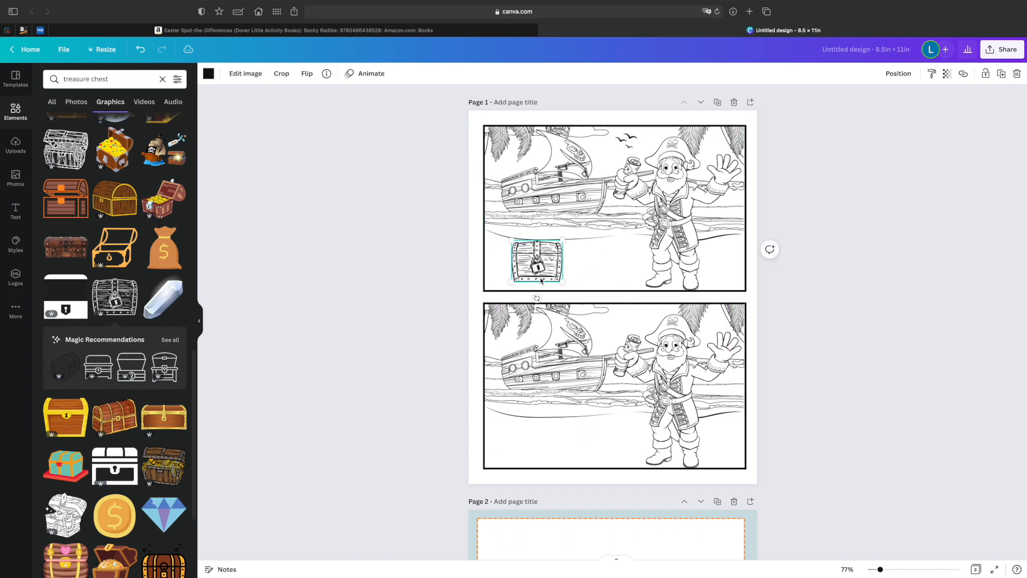
pyautogui.click(571, 278)
pyautogui.moveTo(559, 278)
pyautogui.mouseDown()
pyautogui.moveTo(570, 279)
pyautogui.moveTo(551, 279)
pyautogui.mouseUp()
# Replace the padlocked chest with a reduced open treasure chest outline on the sand below the ship.
pyautogui.scroll(-4, 115, 375)
pyautogui.click(65, 305)
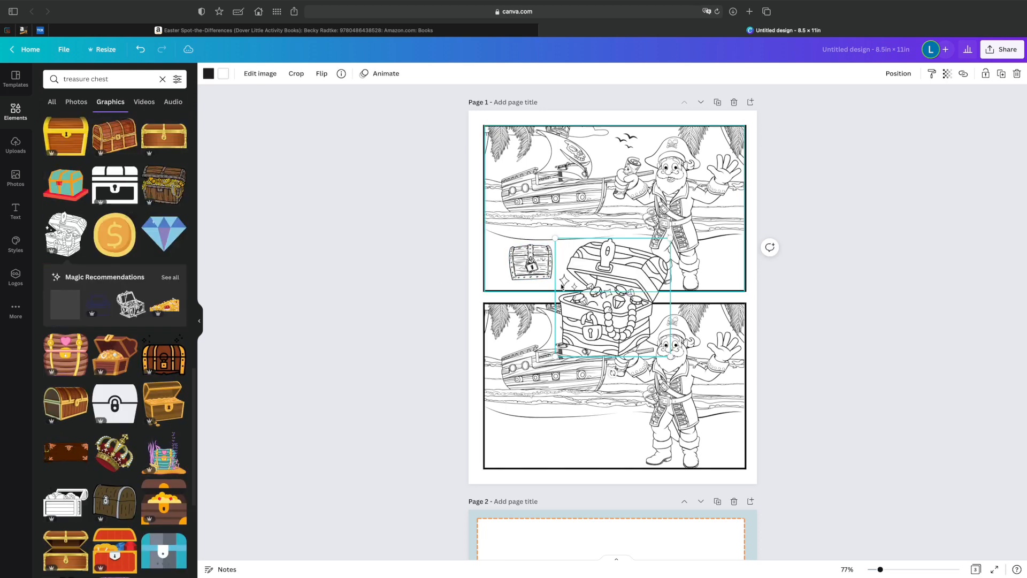
pyautogui.moveTo(671, 357); pyautogui.dragTo(613, 296)
pyautogui.click(531, 261)
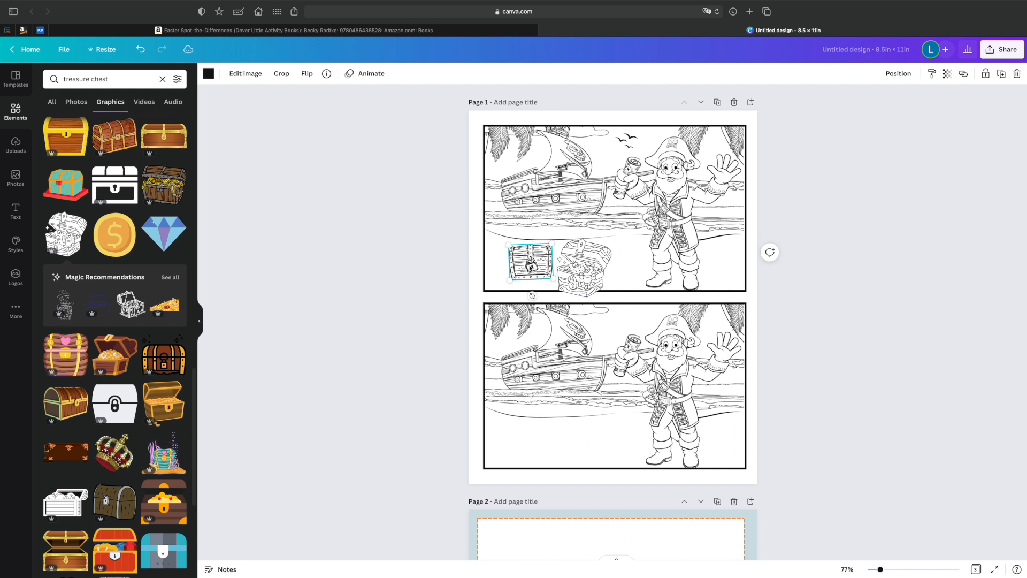
pyautogui.press('Delete')
pyautogui.moveTo(572, 243); pyautogui.dragTo(531, 232)
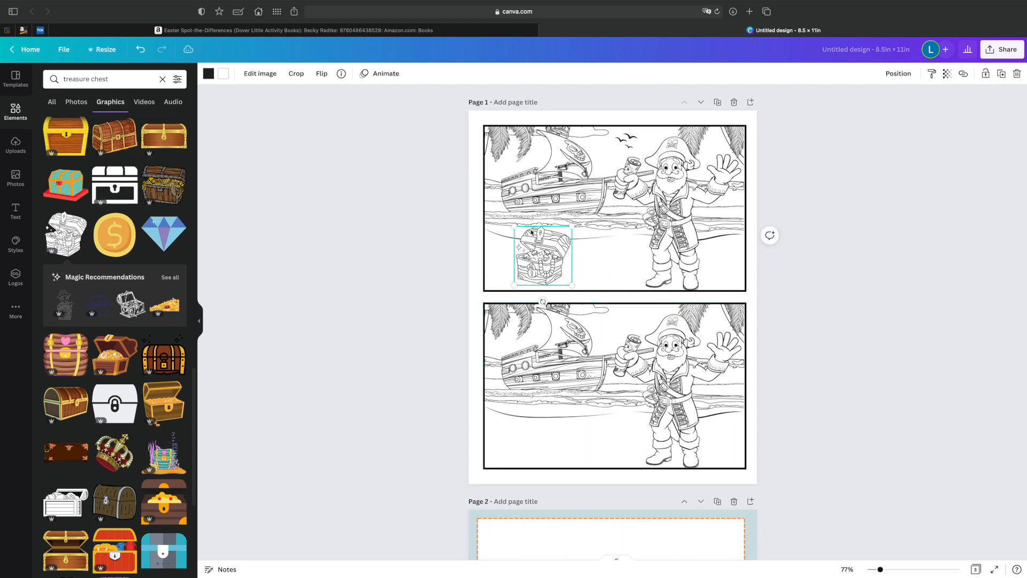
# Flip the open treasure chest horizontally, move it closer to the upper frame's left side and fine-tune its size.
pyautogui.click(323, 76)
pyautogui.click(348, 97)
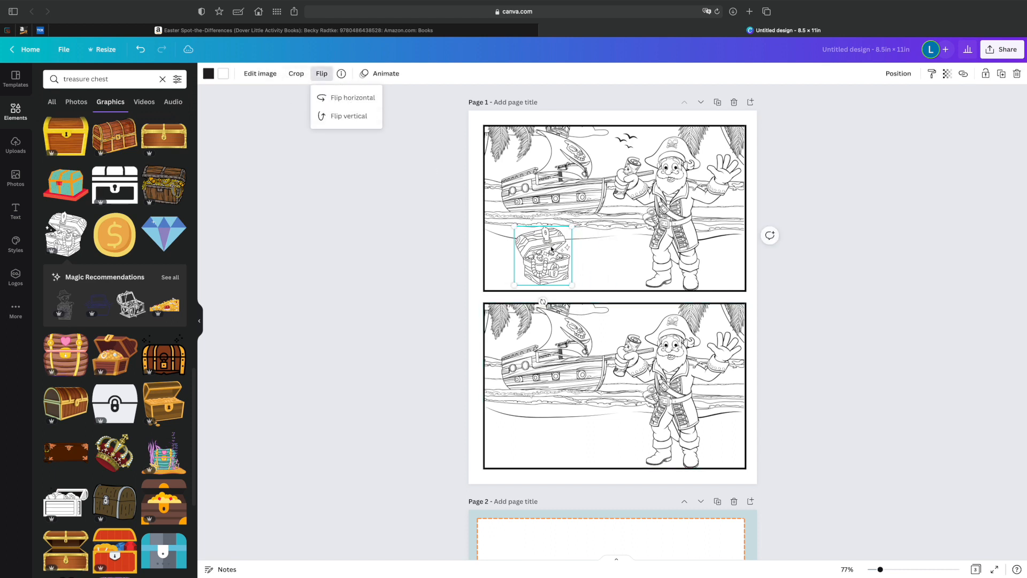
pyautogui.moveTo(549, 255); pyautogui.dragTo(536, 252)
pyautogui.moveTo(560, 286); pyautogui.dragTo(528, 276)
pyautogui.click(385, 257)
pyautogui.click(300, 252)
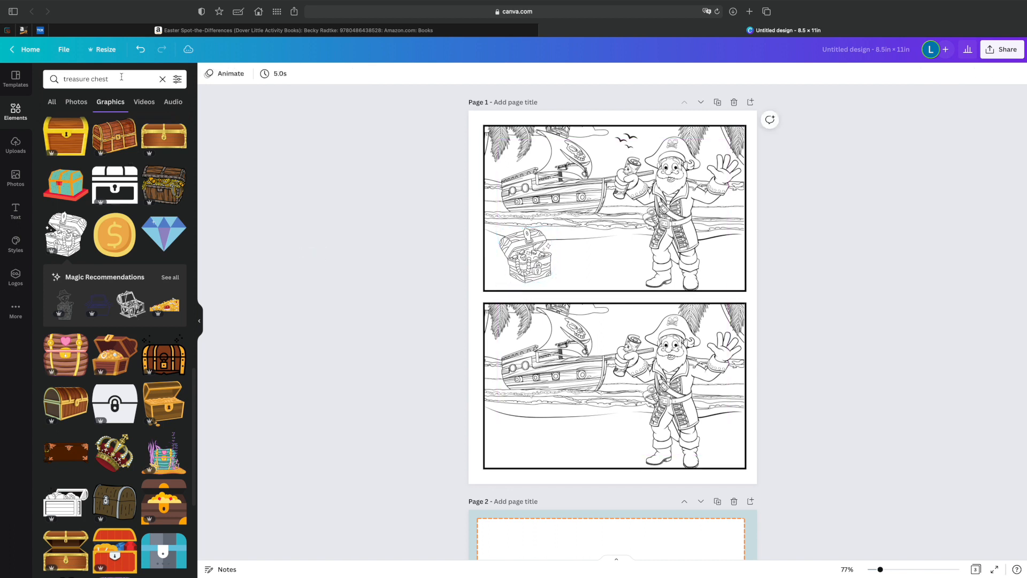
# Search the graphics for "sea shell" and place a small spiral shell outline on the sand in the lower picture.
pyautogui.click(122, 76)
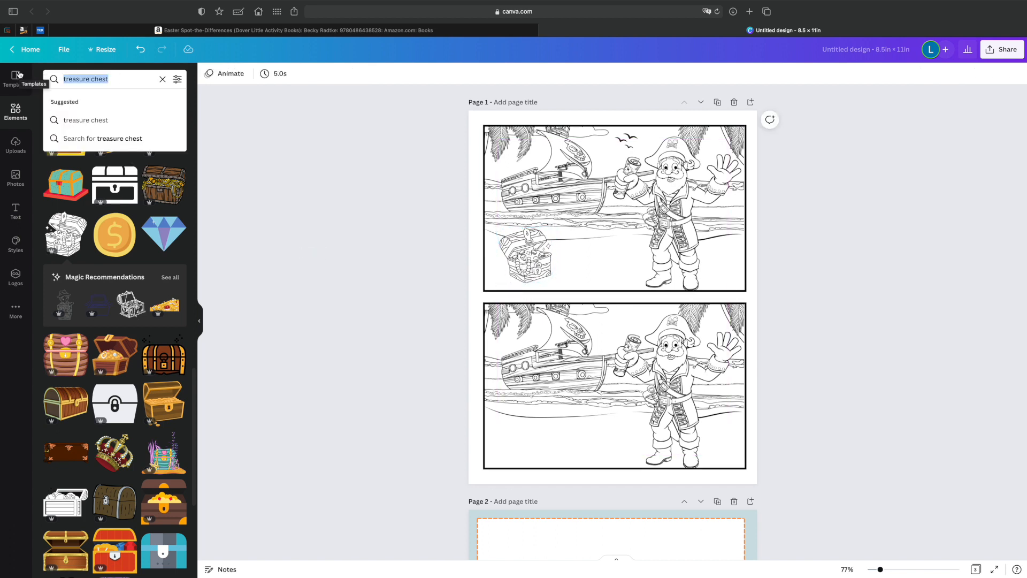
pyautogui.write('sea shell')
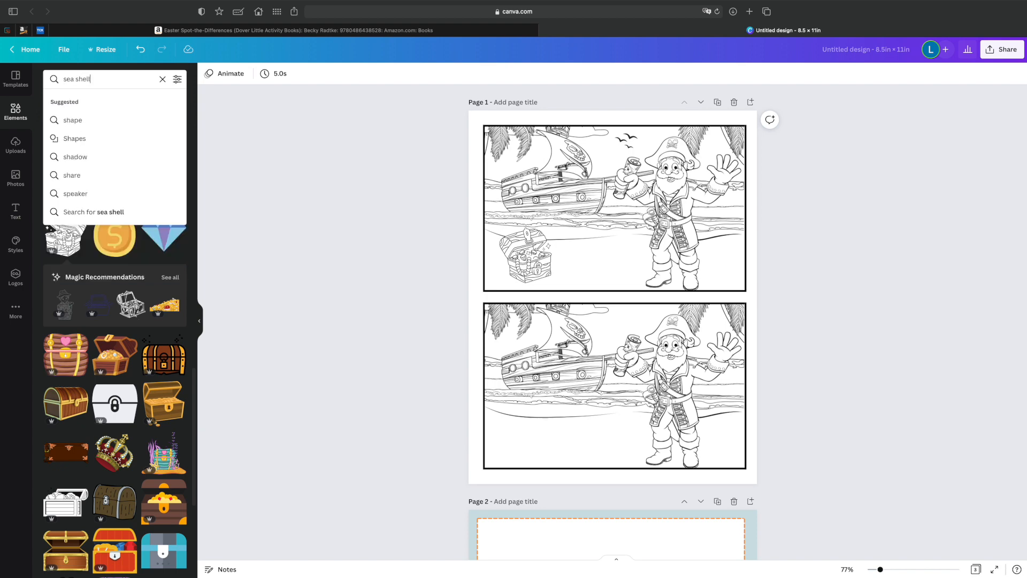
pyautogui.press('Return')
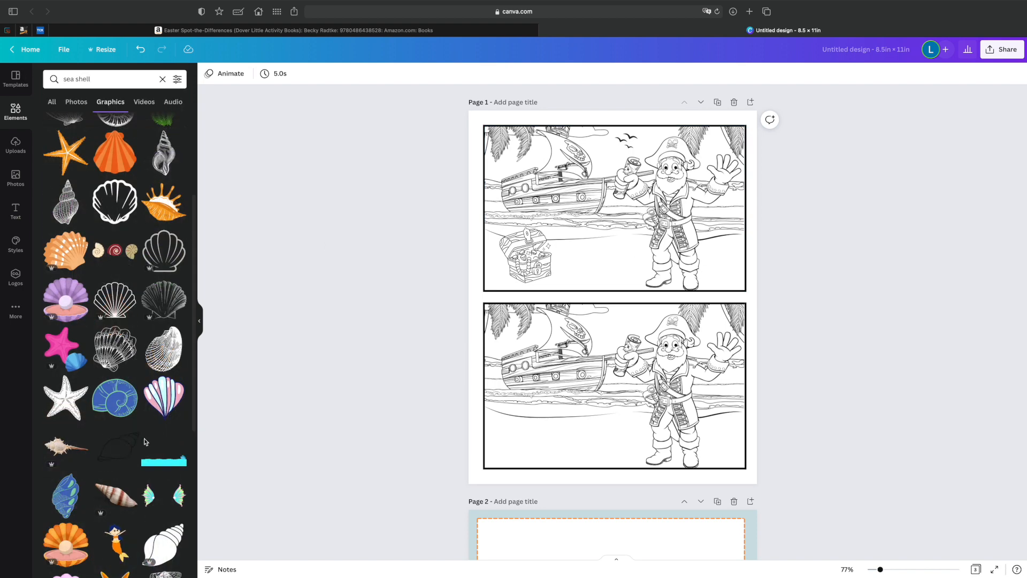
pyautogui.click(120, 450)
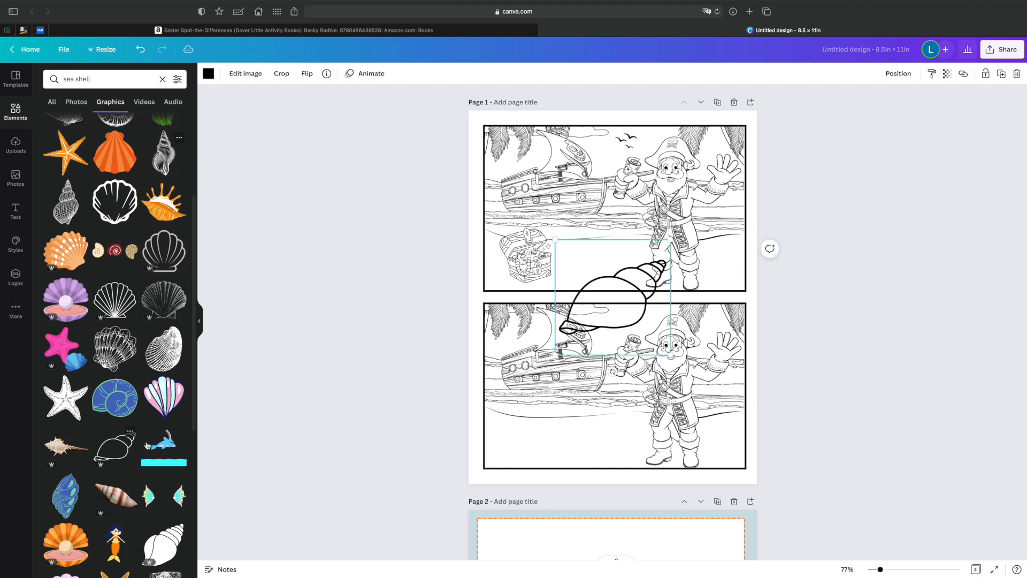
pyautogui.moveTo(669, 240); pyautogui.dragTo(562, 435)
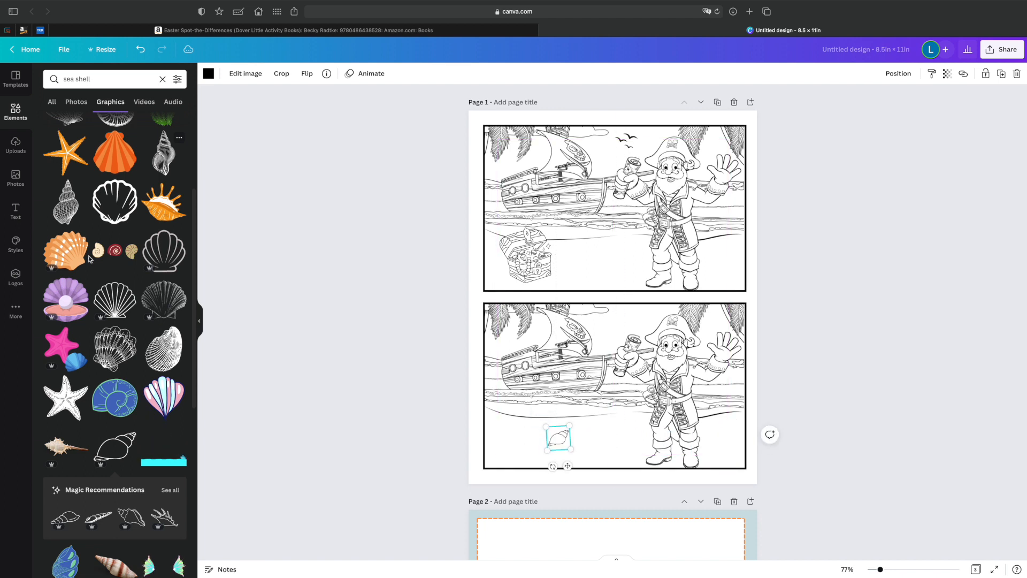
# Replace the spiral shell with a reduced, slightly tilted scallop shell outline on the sand below the ship in the lower picture.
pyautogui.scroll(-1, 128, 283)
pyautogui.click(128, 282)
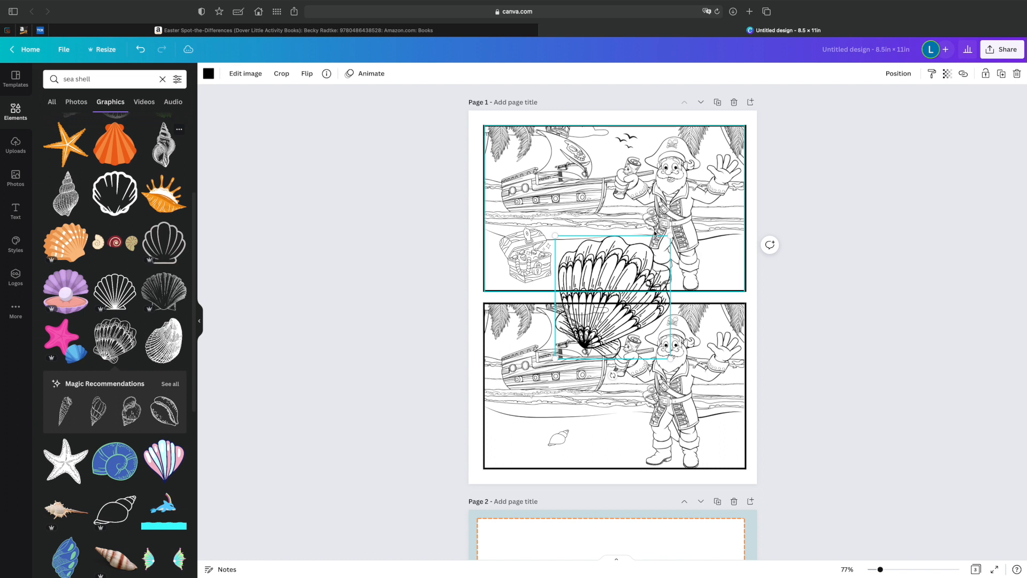
pyautogui.moveTo(667, 239); pyautogui.dragTo(541, 442)
pyautogui.click(558, 437)
pyautogui.press('Delete')
pyautogui.moveTo(531, 478); pyautogui.dragTo(523, 474)
pyautogui.moveTo(554, 428); pyautogui.dragTo(549, 432)
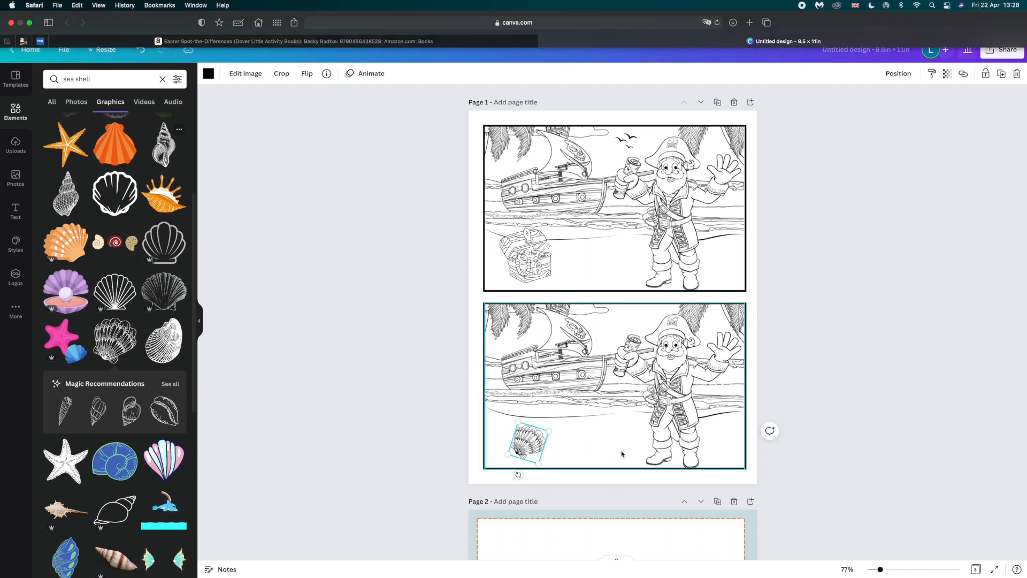
# Add a starfish from the scallop shell's full recommendations, shrink and rotate it, and place it right of the pirate's boots in the lower picture.
pyautogui.click(170, 383)
pyautogui.scroll(-5, 64, 422)
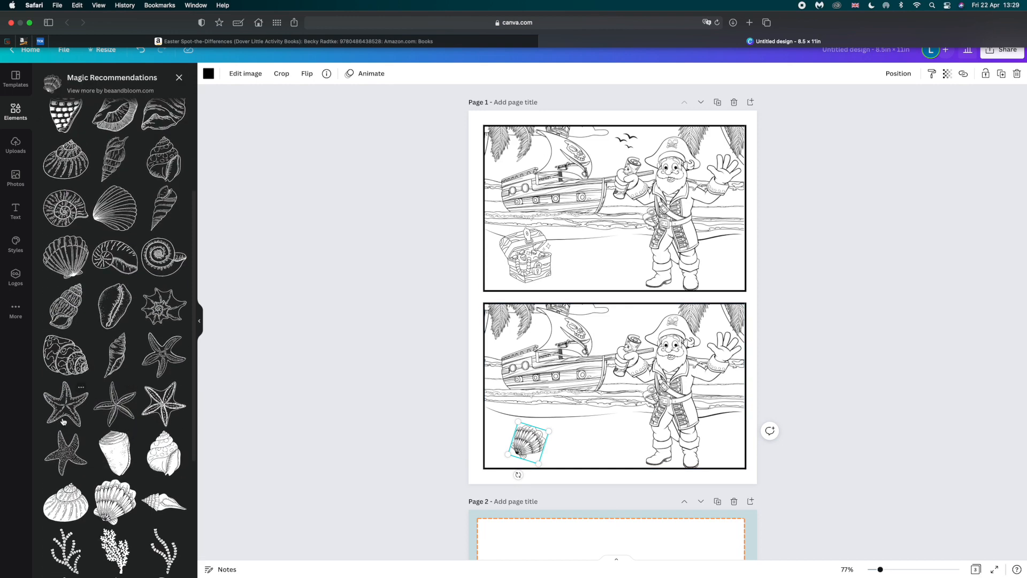
pyautogui.click(64, 422)
pyautogui.moveTo(672, 236); pyautogui.dragTo(600, 430)
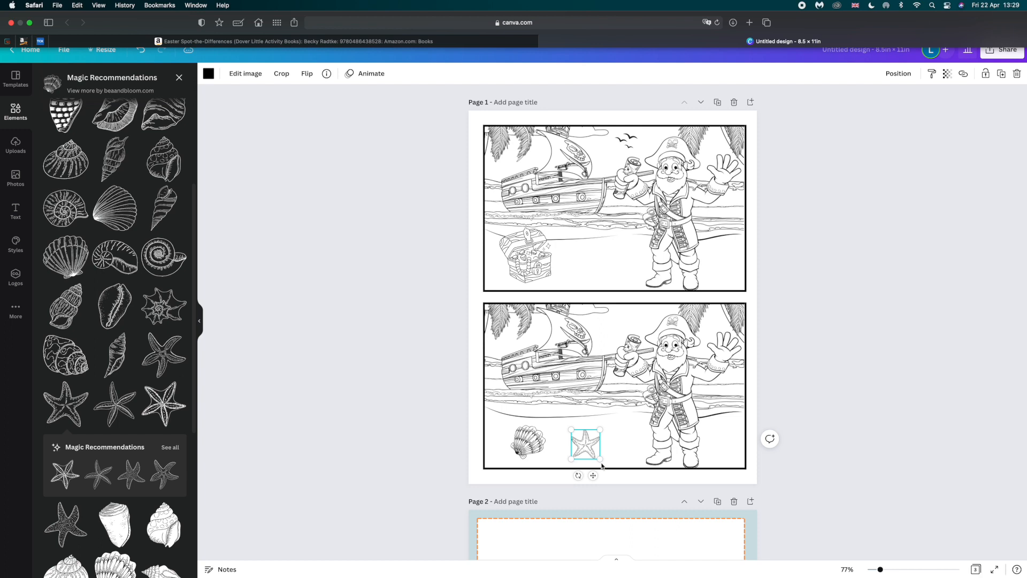
pyautogui.moveTo(593, 475); pyautogui.dragTo(701, 463)
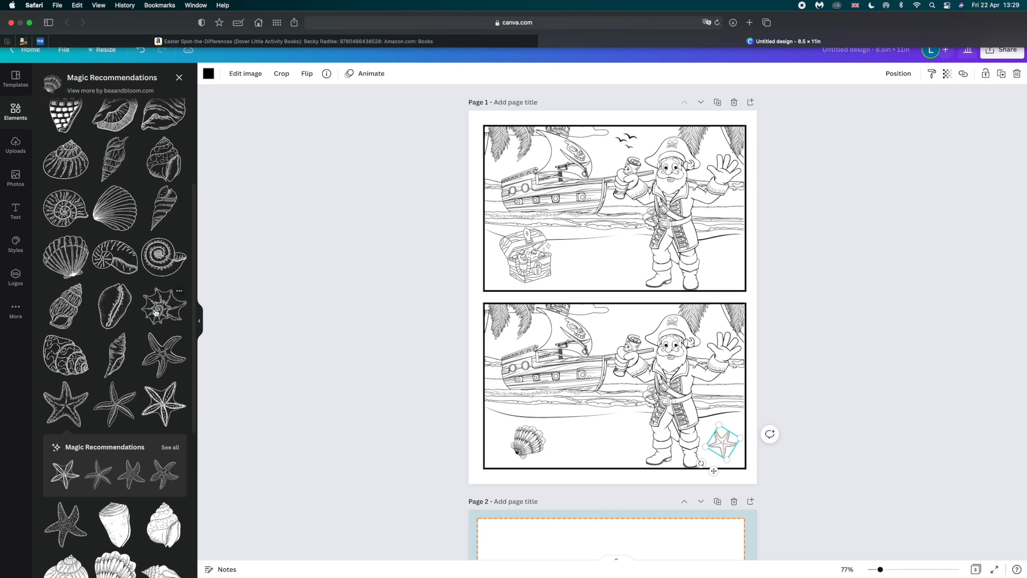
# Try the starfish near the shoreline, then settle it on the sand between the pirate's boots and the lower frame's right edge.
pyautogui.scroll(-5, 155, 313)
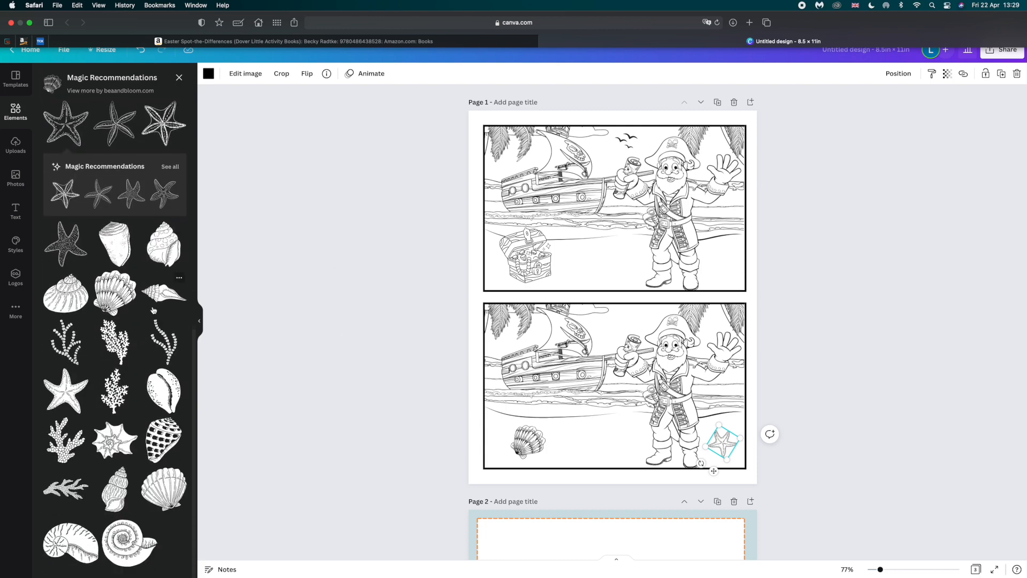
pyautogui.scroll(6, 154, 310)
pyautogui.scroll(-6, 120, 217)
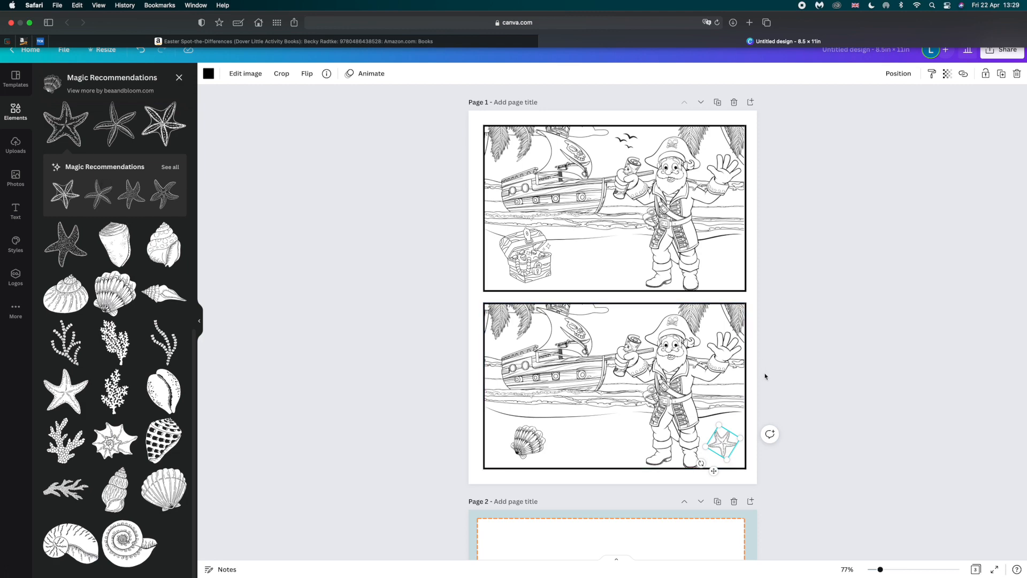
pyautogui.moveTo(722, 443); pyautogui.dragTo(720, 407)
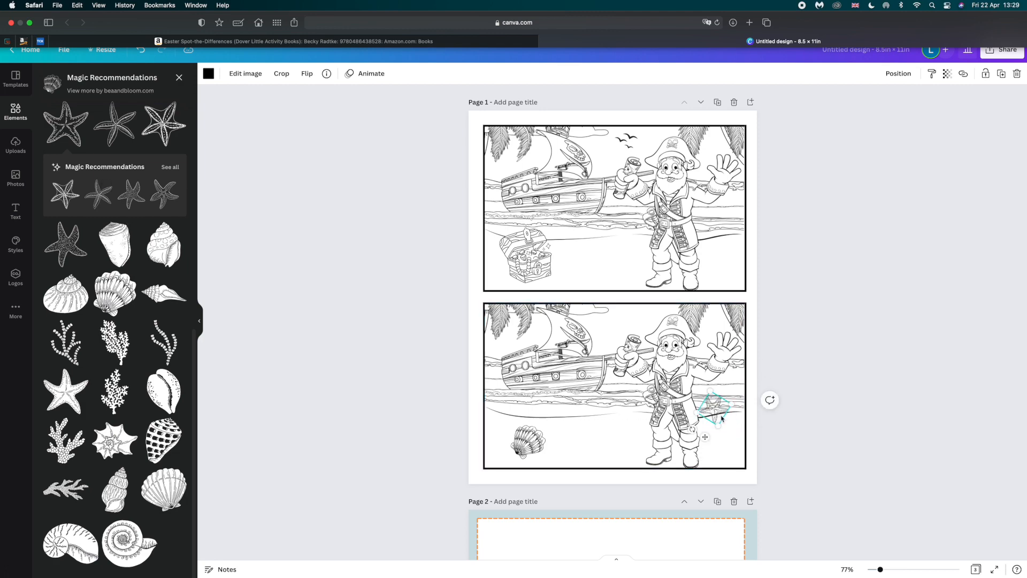
pyautogui.scroll(5, 723, 418)
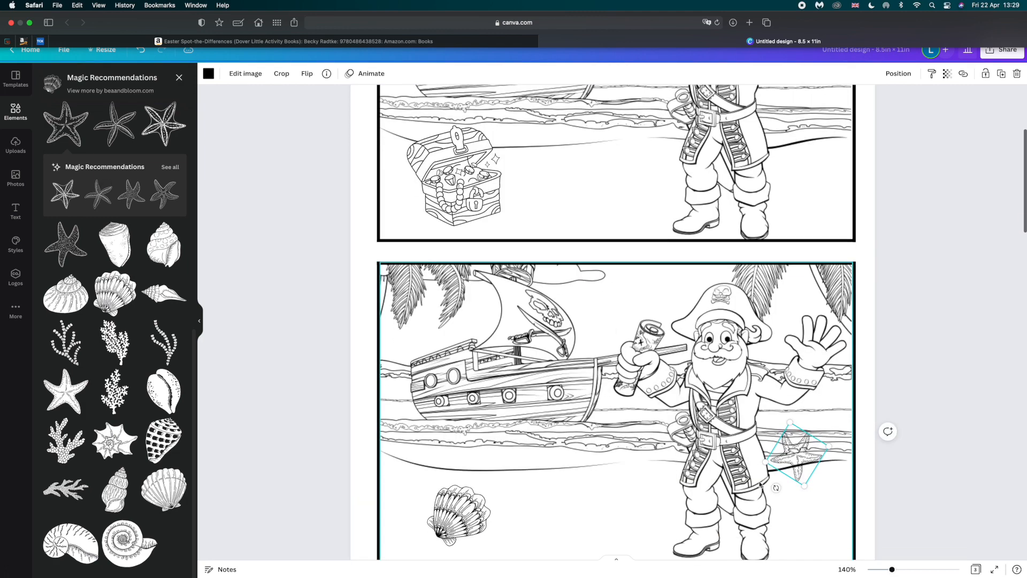
pyautogui.scroll(-2, 723, 482)
pyautogui.moveTo(791, 438); pyautogui.dragTo(839, 506)
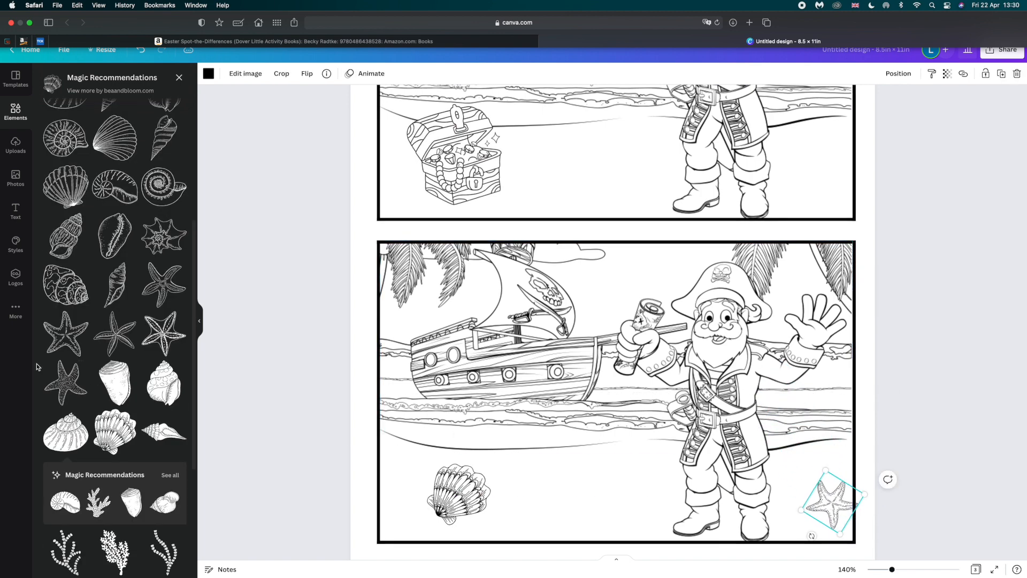
pyautogui.moveTo(829, 503)
pyautogui.mouseDown()
pyautogui.moveTo(808, 487)
pyautogui.moveTo(806, 455)
pyautogui.moveTo(813, 495)
pyautogui.mouseUp()
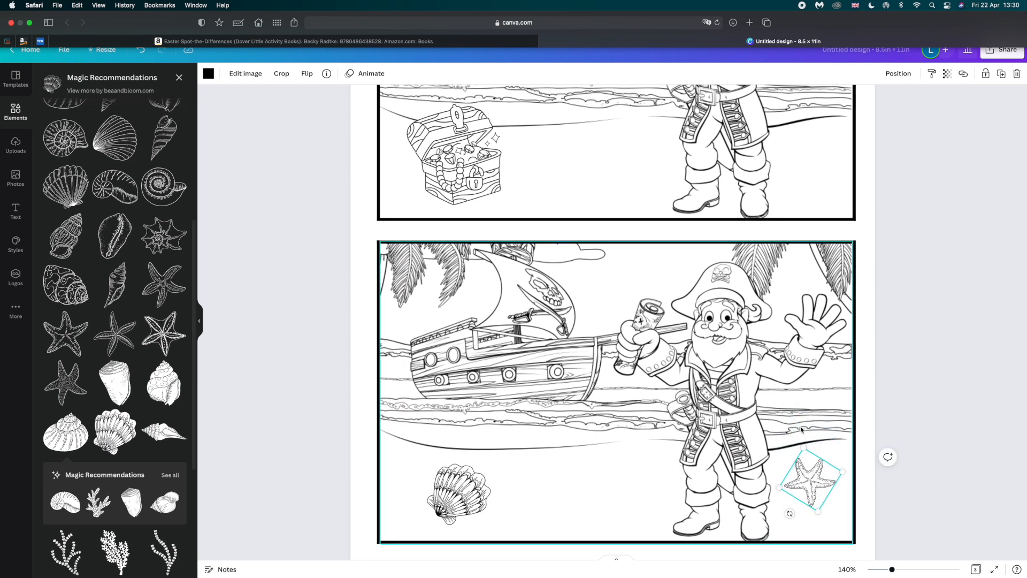
pyautogui.moveTo(808, 479); pyautogui.dragTo(813, 494)
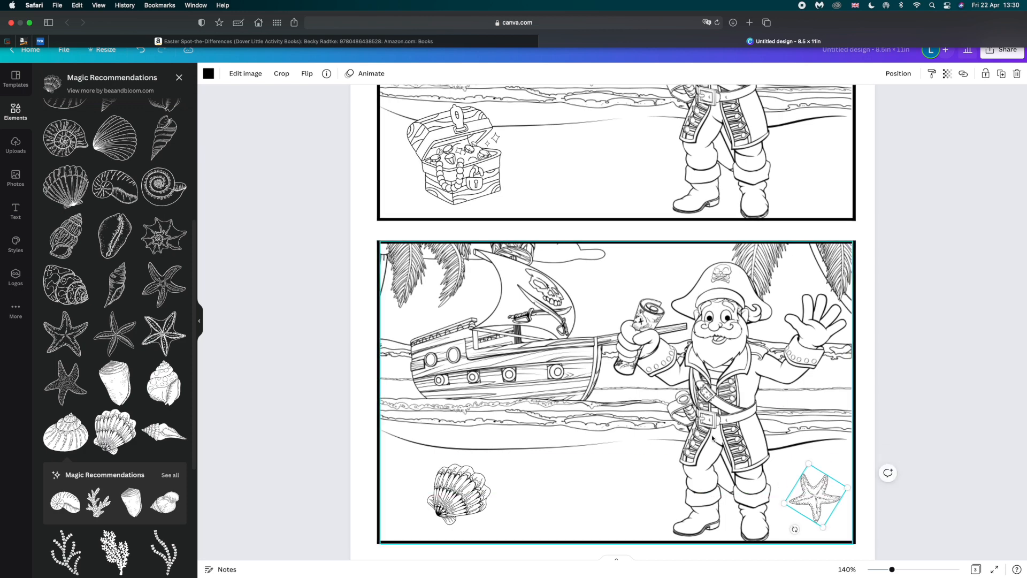
# Compare the upper and lower pictures to review the differences and the empty areas.
pyautogui.scroll(1, 713, 442)
pyautogui.scroll(-2, 714, 442)
pyautogui.scroll(3, 615, 429)
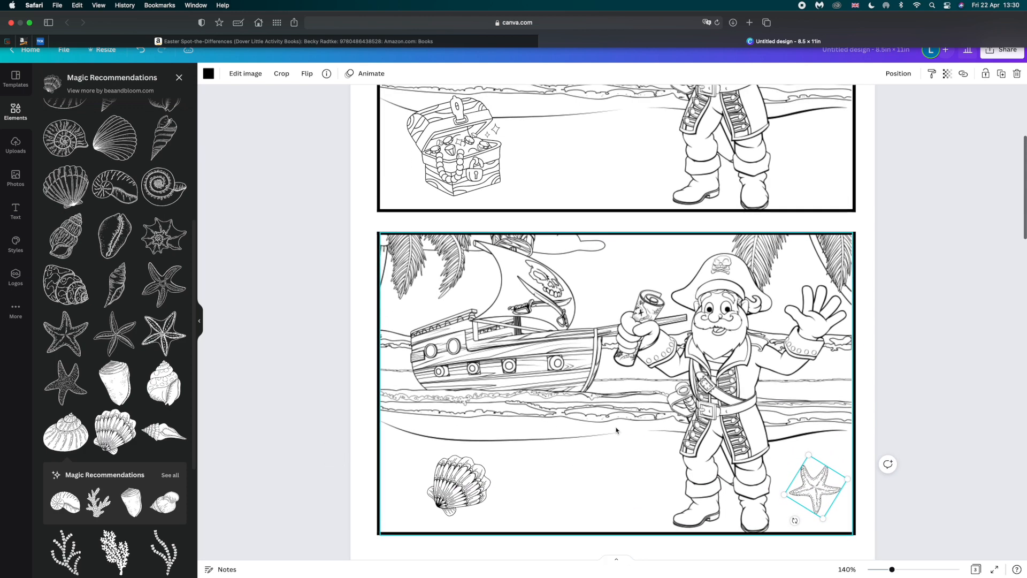
pyautogui.scroll(6, 615, 428)
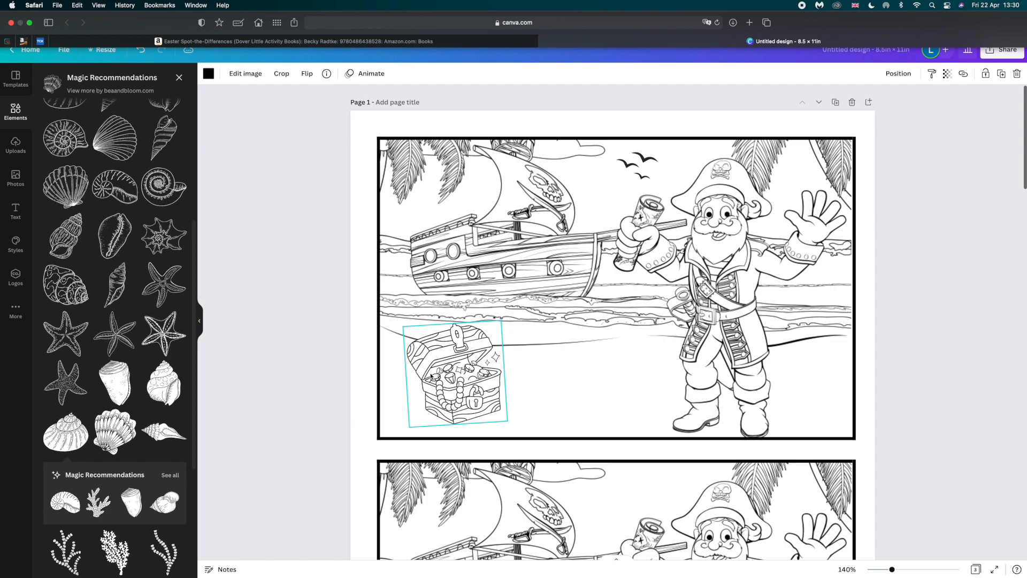
pyautogui.scroll(-10, 665, 279)
pyautogui.scroll(6, 661, 353)
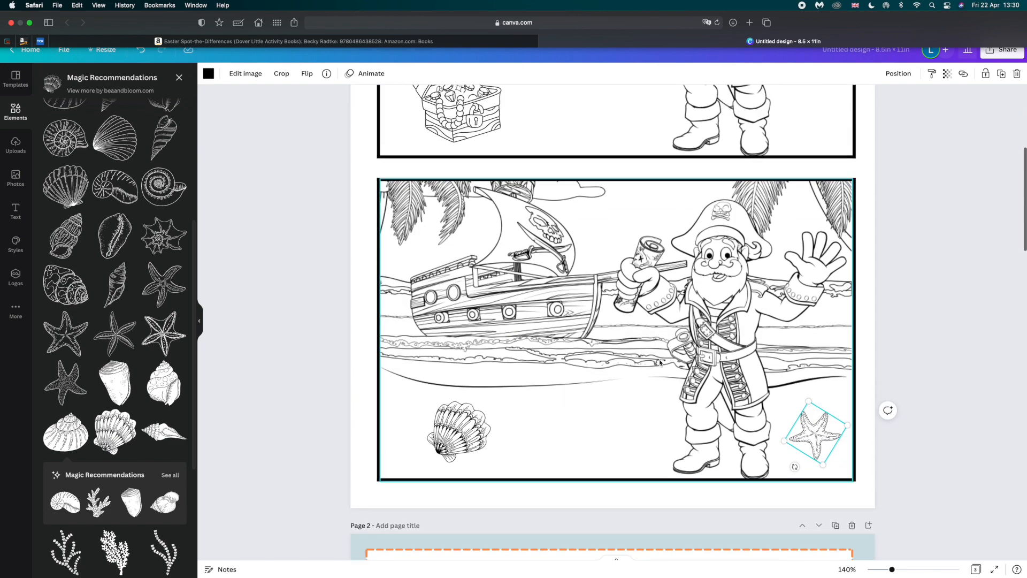
pyautogui.scroll(1, 662, 368)
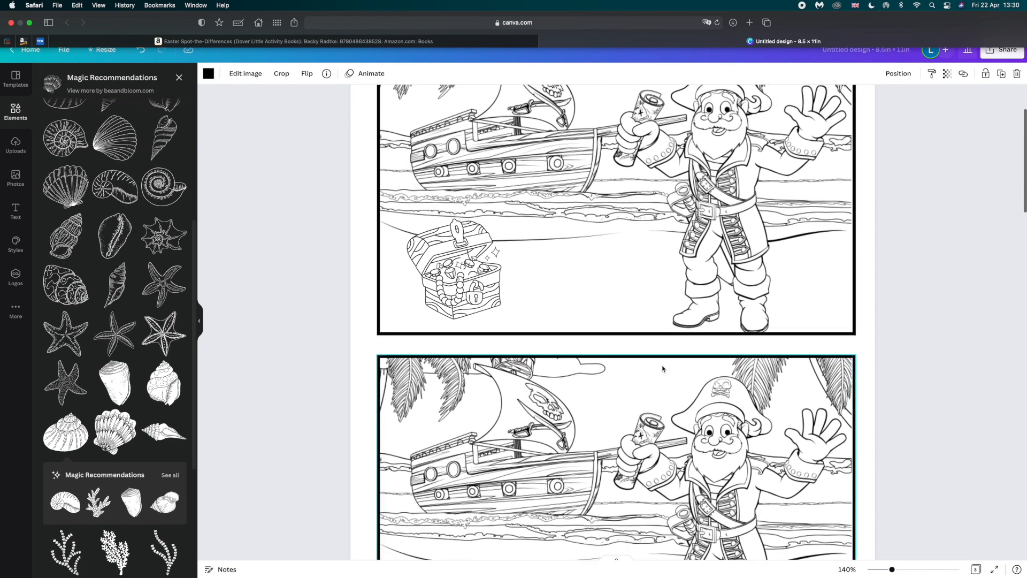
pyautogui.scroll(-3, 663, 367)
pyautogui.scroll(3, 650, 363)
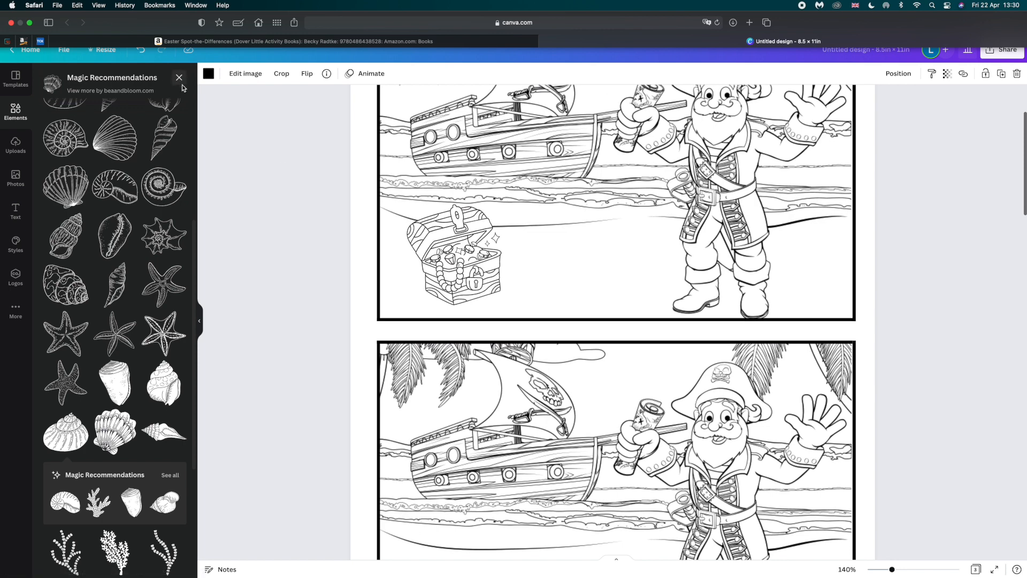
# Search the graphics for "crab" and place a crab outline about 1.2 × 1.1 in between the chest and pirate in the upper picture.
pyautogui.click(179, 77)
pyautogui.click(99, 78)
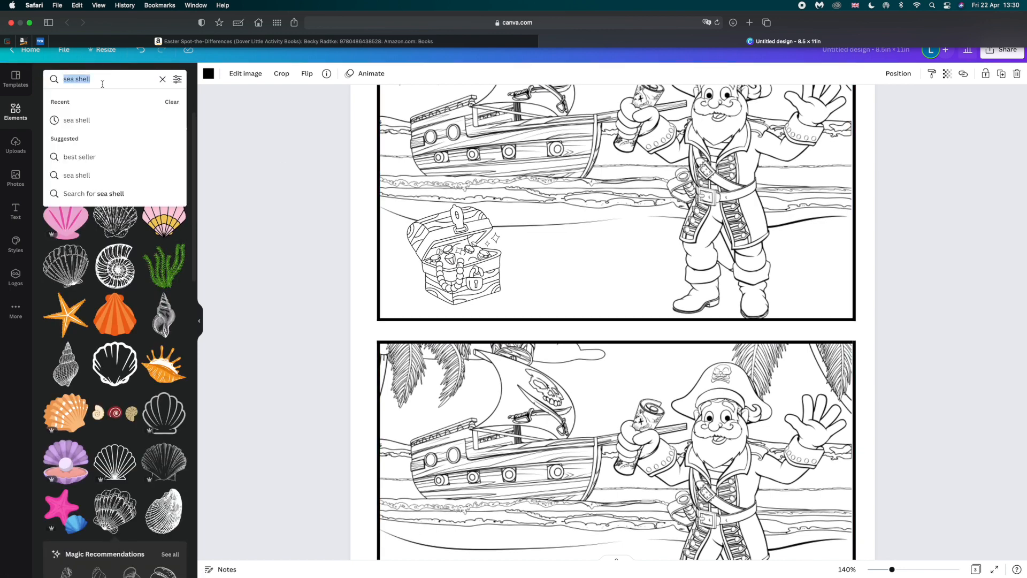
pyautogui.write('crab')
pyautogui.press('Return')
pyautogui.scroll(-3, 156, 290)
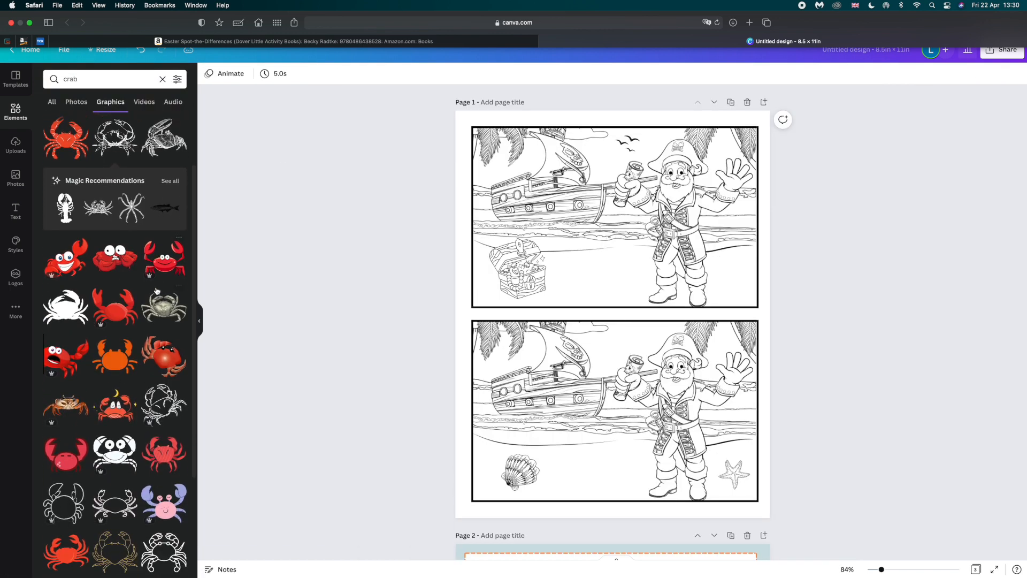
pyautogui.click(162, 361)
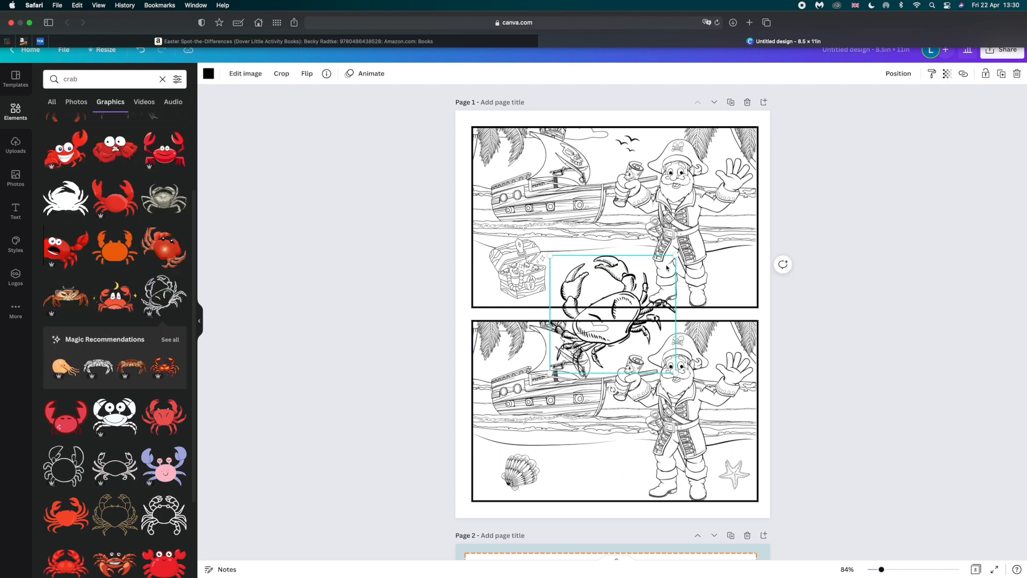
pyautogui.moveTo(676, 256); pyautogui.dragTo(635, 255)
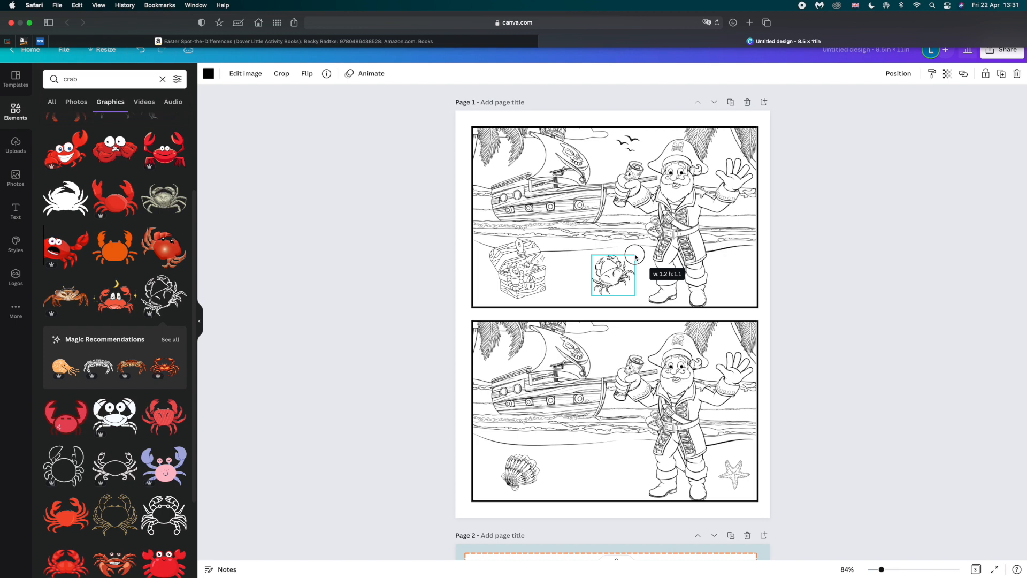
# Replace the crab with a small symmetrical crab outline, tilt it slightly counterclockwise and position it between the treasure chest and the pirate.
pyautogui.scroll(-10, 144, 328)
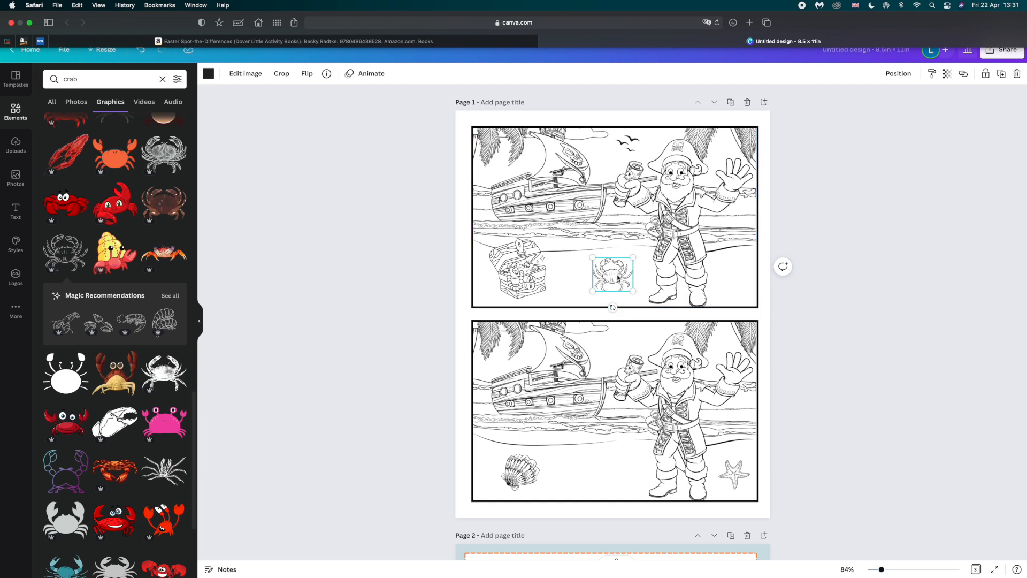
pyautogui.moveTo(613, 307); pyautogui.dragTo(635, 285)
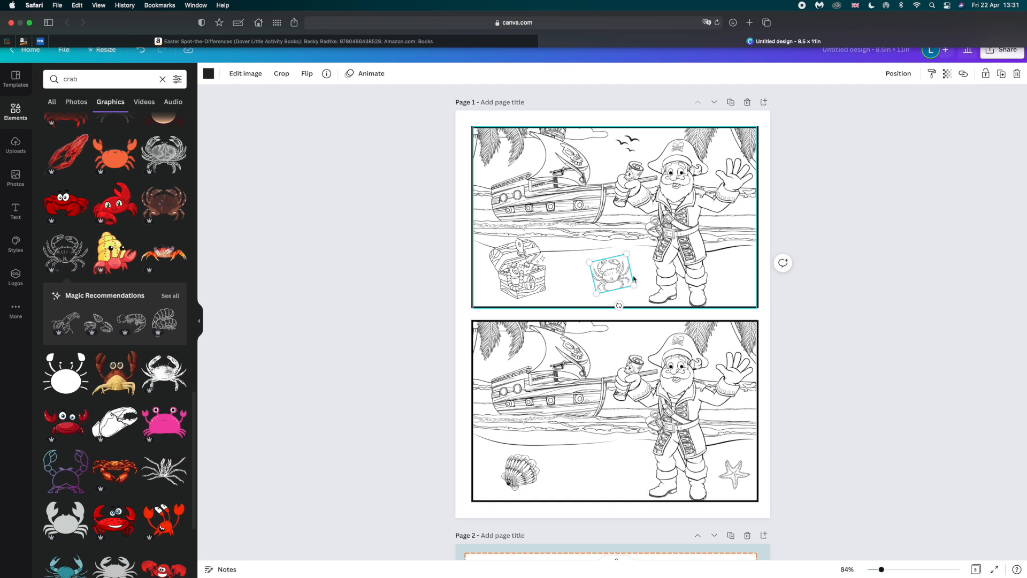
pyautogui.moveTo(612, 276); pyautogui.dragTo(614, 281)
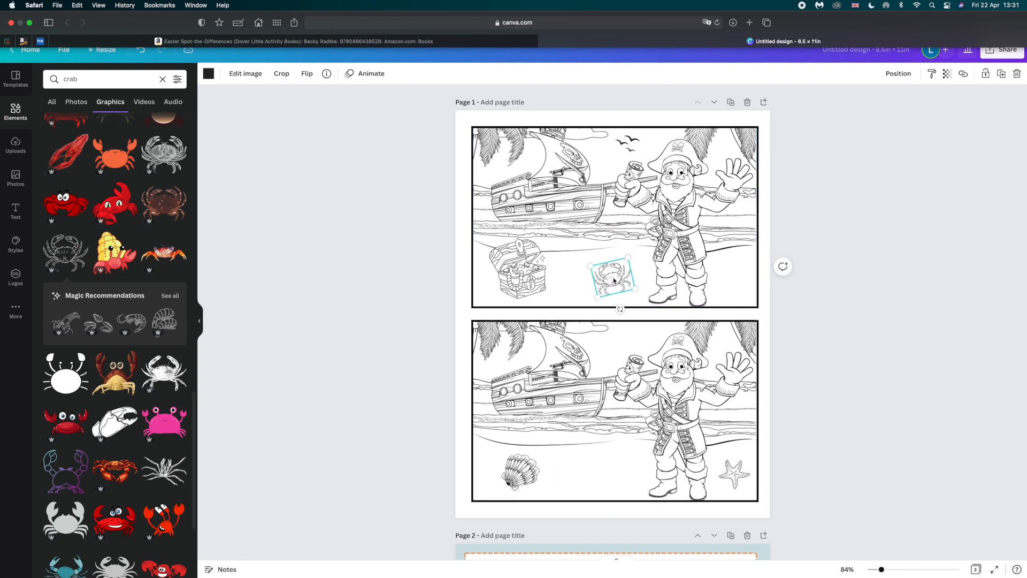
pyautogui.moveTo(617, 279); pyautogui.dragTo(619, 282)
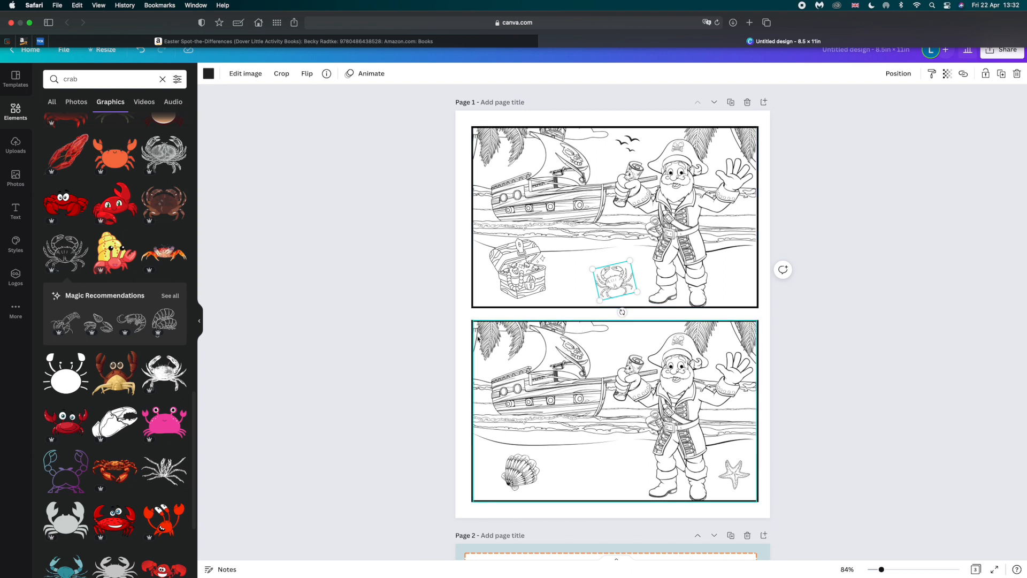
# Search the graphics for "pirate", try the skull eye patch on the page and remove it again.
pyautogui.click(162, 80)
pyautogui.write('pirate')
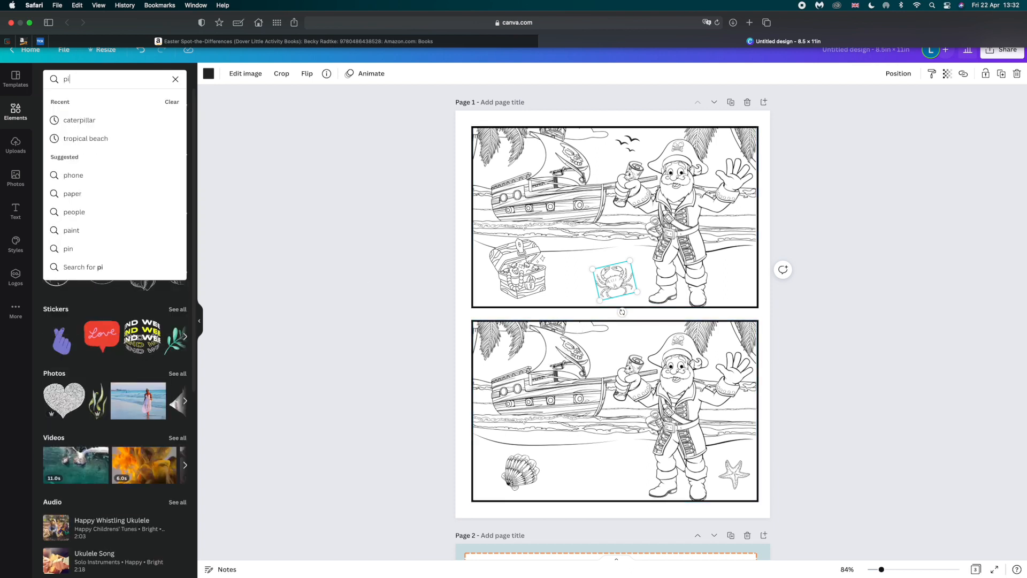
pyautogui.press('Return')
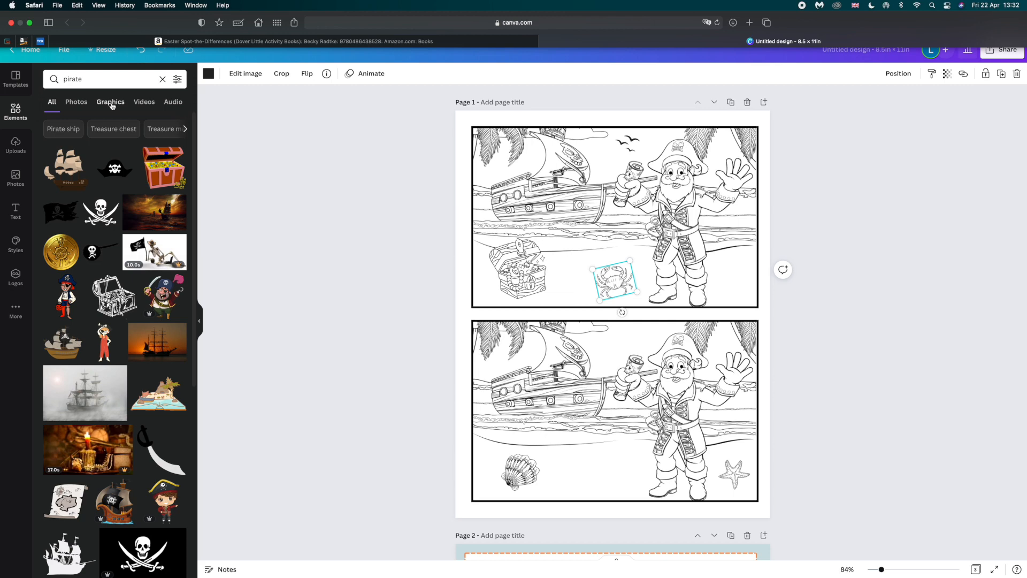
pyautogui.scroll(-3, 119, 176)
pyautogui.scroll(3, 119, 175)
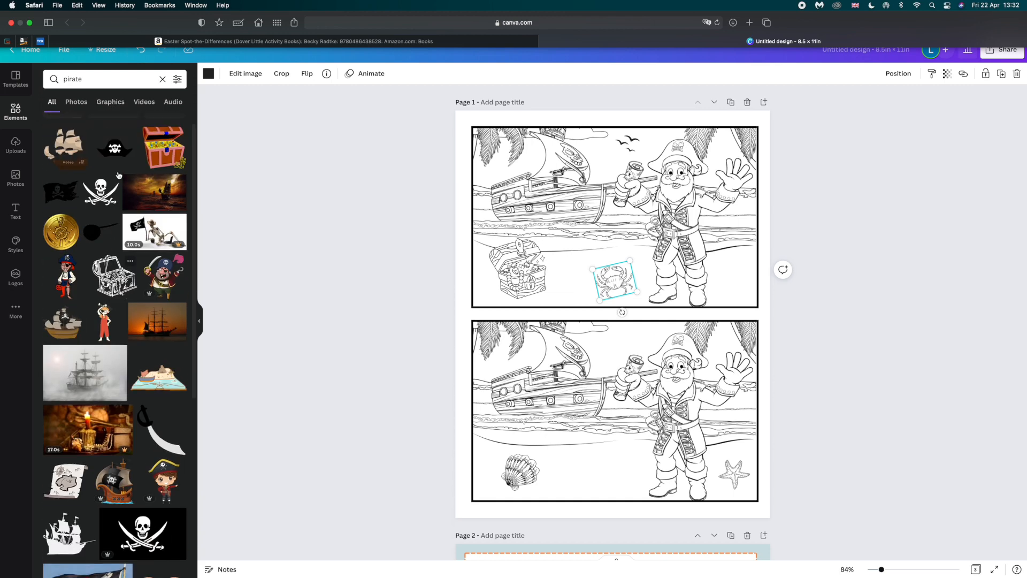
pyautogui.click(110, 103)
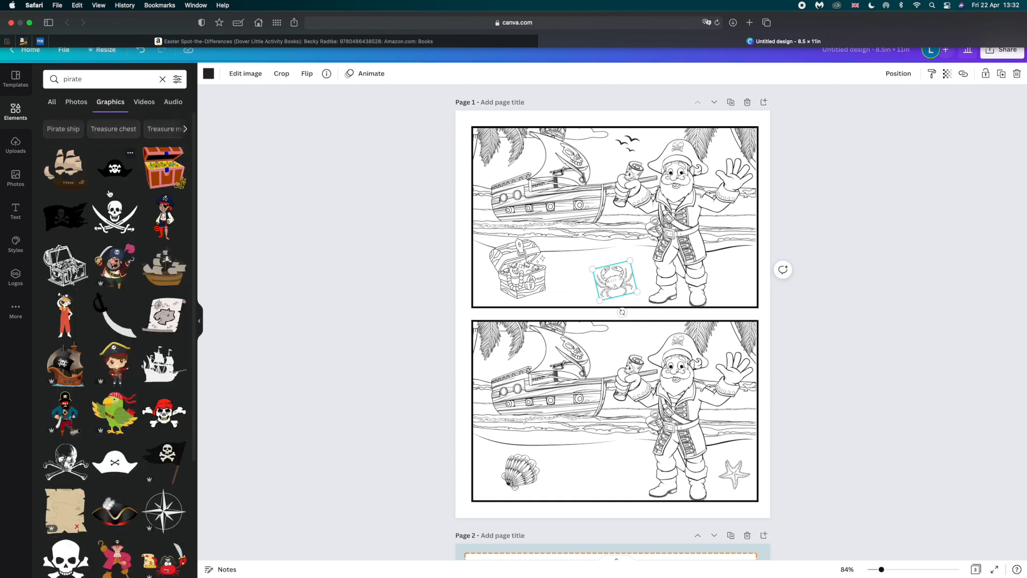
pyautogui.scroll(-5, 111, 214)
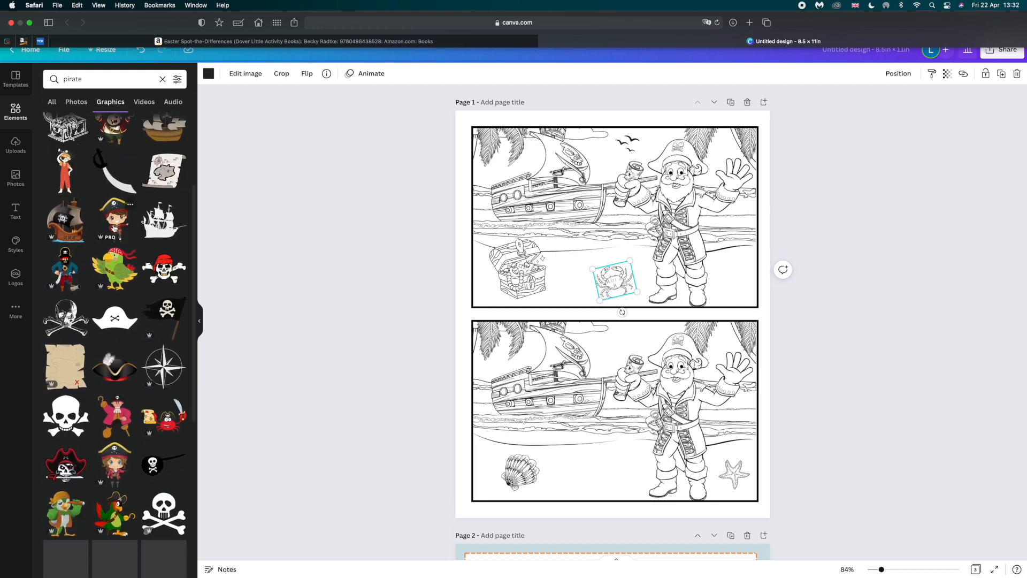
pyautogui.scroll(-3, 114, 228)
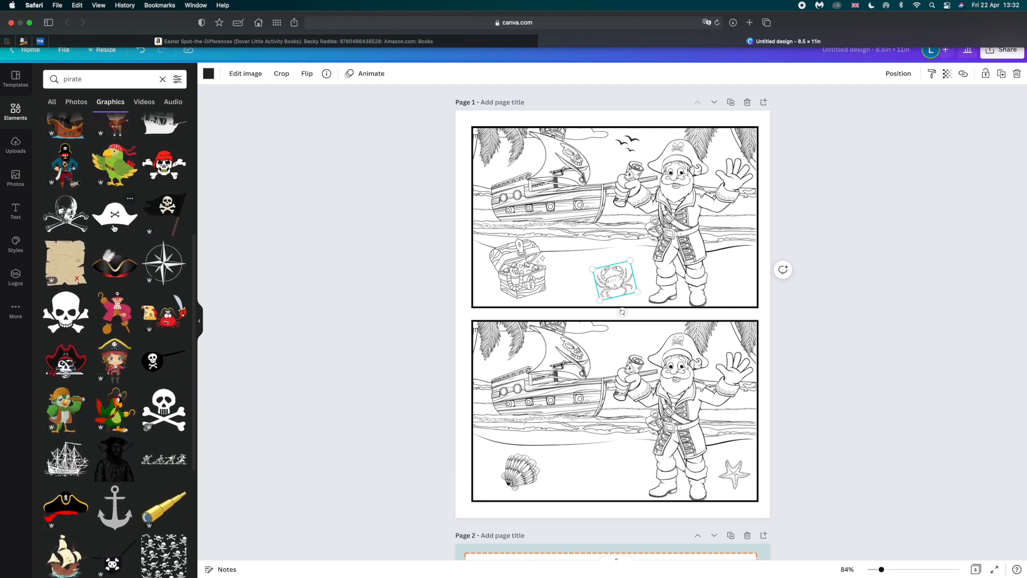
pyautogui.scroll(-1, 114, 229)
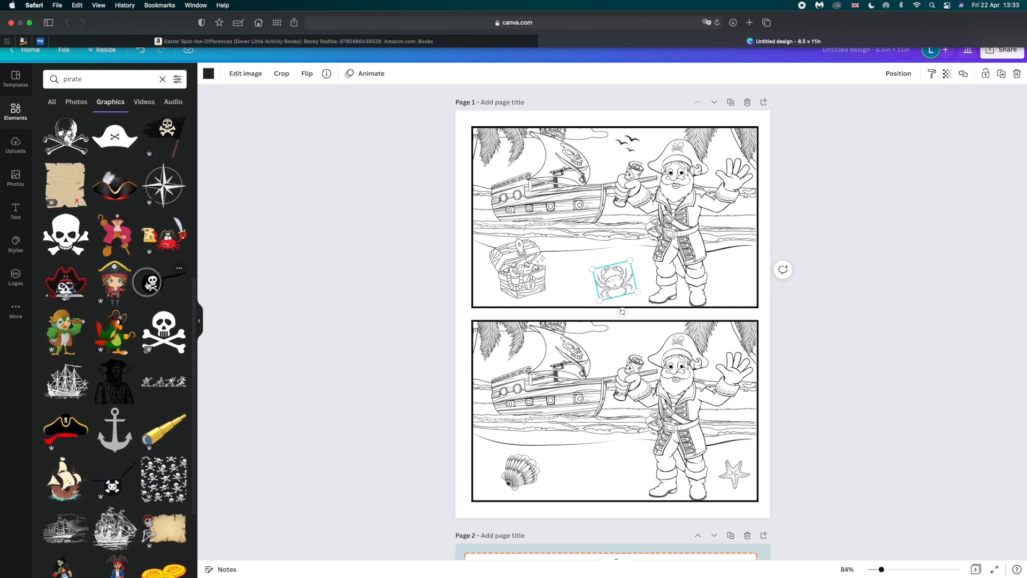
pyautogui.click(153, 282)
pyautogui.press('BackSpace')
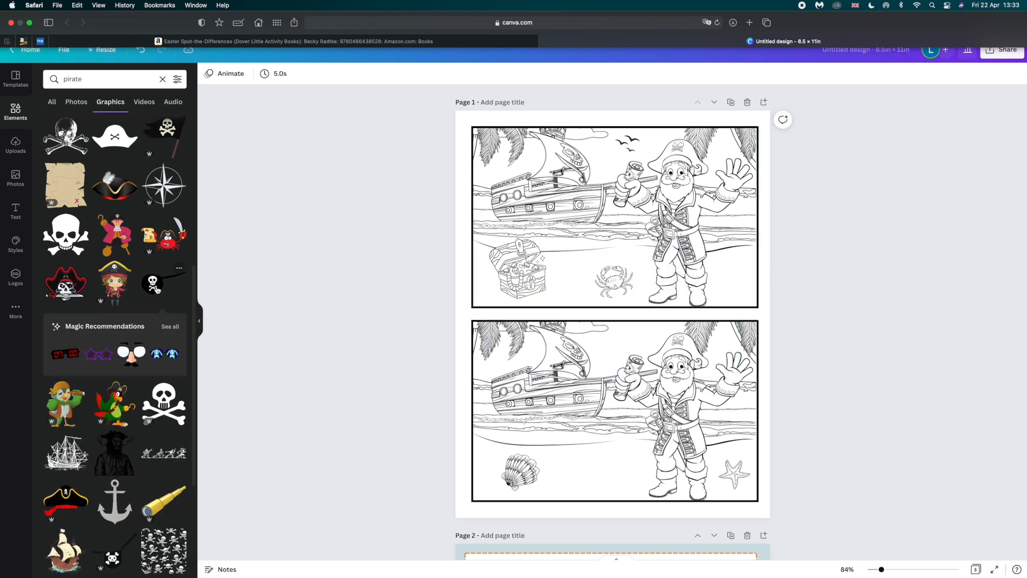
# Add the anchor graphic in black and place it small on the shoreline beneath the left end of the ship in the lower picture.
pyautogui.scroll(-2, 157, 291)
pyautogui.scroll(-5, 157, 291)
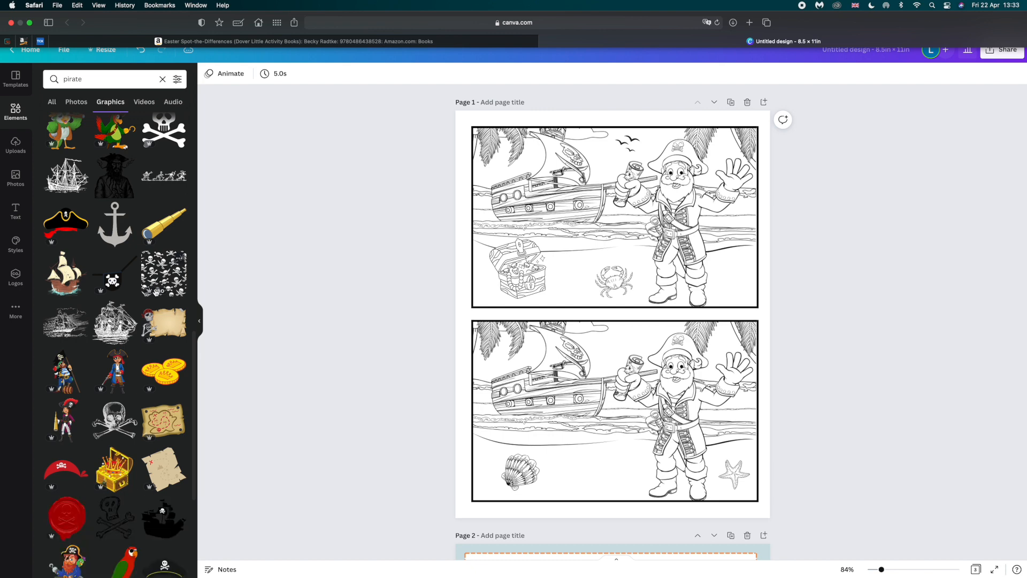
pyautogui.scroll(1, 139, 273)
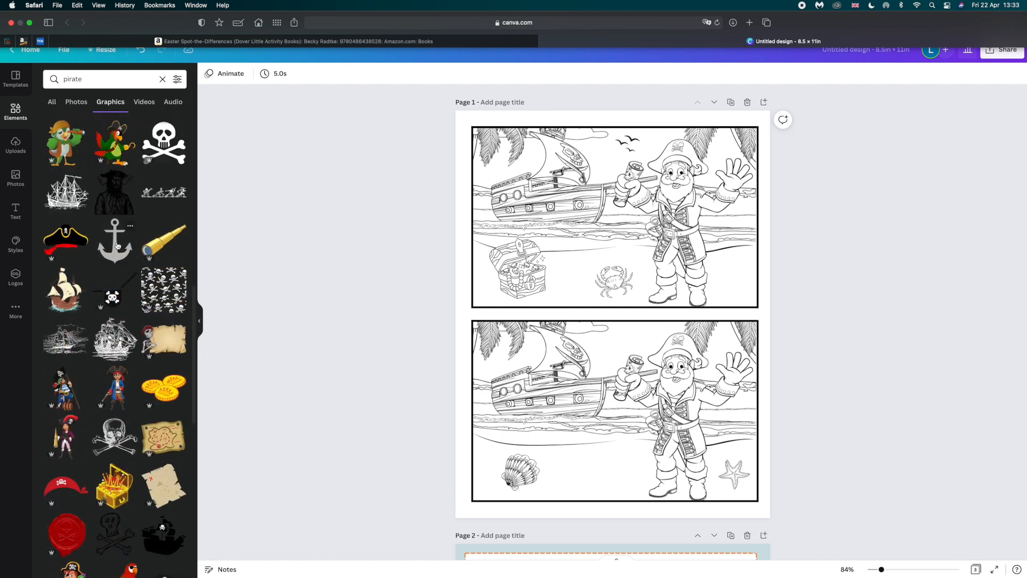
pyautogui.click(116, 245)
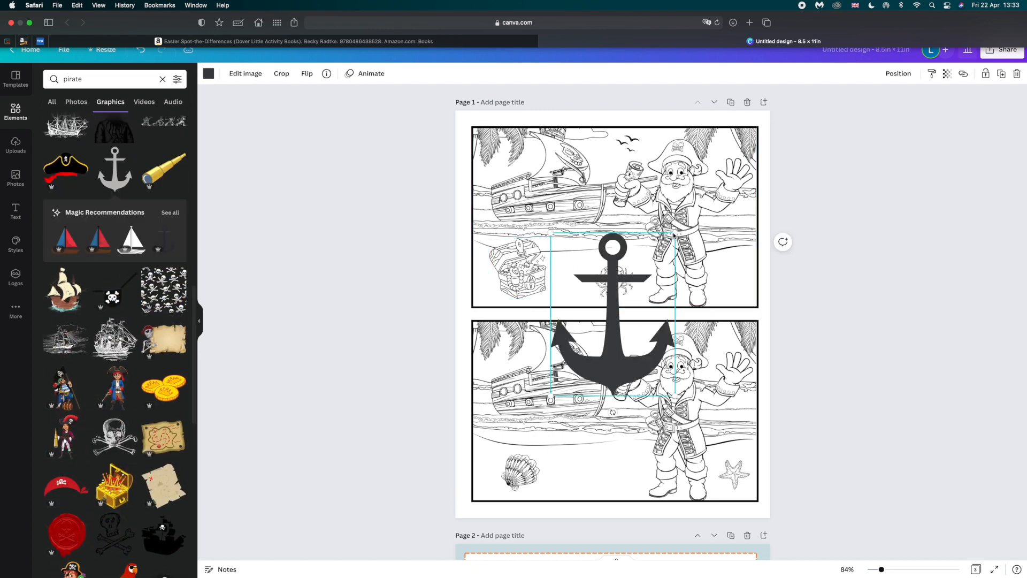
pyautogui.moveTo(677, 231); pyautogui.dragTo(621, 304)
pyautogui.click(208, 73)
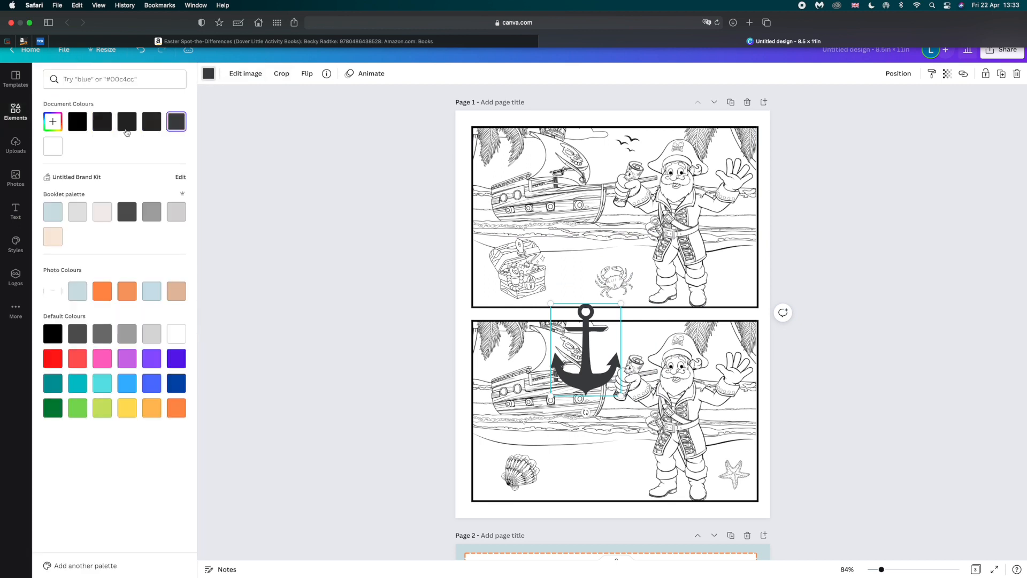
pyautogui.click(77, 122)
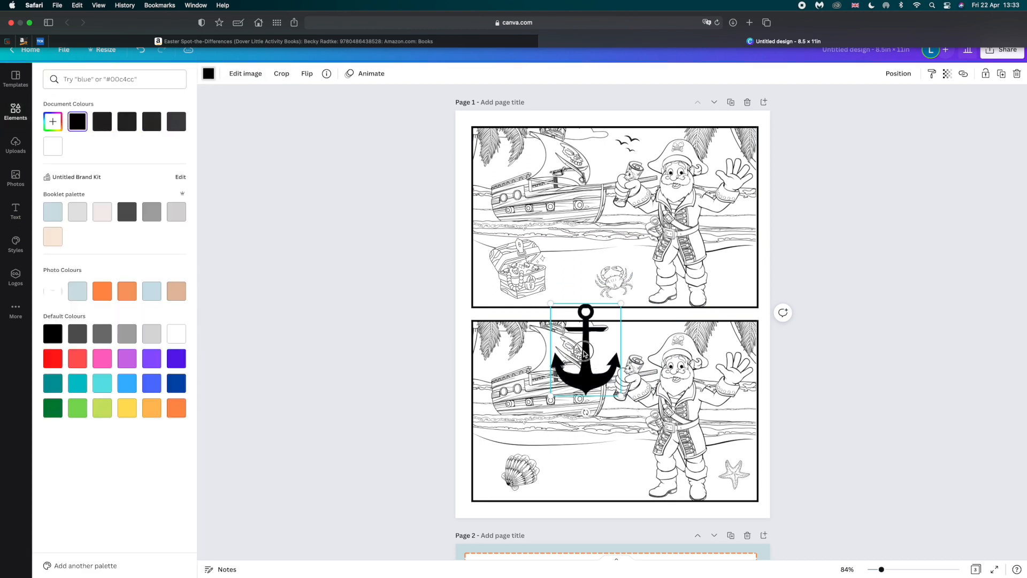
pyautogui.moveTo(566, 323); pyautogui.dragTo(497, 420)
pyautogui.click(443, 403)
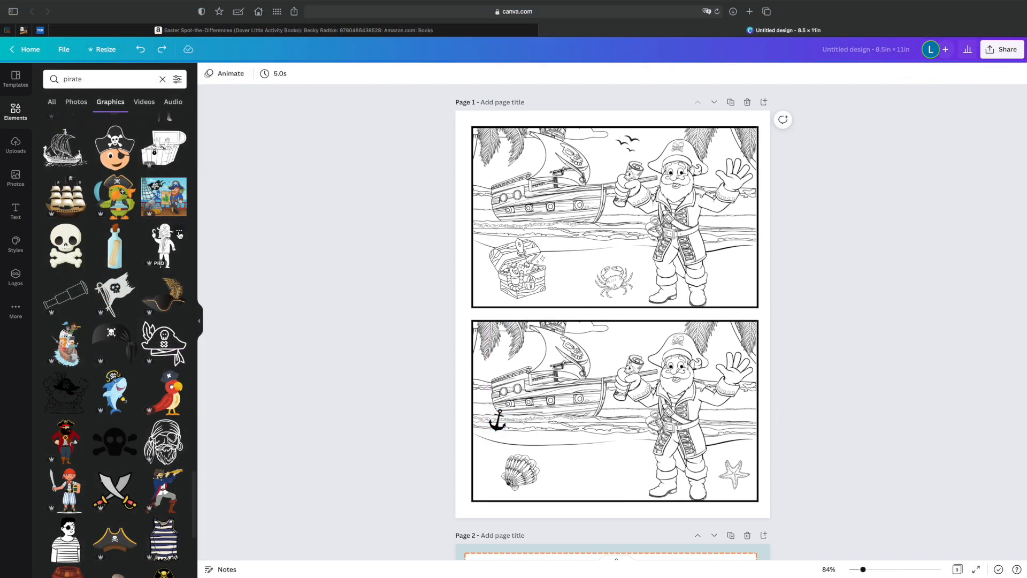
# Add the solid skull-and-crossbones in black, shrink it to fit the pirate's hat and park it on the lower pirate's beard.
pyautogui.click(124, 436)
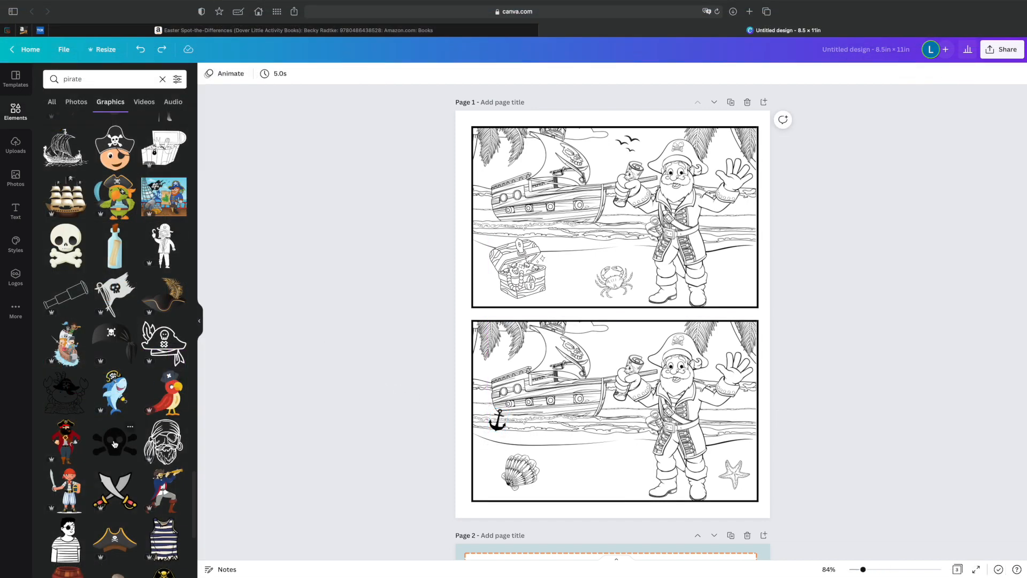
pyautogui.moveTo(676, 295); pyautogui.dragTo(589, 331)
pyautogui.click(208, 74)
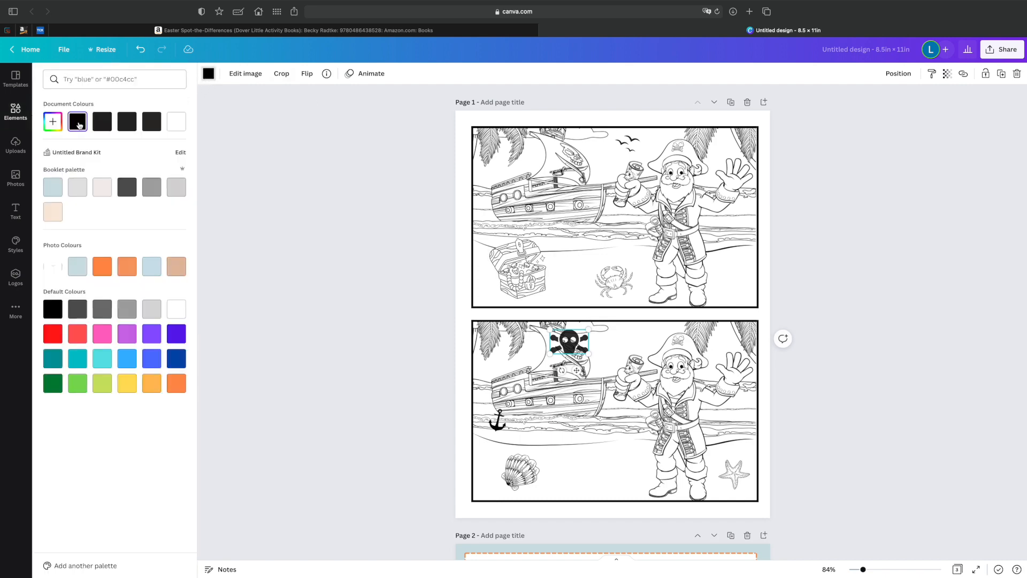
pyautogui.moveTo(585, 353); pyautogui.dragTo(690, 349)
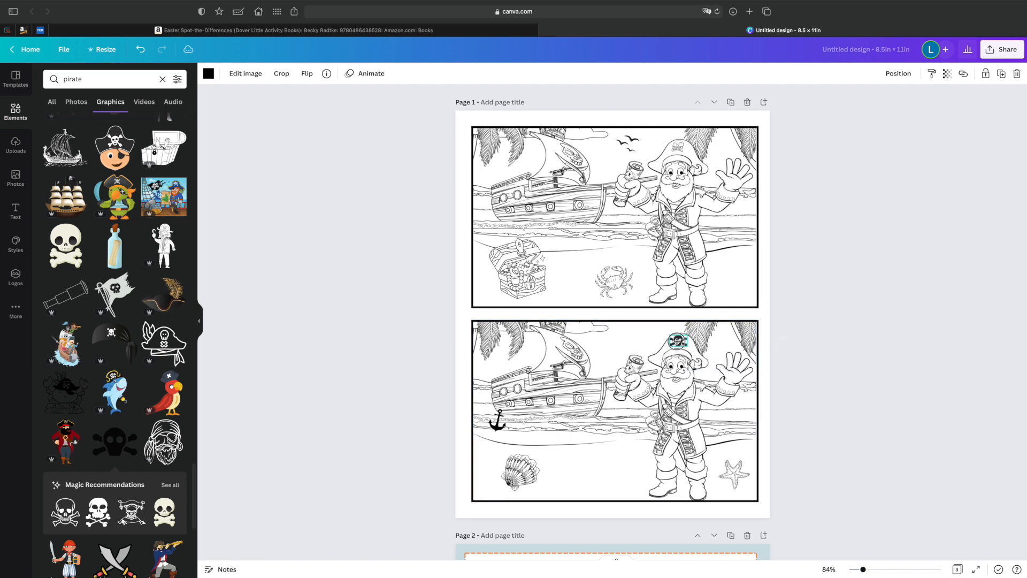
pyautogui.moveTo(678, 342); pyautogui.dragTo(678, 384)
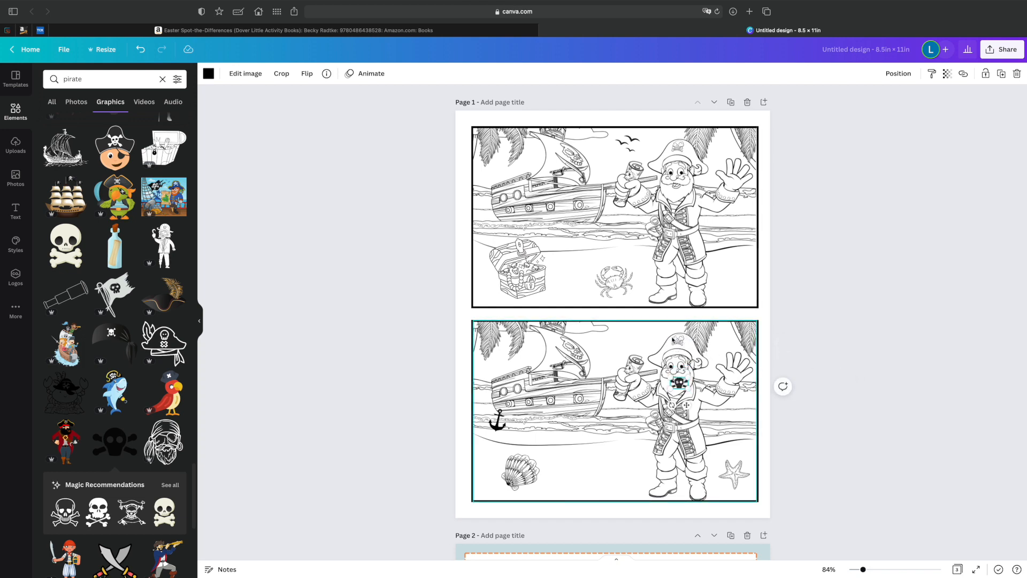
# Search the graphics for "circle" and place a small solid white circle over the skull emblem on the lower pirate's hat.
pyautogui.tripleClick(112, 77)
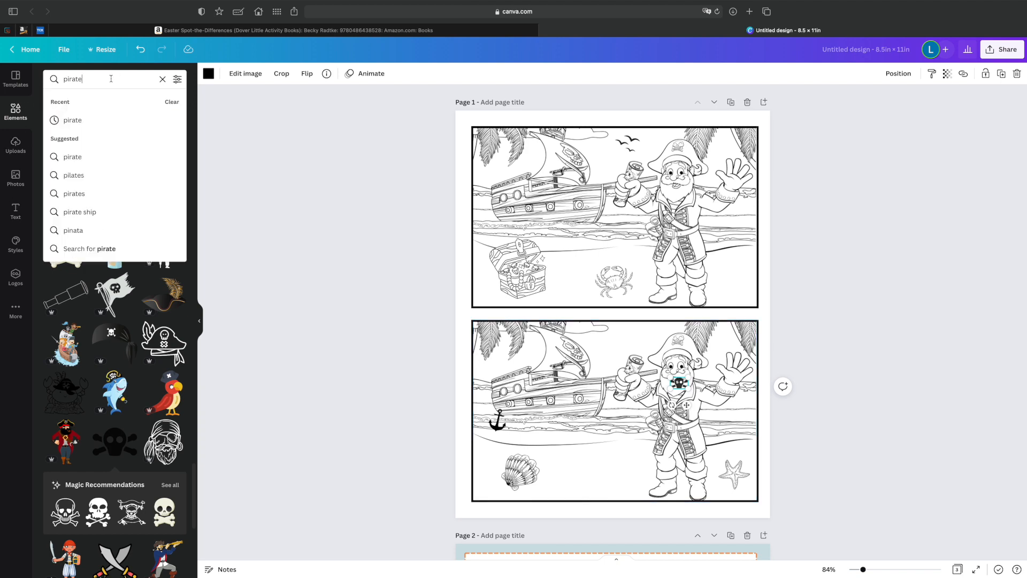
pyautogui.write('circle')
pyautogui.press('Return')
pyautogui.click(69, 171)
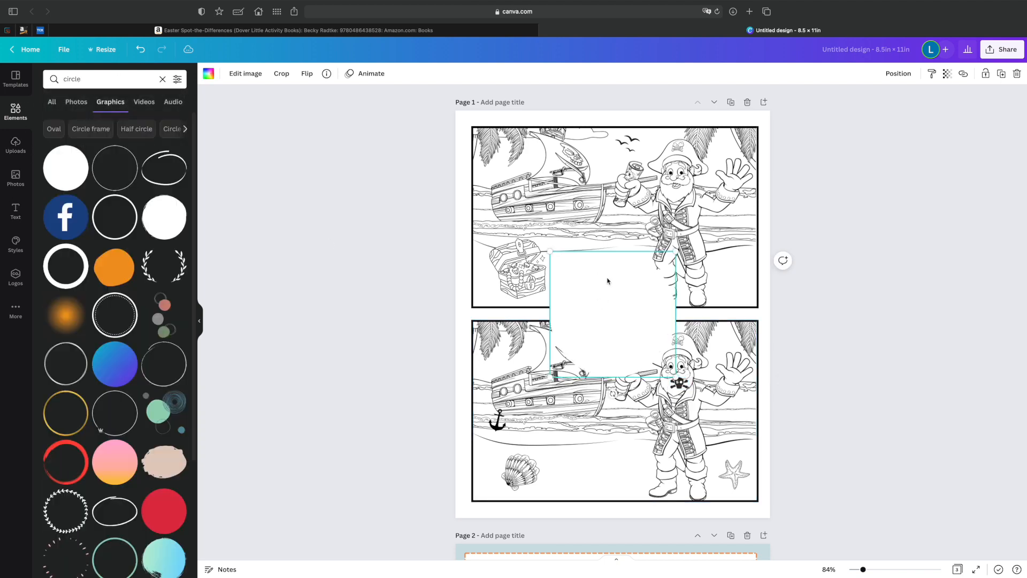
pyautogui.moveTo(676, 255); pyautogui.dragTo(570, 357)
pyautogui.moveTo(562, 366); pyautogui.dragTo(681, 339)
# Adjust the white circle's size and position so it covers only the hat emblem and leaves the hat's outline intact.
pyautogui.click(732, 344)
pyautogui.click(678, 344)
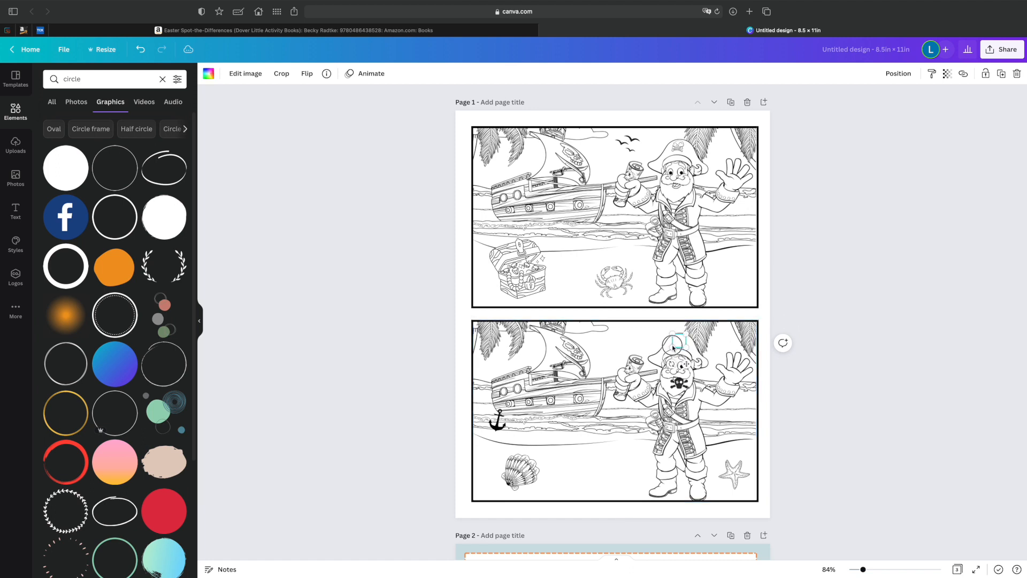
pyautogui.click(731, 341)
pyautogui.click(683, 348)
pyautogui.moveTo(688, 350); pyautogui.dragTo(688, 347)
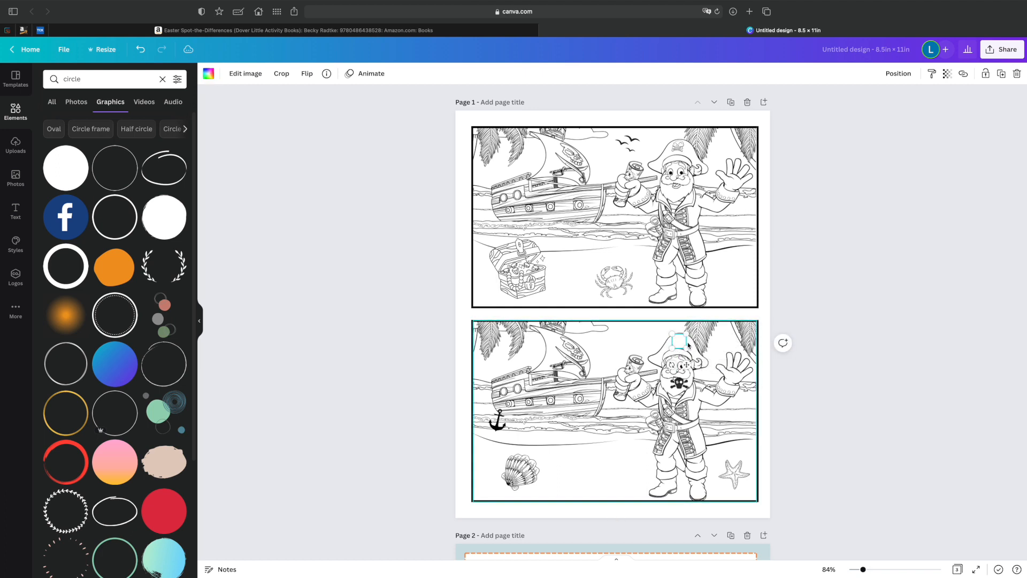
pyautogui.click(685, 365)
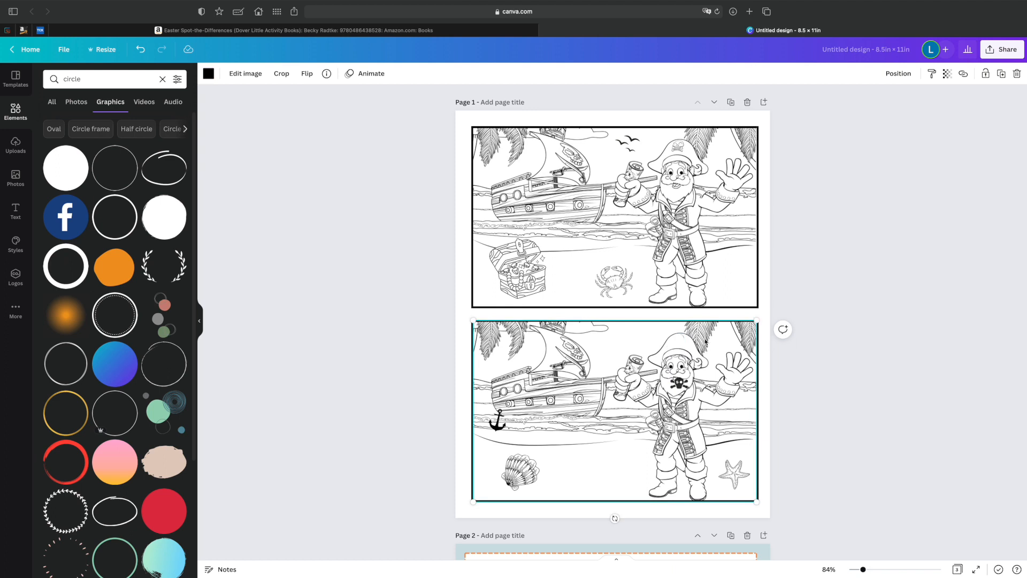
# Move the black skull-and-crossbones onto the lower pirate's hat, bring it in front of the white circle and centre it as the emblem.
pyautogui.moveTo(678, 384); pyautogui.dragTo(671, 344)
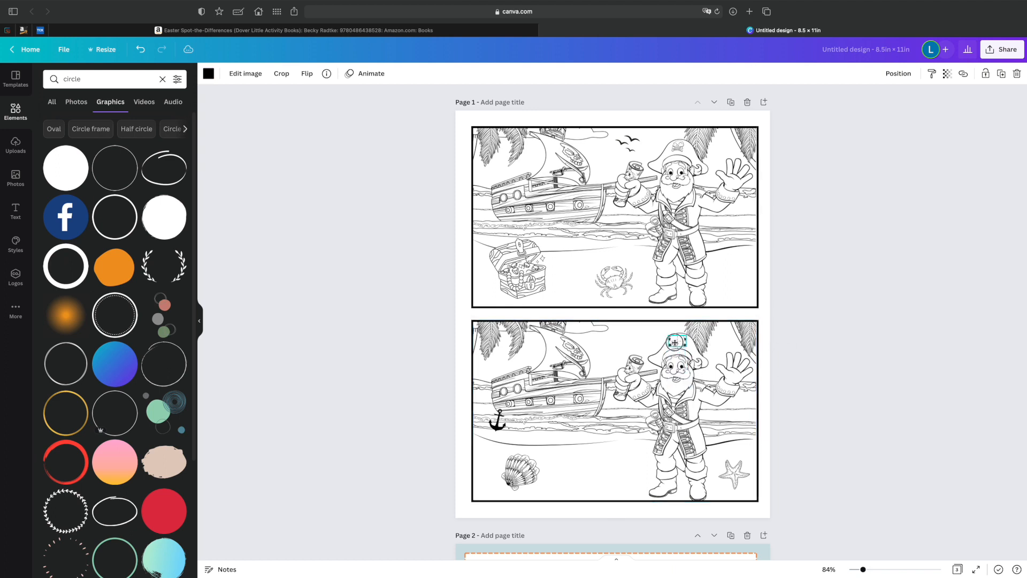
pyautogui.click(898, 73)
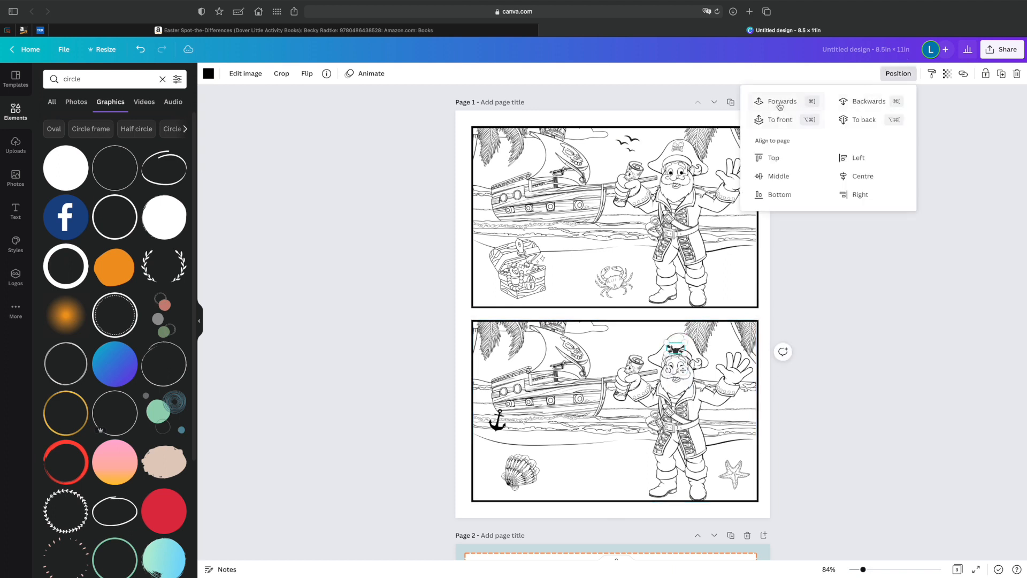
pyautogui.click(774, 225)
pyautogui.moveTo(675, 348); pyautogui.dragTo(677, 341)
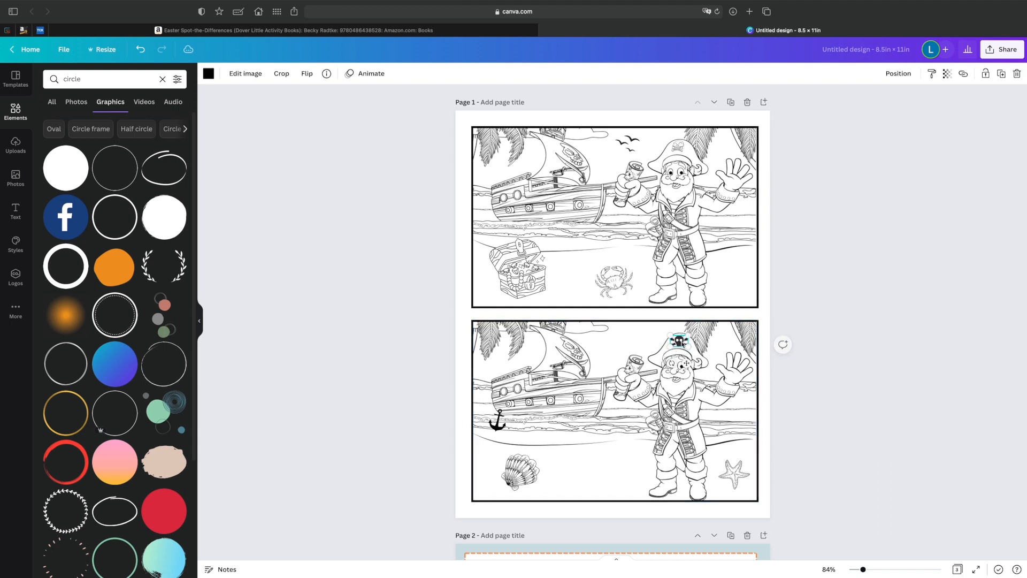
pyautogui.click(811, 374)
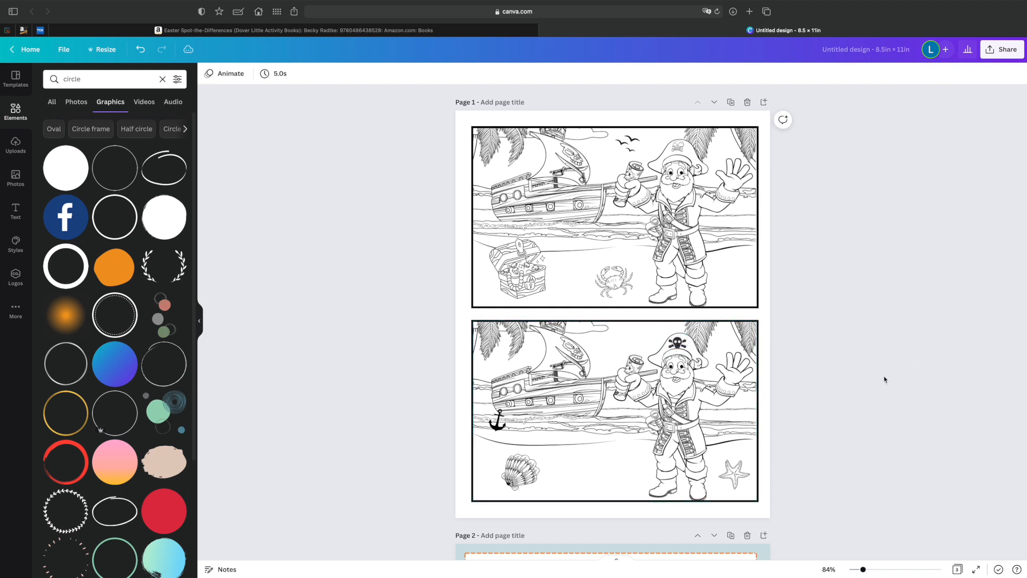
pyautogui.click(691, 348)
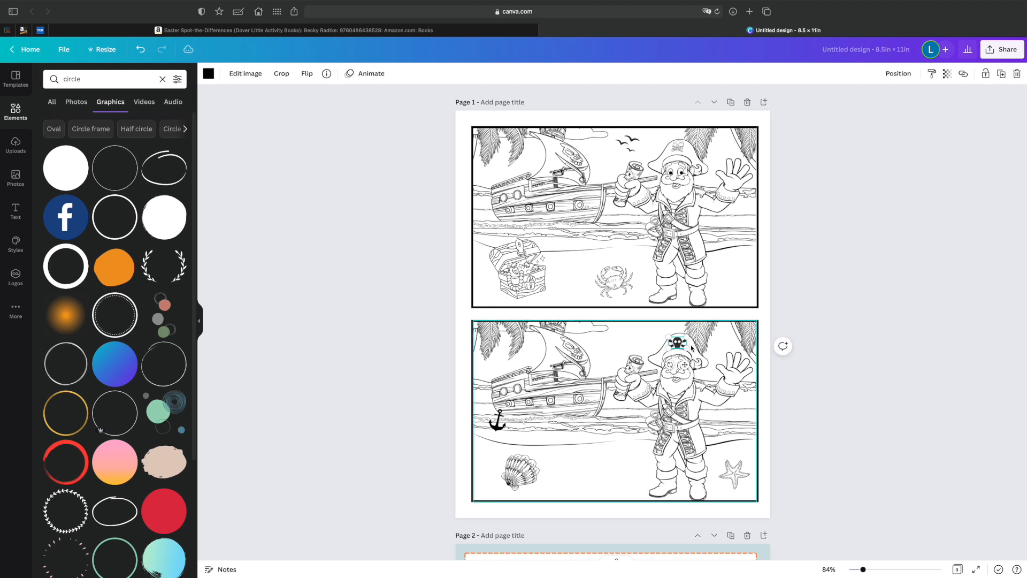
pyautogui.moveTo(685, 363); pyautogui.dragTo(685, 365)
pyautogui.click(813, 374)
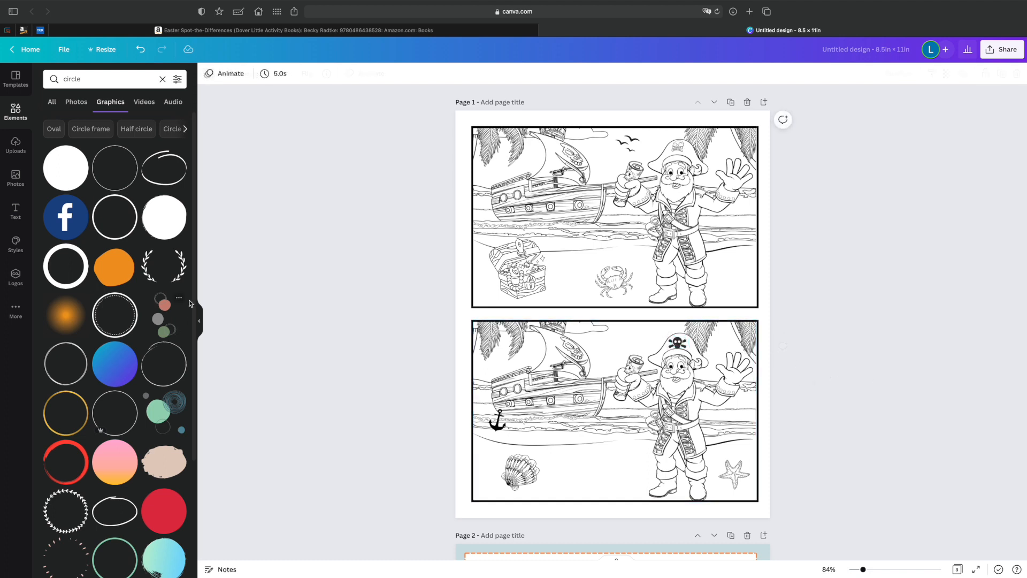
# Search the graphics for "parrot" and add the simple white cartoon parrot to the page.
pyautogui.click(90, 82)
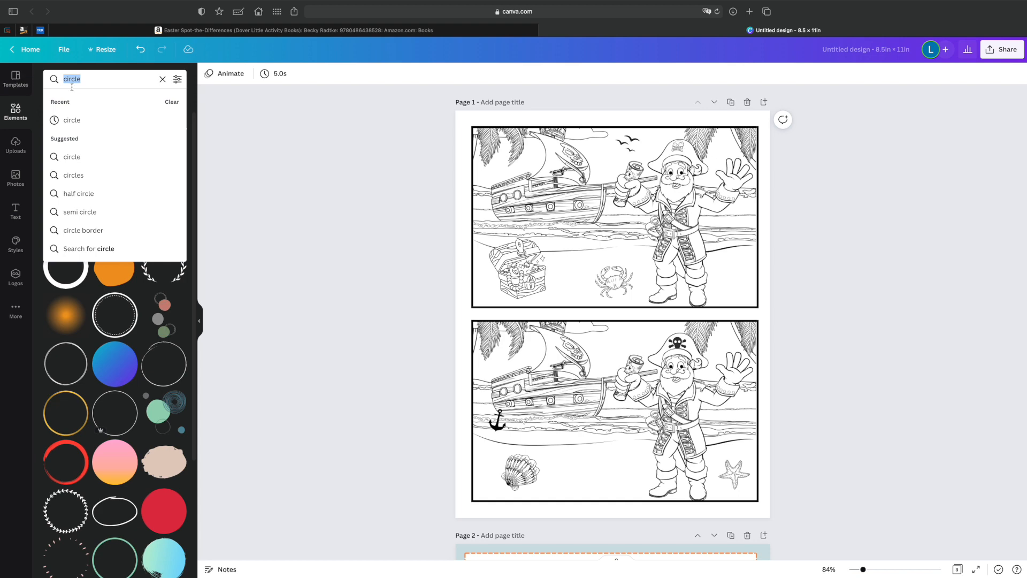
pyautogui.write('parrot')
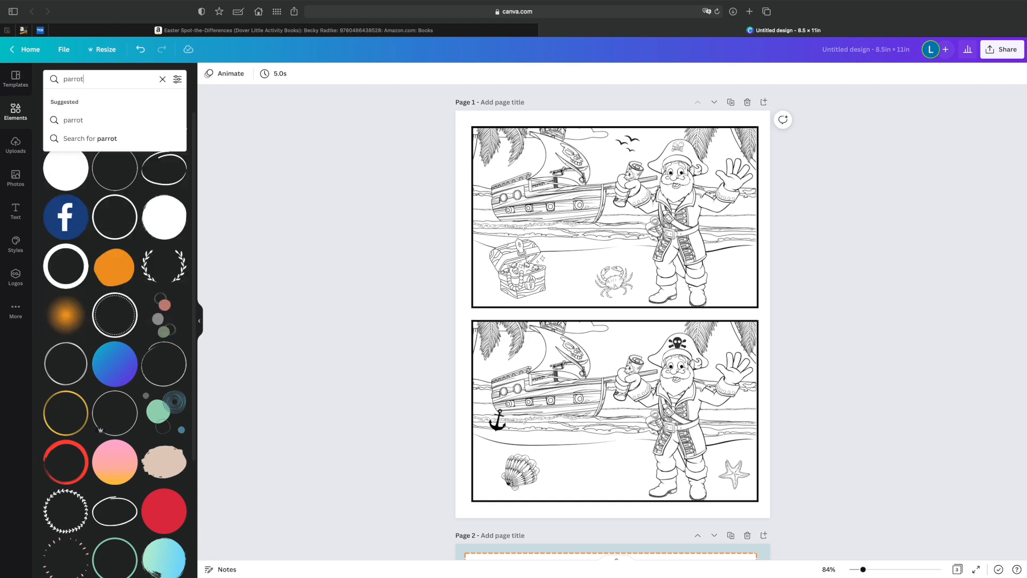
pyautogui.press('Return')
pyautogui.scroll(-2, 162, 276)
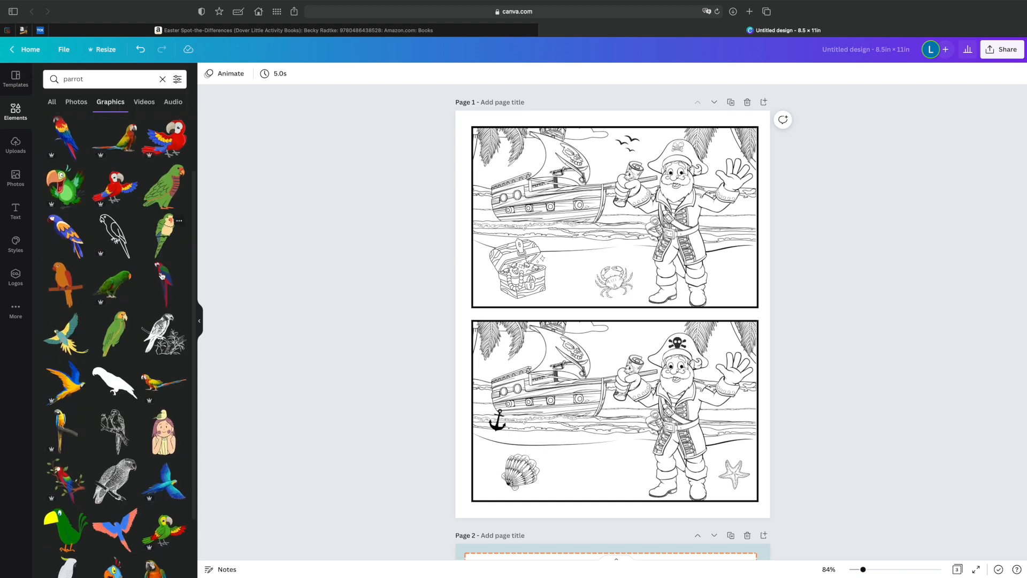
pyautogui.scroll(-5, 162, 276)
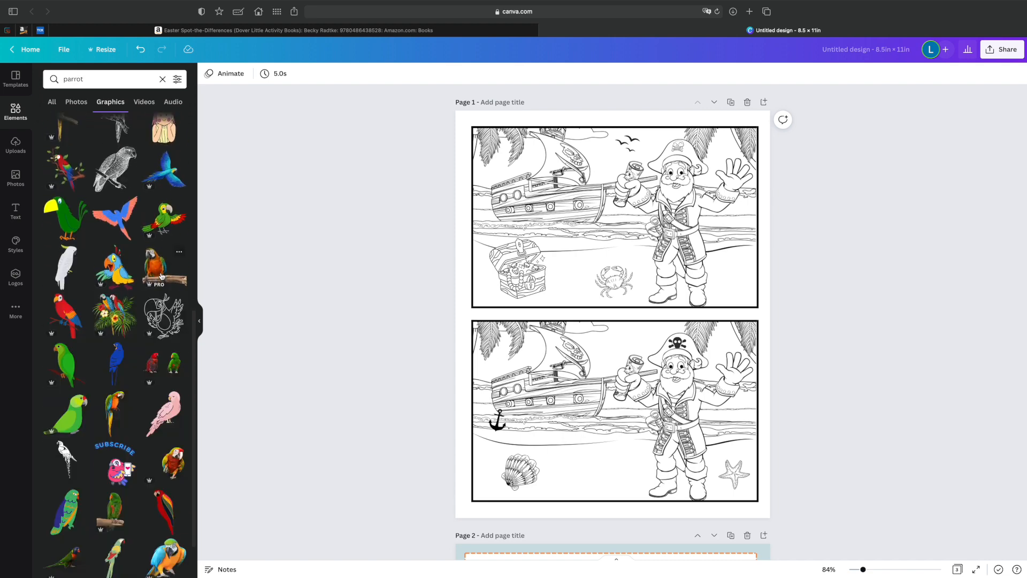
pyautogui.scroll(-6, 162, 275)
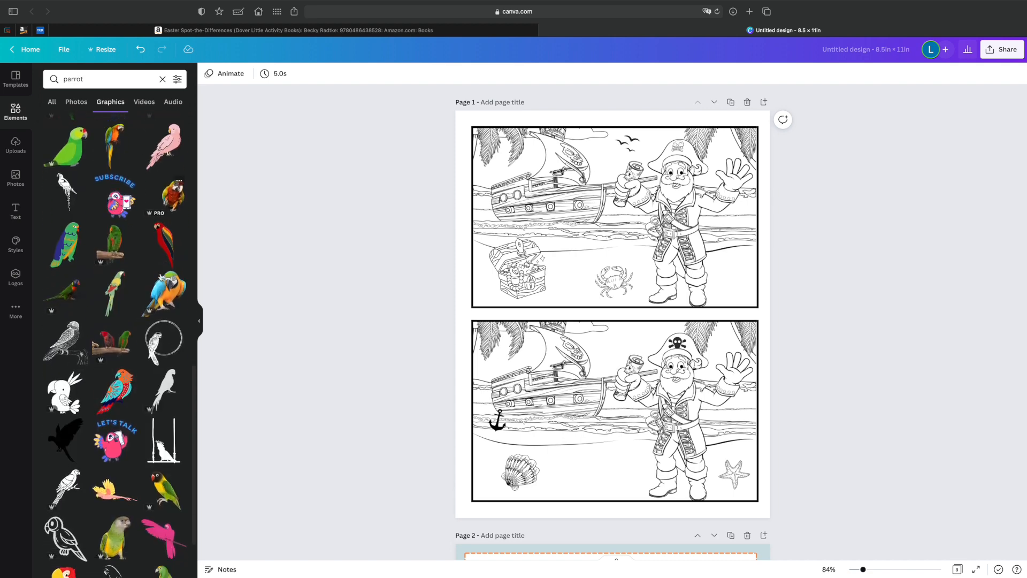
pyautogui.click(64, 327)
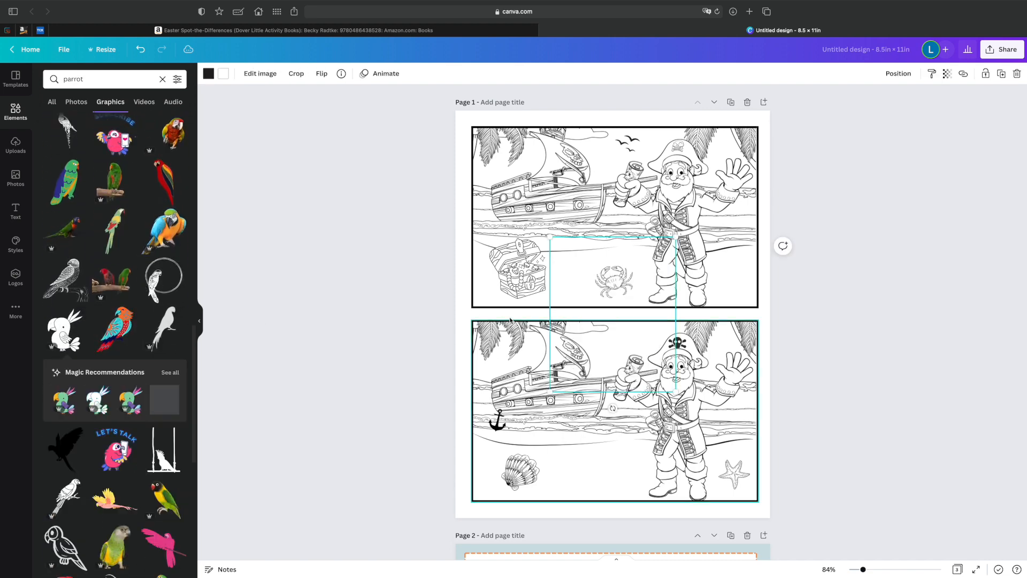
# Shrink the white parrot and perch it on the upper pirate's shoulder, beside his raised waving hand.
pyautogui.moveTo(676, 237); pyautogui.dragTo(549, 300)
pyautogui.moveTo(589, 363); pyautogui.dragTo(716, 367)
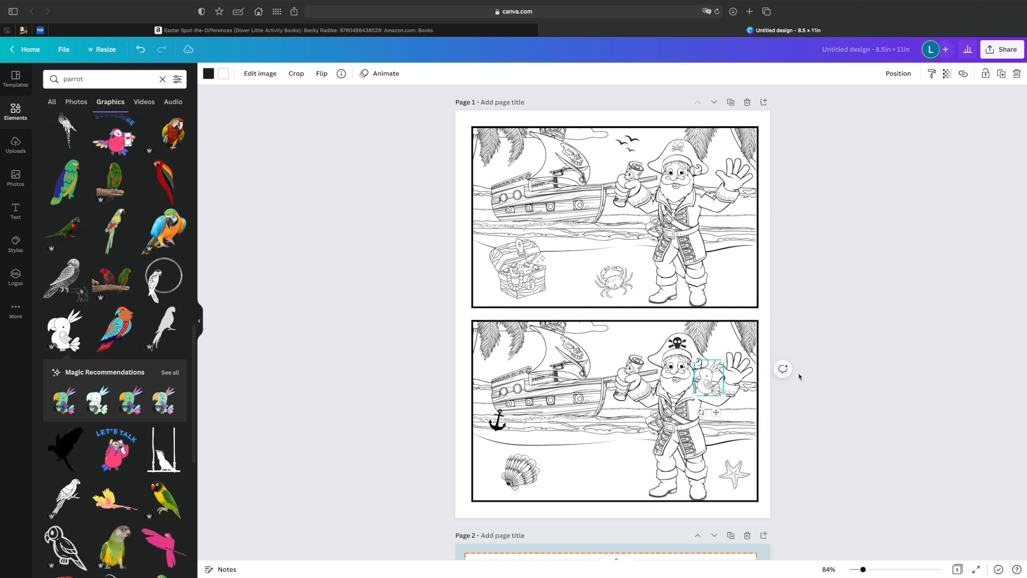
pyautogui.click(866, 380)
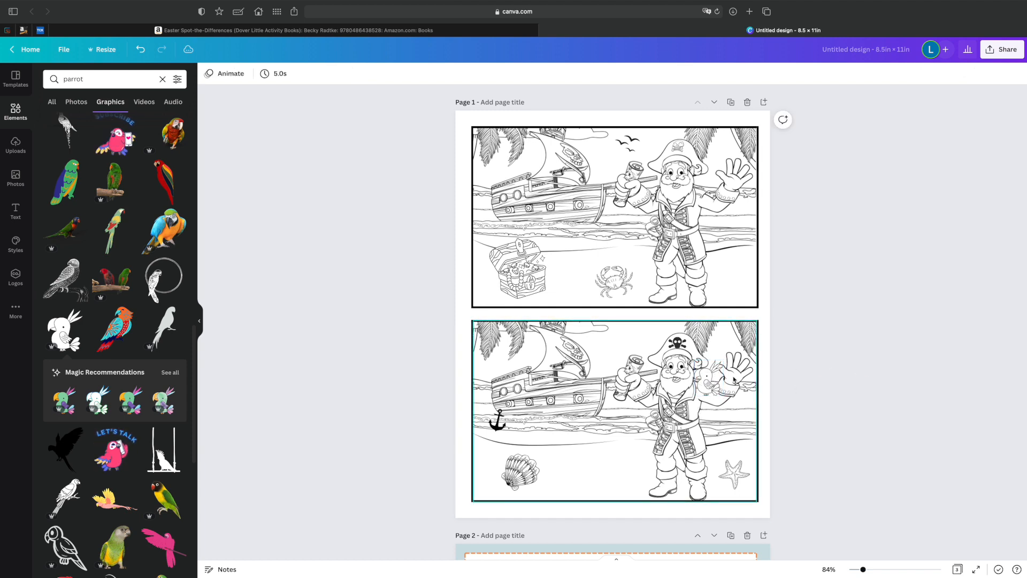
pyautogui.moveTo(722, 378); pyautogui.dragTo(706, 182)
pyautogui.click(937, 236)
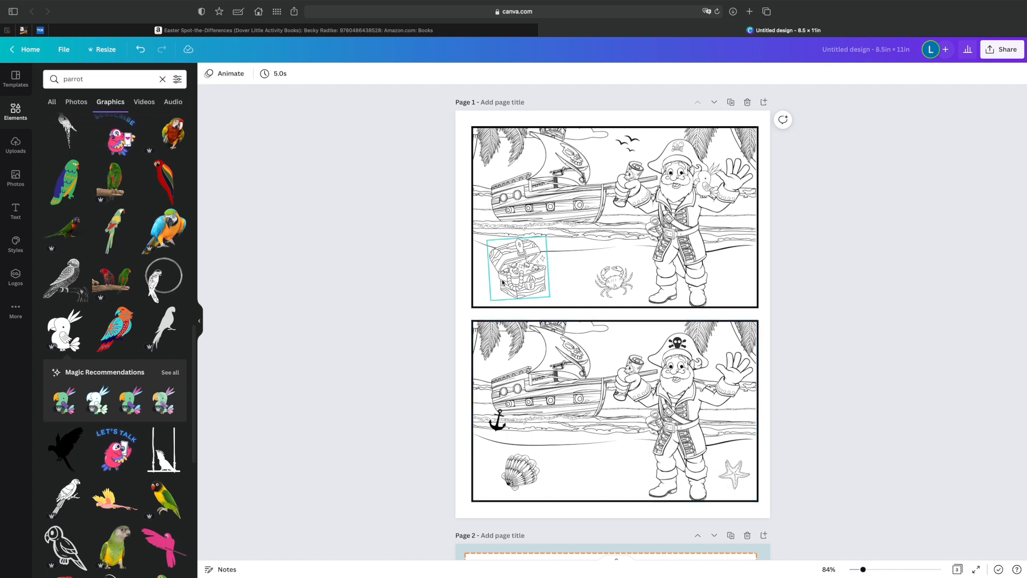
# Move the seashell from the lower scene to the upper scene's sand beside the pirate's boots and make it smaller.
pyautogui.moveTo(538, 483); pyautogui.dragTo(727, 264)
pyautogui.moveTo(732, 271); pyautogui.dragTo(733, 268)
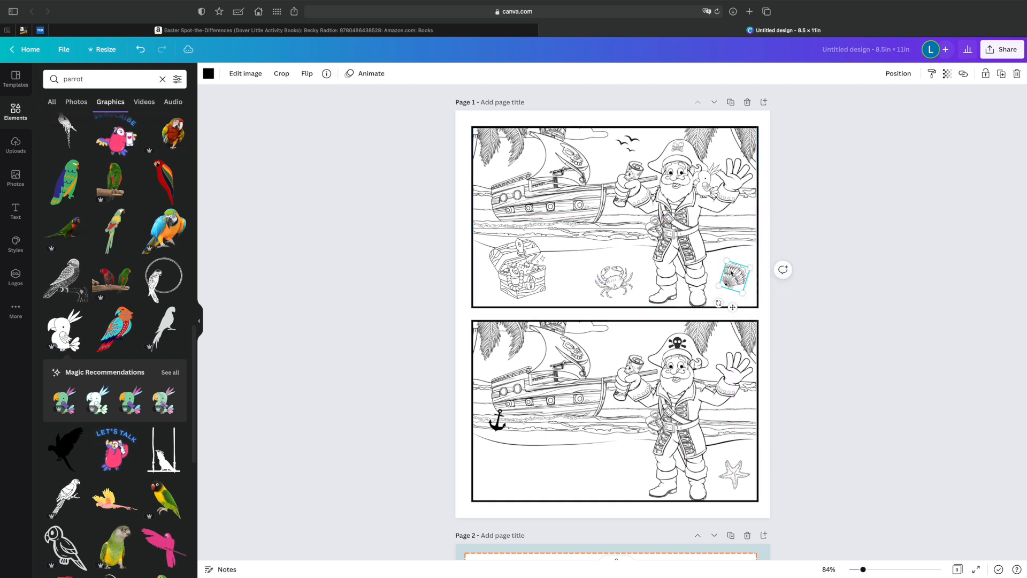
pyautogui.click(734, 472)
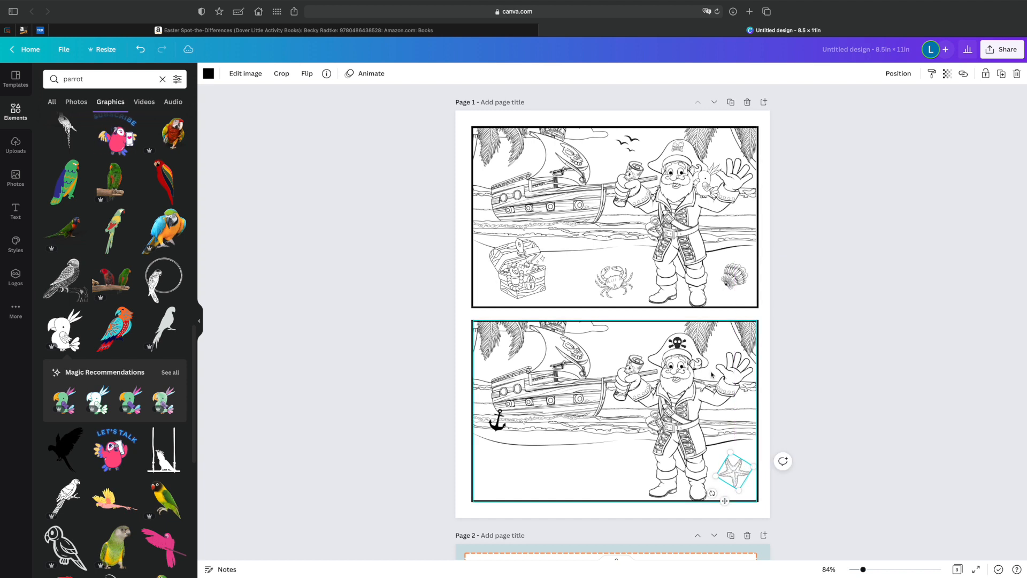
pyautogui.click(607, 285)
# Place a copy of the treasure chest on the lower scene's sand below the anchor and nudge the upper scene's crab slightly.
pyautogui.click(523, 275)
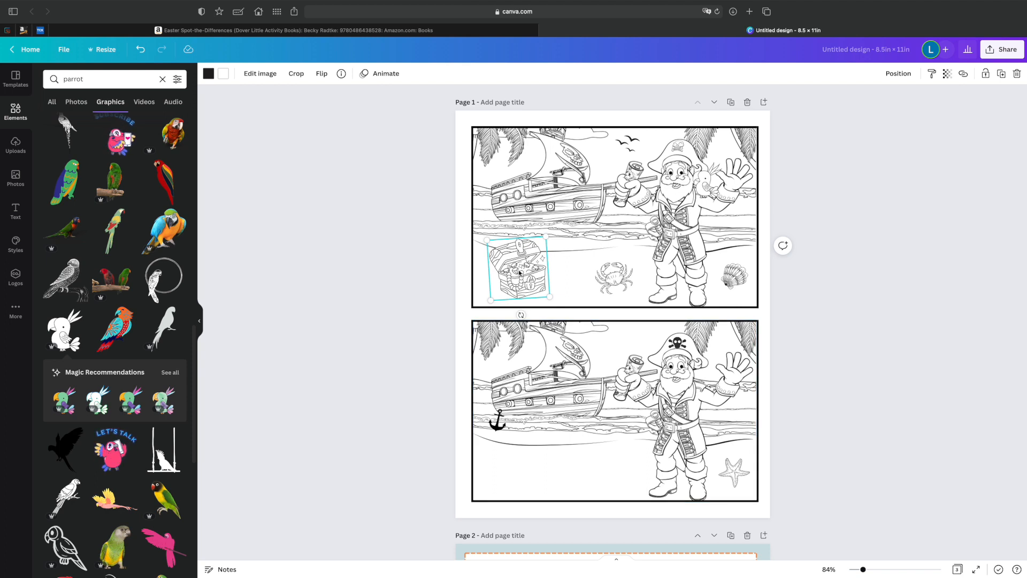
pyautogui.moveTo(519, 270); pyautogui.dragTo(520, 455)
pyautogui.click(622, 451)
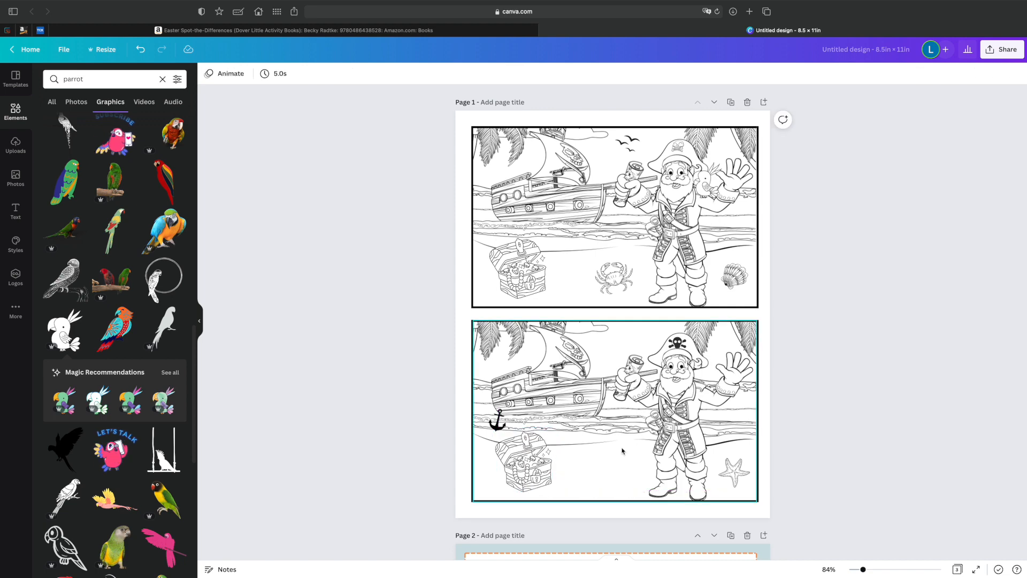
pyautogui.moveTo(613, 276); pyautogui.dragTo(613, 277)
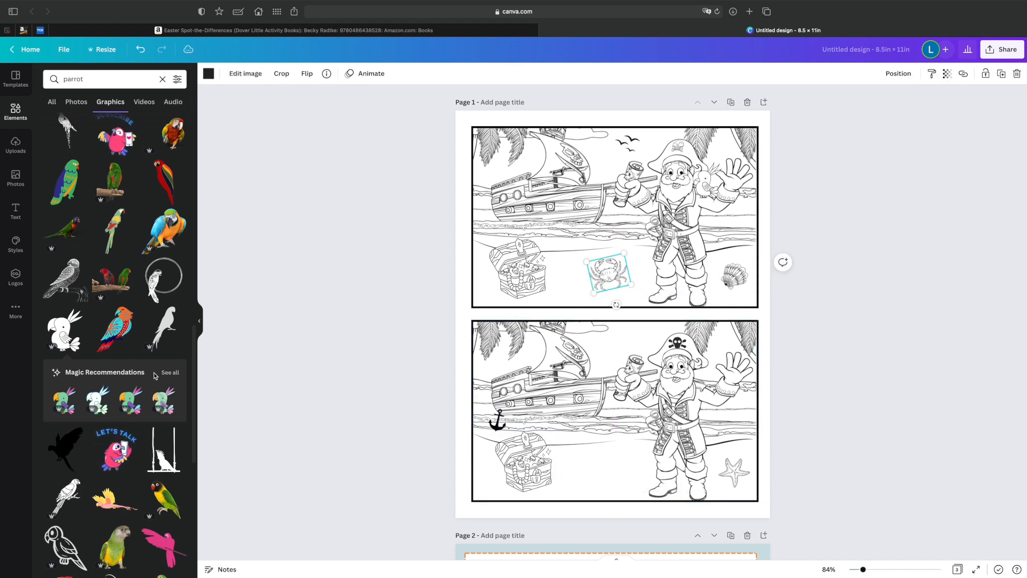
# Add a line-art hermit crab from the crab graphics and place it small between the lower scene's chest and pirate.
pyautogui.scroll(-2, 155, 376)
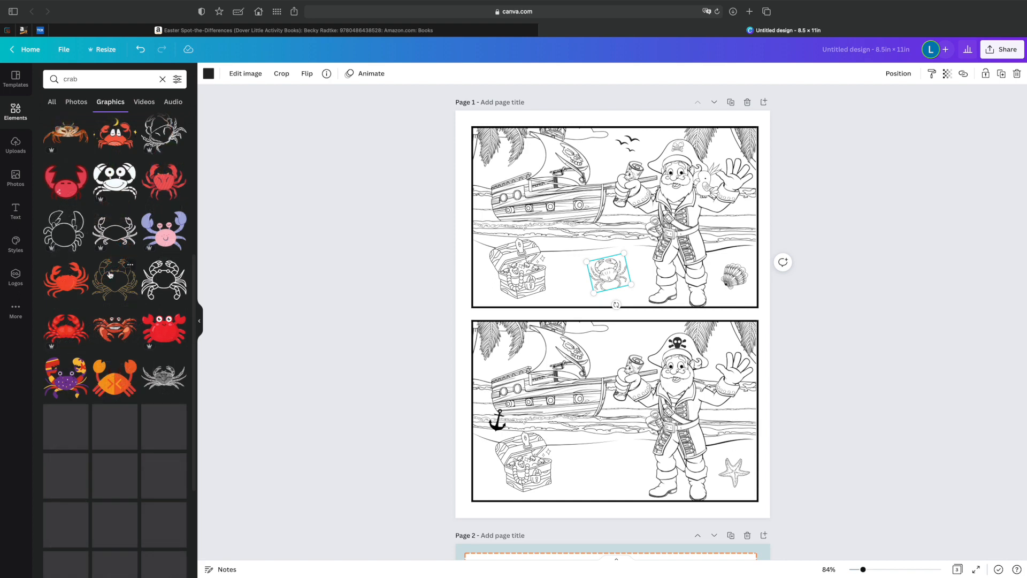
pyautogui.scroll(-5, 110, 275)
pyautogui.scroll(-10, 110, 275)
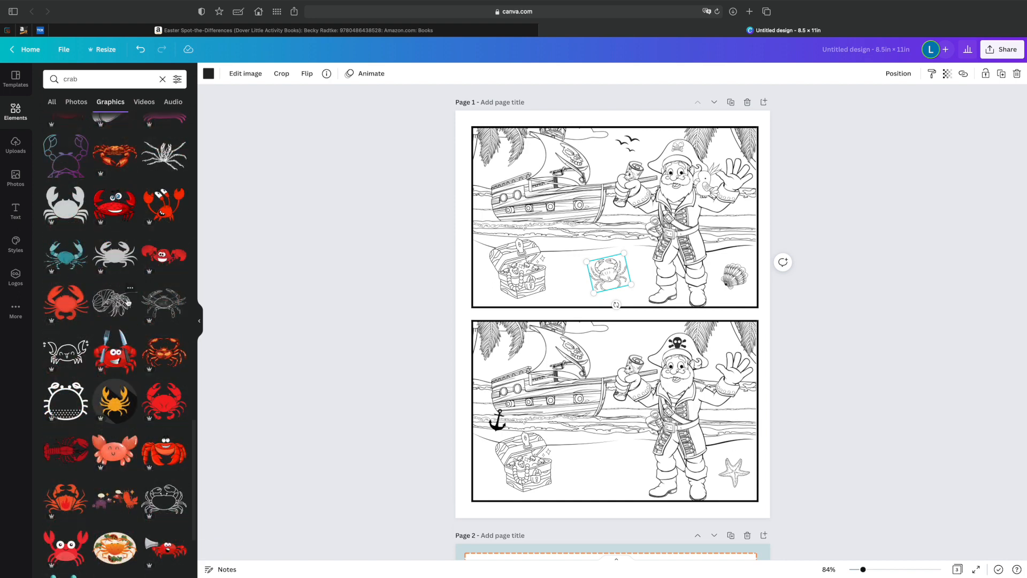
pyautogui.moveTo(109, 312); pyautogui.dragTo(616, 459)
pyautogui.moveTo(587, 469); pyautogui.dragTo(606, 503)
# Search the graphics for "sand castle" and place the small line-art castle between the lower scene's chest and pirate.
pyautogui.click(46, 79)
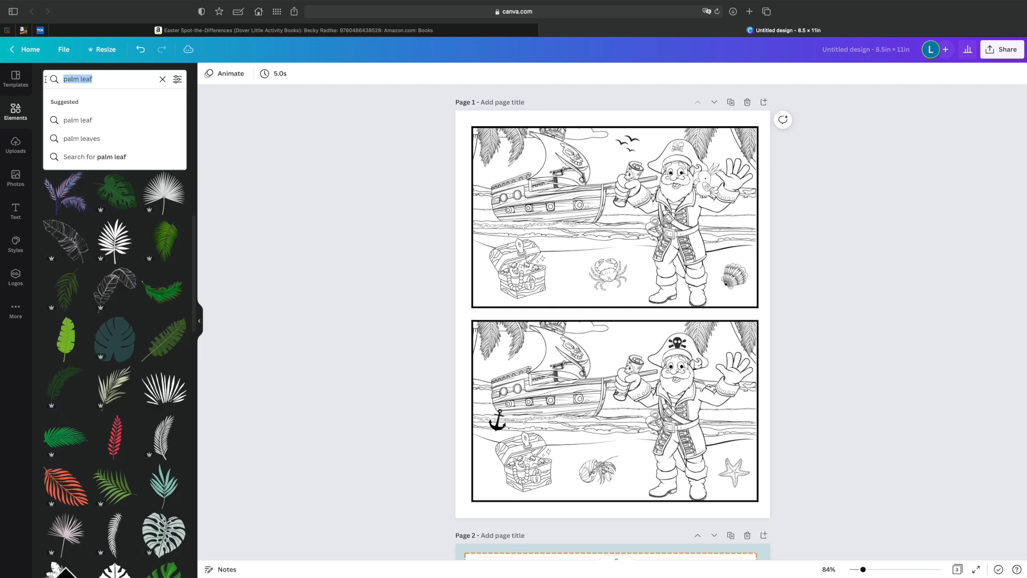
pyautogui.write('sa')
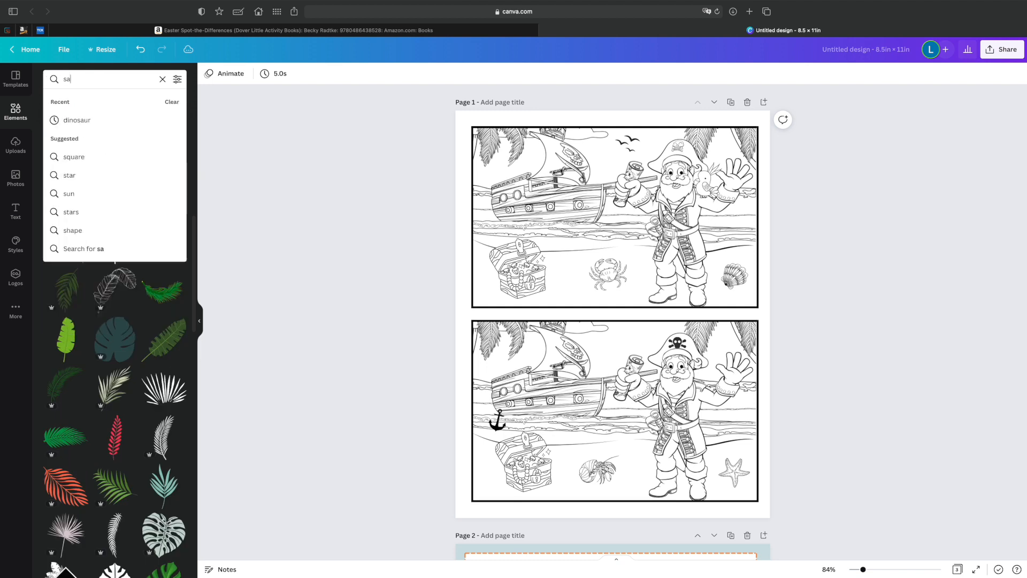
pyautogui.write('nd castle')
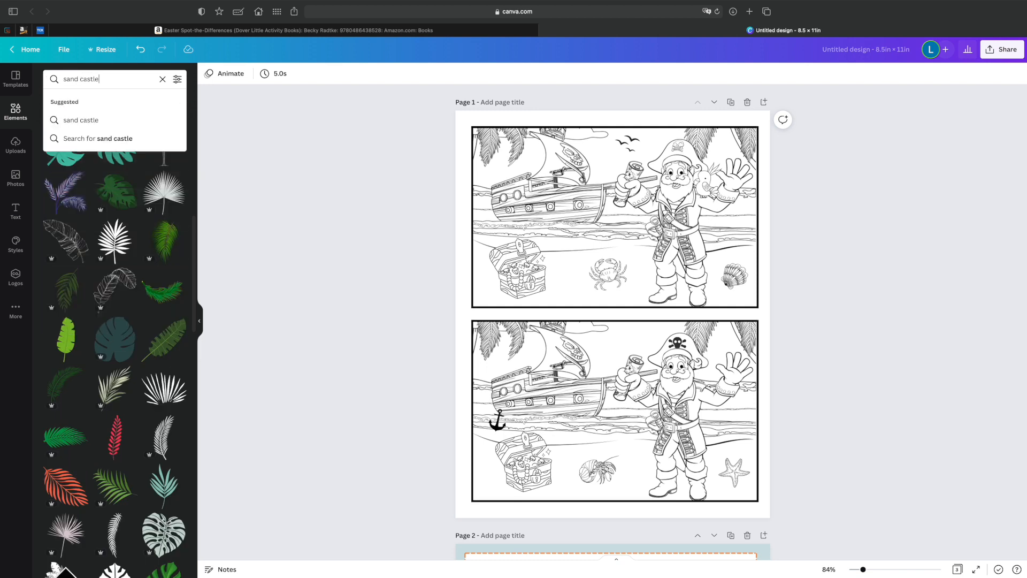
pyautogui.press('Return')
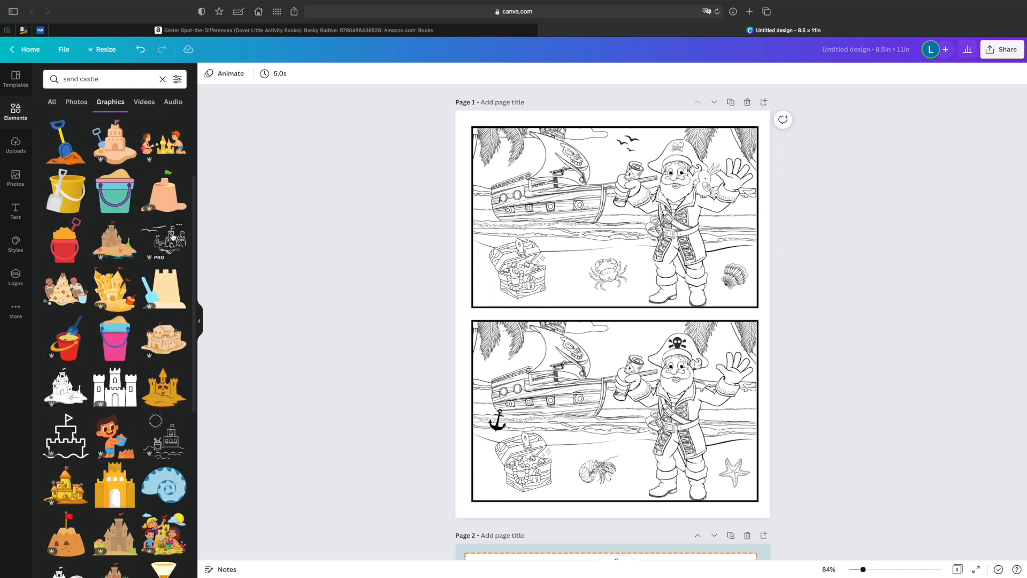
pyautogui.click(172, 238)
pyautogui.moveTo(678, 354); pyautogui.dragTo(642, 435)
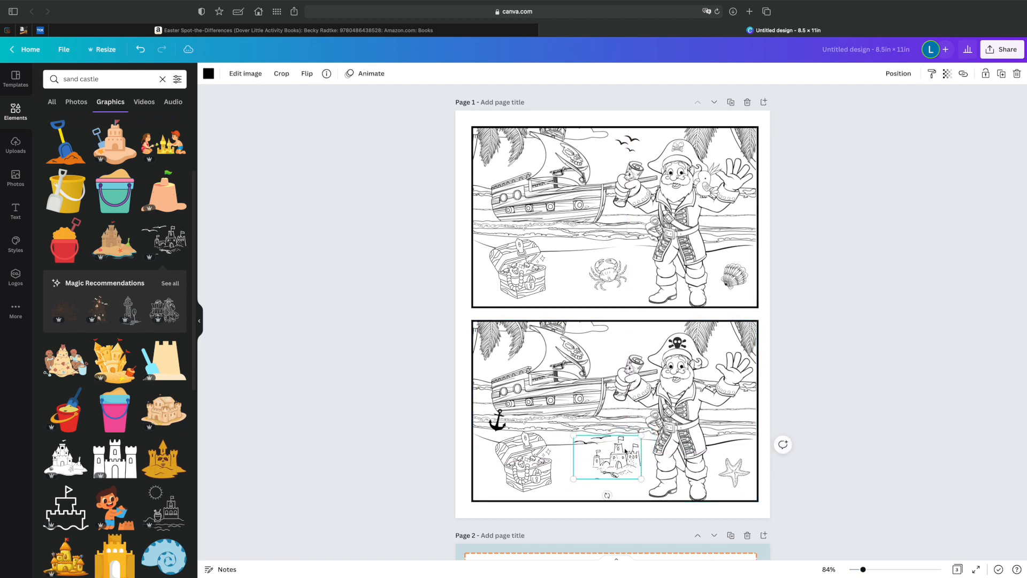
pyautogui.click(906, 419)
# Duplicate the upper scene's flock of birds and place the copy in the lower scene's sky, tilted the opposite way.
pyautogui.click(622, 144)
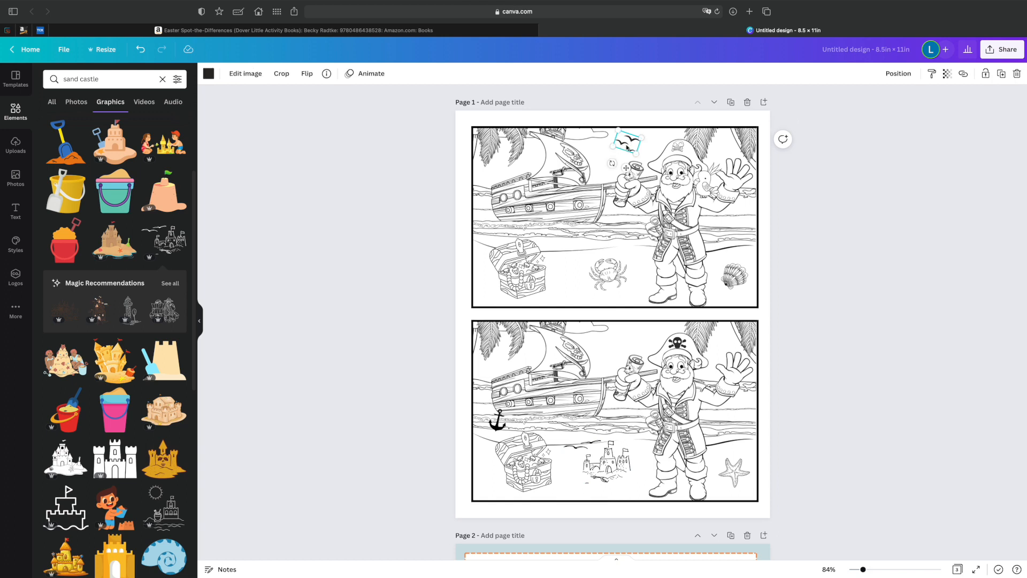
pyautogui.press('super+d')
pyautogui.moveTo(633, 150); pyautogui.dragTo(627, 353)
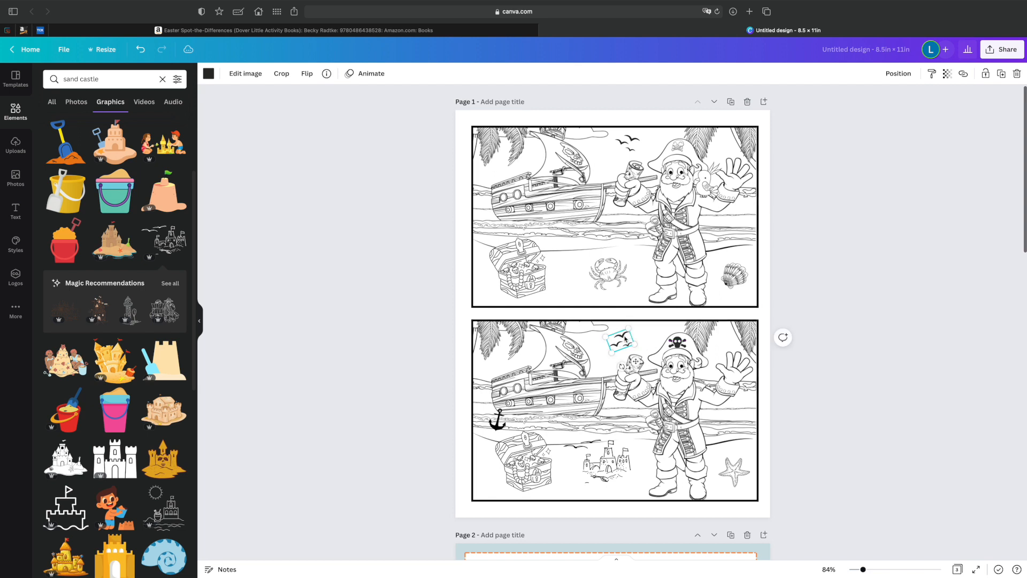
pyautogui.moveTo(626, 339); pyautogui.dragTo(625, 338)
pyautogui.click(904, 336)
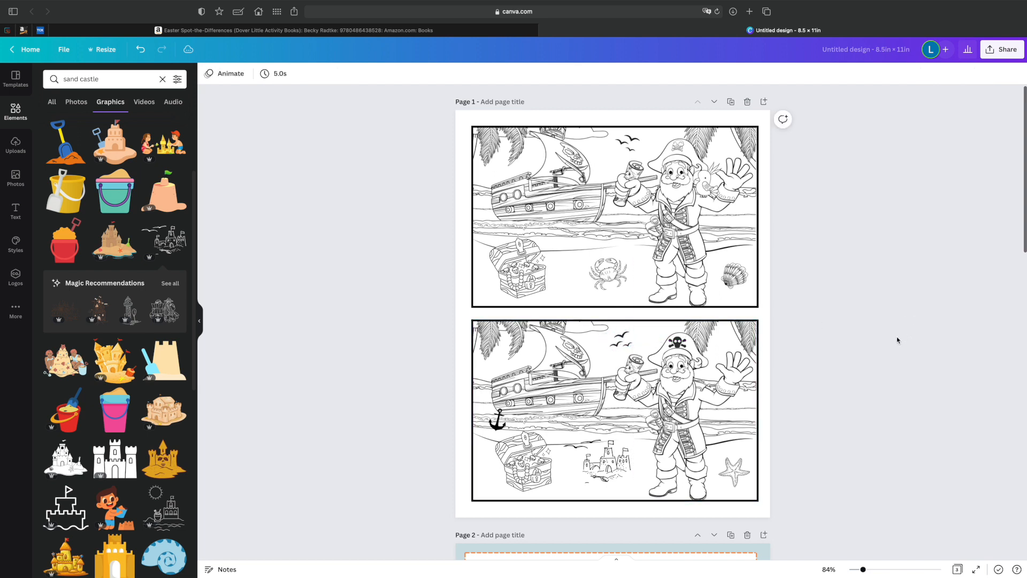
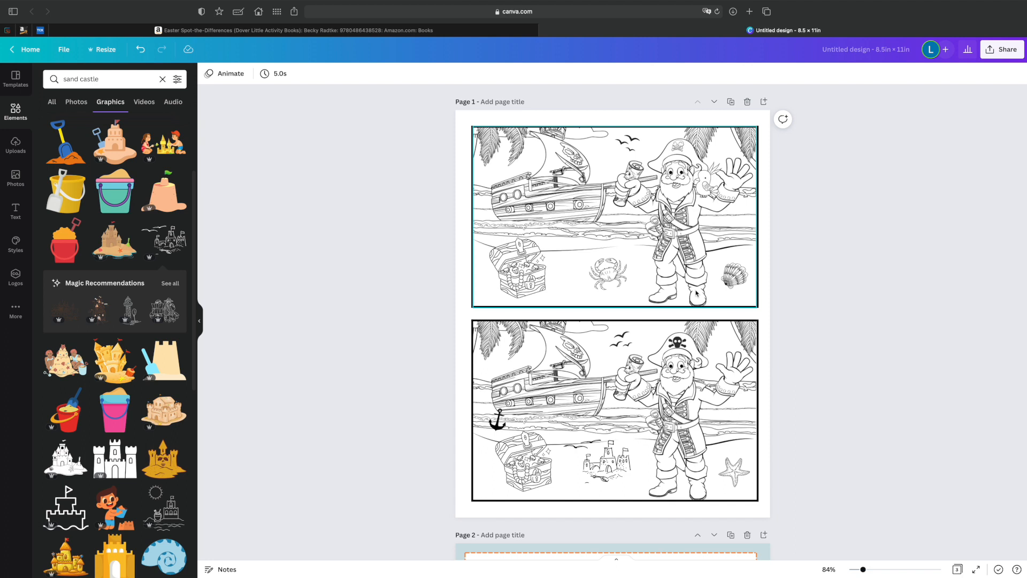
# Compare the two pirate scenes object by object, checking the birds, crab, anchor, seashell and hat emblem for differences.
pyautogui.click(635, 145)
pyautogui.click(620, 269)
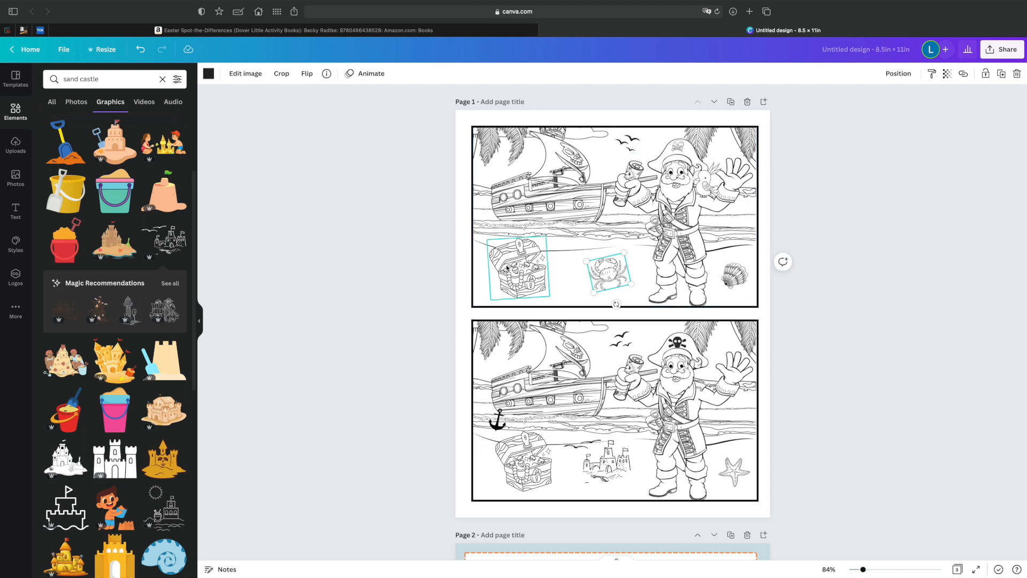
pyautogui.click(501, 423)
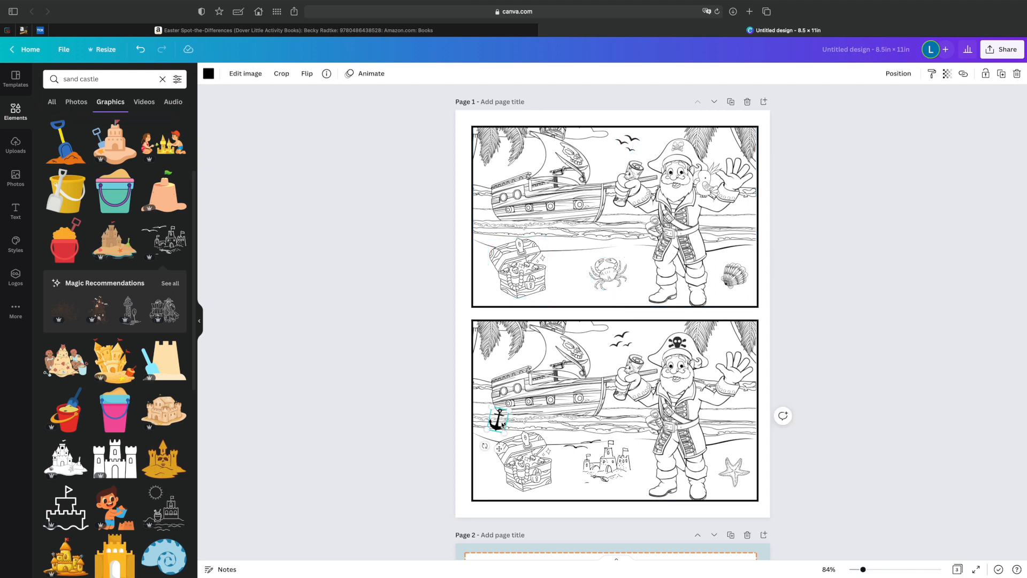
pyautogui.click(727, 230)
pyautogui.click(734, 278)
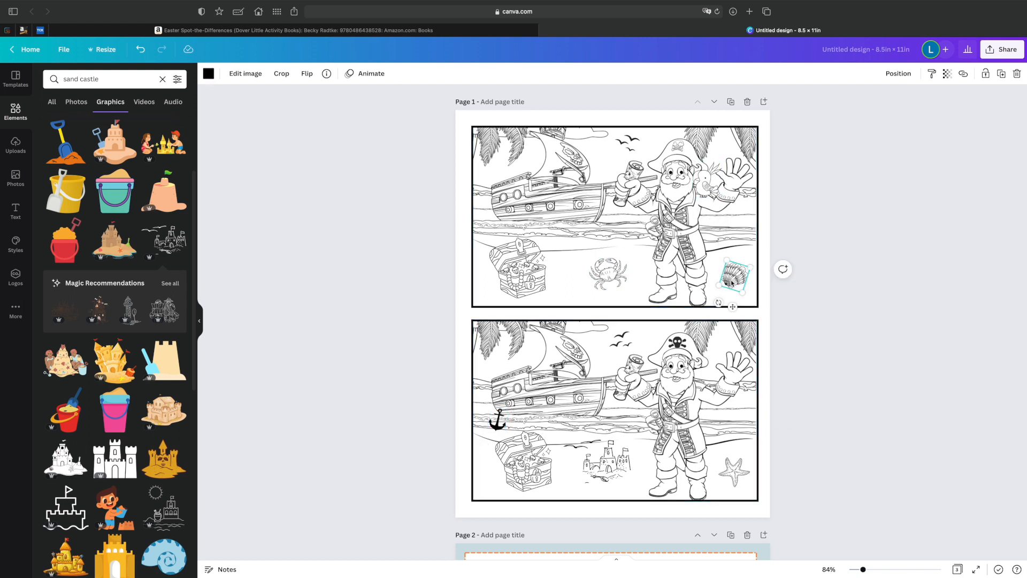
pyautogui.click(677, 342)
pyautogui.scroll(-3, 99, 373)
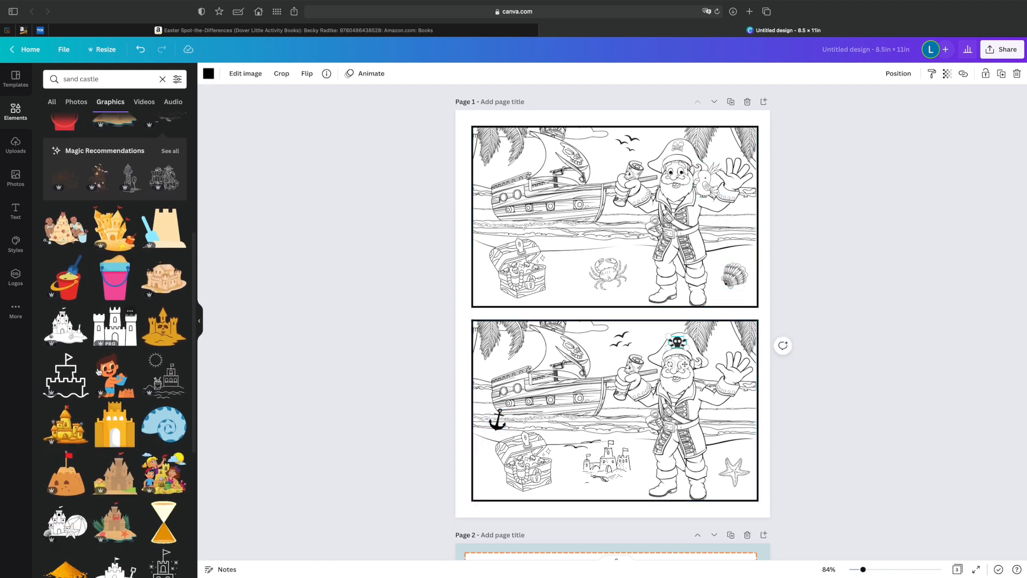
pyautogui.scroll(10, 98, 373)
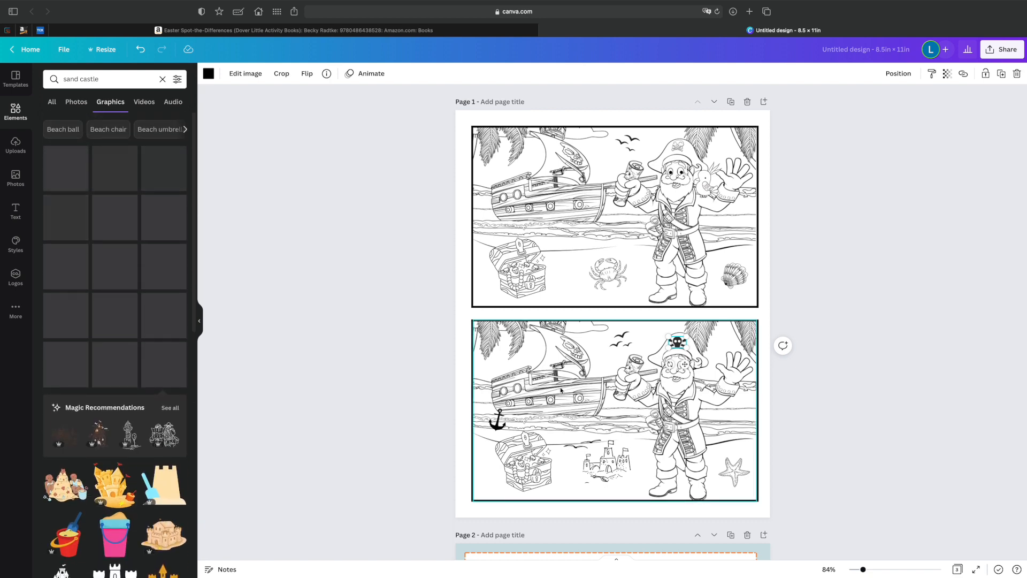
pyautogui.press('Escape')
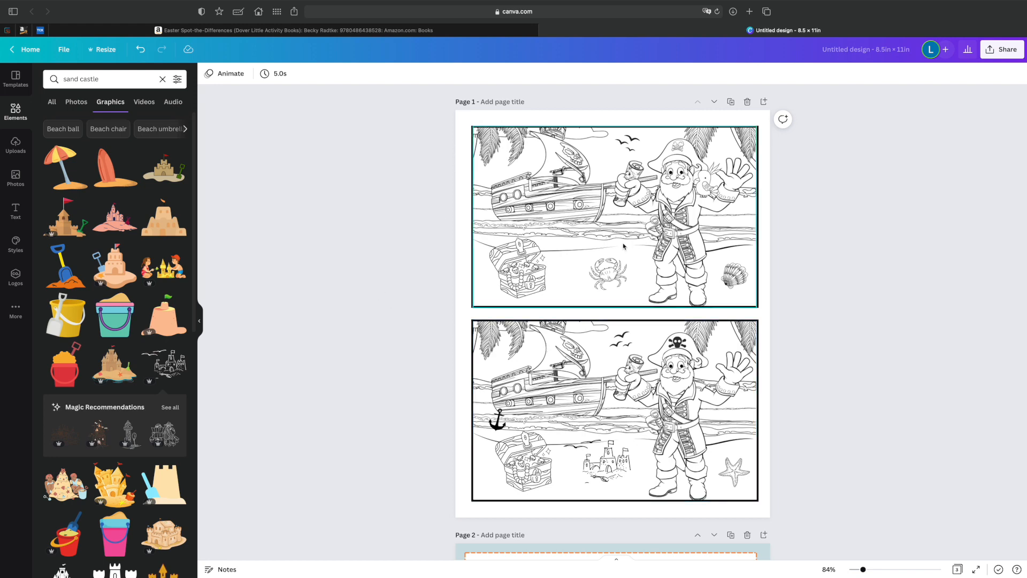
# Group all objects of the lower scene, move the group closer to the upper scene, and shift both scenes slightly.
pyautogui.scroll(-5, 624, 248)
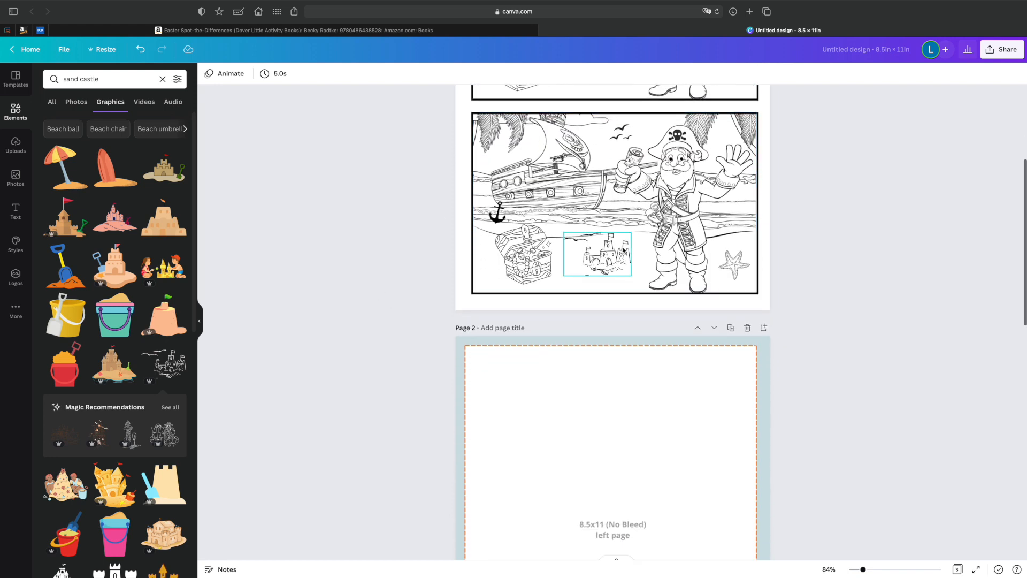
pyautogui.scroll(3, 651, 363)
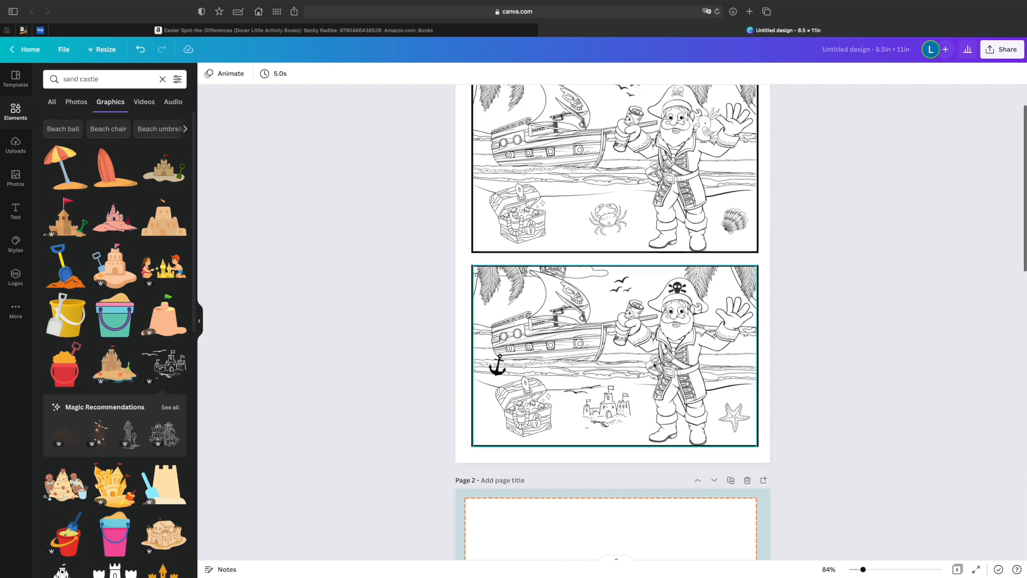
pyautogui.moveTo(437, 272); pyautogui.dragTo(810, 438)
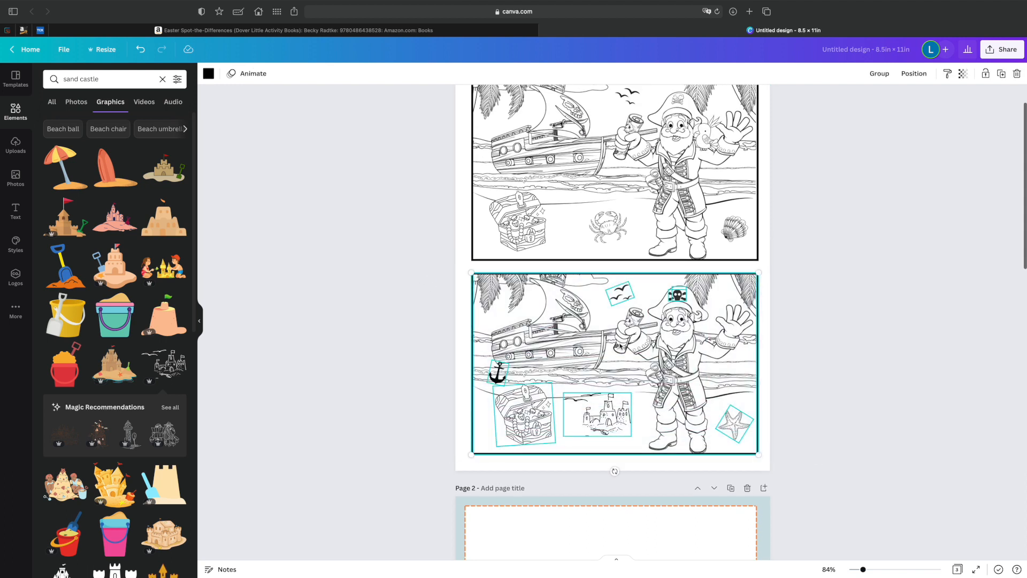
pyautogui.click(878, 73)
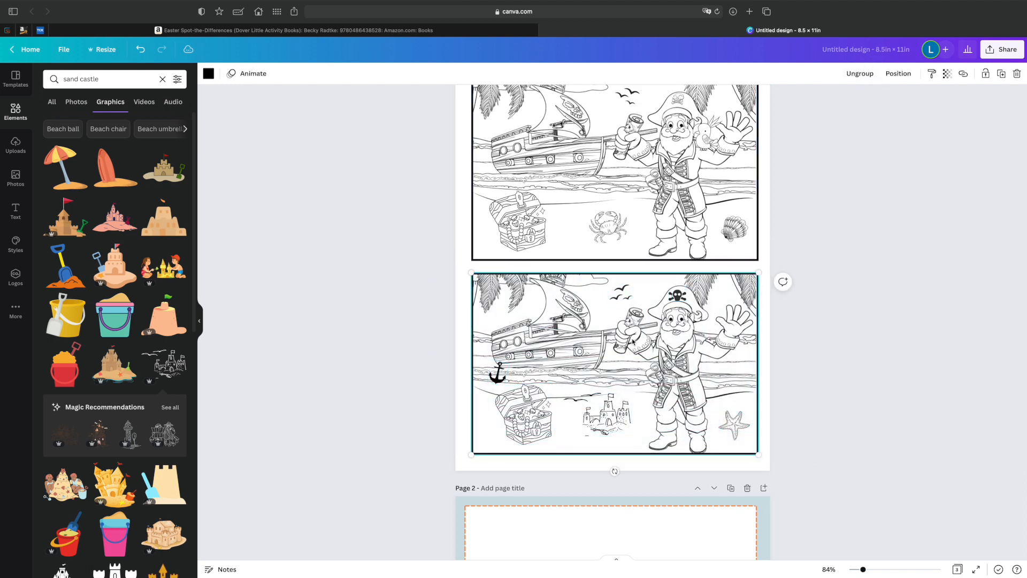
pyautogui.moveTo(610, 354); pyautogui.dragTo(608, 348)
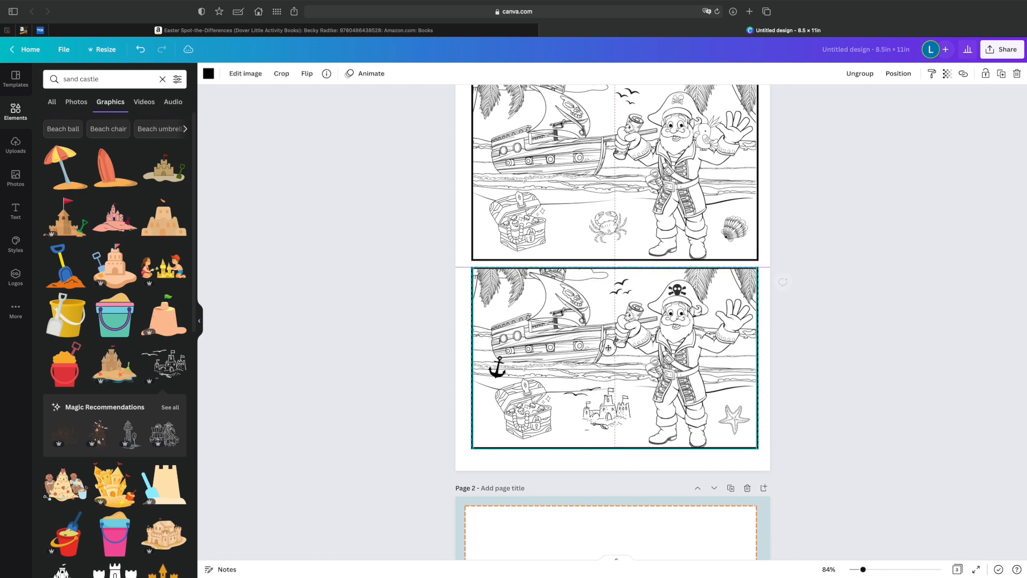
pyautogui.scroll(2, 608, 346)
pyautogui.moveTo(386, 149); pyautogui.dragTo(616, 395)
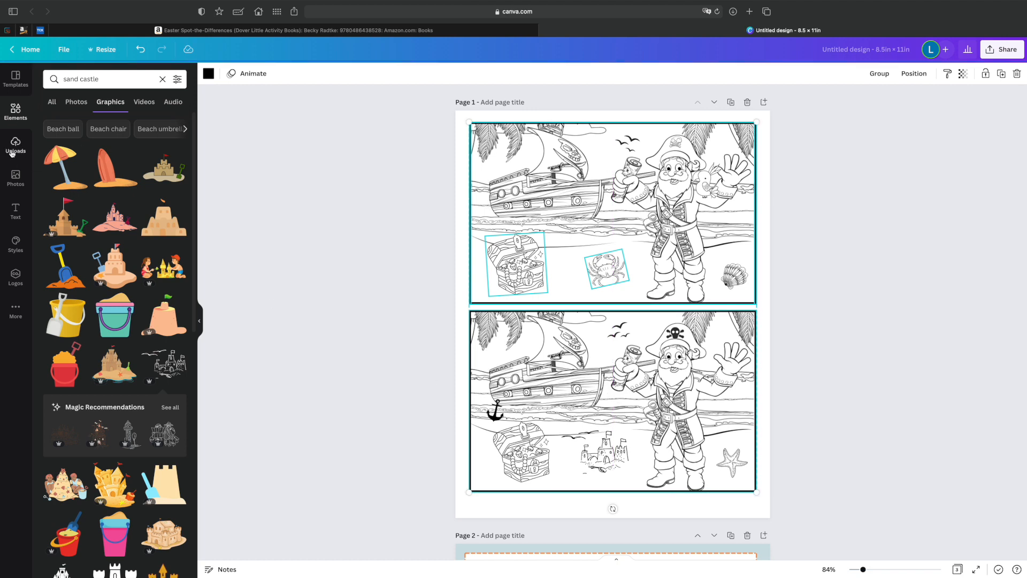
# Place the uploaded 8.5x11 (No Bleed) right page template on page 1, scale it to fill the page and send it behind the scenes.
pyautogui.click(16, 154)
pyautogui.moveTo(495, 163); pyautogui.dragTo(454, 109)
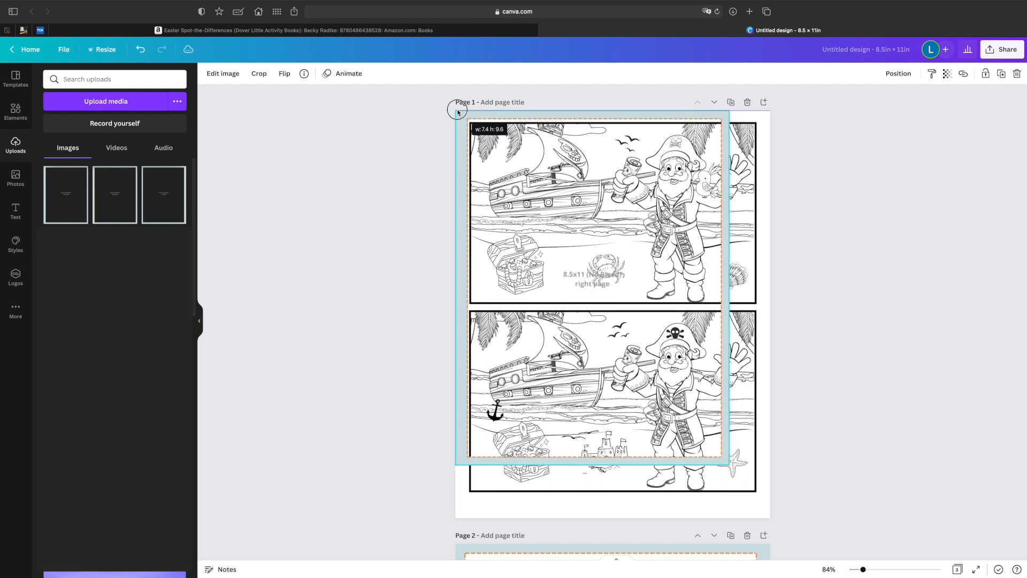
pyautogui.moveTo(729, 465); pyautogui.dragTo(770, 518)
pyautogui.click(898, 74)
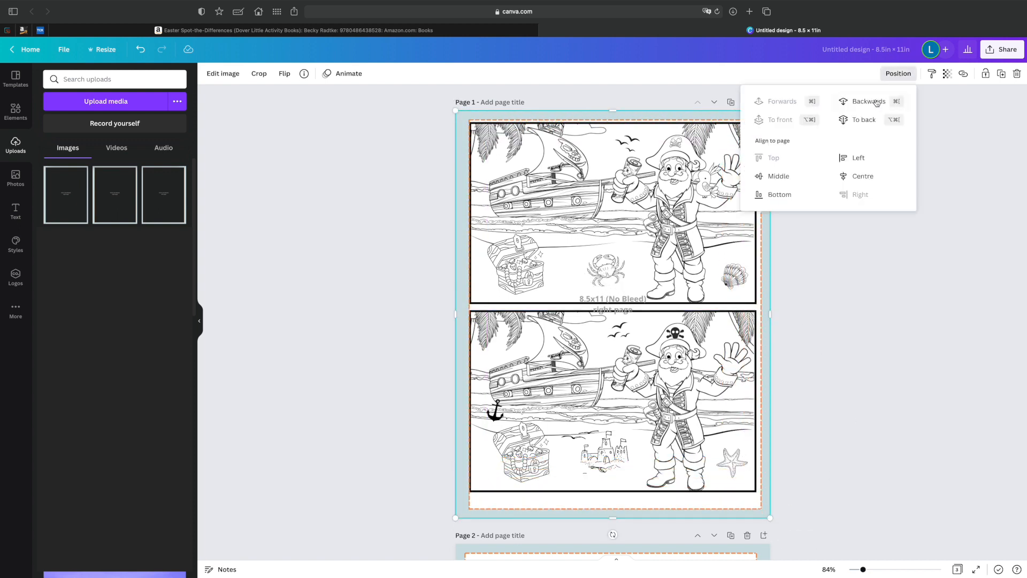
pyautogui.click(952, 349)
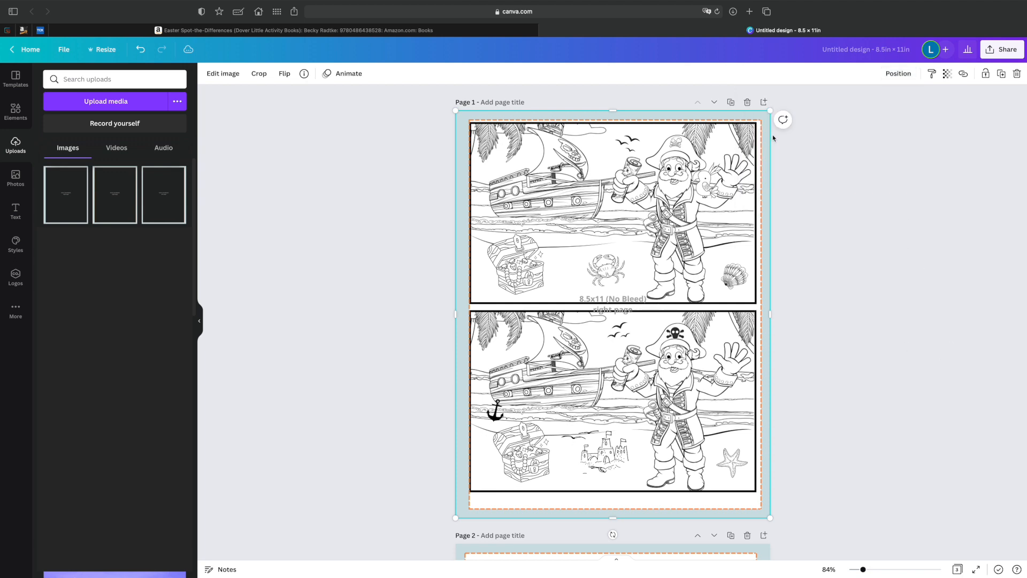
pyautogui.click(816, 159)
# Move the upper scene inside the template's dashed margin, and shrink the lower scene and centre it within that margin.
pyautogui.moveTo(648, 214); pyautogui.dragTo(650, 215)
pyautogui.click(904, 332)
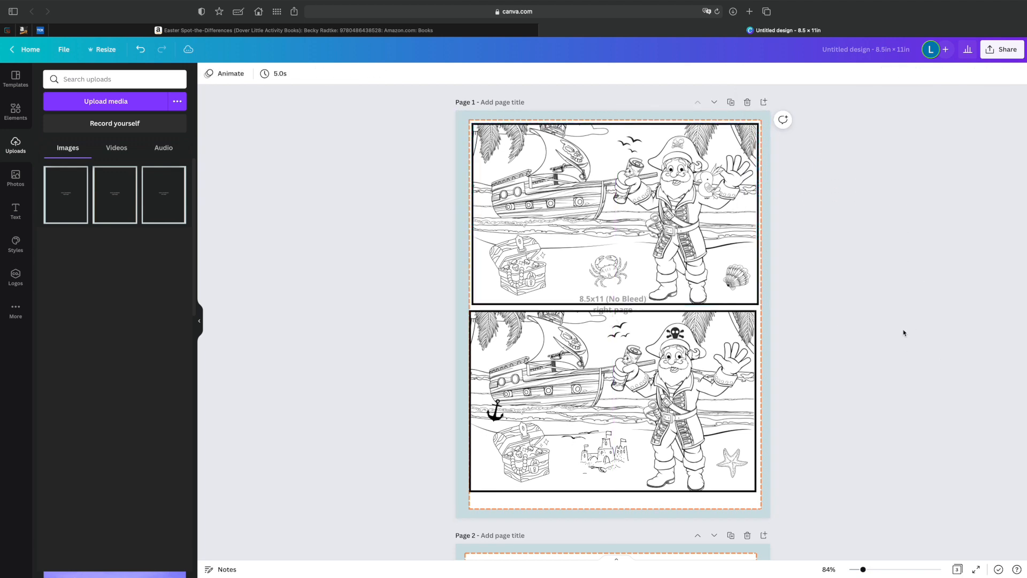
pyautogui.moveTo(625, 358); pyautogui.dragTo(628, 362)
pyautogui.scroll(-1, 628, 363)
pyautogui.moveTo(759, 479); pyautogui.dragTo(745, 468)
pyautogui.moveTo(622, 378)
pyautogui.mouseDown()
pyautogui.moveTo(636, 377)
pyautogui.moveTo(627, 377)
pyautogui.mouseUp()
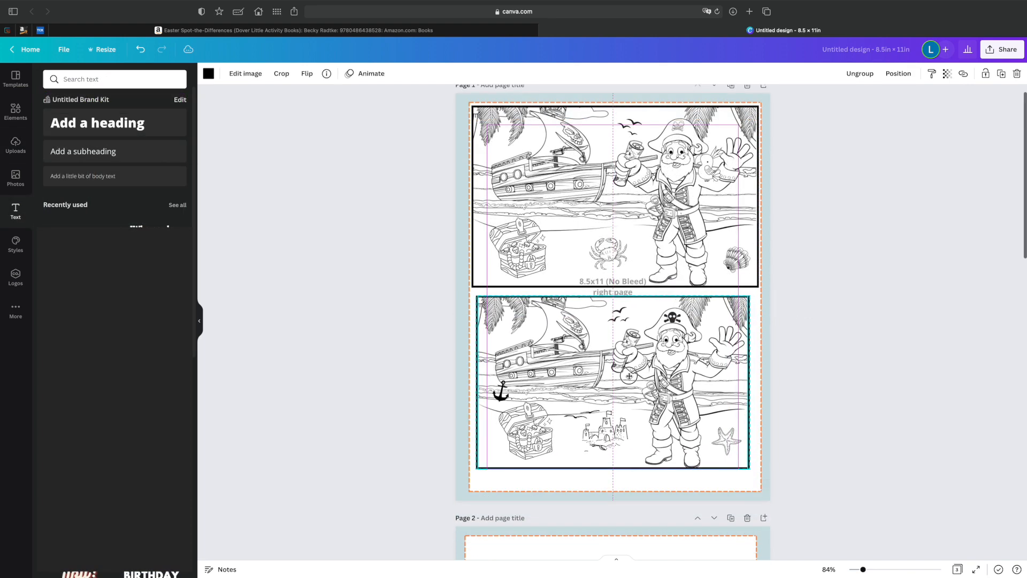
# Shrink and centre the upper scene within the margin, and fit the lower scene directly beneath it at the same width.
pyautogui.click(630, 252)
pyautogui.moveTo(758, 289); pyautogui.dragTo(749, 285)
pyautogui.moveTo(673, 245); pyautogui.dragTo(677, 247)
pyautogui.moveTo(663, 342); pyautogui.dragTo(663, 337)
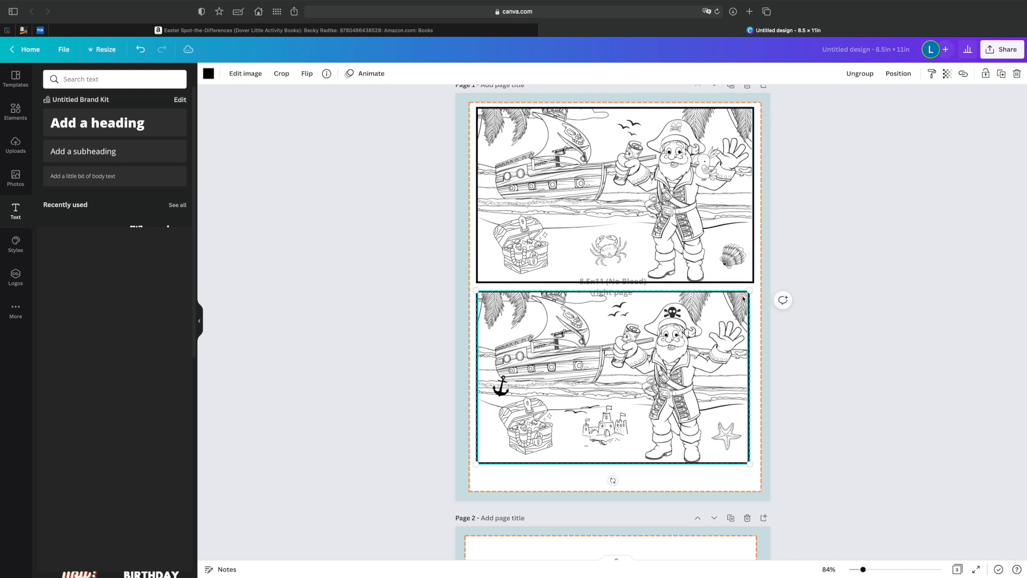
pyautogui.moveTo(749, 292); pyautogui.dragTo(754, 288)
pyautogui.click(456, 433)
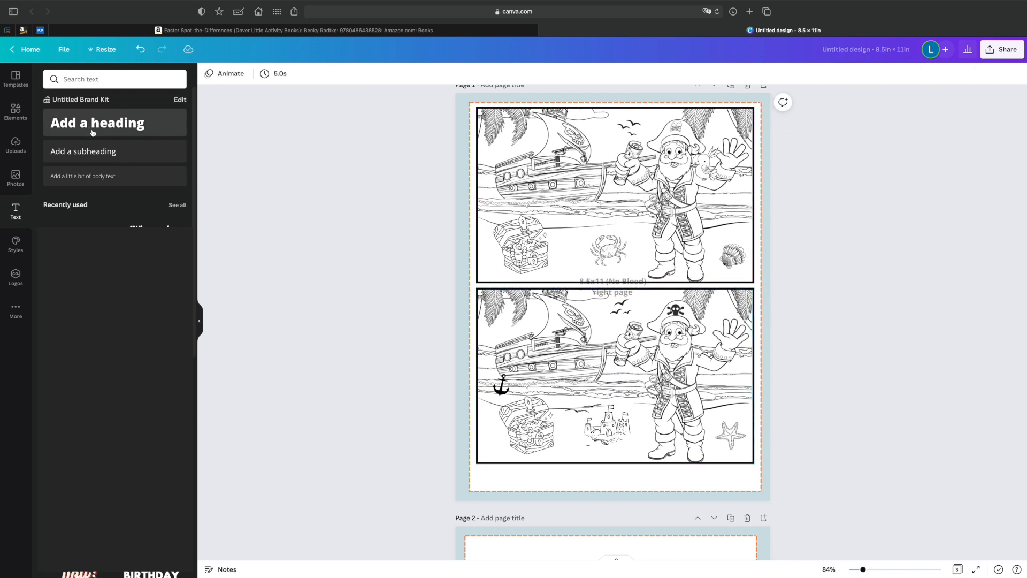
# Add a subheading below the lower scene and set its font size to 24.
pyautogui.moveTo(559, 295); pyautogui.dragTo(504, 475)
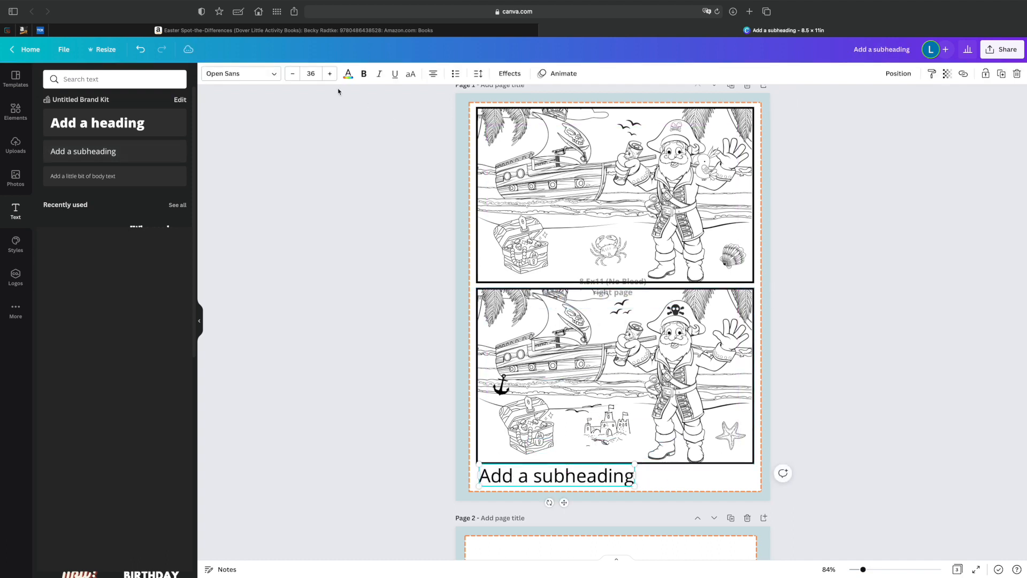
pyautogui.click(292, 74)
pyautogui.click(292, 74)
pyautogui.click(292, 73)
pyautogui.click(292, 74)
# Replace the subheading's text with "There are 6 differences in these illustration....." and delete the margin template from page 1.
pyautogui.doubleClick(556, 471)
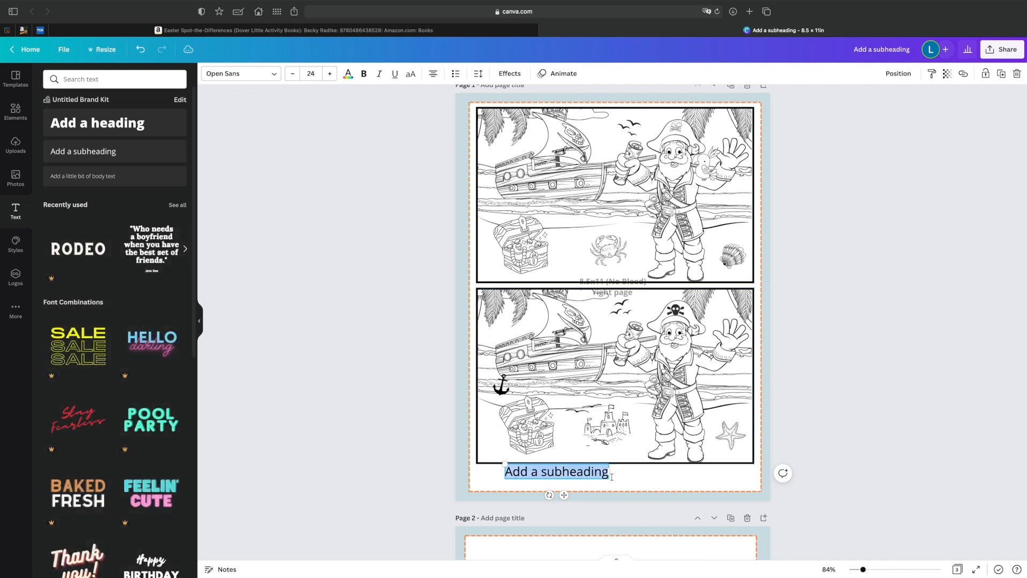
pyautogui.press('BackSpace')
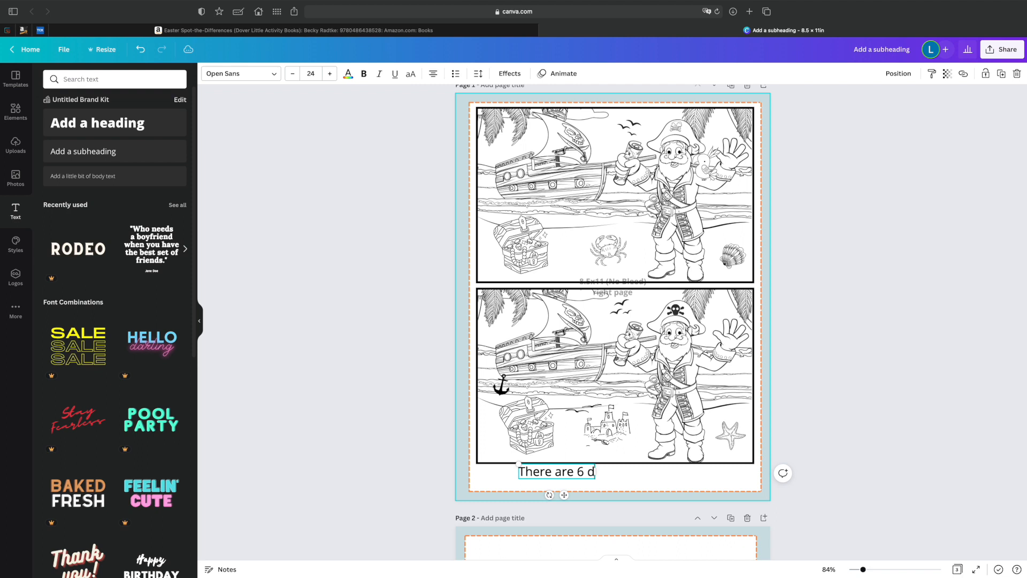
pyautogui.write('There are 6 differences')
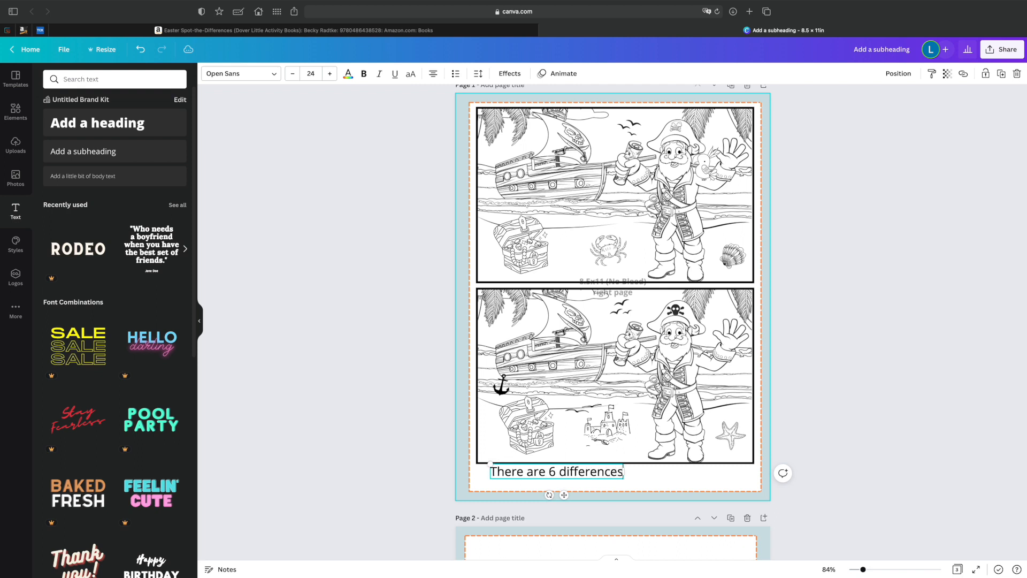
pyautogui.write(' in thes')
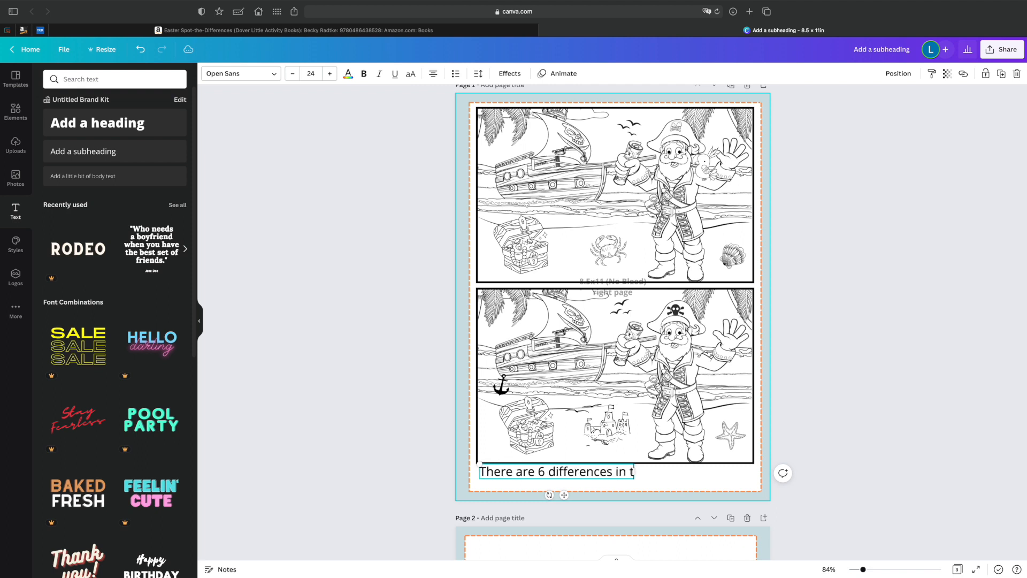
pyautogui.write('e illustration.....')
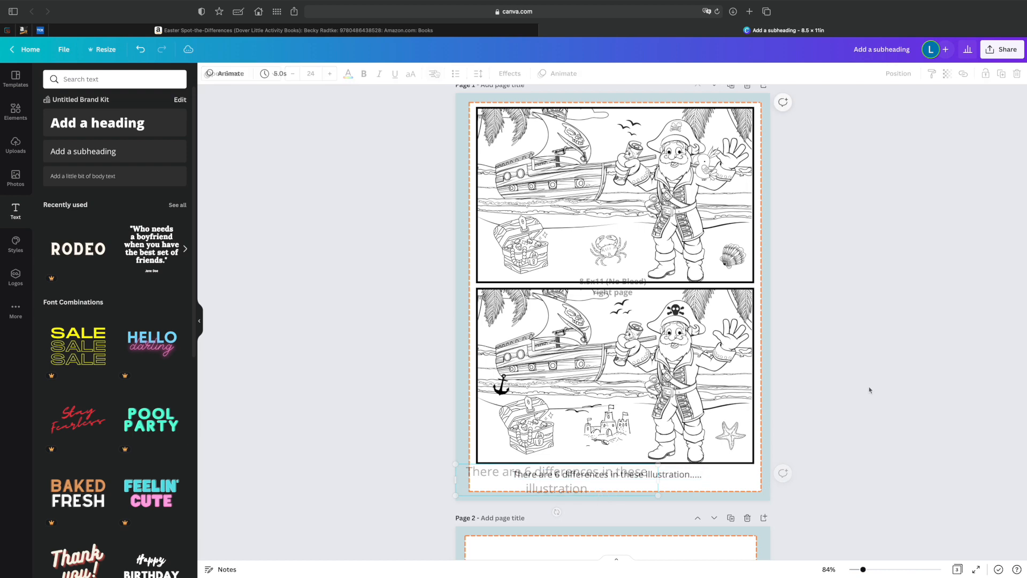
pyautogui.click(464, 188)
pyautogui.press('BackSpace')
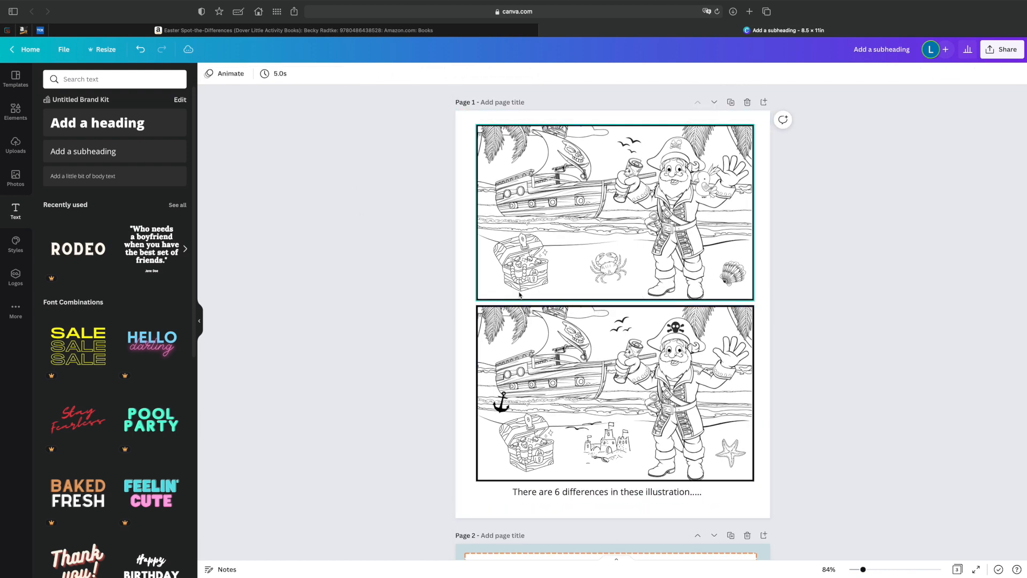
# Look over the complete spot-the-difference layout on page 1 and the template page below it.
pyautogui.scroll(-2, 834, 355)
pyautogui.scroll(2, 834, 354)
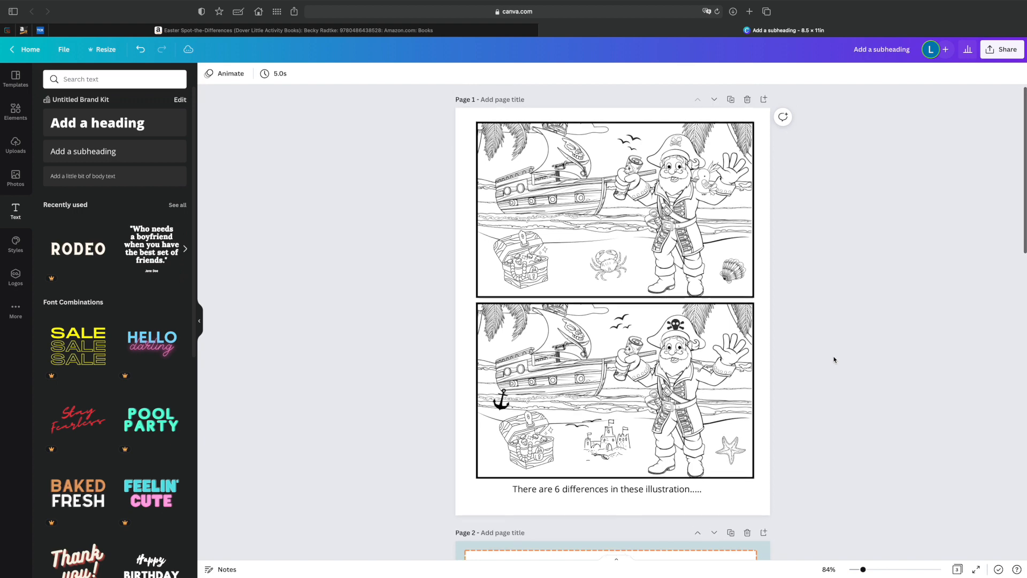
pyautogui.scroll(-1, 834, 357)
pyautogui.scroll(-1, 834, 360)
pyautogui.scroll(2, 833, 359)
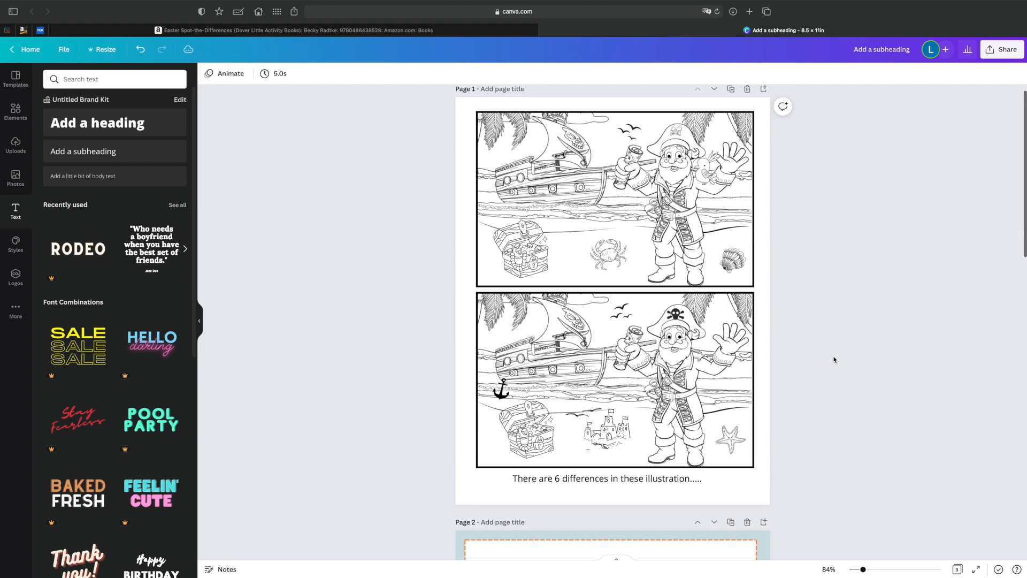
pyautogui.scroll(-6, 833, 358)
pyautogui.scroll(3, 833, 358)
pyautogui.scroll(2, 826, 359)
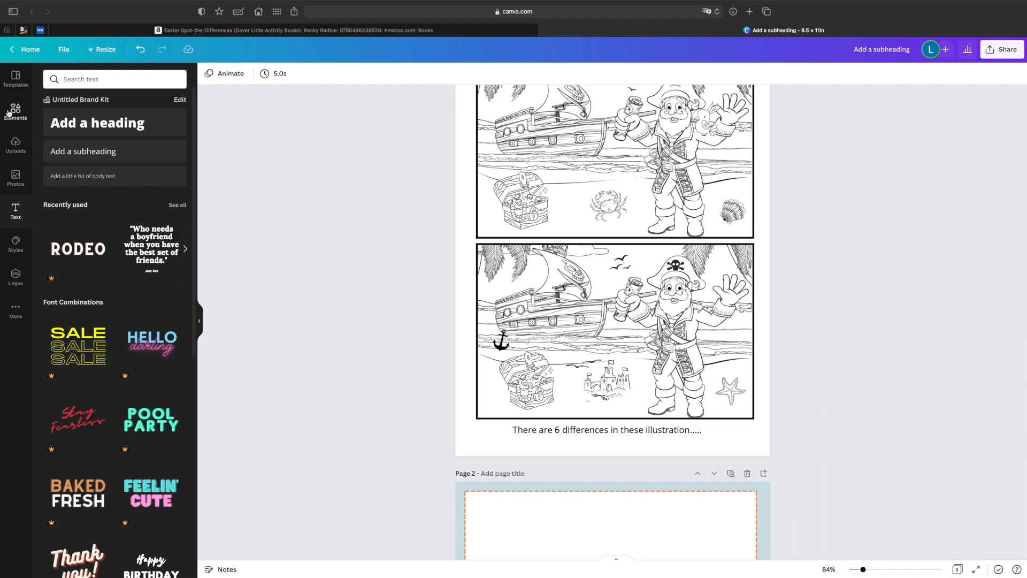
# Search the graphics for "coloring page".
pyautogui.click(86, 79)
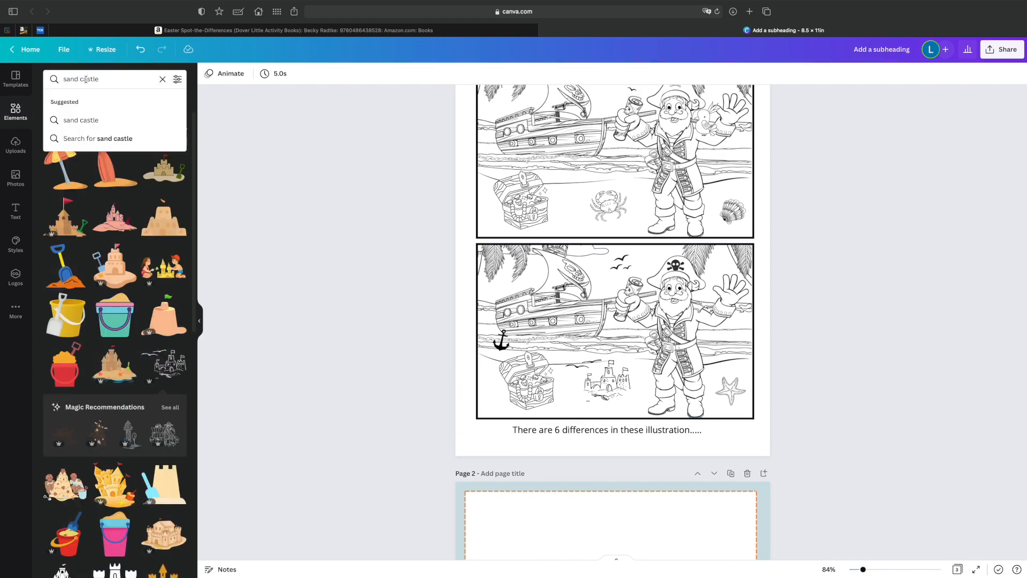
pyautogui.press('Return')
pyautogui.write('color')
pyautogui.write('ing page')
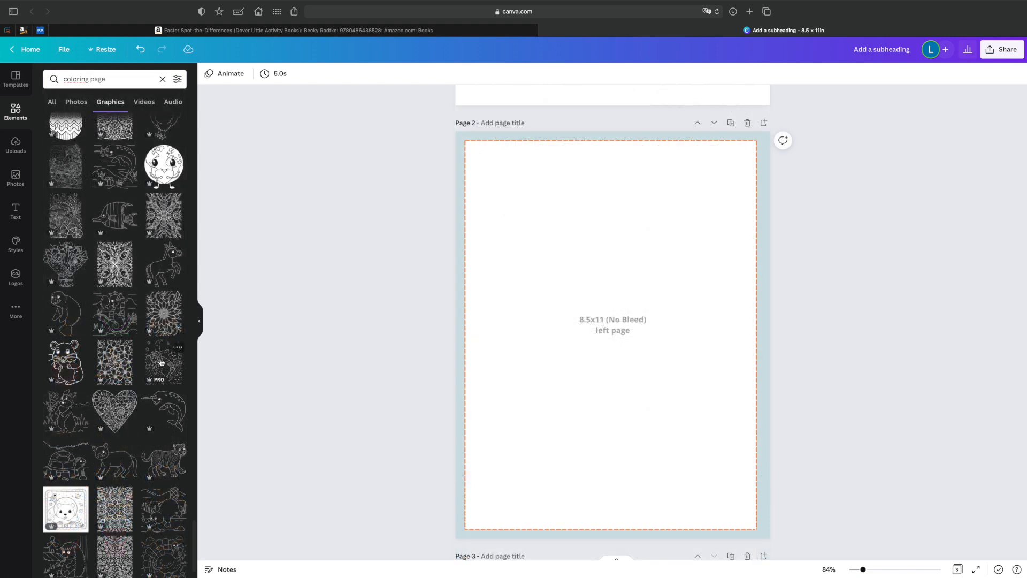
# Add the line-art unicorn with moon, clouds and rainbow to page 2 and scale it to fit inside the dashed margin.
pyautogui.click(162, 363)
pyautogui.moveTo(549, 254); pyautogui.dragTo(465, 150)
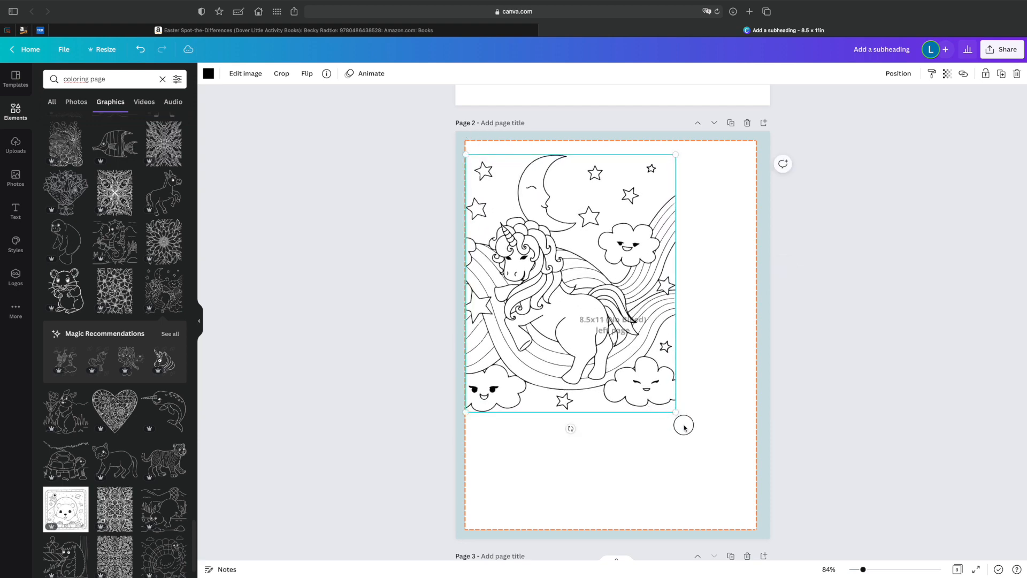
pyautogui.moveTo(684, 427); pyautogui.dragTo(740, 527)
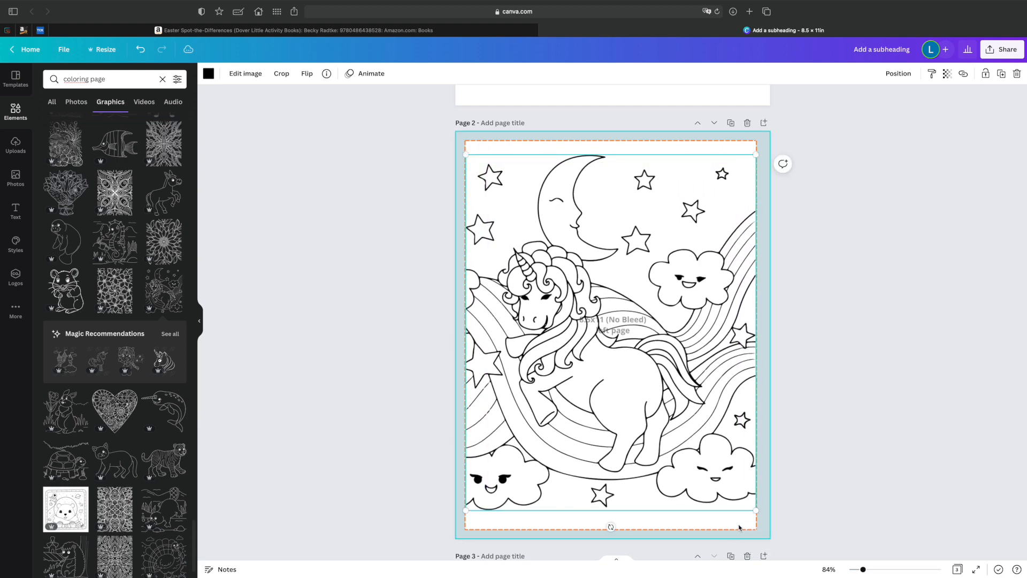
pyautogui.click(798, 515)
pyautogui.moveTo(584, 369); pyautogui.dragTo(583, 371)
pyautogui.moveTo(748, 158); pyautogui.dragTo(742, 165)
pyautogui.moveTo(671, 244); pyautogui.dragTo(673, 239)
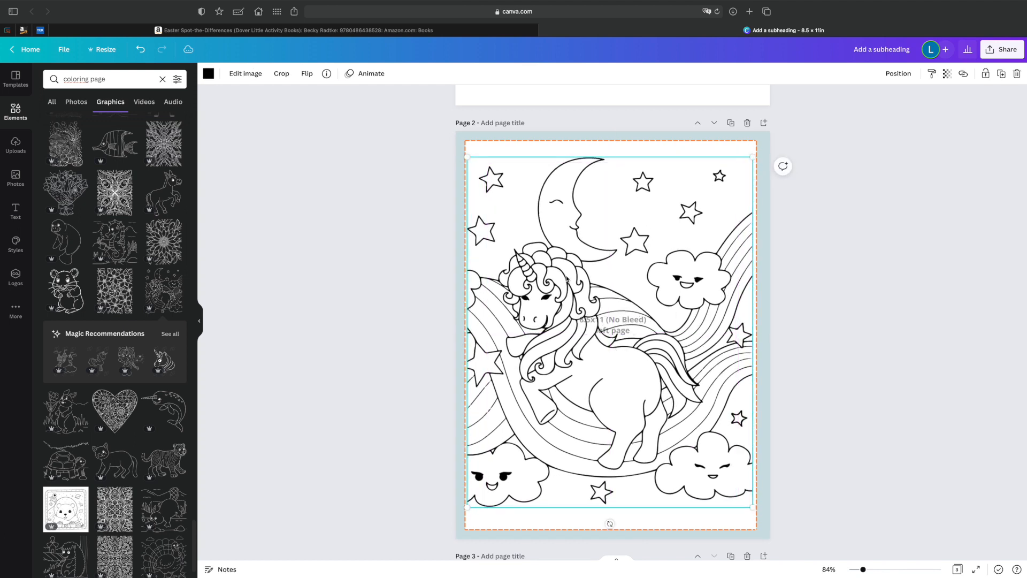
pyautogui.click(964, 390)
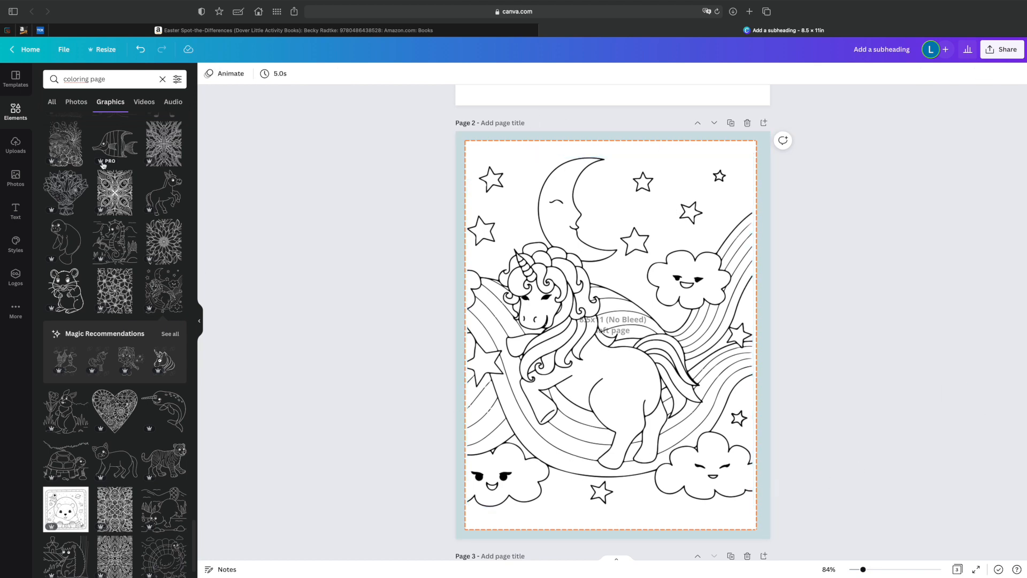
# Search the graphics for "star" and add an outlined star to page 2.
pyautogui.click(123, 85)
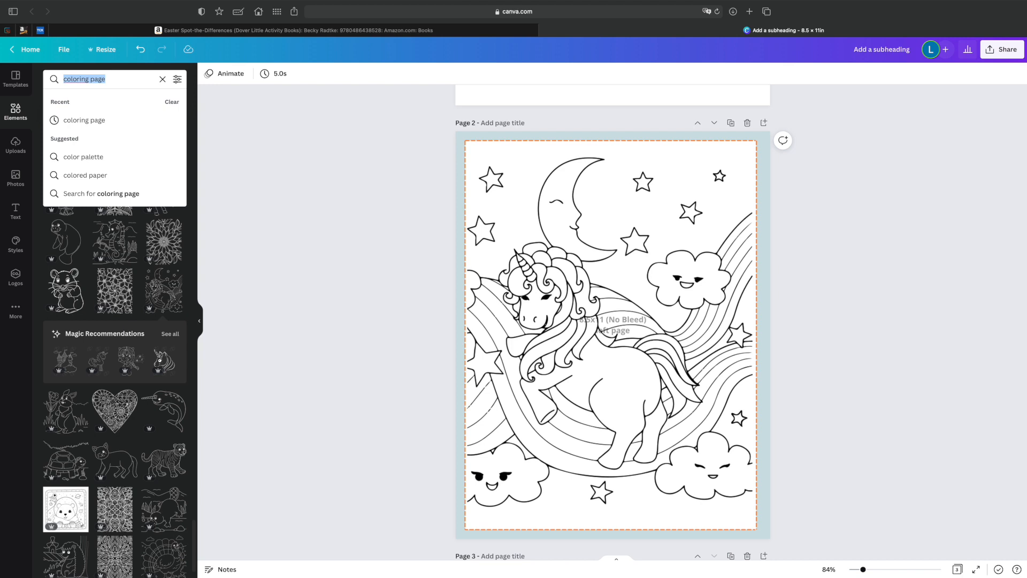
pyautogui.write('sta')
pyautogui.press('Return')
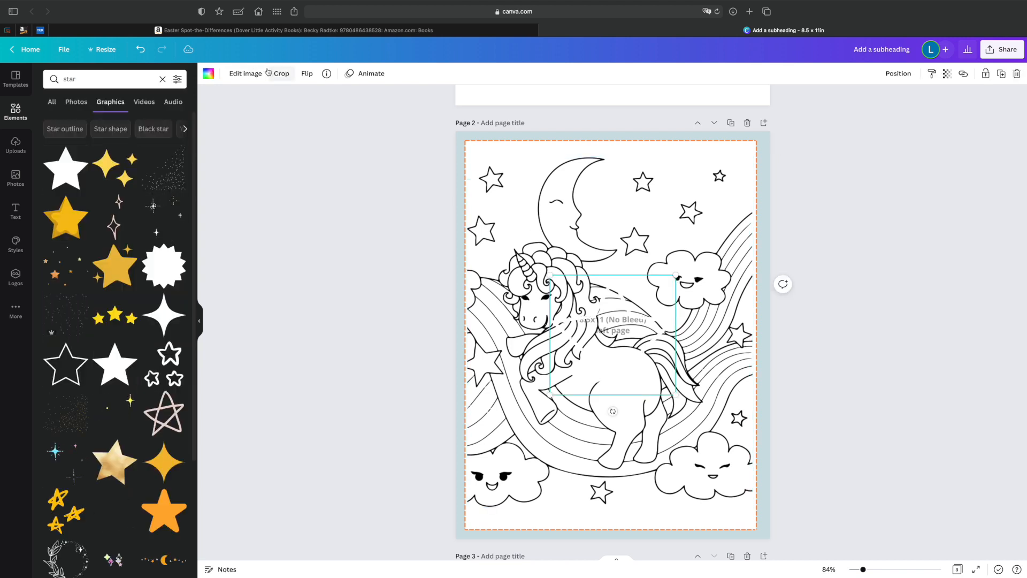
# Recolor the added star black, shrink and tilt it, and place it near the page's top edge, to the right of the moon.
pyautogui.click(209, 73)
pyautogui.click(77, 127)
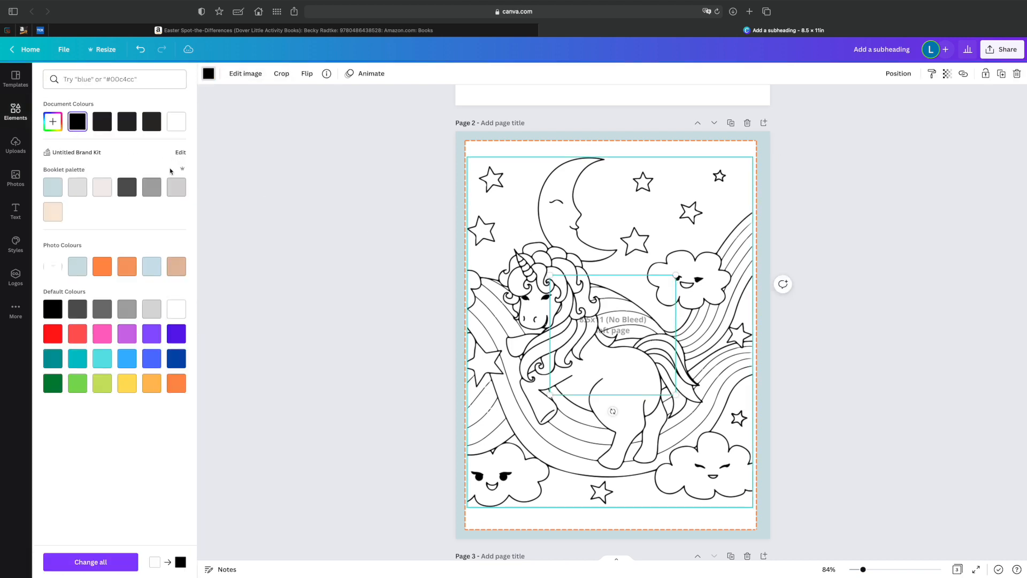
pyautogui.moveTo(675, 275); pyautogui.dragTo(656, 175)
pyautogui.moveTo(678, 145); pyautogui.dragTo(681, 148)
pyautogui.click(823, 219)
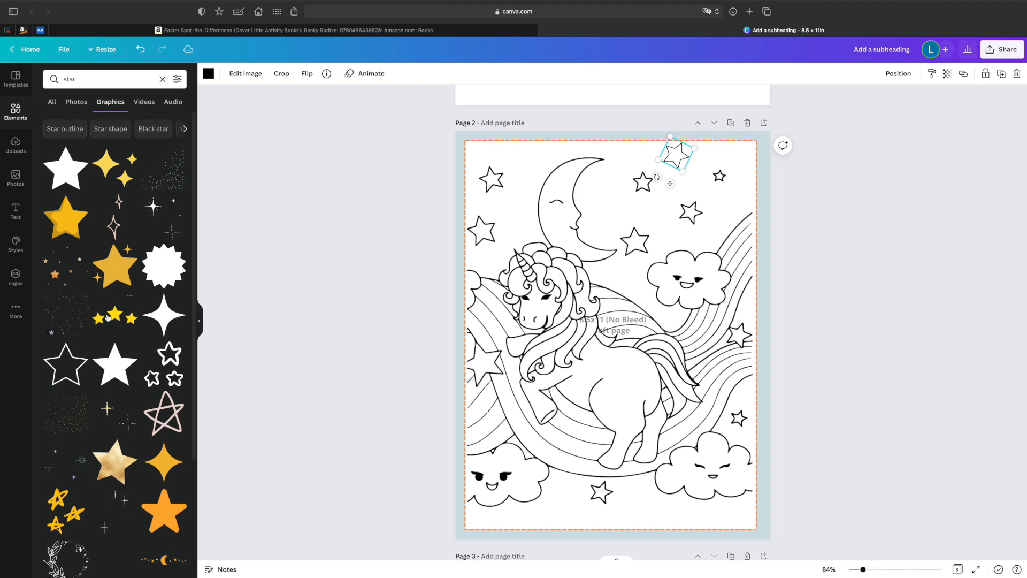
# Add another outlined star to page 2 and search the graphics for "cloud".
pyautogui.click(66, 360)
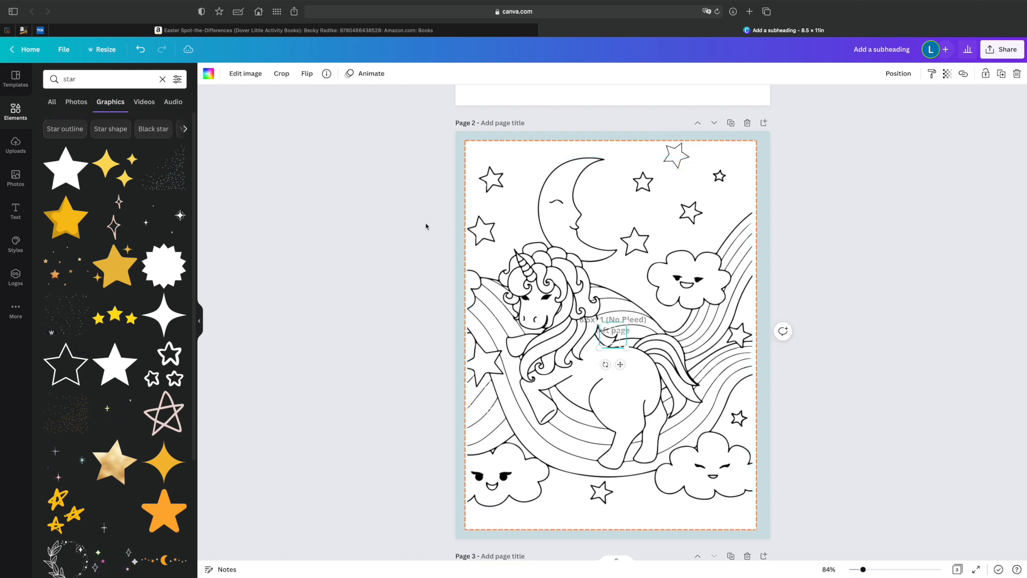
pyautogui.click(89, 80)
pyautogui.doubleClick(89, 80)
pyautogui.write('clo')
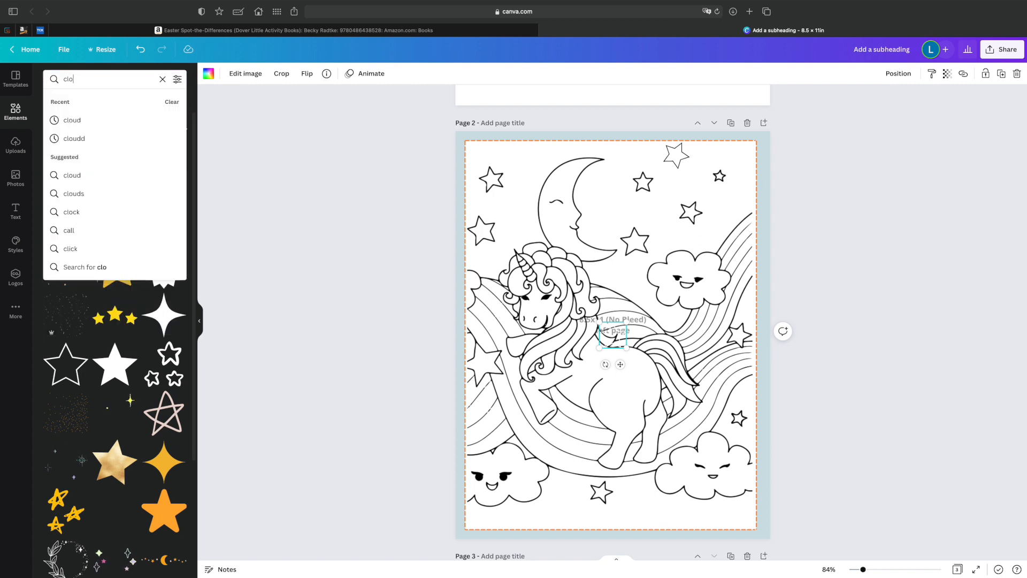
pyautogui.write('ud')
pyautogui.press('Return')
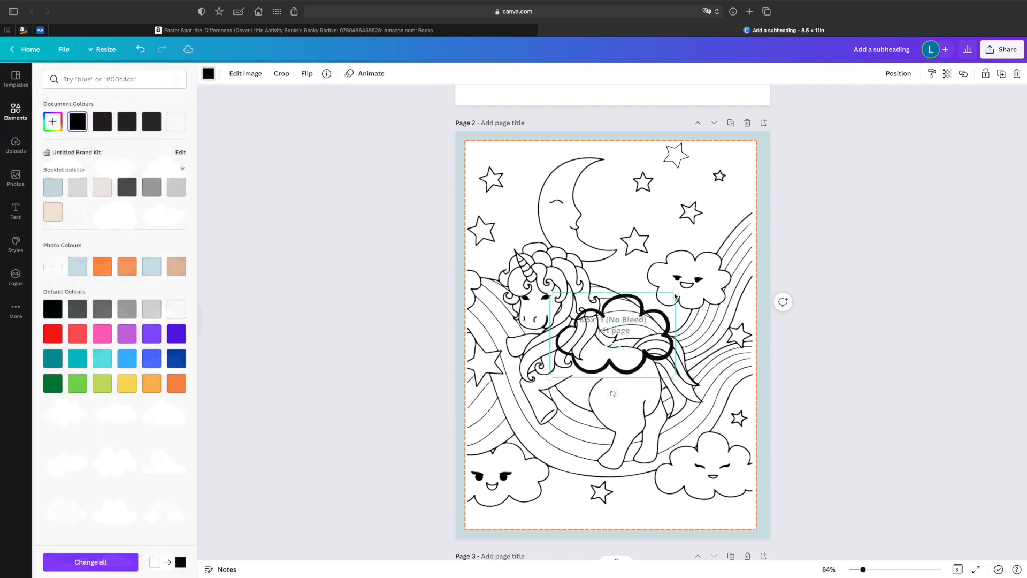
# Place the black outlined cloud at the bottom of page 2 and crop it to end at the dashed margin.
pyautogui.moveTo(675, 296); pyautogui.dragTo(584, 511)
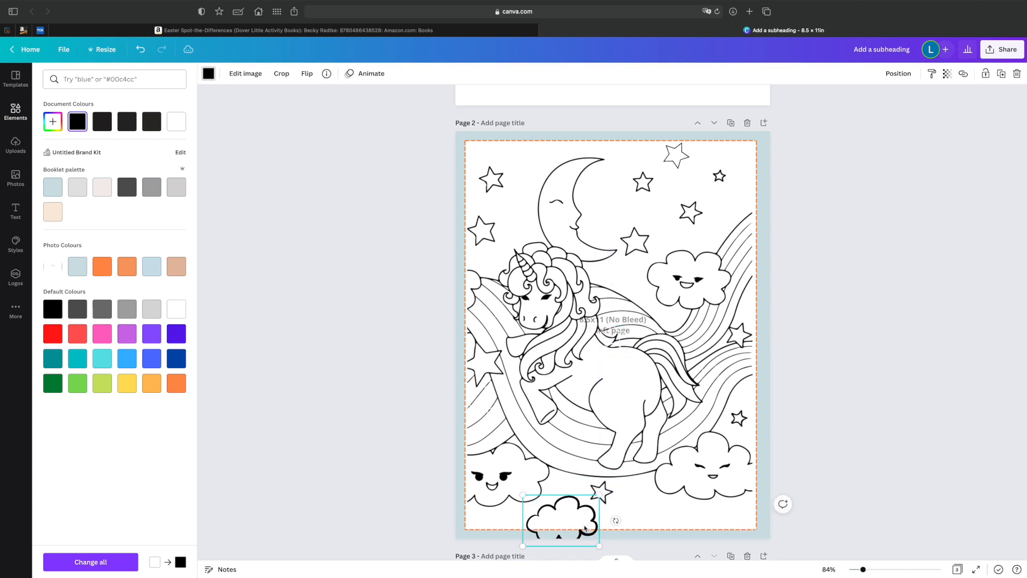
pyautogui.click(282, 73)
pyautogui.scroll(-2, 589, 375)
pyautogui.moveTo(599, 440); pyautogui.dragTo(593, 423)
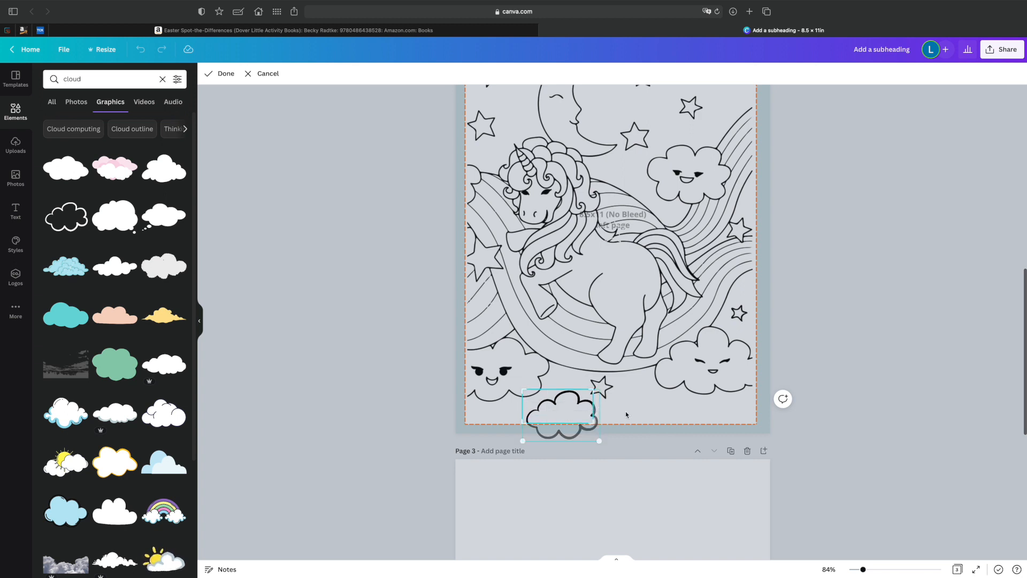
pyautogui.click(229, 72)
pyautogui.click(623, 308)
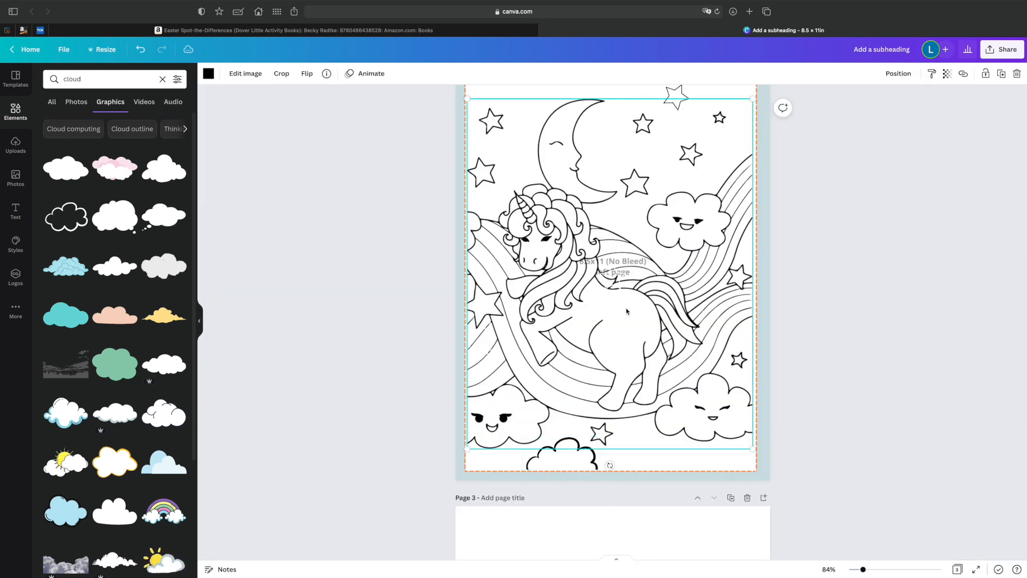
pyautogui.click(787, 404)
pyautogui.click(583, 442)
pyautogui.moveTo(599, 438); pyautogui.dragTo(596, 441)
pyautogui.click(856, 390)
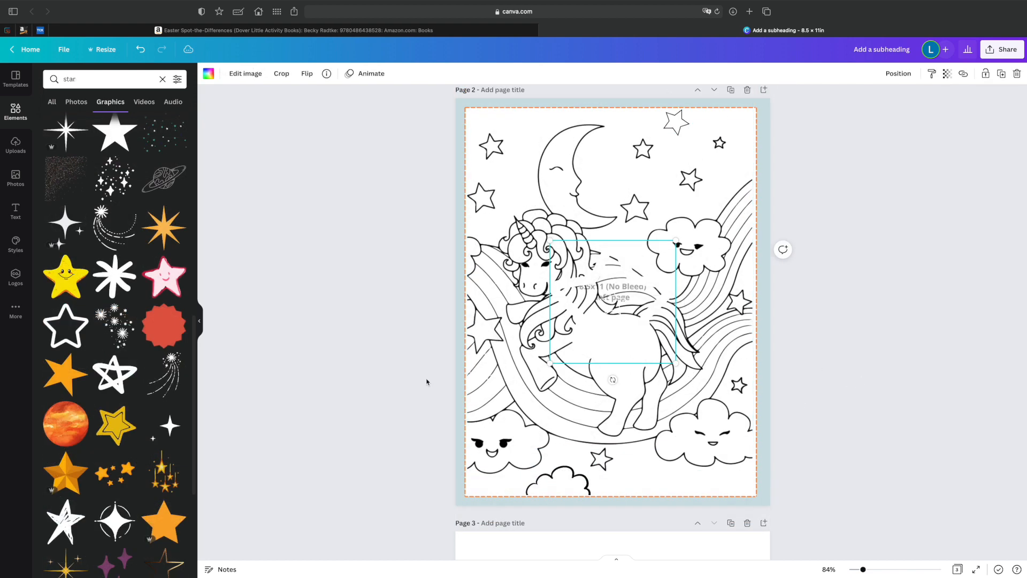
# Recolor the thick outlined star black, place a small copy beside the bottom star, and another at the page's top above the moon.
pyautogui.click(208, 73)
pyautogui.click(77, 122)
pyautogui.moveTo(550, 239); pyautogui.dragTo(529, 146)
pyautogui.click(648, 470)
pyautogui.click(648, 471)
pyautogui.press('super+d')
pyautogui.moveTo(550, 136); pyautogui.dragTo(547, 130)
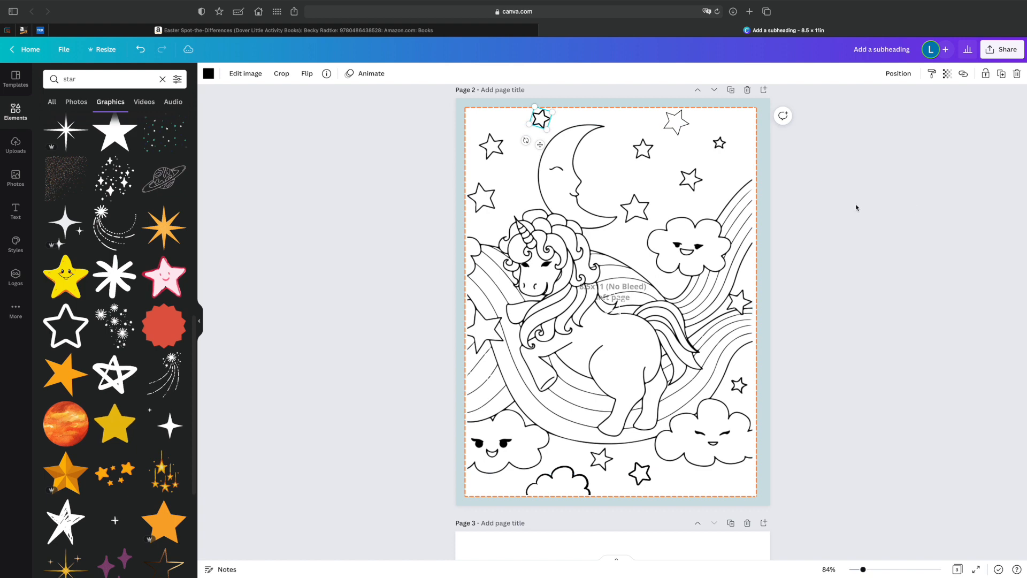
pyautogui.click(677, 122)
pyautogui.click(410, 242)
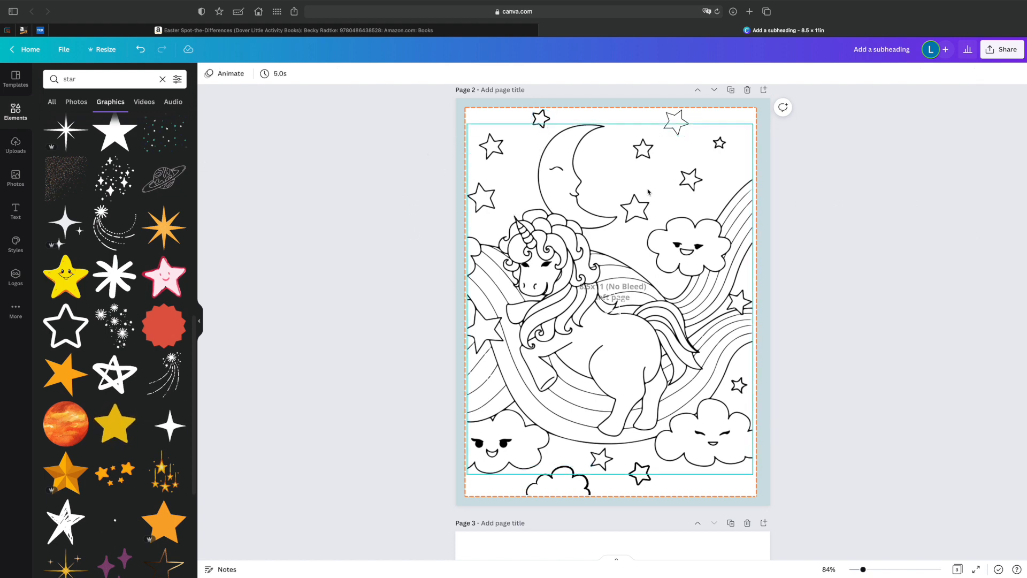
# Clear the element search, add a straight line, and stretch it across the full width of page 2's top margin.
pyautogui.scroll(10, 449, 205)
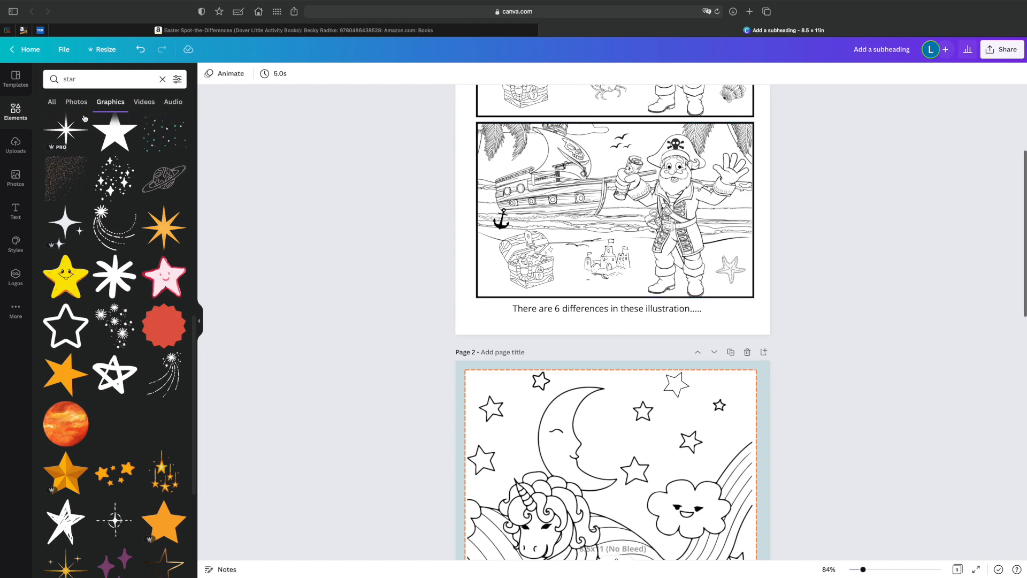
pyautogui.scroll(-10, 686, 406)
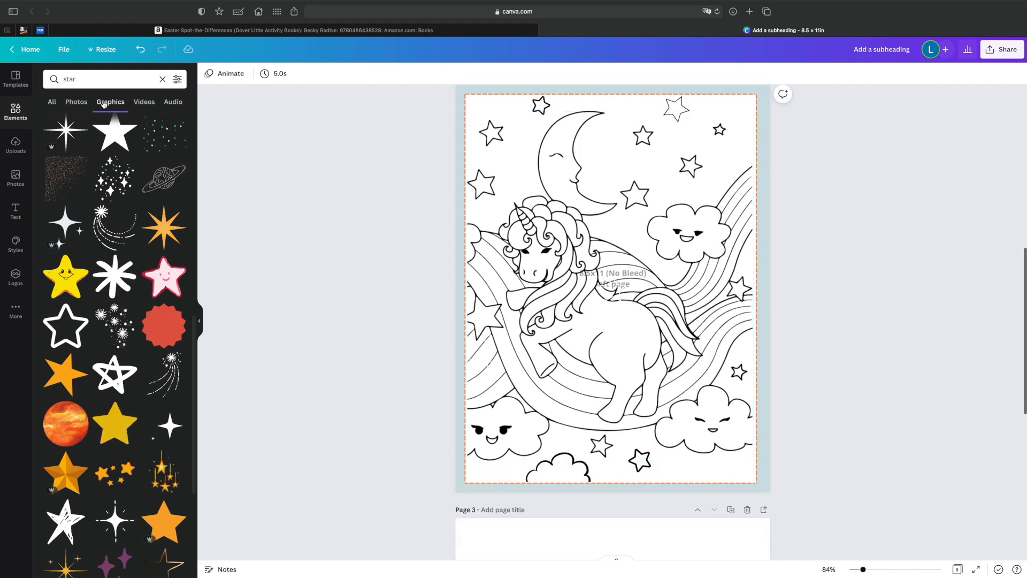
pyautogui.click(163, 79)
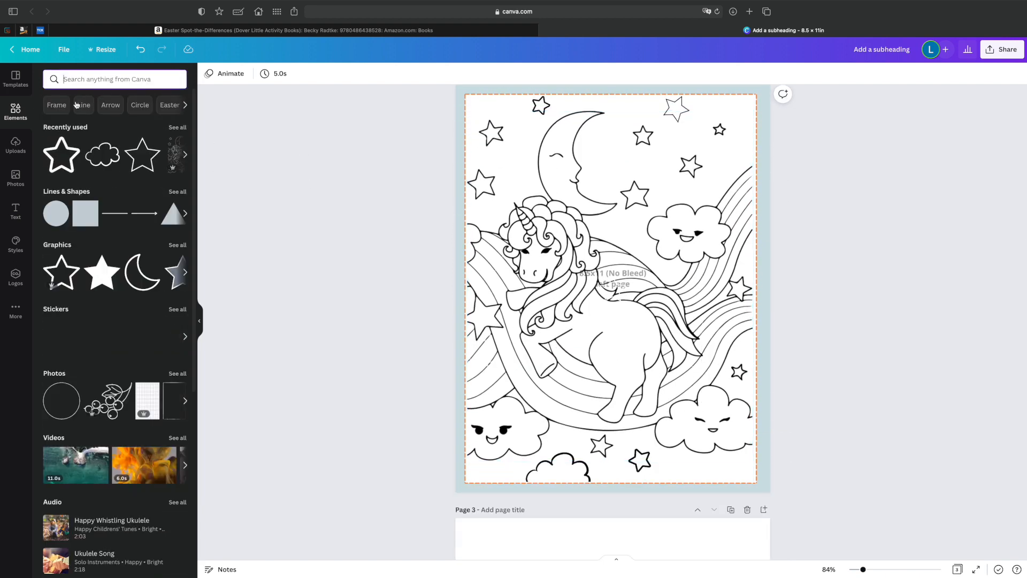
pyautogui.click(119, 214)
pyautogui.moveTo(559, 288); pyautogui.dragTo(464, 288)
pyautogui.moveTo(663, 288); pyautogui.dragTo(752, 289)
pyautogui.moveTo(684, 277); pyautogui.dragTo(682, 97)
# Complete the black frame with vertical lines along the left and right margins, and delete the margin template from page 2.
pyautogui.click(118, 214)
pyautogui.moveTo(605, 305); pyautogui.dragTo(591, 279)
pyautogui.moveTo(467, 196); pyautogui.dragTo(468, 481)
pyautogui.scroll(3, 614, 300)
pyautogui.press('super+d')
pyautogui.moveTo(484, 300); pyautogui.dragTo(743, 299)
pyautogui.click(752, 324)
pyautogui.click(769, 324)
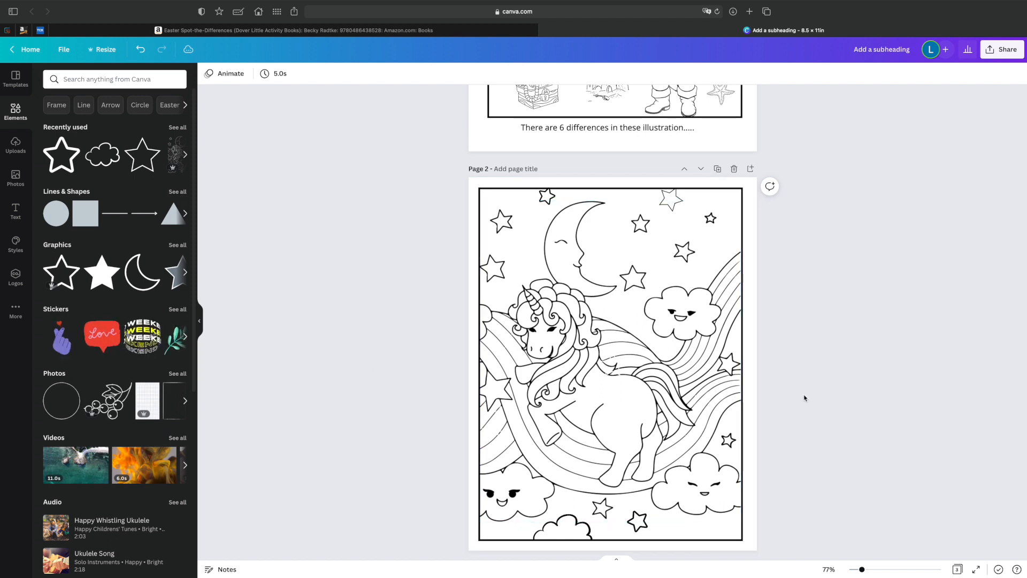
# Duplicate the framed unicorn coloring page so the copy follows as page 3.
pyautogui.scroll(-2, 792, 385)
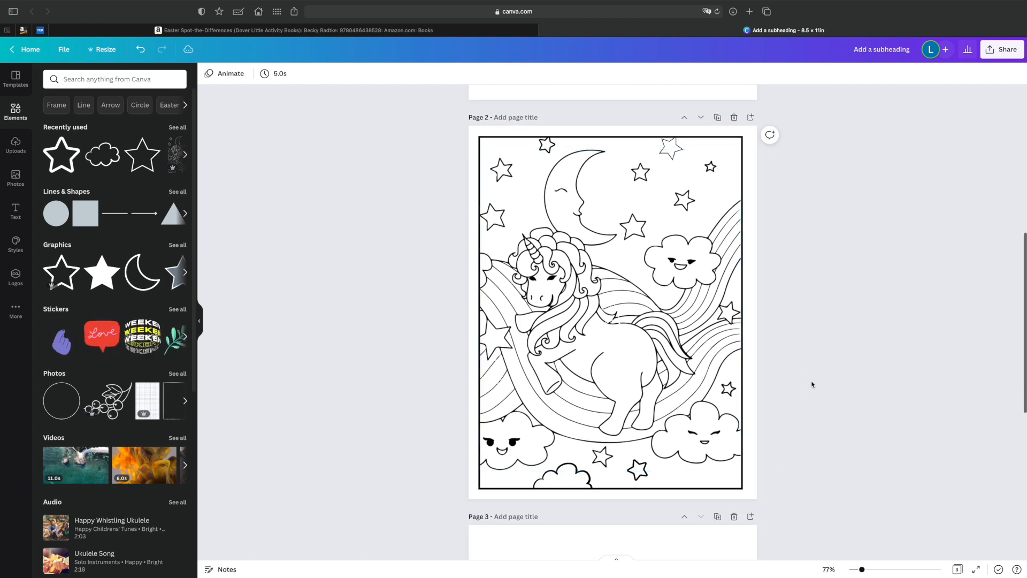
pyautogui.scroll(-1, 811, 386)
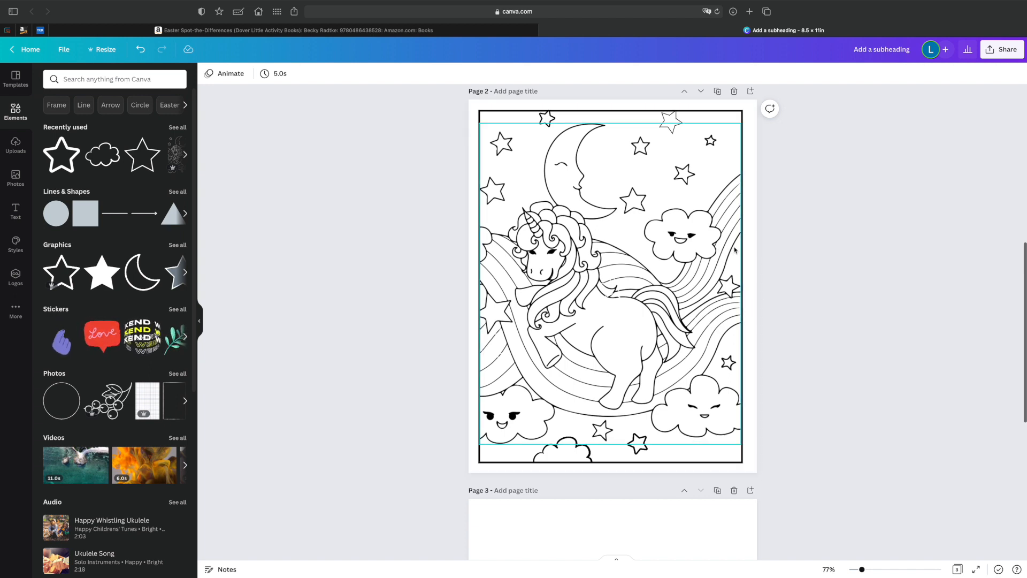
pyautogui.scroll(3, 669, 245)
pyautogui.scroll(-2, 669, 245)
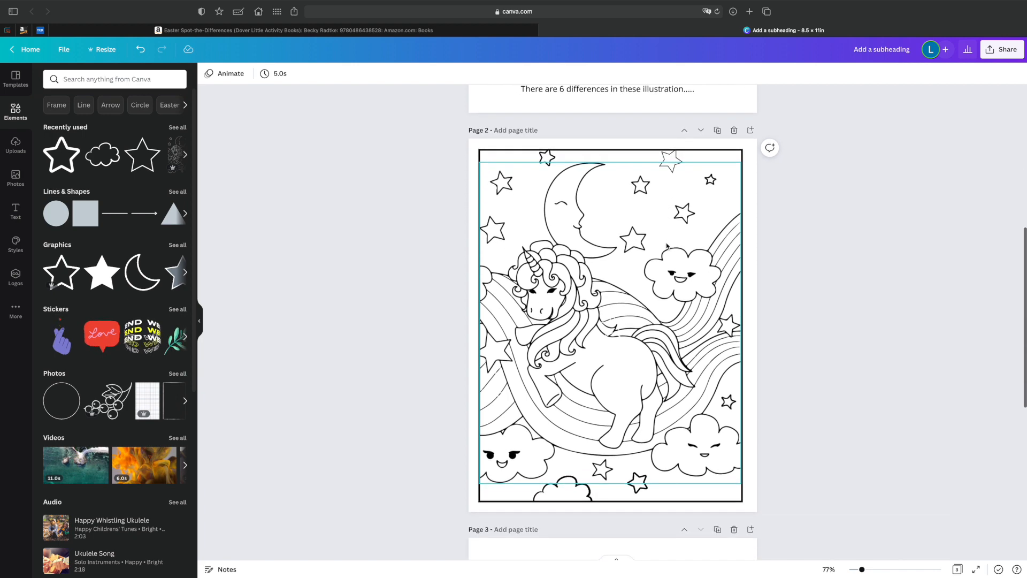
pyautogui.scroll(1, 667, 246)
pyautogui.click(717, 128)
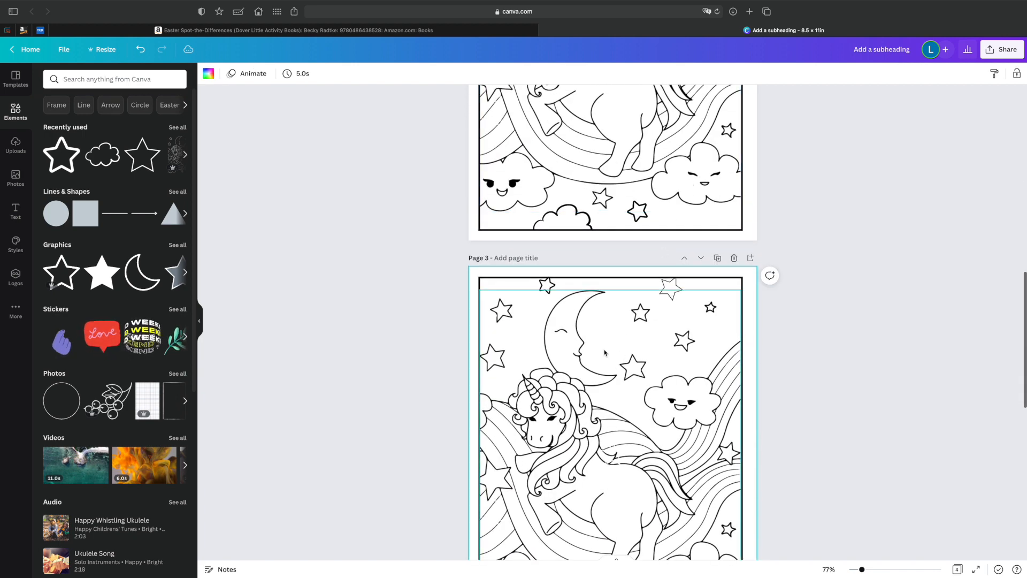
# Select all the artwork and frame lines on page 2 and group them.
pyautogui.scroll(7, 609, 355)
pyautogui.scroll(-4, 270, 252)
pyautogui.moveTo(413, 91); pyautogui.dragTo(792, 451)
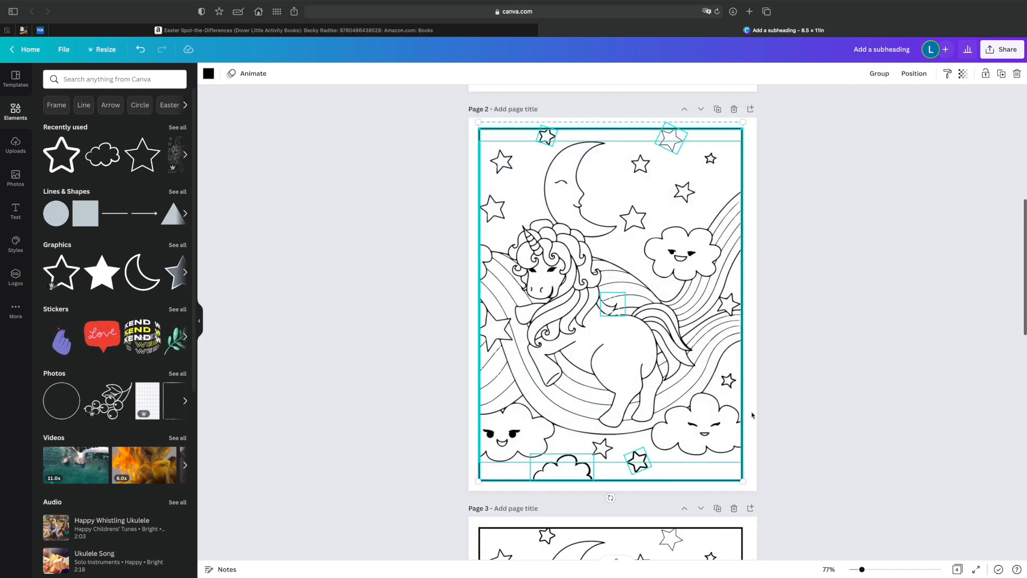
pyautogui.click(877, 73)
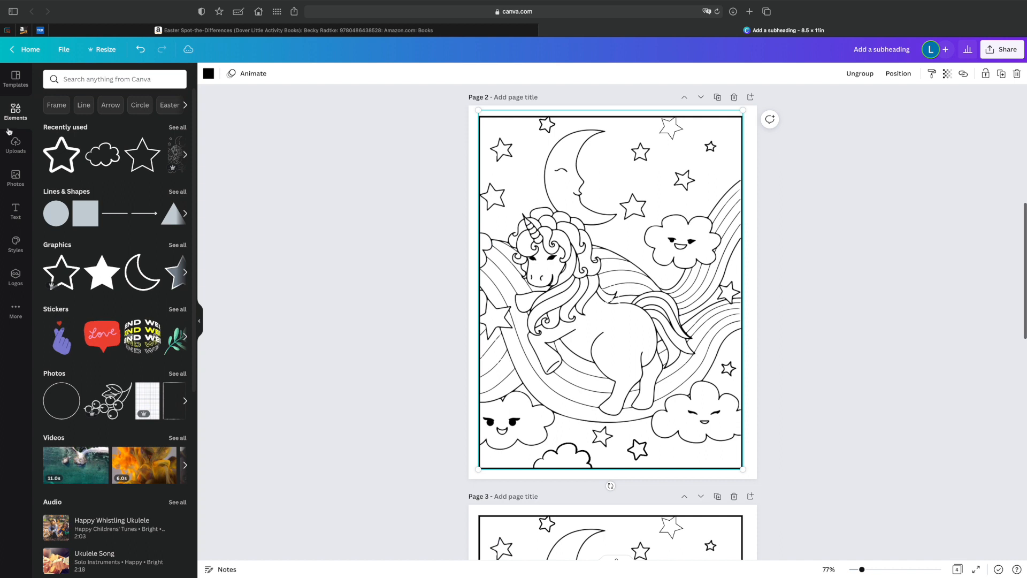
# Add the uploaded 8.5x11 (No Bleed) right page template to page 2 and scale it to fill the whole page.
pyautogui.click(16, 152)
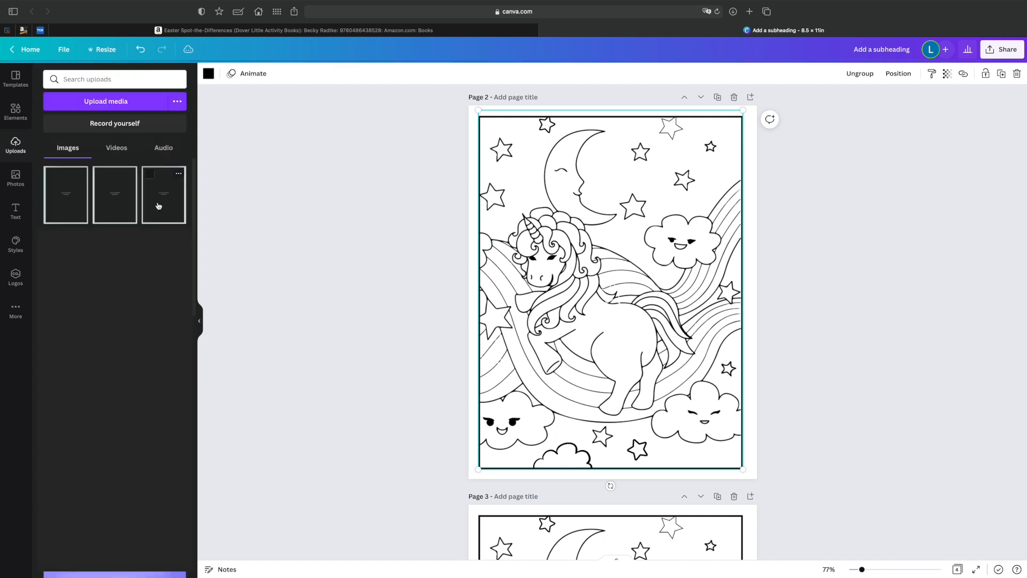
pyautogui.click(141, 207)
pyautogui.moveTo(502, 151); pyautogui.dragTo(463, 107)
pyautogui.moveTo(722, 432); pyautogui.dragTo(749, 487)
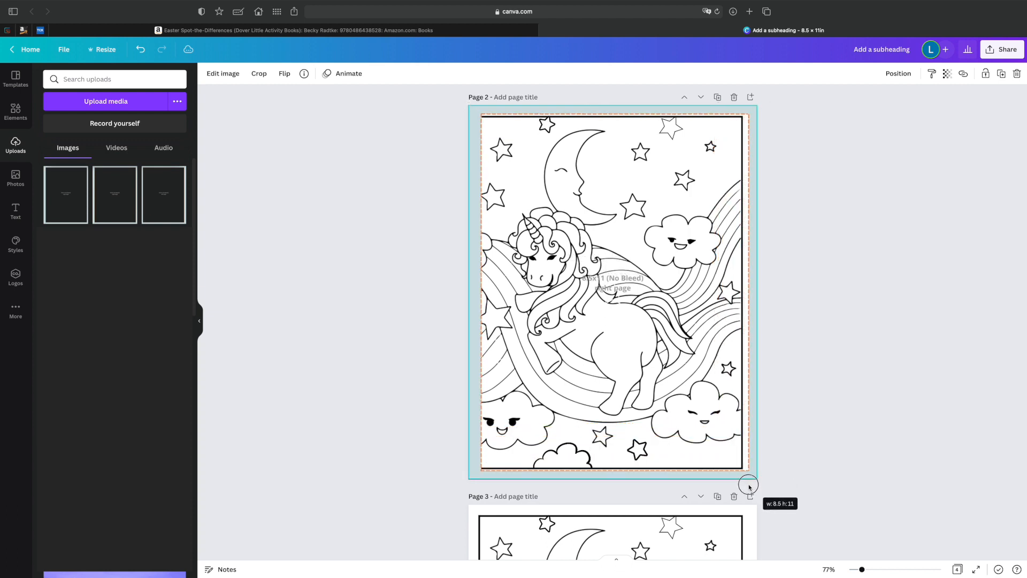
# Send the margin template behind the grouped artwork and shift the group right to fit inside the dashed right-page margin.
pyautogui.click(816, 437)
pyautogui.click(479, 208)
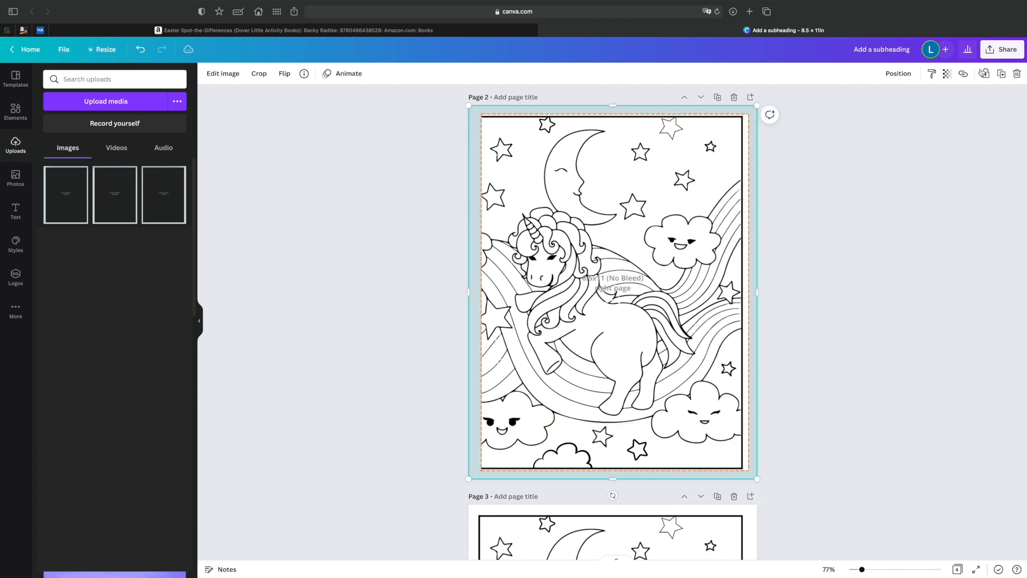
pyautogui.click(899, 73)
pyautogui.click(869, 100)
pyautogui.click(574, 200)
pyautogui.moveTo(570, 202); pyautogui.dragTo(574, 199)
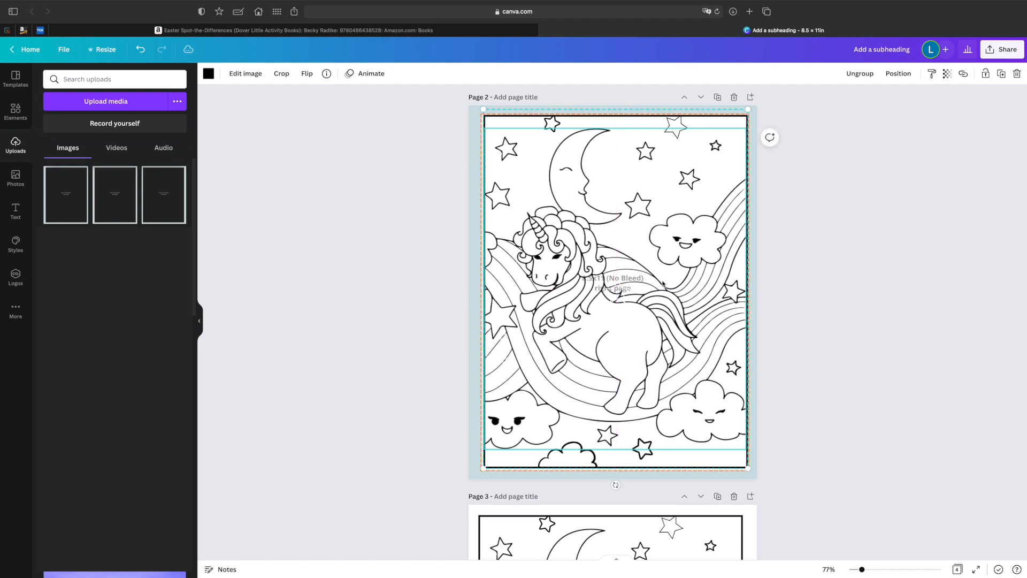
# Delete the right-page margin template from page 2 and compare the framed artwork on pages 2 and 3.
pyautogui.scroll(5, 679, 281)
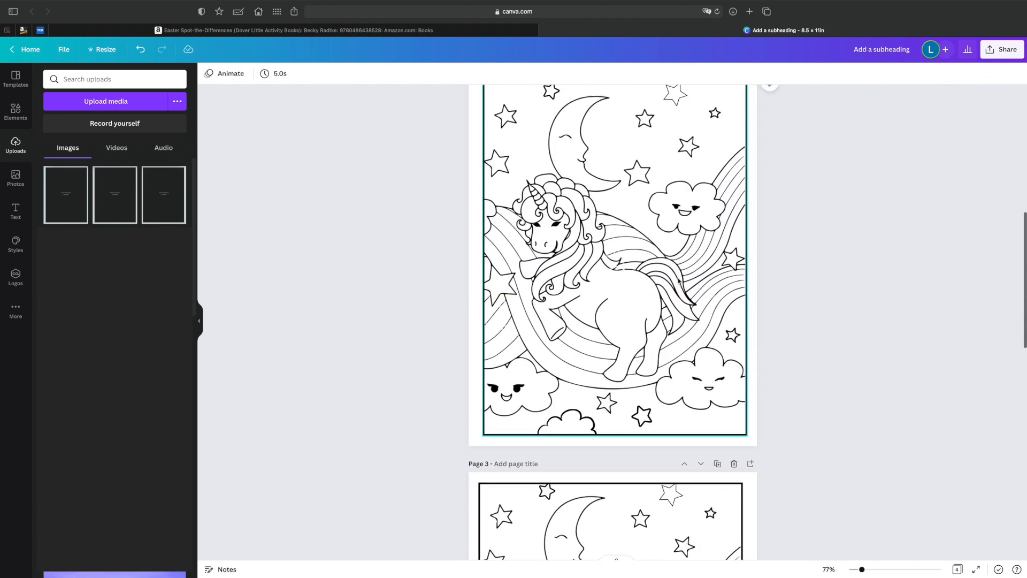
pyautogui.scroll(-5, 666, 289)
pyautogui.click(615, 422)
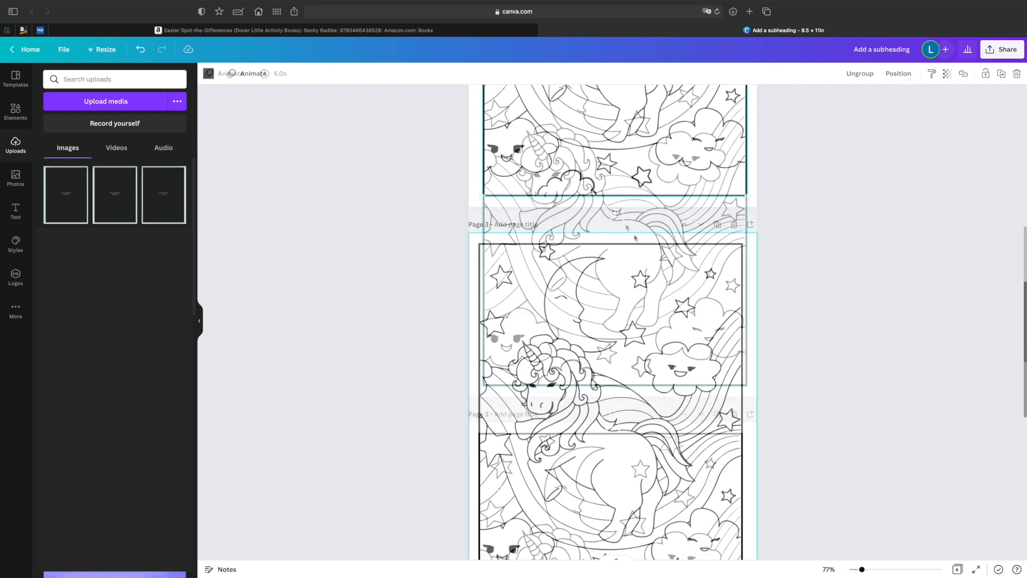
pyautogui.press('Escape')
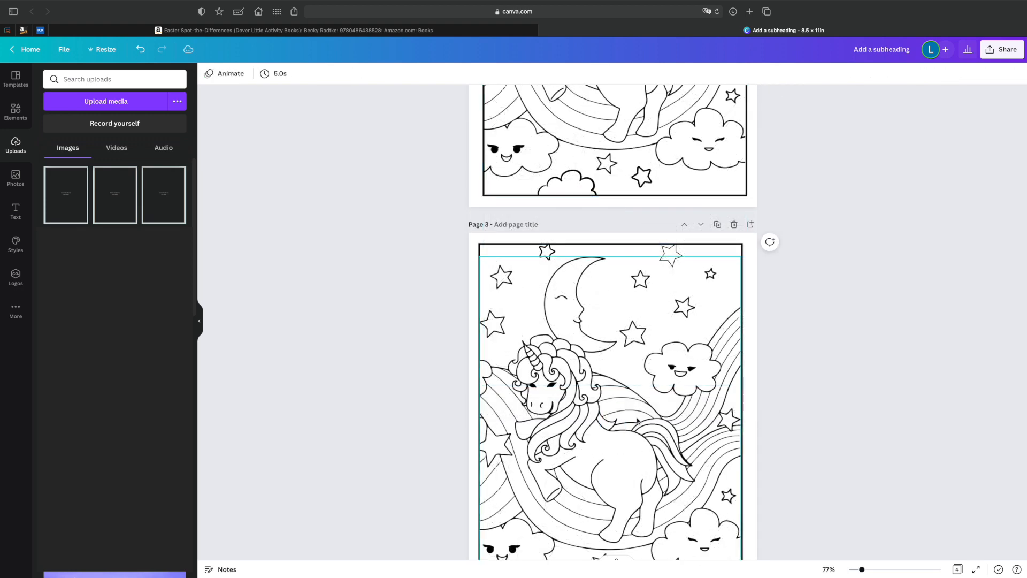
pyautogui.scroll(5, 616, 422)
pyautogui.scroll(-6, 652, 385)
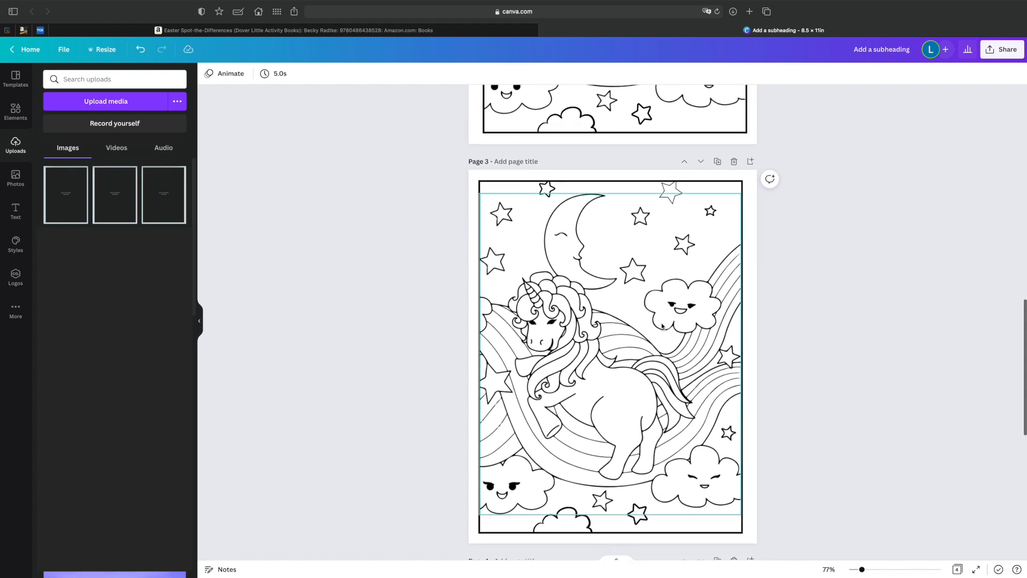
pyautogui.scroll(7, 662, 326)
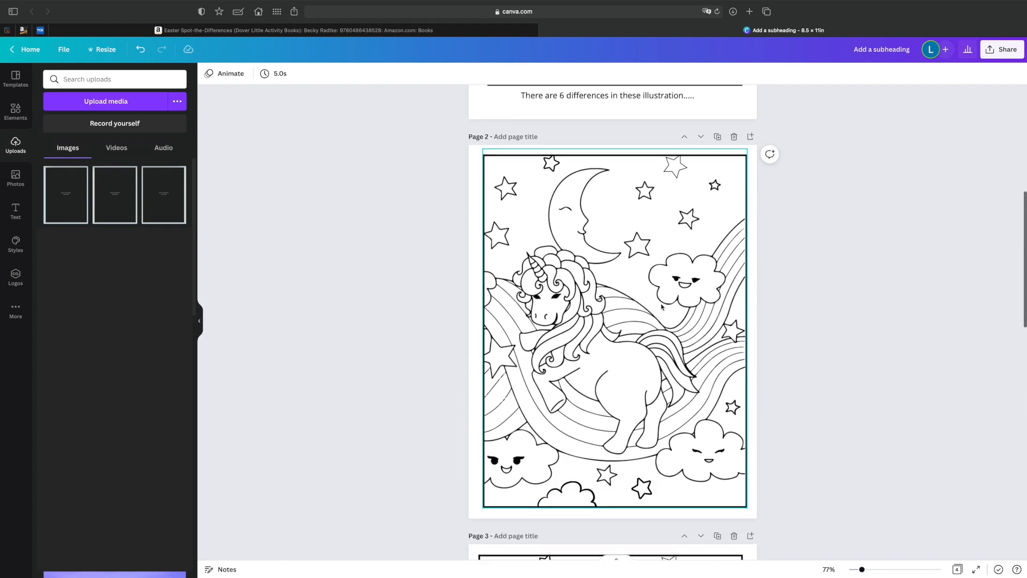
# Ungroup the unicorn artwork and frame on page 2.
pyautogui.click(649, 199)
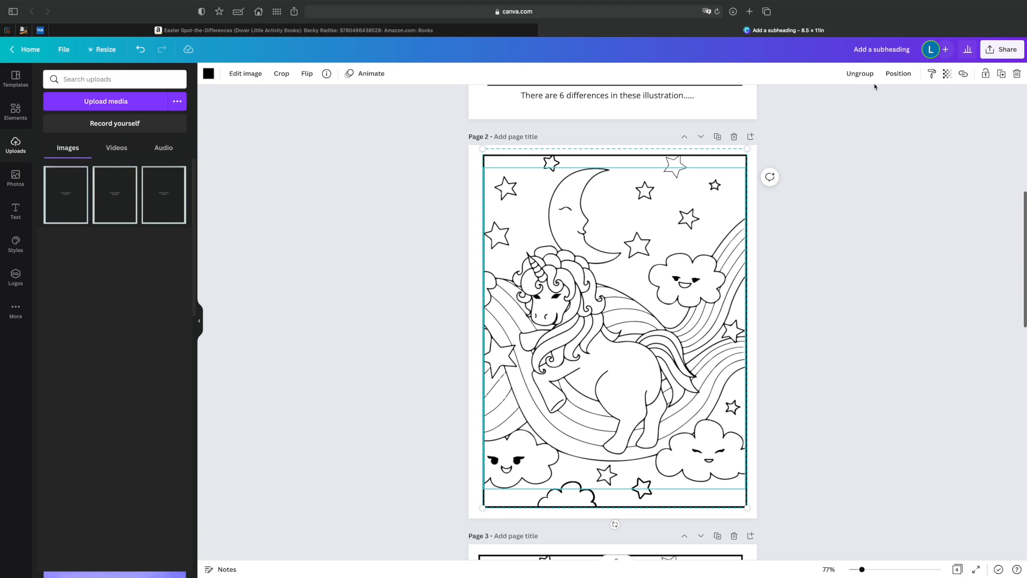
pyautogui.click(860, 74)
pyautogui.click(346, 267)
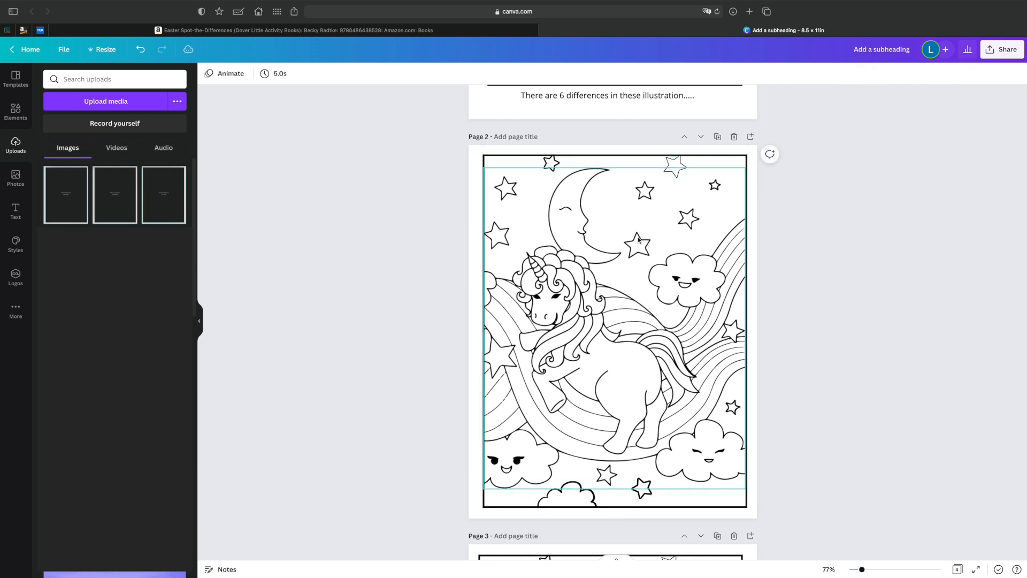
# Cover the star below the moon on page 3 with a small white circle.
pyautogui.click(16, 112)
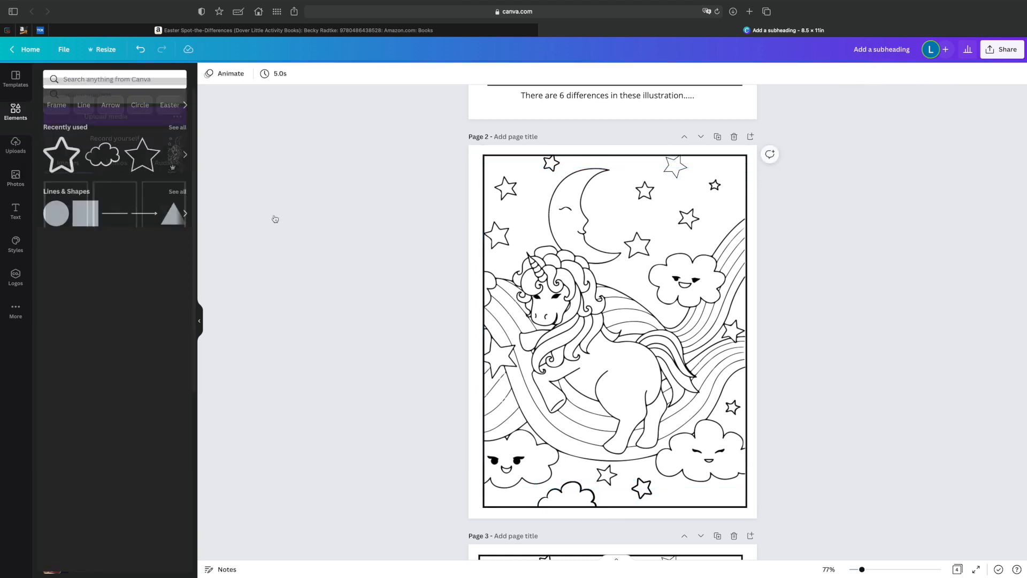
pyautogui.scroll(-7, 661, 304)
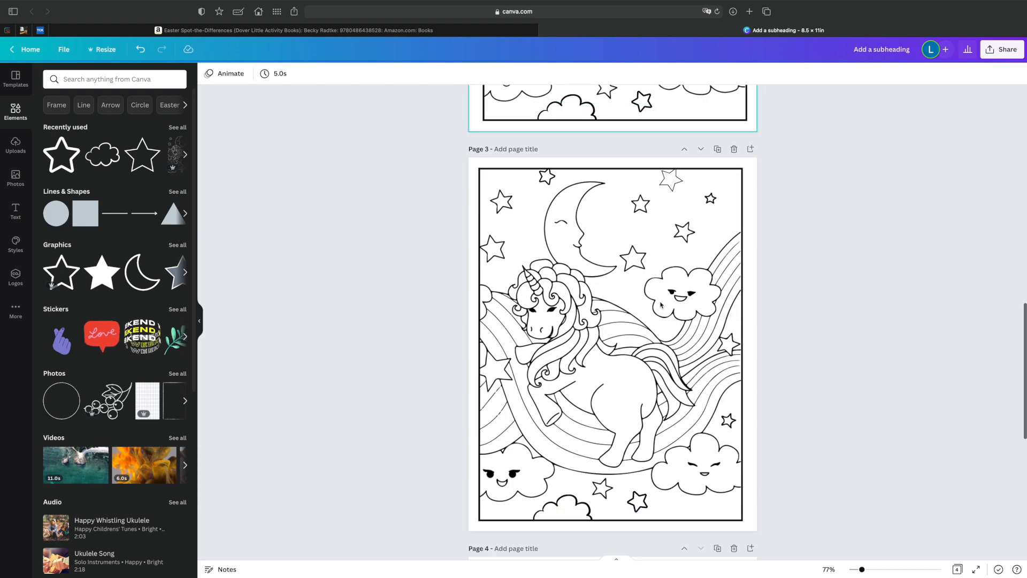
pyautogui.scroll(2, 631, 301)
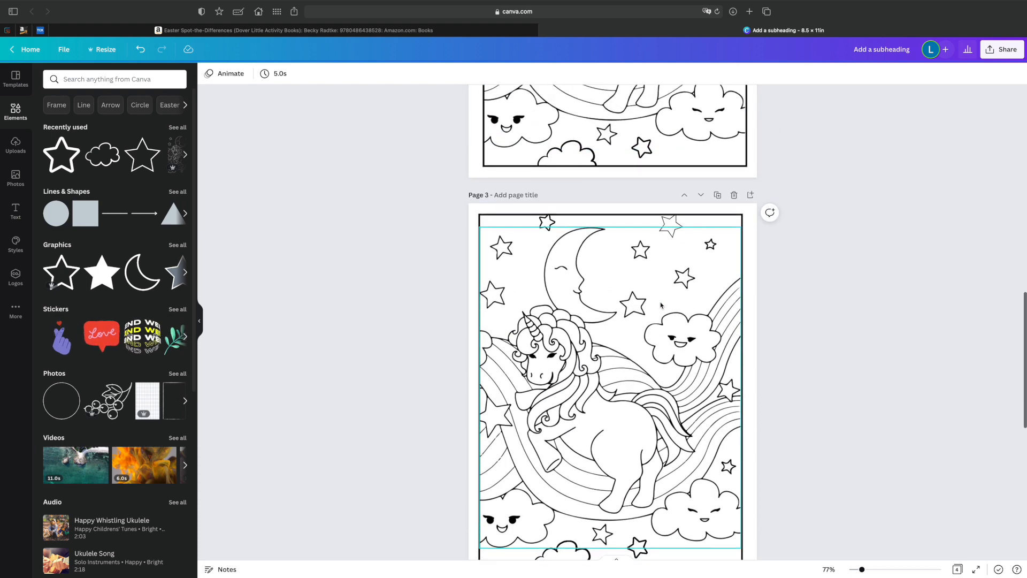
pyautogui.click(56, 213)
pyautogui.moveTo(685, 331); pyautogui.dragTo(640, 320)
pyautogui.click(208, 74)
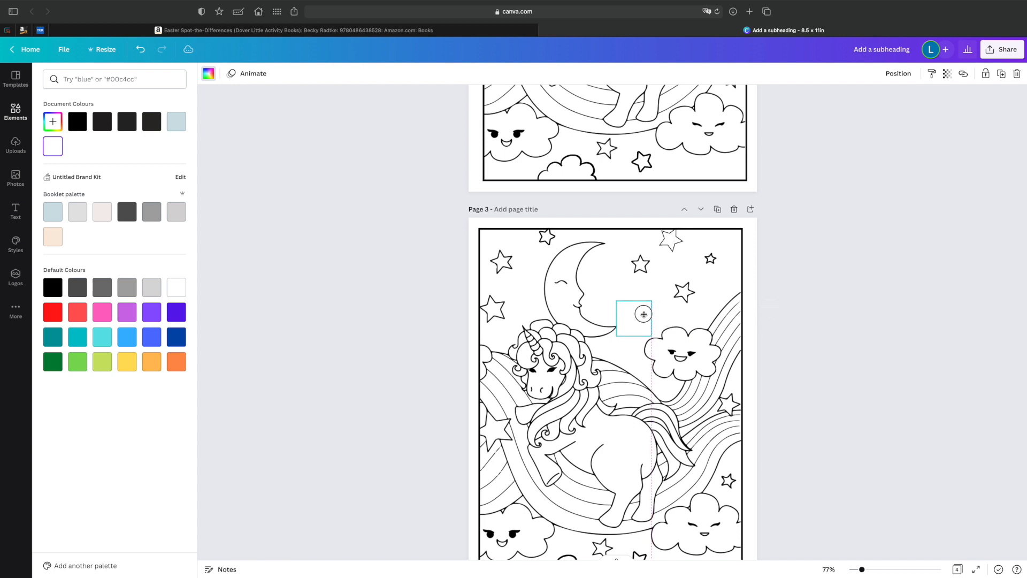
pyautogui.click(870, 349)
# Compare the unicorn artwork on pages 2 and 3, and search the elements library for "heart".
pyautogui.scroll(1, 527, 302)
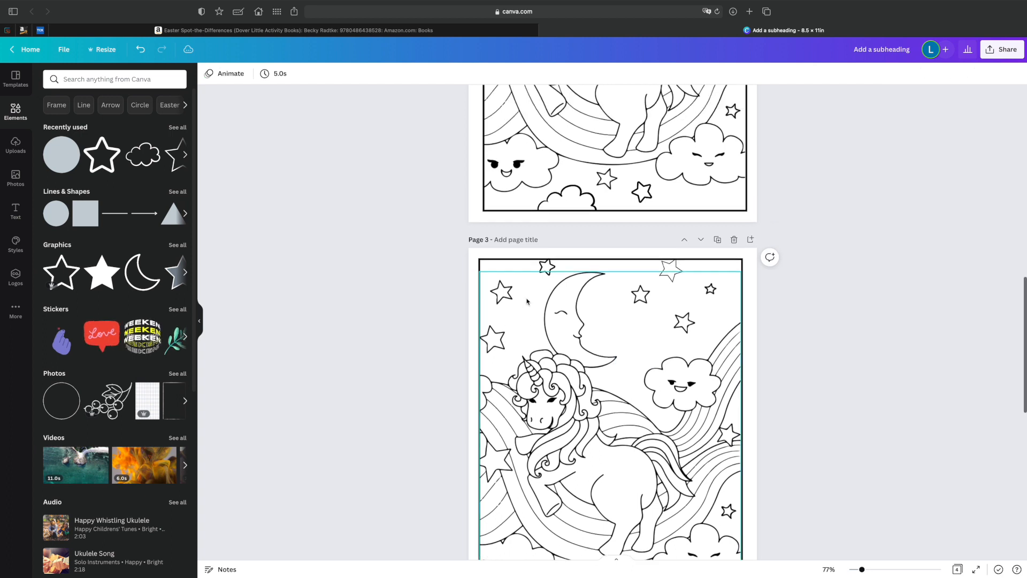
pyautogui.scroll(5, 527, 302)
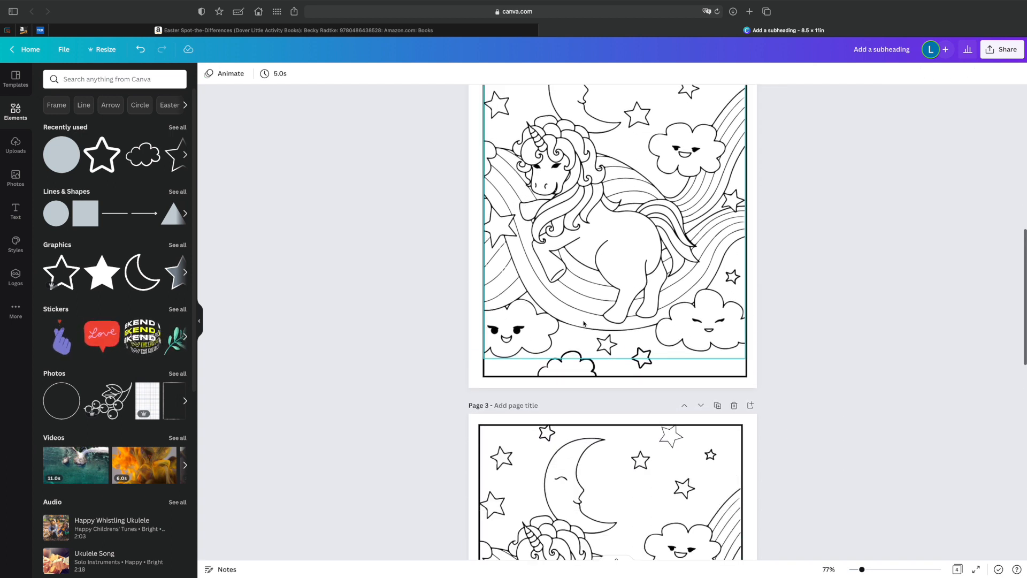
pyautogui.scroll(-7, 582, 319)
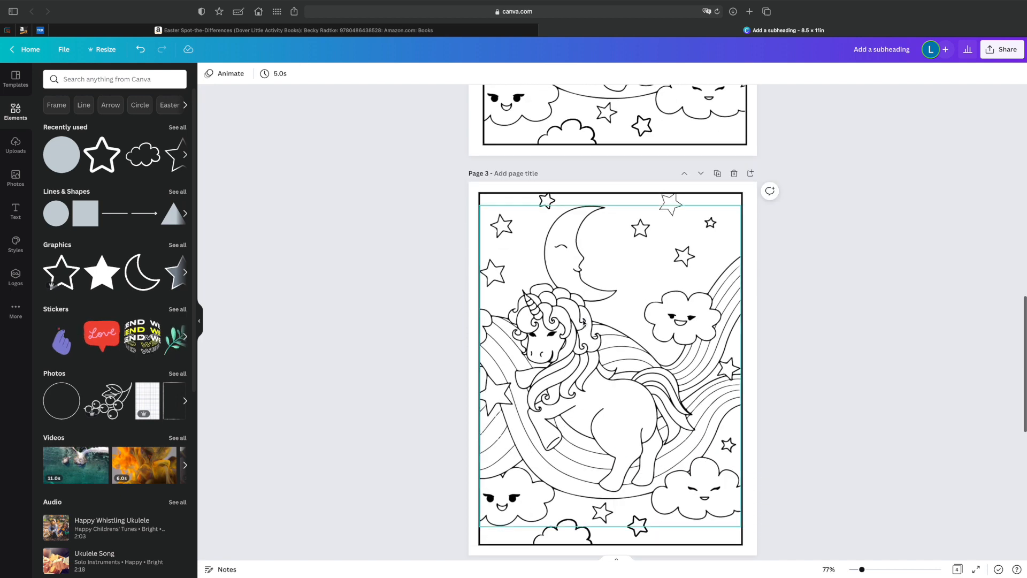
pyautogui.scroll(2, 582, 321)
pyautogui.click(107, 78)
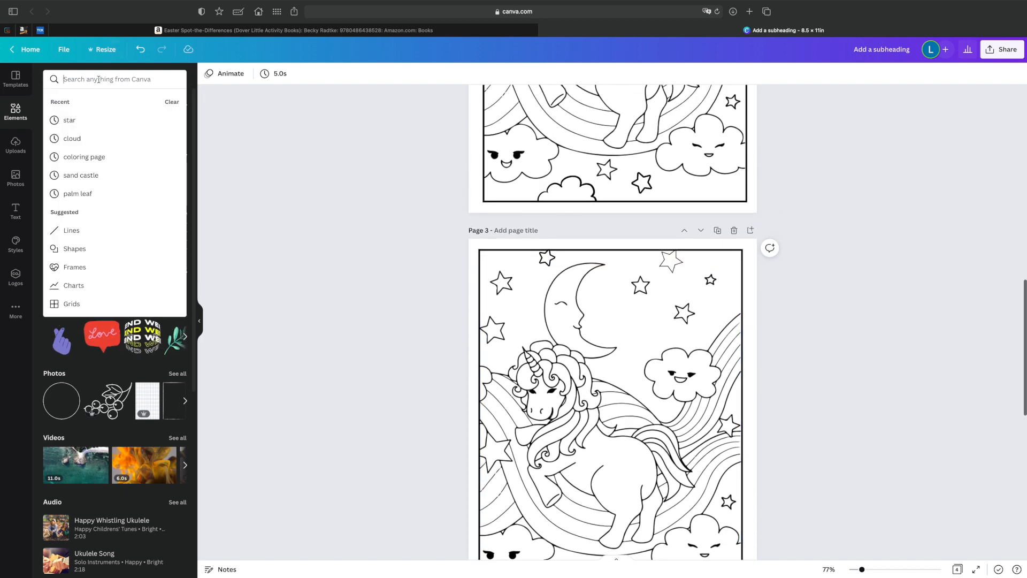
pyautogui.write('heart')
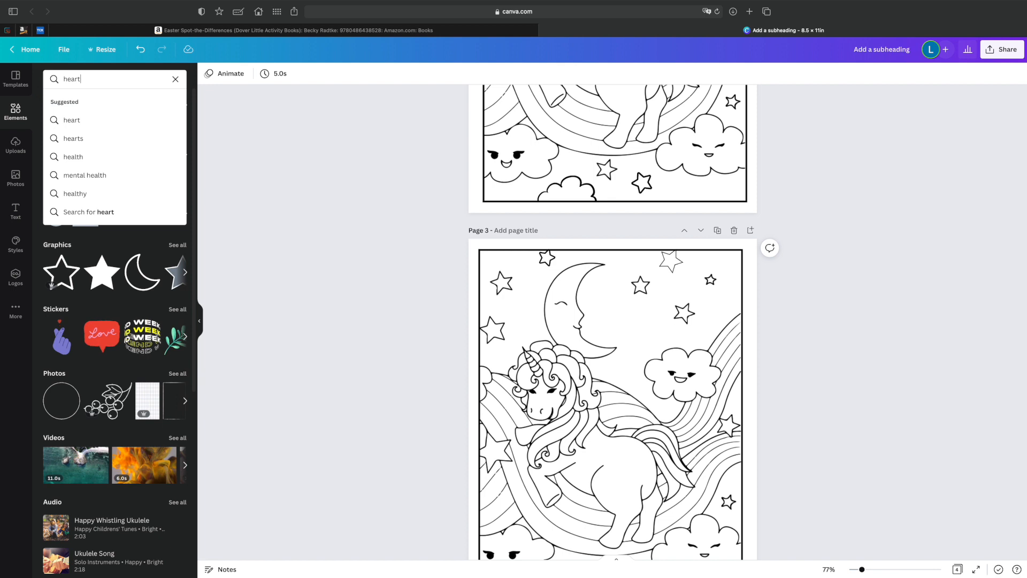
pyautogui.press('Return')
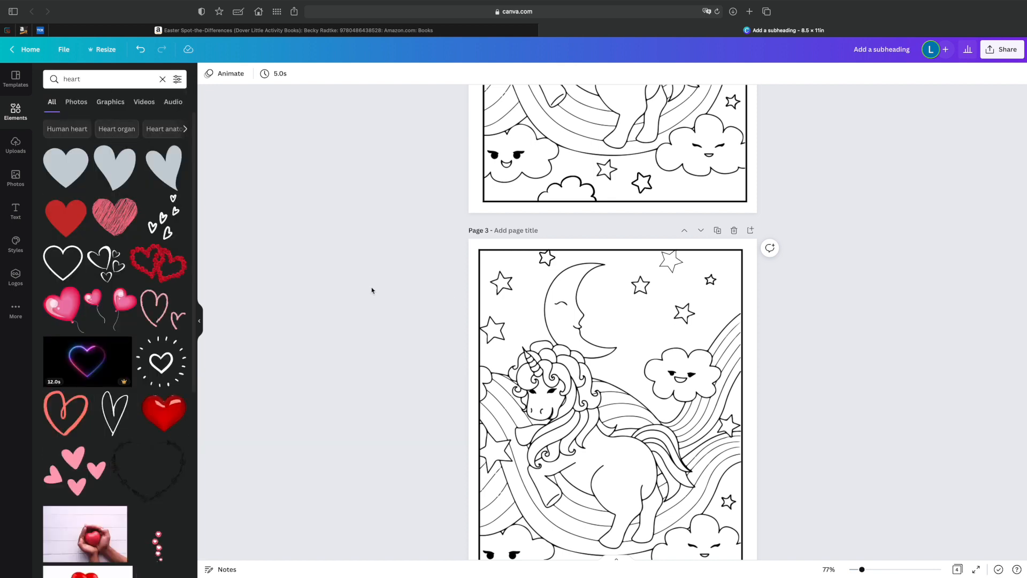
# Add the outlined heart to page 3, colour it black, and place it small and slightly tilted on the unicorn's rump.
pyautogui.click(65, 267)
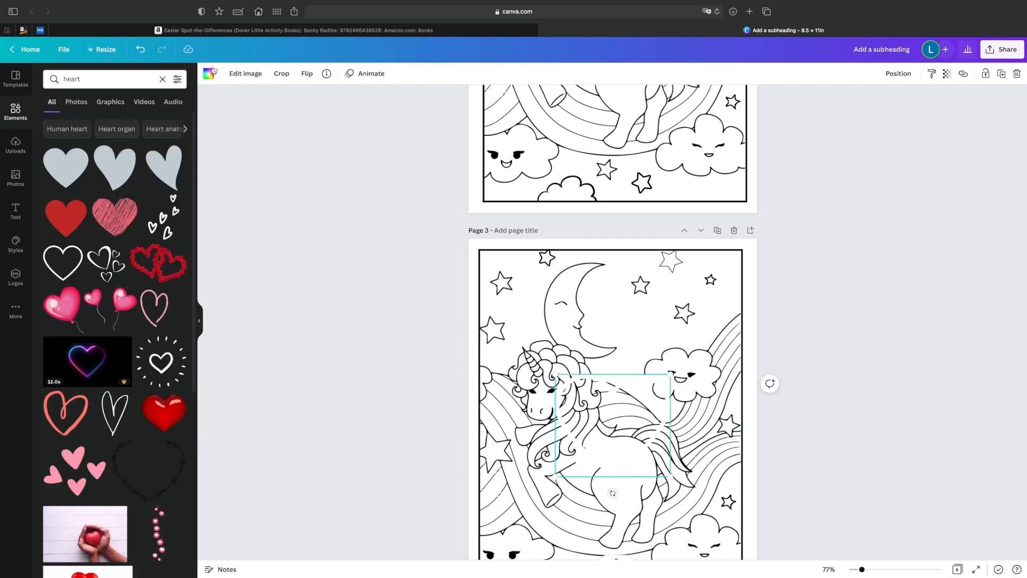
pyautogui.click(209, 73)
pyautogui.click(77, 122)
pyautogui.scroll(-2, 615, 321)
pyautogui.moveTo(665, 305); pyautogui.dragTo(637, 394)
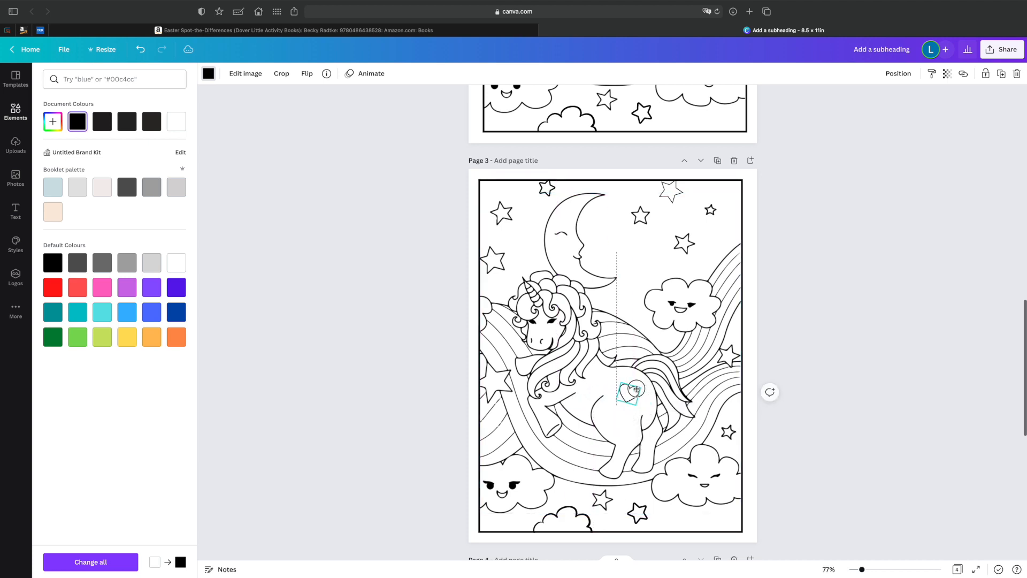
pyautogui.click(776, 384)
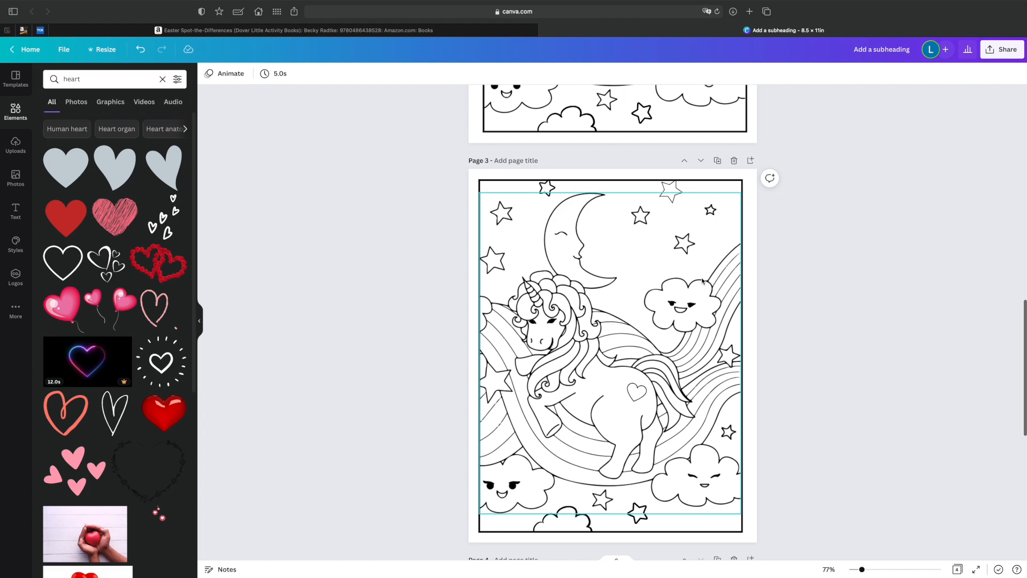
# Search the graphics for "cloud" and place a small black-outlined white cloud beside the moon on page 3.
pyautogui.scroll(5, 702, 282)
pyautogui.scroll(-5, 702, 281)
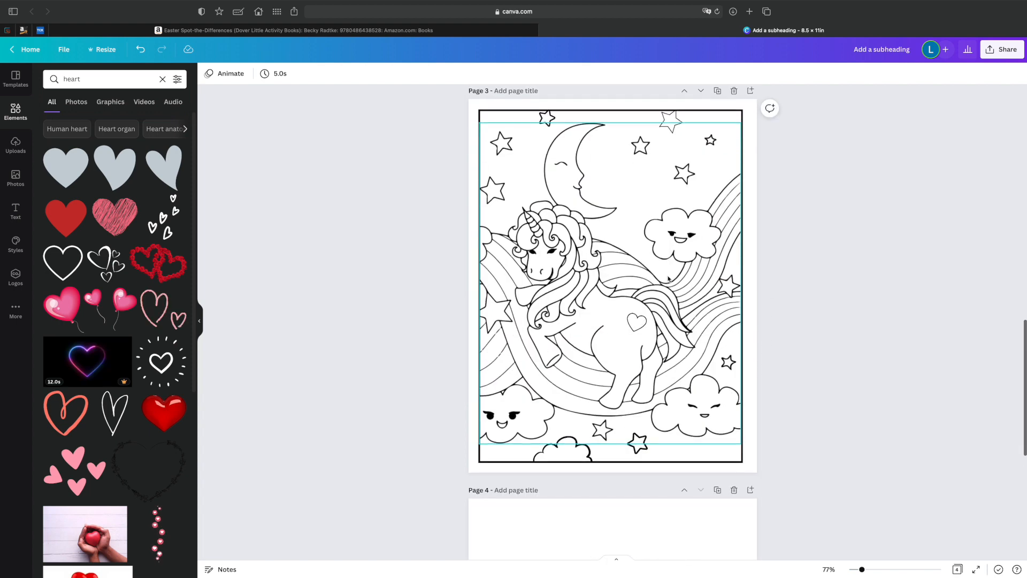
pyautogui.scroll(3, 667, 278)
pyautogui.scroll(2, 667, 278)
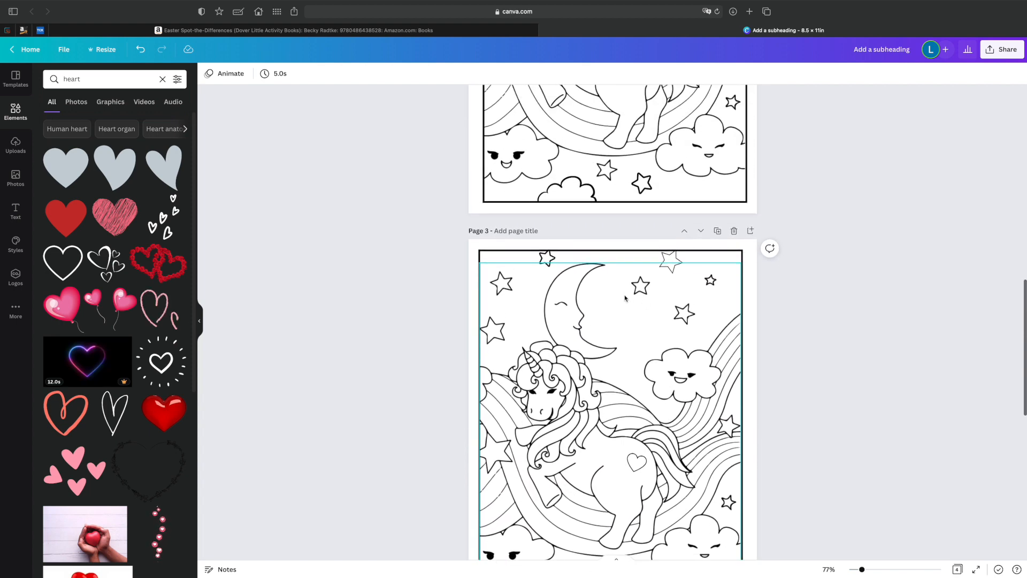
pyautogui.click(89, 79)
pyautogui.write('cloud')
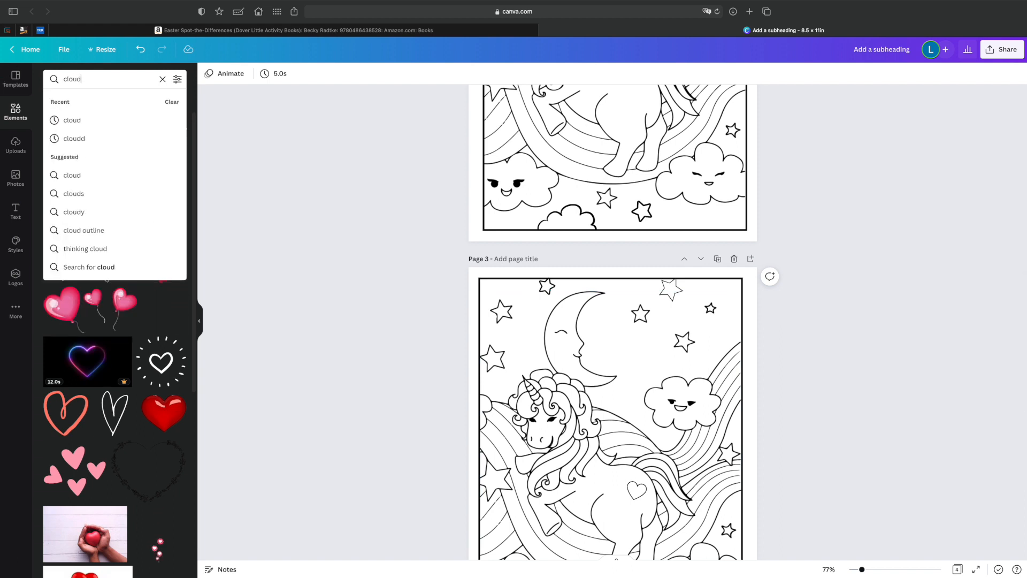
pyautogui.press('Return')
pyautogui.click(112, 103)
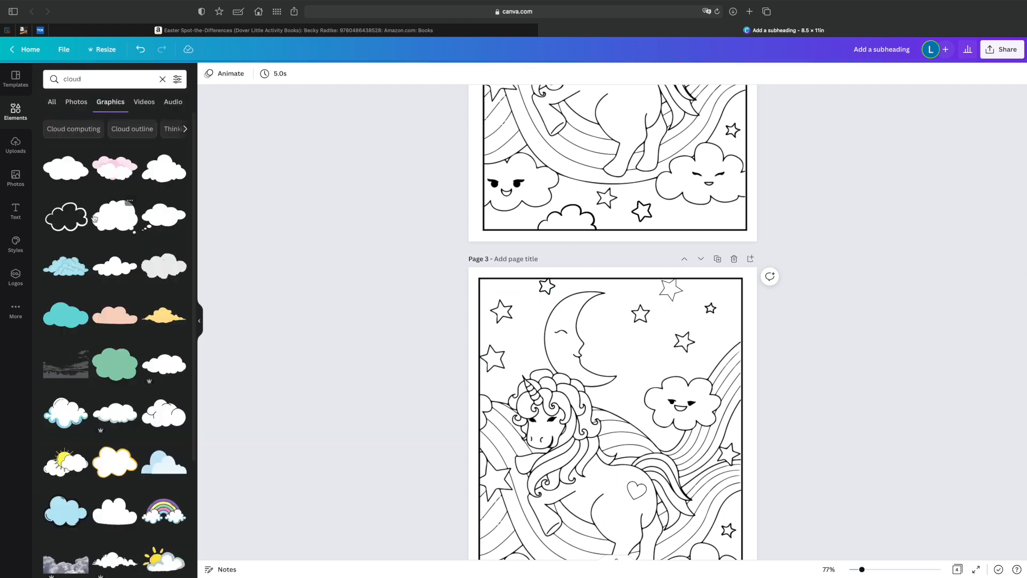
pyautogui.scroll(-5, 94, 219)
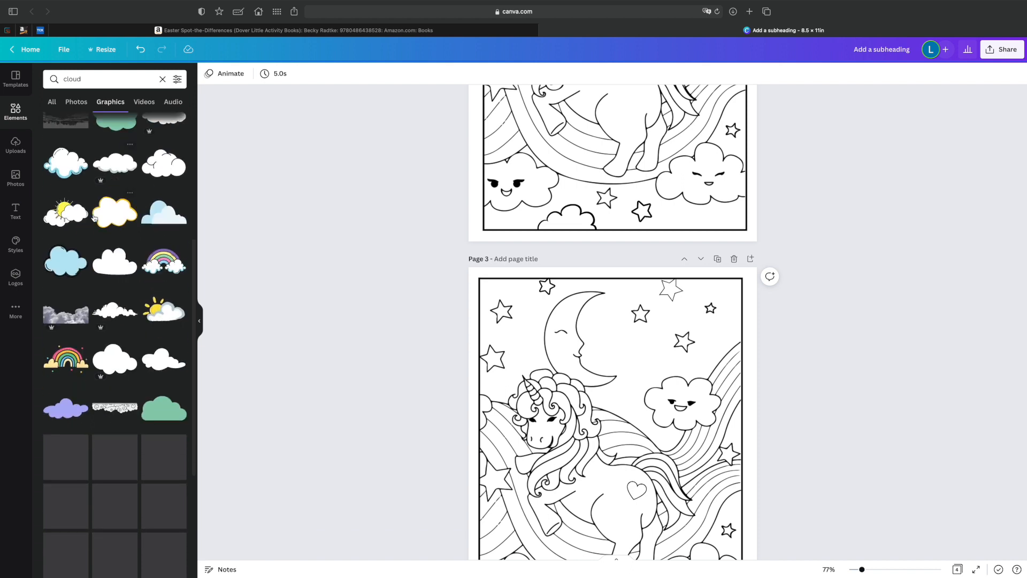
pyautogui.click(162, 347)
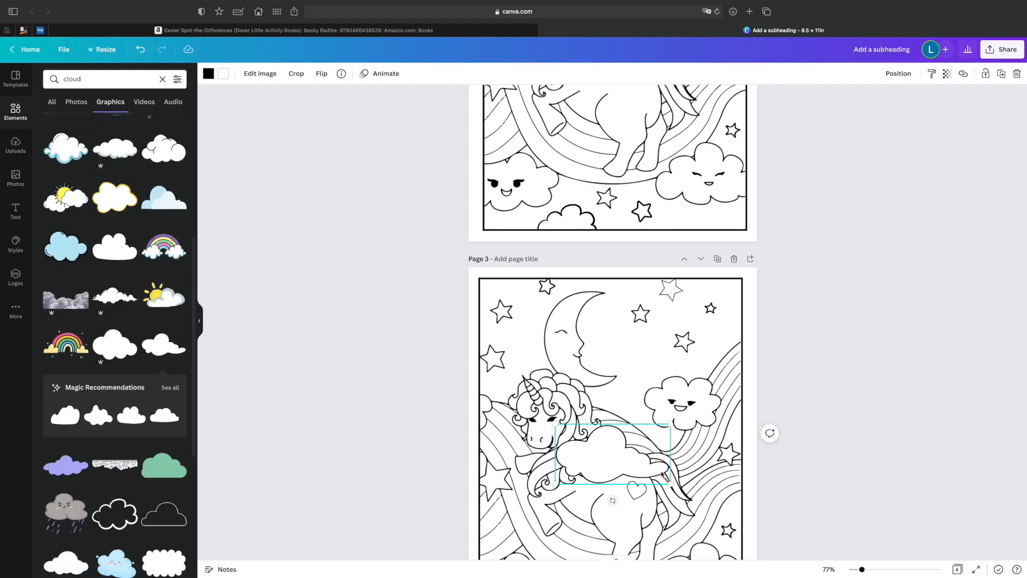
pyautogui.moveTo(671, 486); pyautogui.dragTo(661, 363)
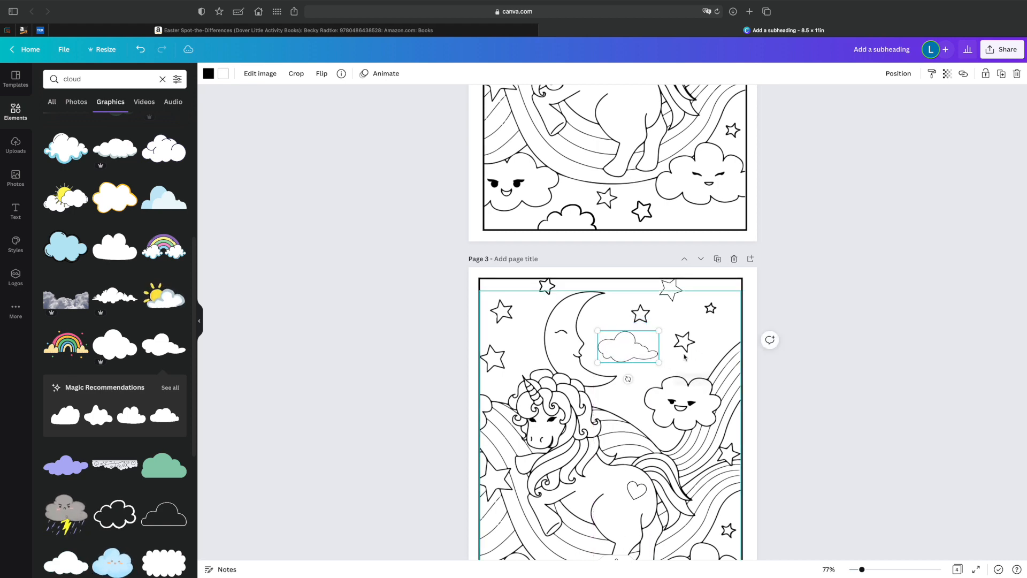
# Search the graphics for "eye" to find a closed eye with lashes for the moon on page 2.
pyautogui.scroll(5, 696, 359)
pyautogui.scroll(-2, 745, 355)
pyautogui.scroll(-3, 745, 355)
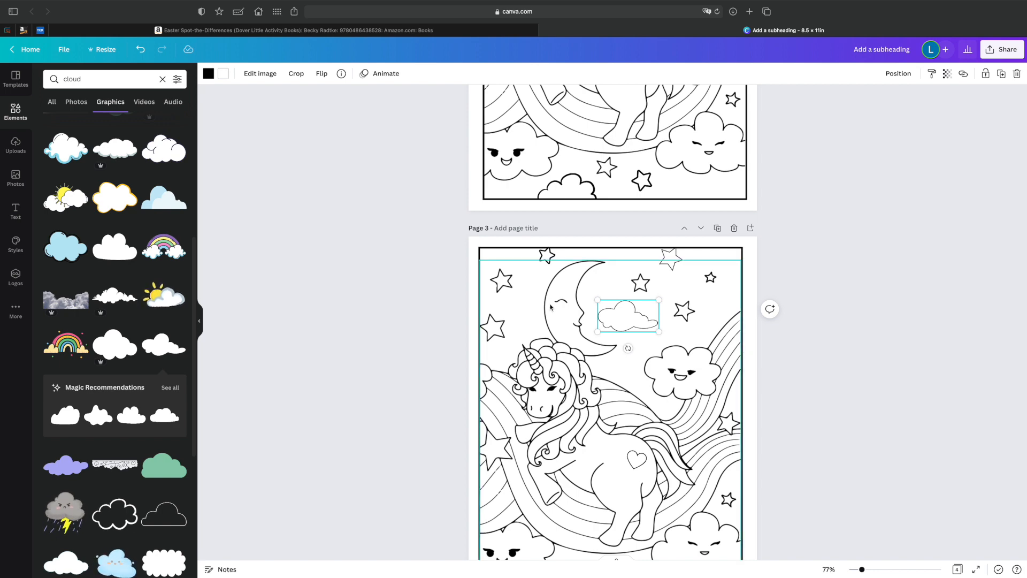
pyautogui.scroll(6, 560, 306)
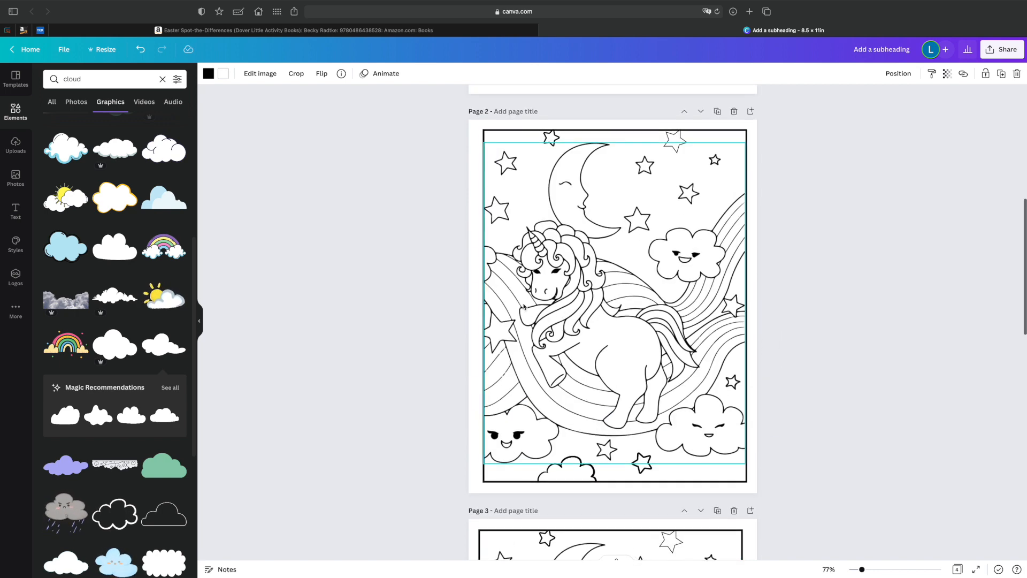
pyautogui.click(101, 81)
pyautogui.write('ey')
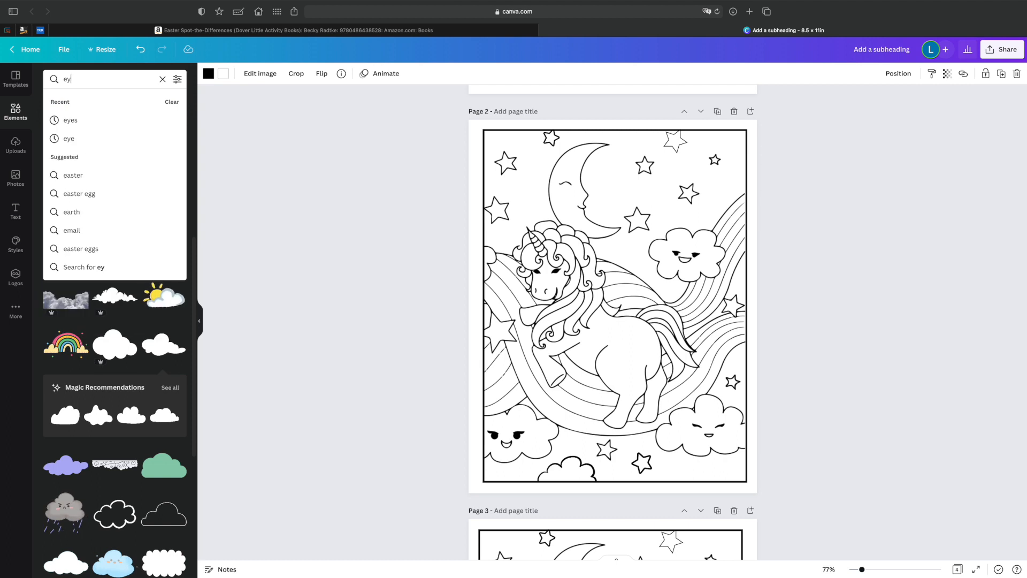
pyautogui.press('Return')
pyautogui.scroll(-5, 115, 321)
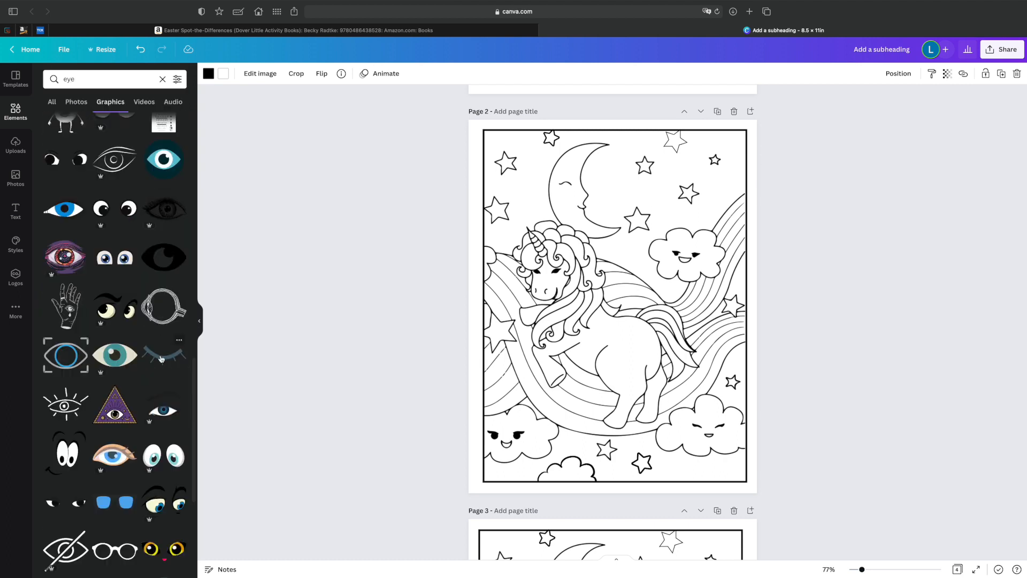
# Add the closed eye with lashes to page 2, colour it black, and shrink it onto the moon's face.
pyautogui.click(181, 357)
pyautogui.click(208, 74)
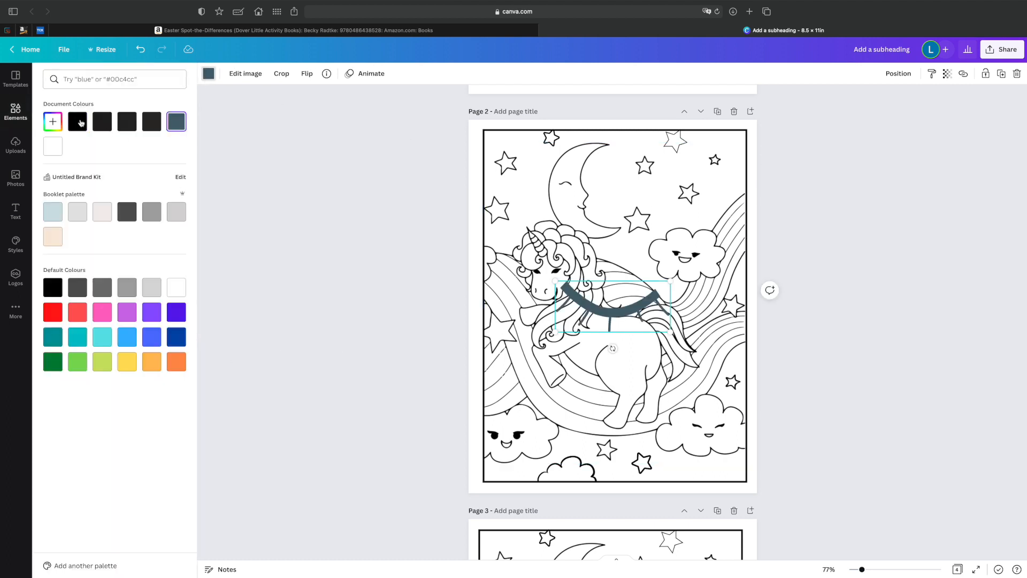
pyautogui.moveTo(669, 332); pyautogui.dragTo(575, 187)
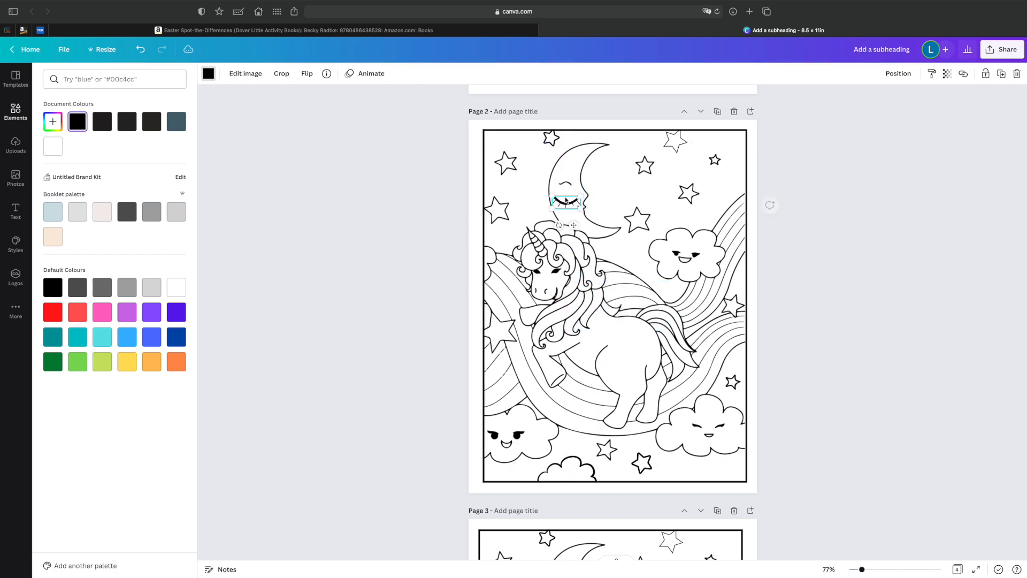
# Cover the moon's original eye on page 2 with a small white circle.
pyautogui.click(15, 111)
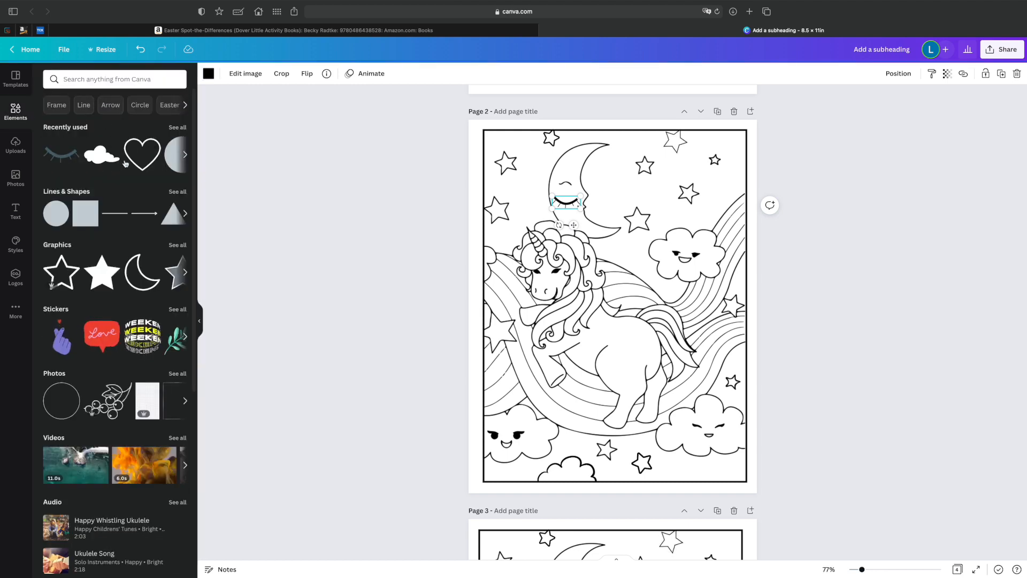
pyautogui.click(56, 218)
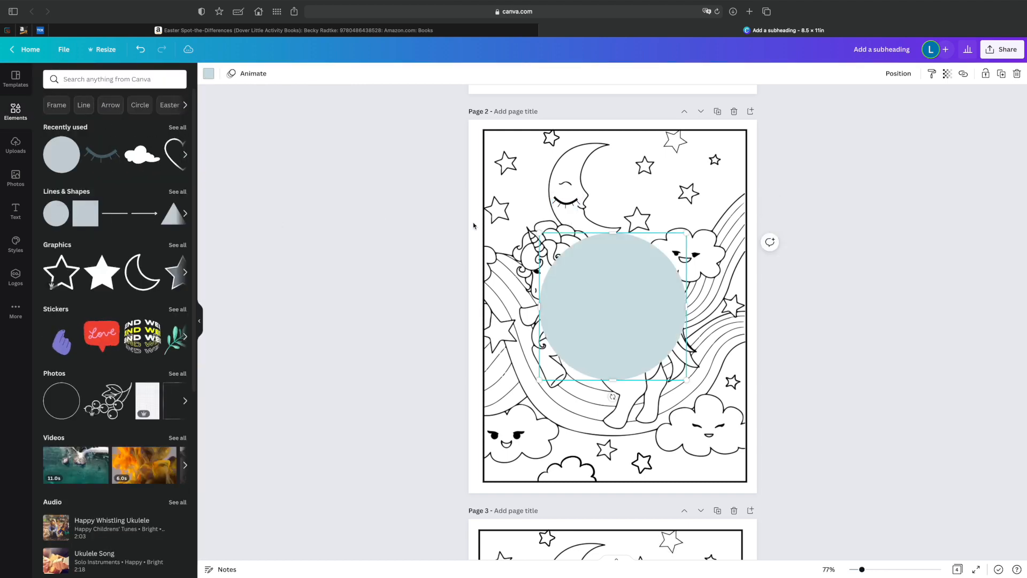
pyautogui.click(208, 73)
pyautogui.click(53, 147)
pyautogui.moveTo(687, 380); pyautogui.dragTo(569, 186)
# Position the new lashes over the white circle on the moon and bring them forward.
pyautogui.click(627, 194)
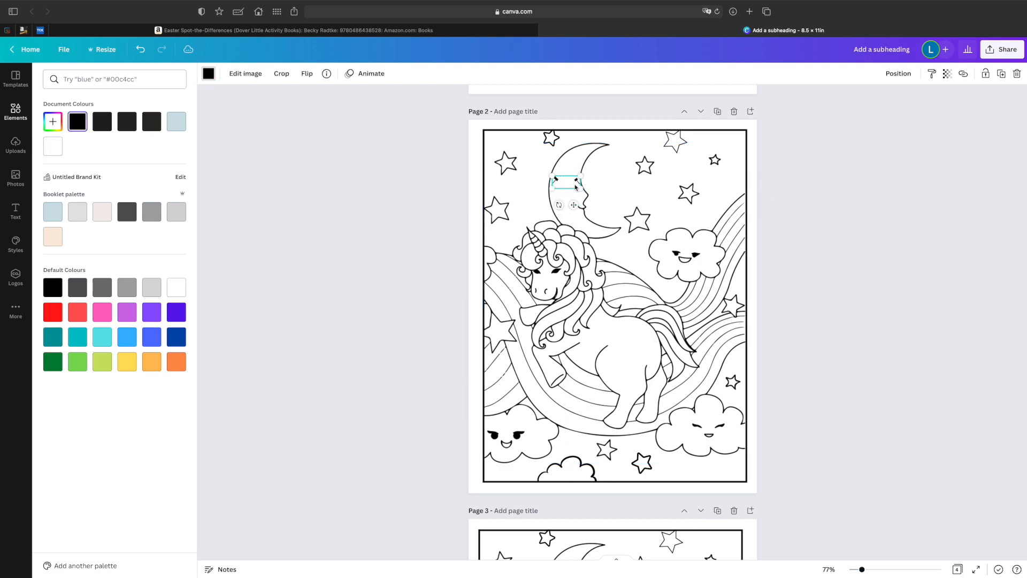
pyautogui.click(907, 74)
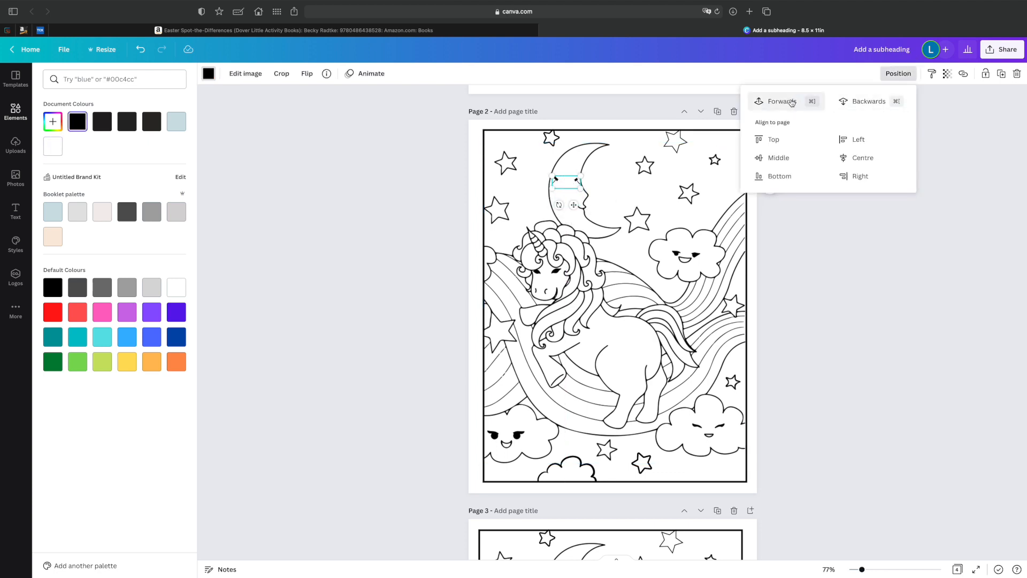
pyautogui.click(795, 101)
# Shrink the moon's closed eye slightly and tilt it to suit the face on page 2.
pyautogui.click(540, 166)
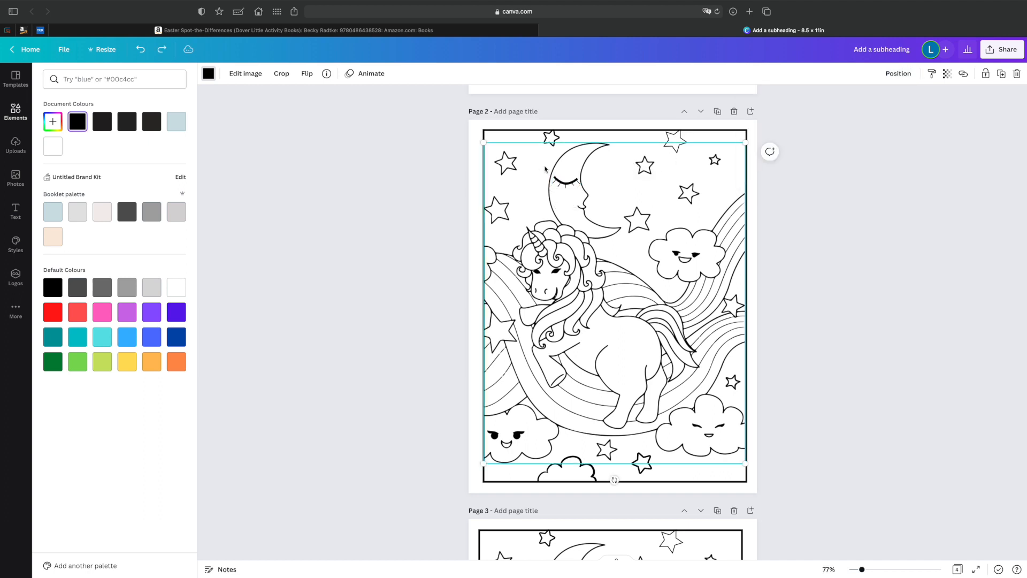
pyautogui.click(563, 185)
pyautogui.moveTo(581, 195); pyautogui.dragTo(576, 192)
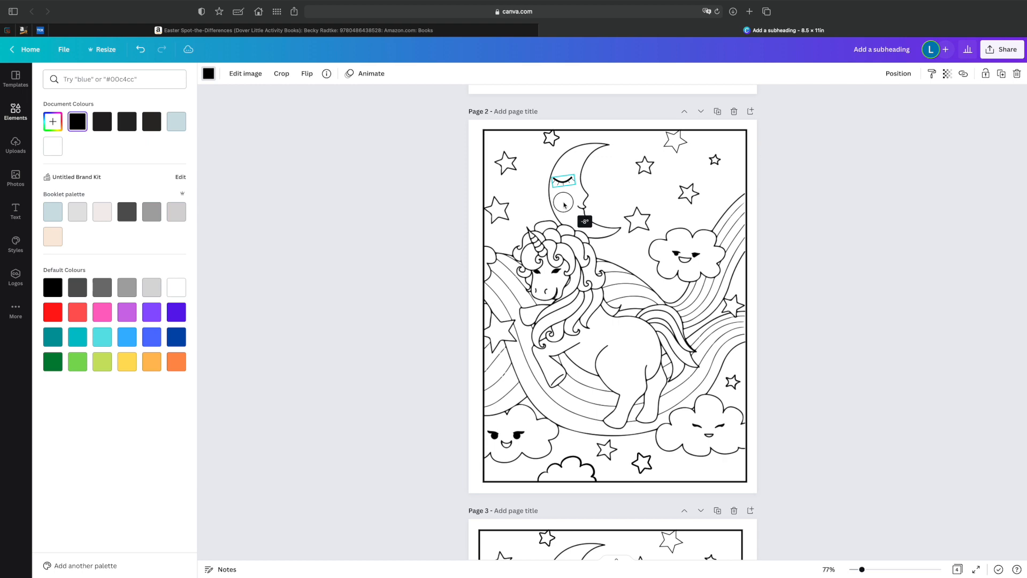
pyautogui.moveTo(566, 205); pyautogui.dragTo(566, 204)
pyautogui.scroll(-3, 760, 273)
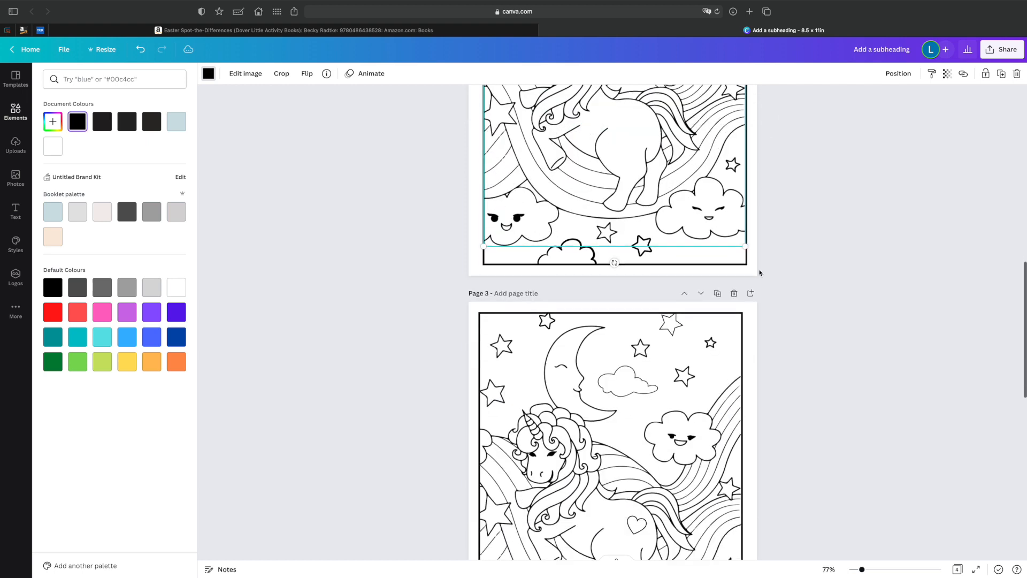
pyautogui.scroll(6, 760, 273)
pyautogui.click(568, 271)
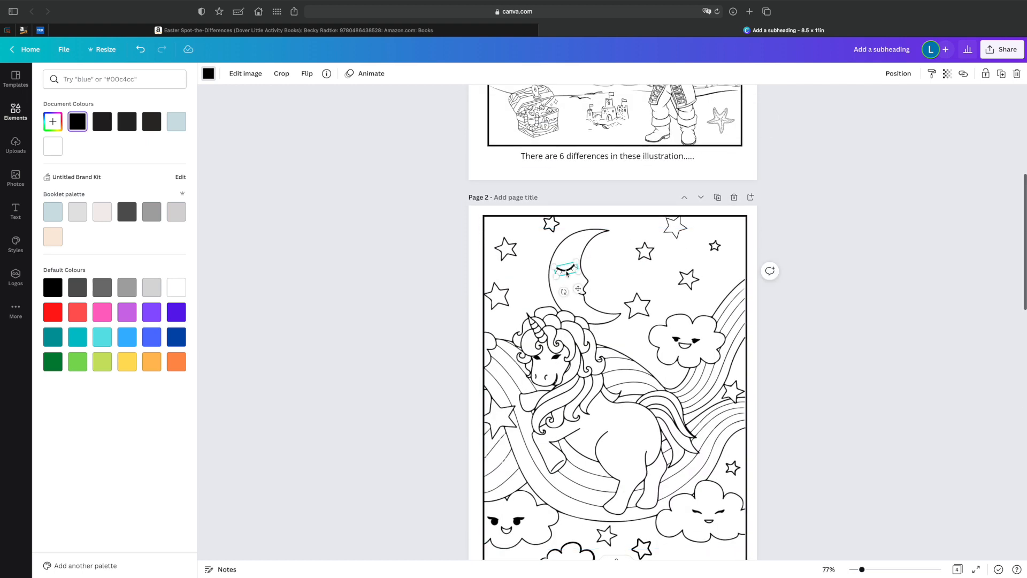
pyautogui.click(569, 271)
# Search the graphics for "unicorn" and look through the results for a detail to use on page 3.
pyautogui.scroll(-5, 630, 281)
pyautogui.scroll(-5, 630, 280)
pyautogui.click(113, 79)
pyautogui.write('un')
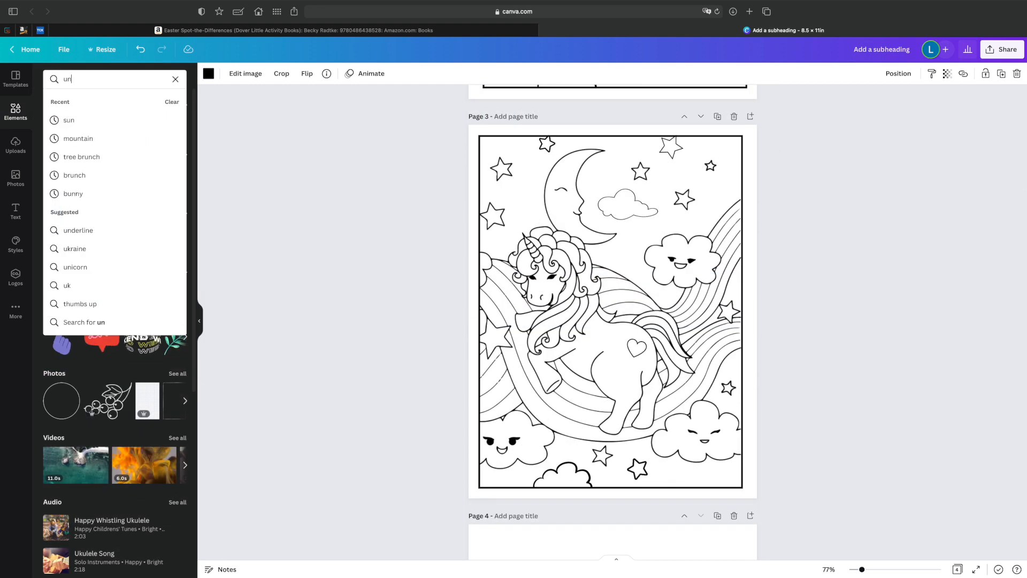
pyautogui.write('icorn')
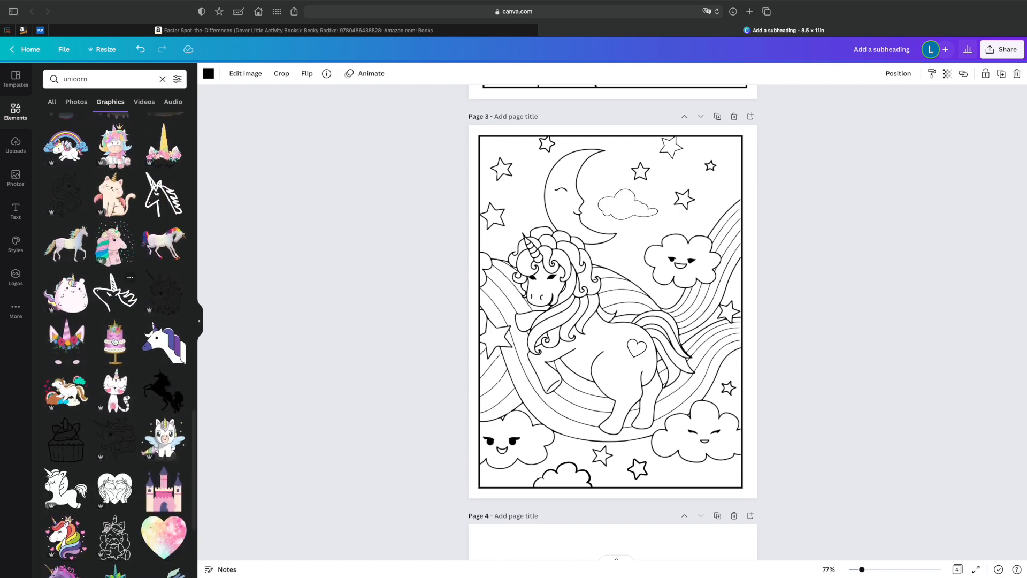
pyautogui.scroll(-5, 113, 341)
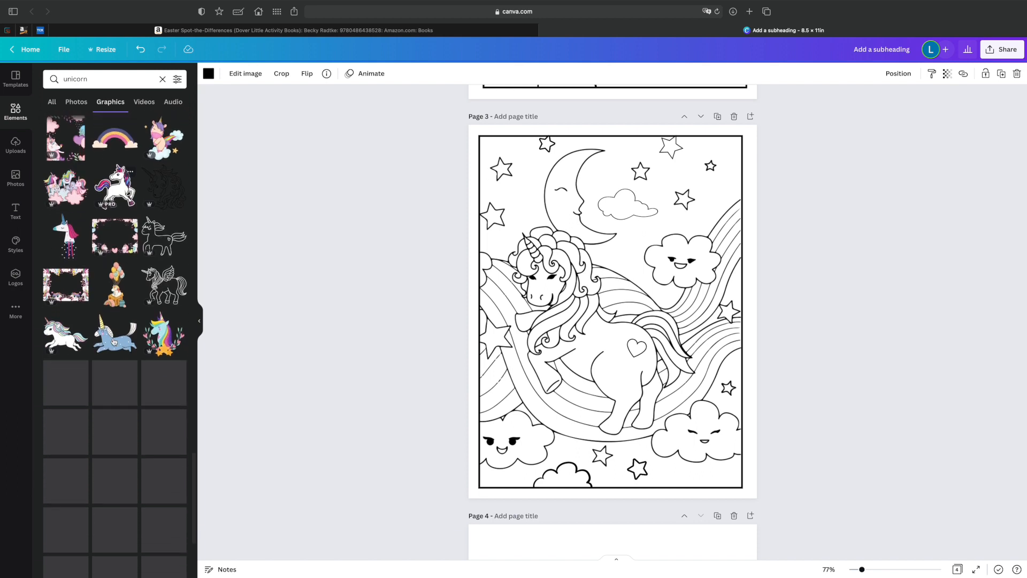
pyautogui.scroll(-10, 114, 341)
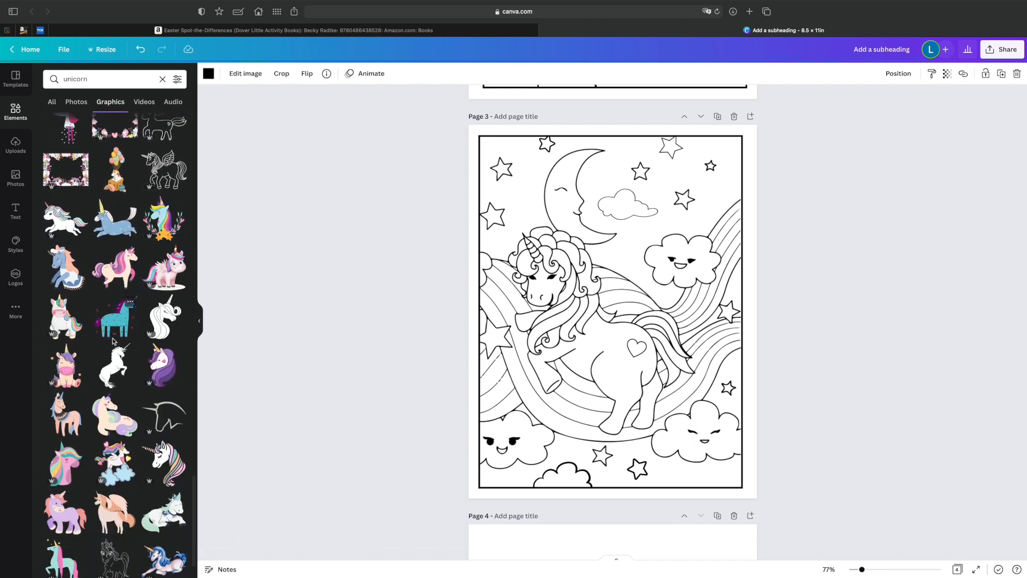
pyautogui.scroll(-5, 114, 342)
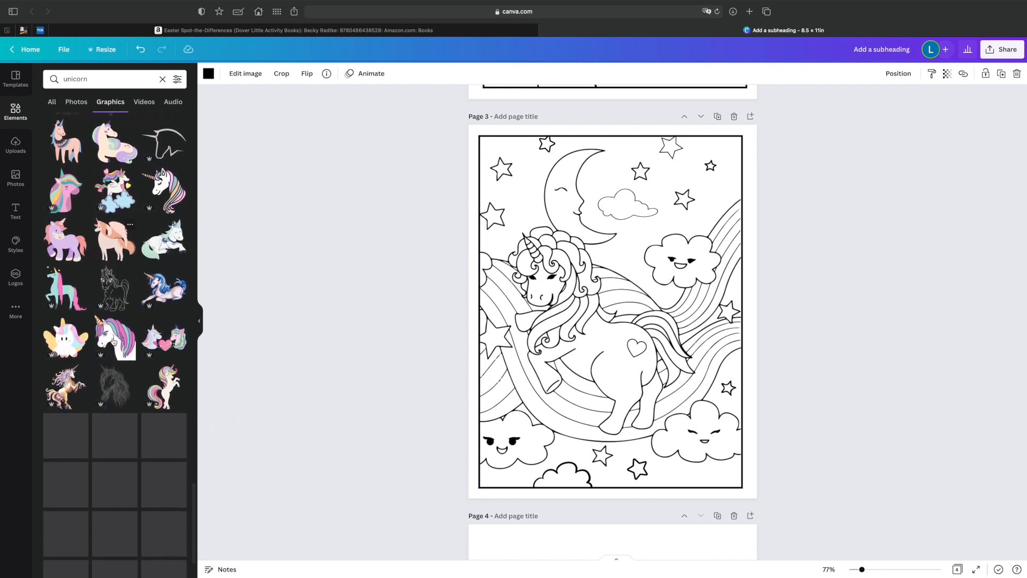
pyautogui.scroll(-5, 114, 340)
pyautogui.scroll(-10, 113, 311)
# Search the graphics for "wing" and add a single outlined feathered wing to page 3.
pyautogui.click(105, 78)
pyautogui.moveTo(105, 79); pyautogui.dragTo(57, 73)
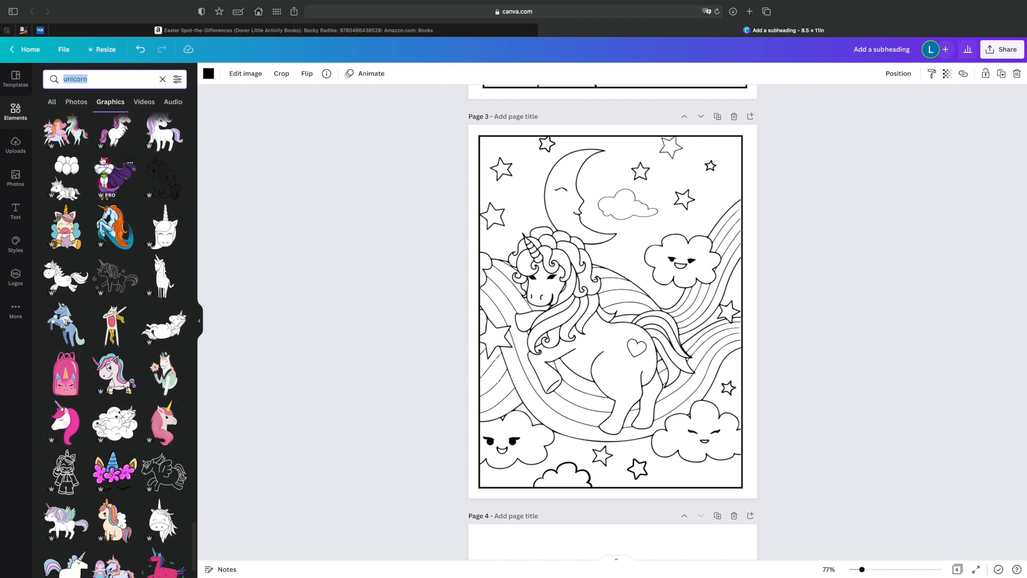
pyautogui.write('wing')
pyautogui.press('Return')
pyautogui.scroll(-1, 110, 214)
pyautogui.click(164, 239)
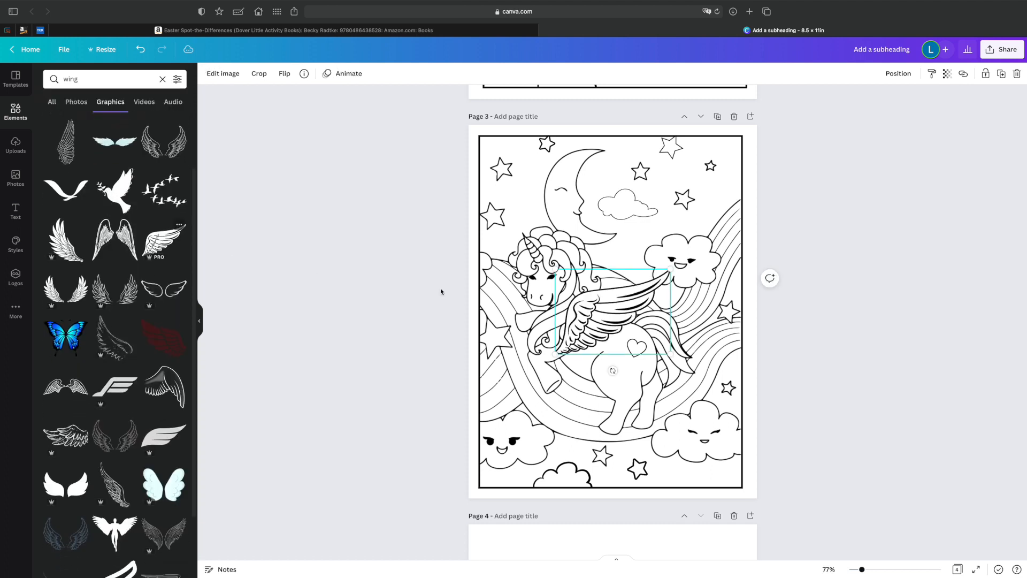
# Shrink the wing and place it on the unicorn's back on page 3.
pyautogui.moveTo(599, 315); pyautogui.dragTo(630, 289)
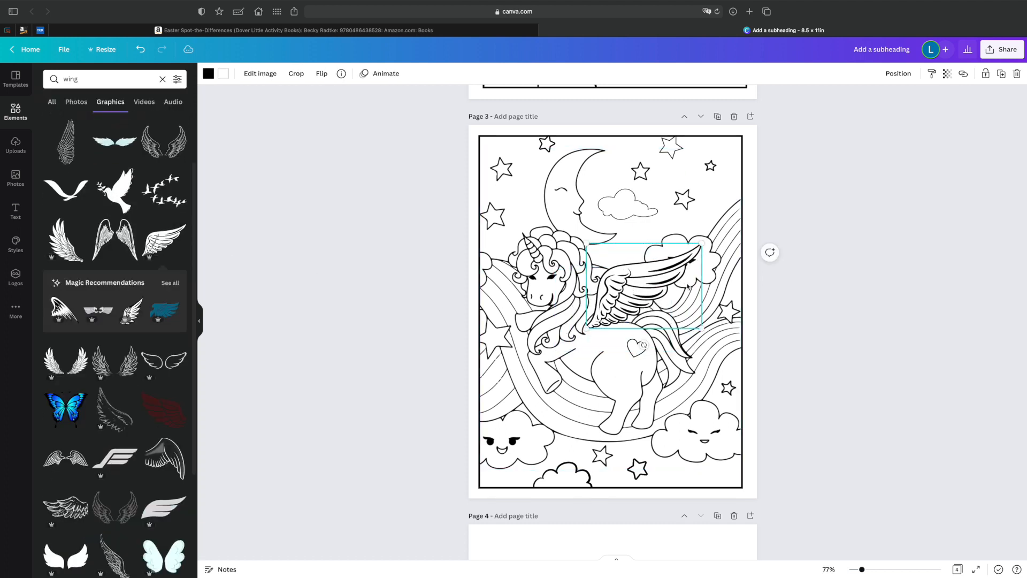
pyautogui.moveTo(699, 247); pyautogui.dragTo(671, 266)
pyautogui.moveTo(613, 305); pyautogui.dragTo(620, 298)
pyautogui.click(860, 340)
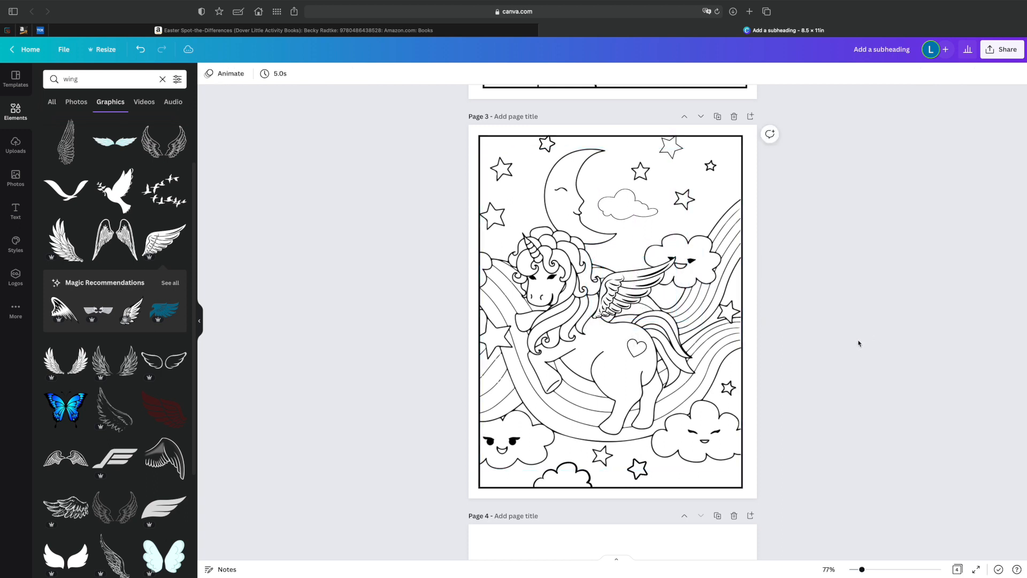
# Move the wing from page 3 onto the unicorn's back on page 2 and compare the two pages.
pyautogui.scroll(2, 860, 345)
pyautogui.scroll(4, 860, 345)
pyautogui.scroll(-1, 802, 374)
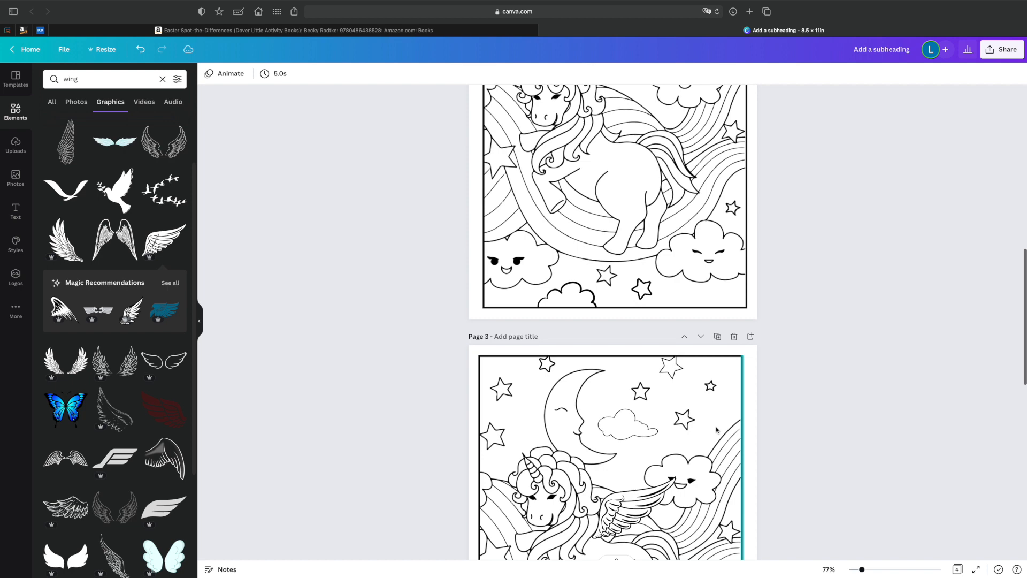
pyautogui.moveTo(634, 513); pyautogui.dragTo(632, 153)
pyautogui.scroll(3, 893, 257)
pyautogui.scroll(-10, 893, 257)
pyautogui.scroll(3, 889, 258)
pyautogui.scroll(5, 889, 255)
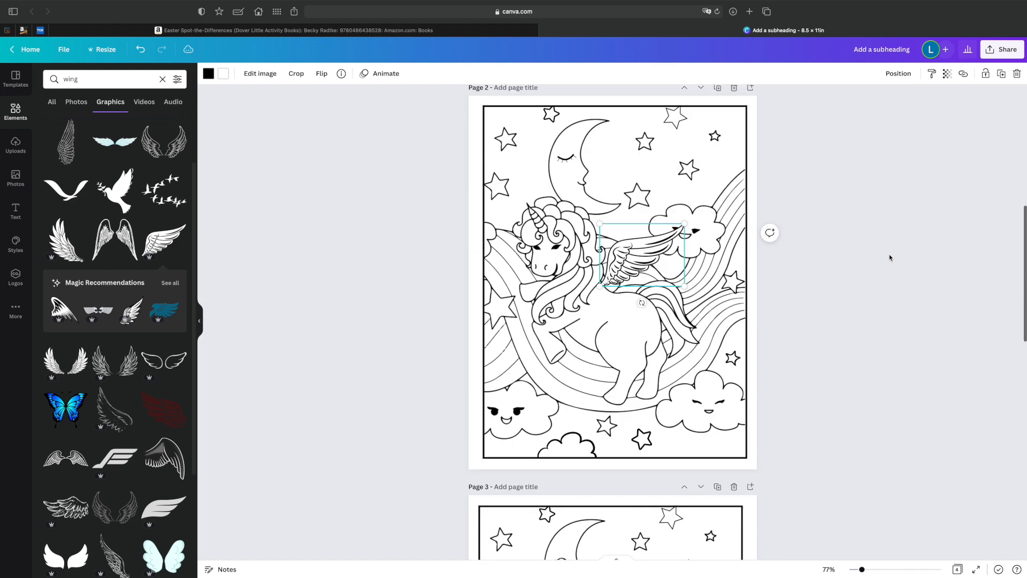
pyautogui.scroll(-1, 584, 242)
pyautogui.scroll(-2, 633, 237)
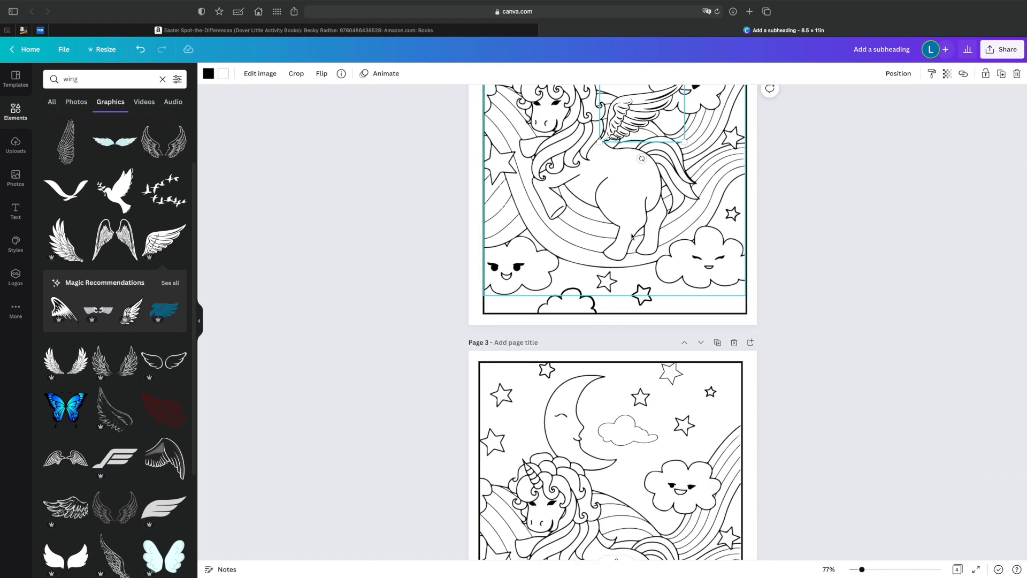
pyautogui.scroll(4, 632, 237)
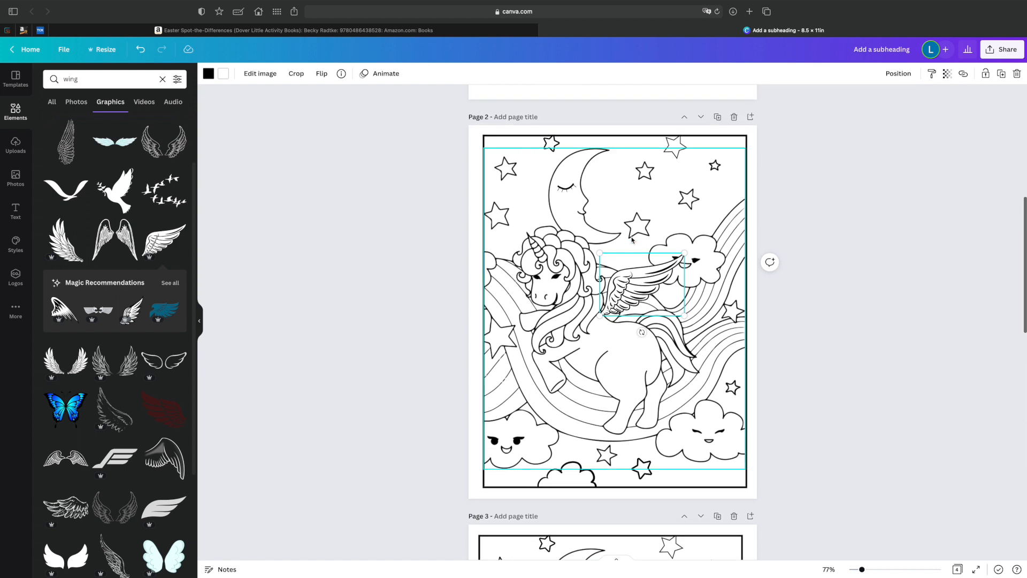
pyautogui.scroll(-3, 633, 239)
pyautogui.scroll(2, 115, 224)
# Search the graphics for "flower" and browse the results.
pyautogui.click(56, 76)
pyautogui.write('flower')
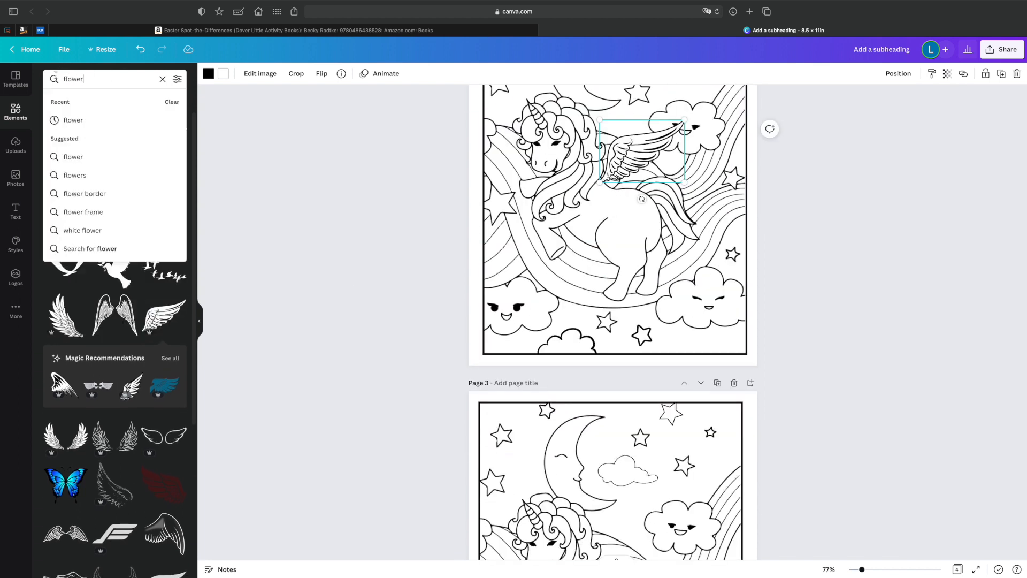
pyautogui.press('Return')
pyautogui.scroll(-15, 102, 169)
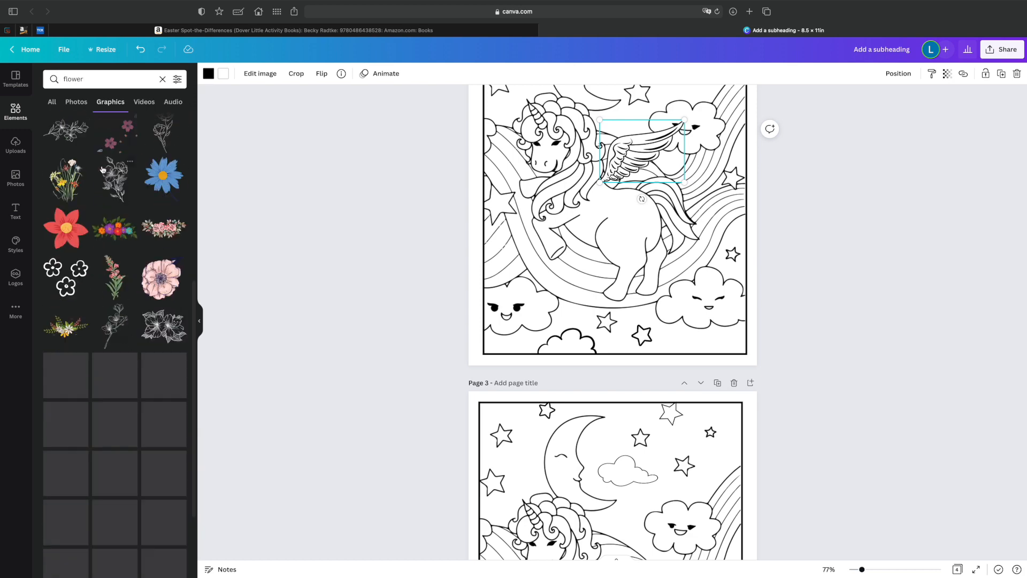
# Try a five-petal line flower on page 2, coloured black and shrunk beside the moon, and delete it.
pyautogui.click(164, 200)
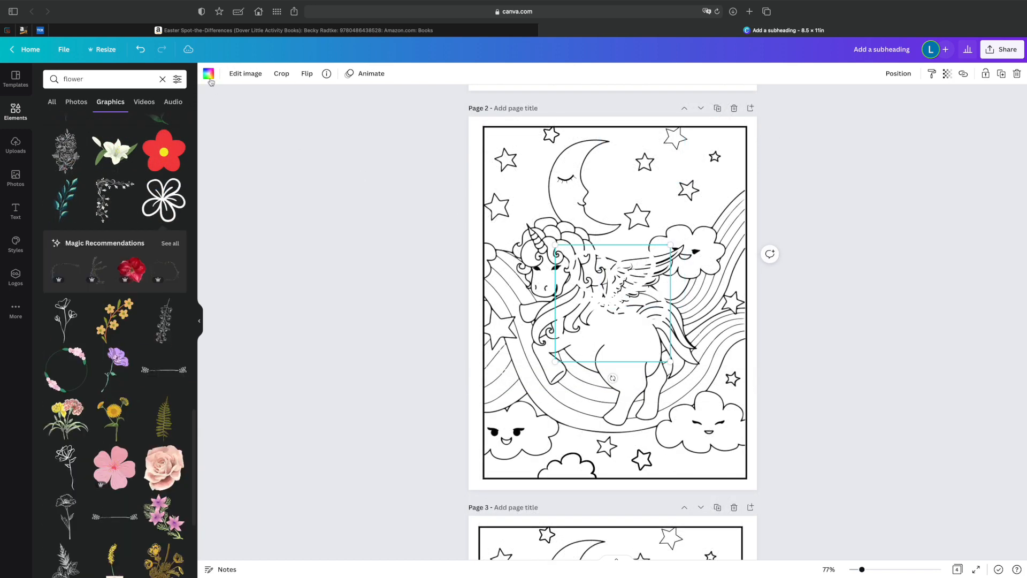
pyautogui.click(209, 74)
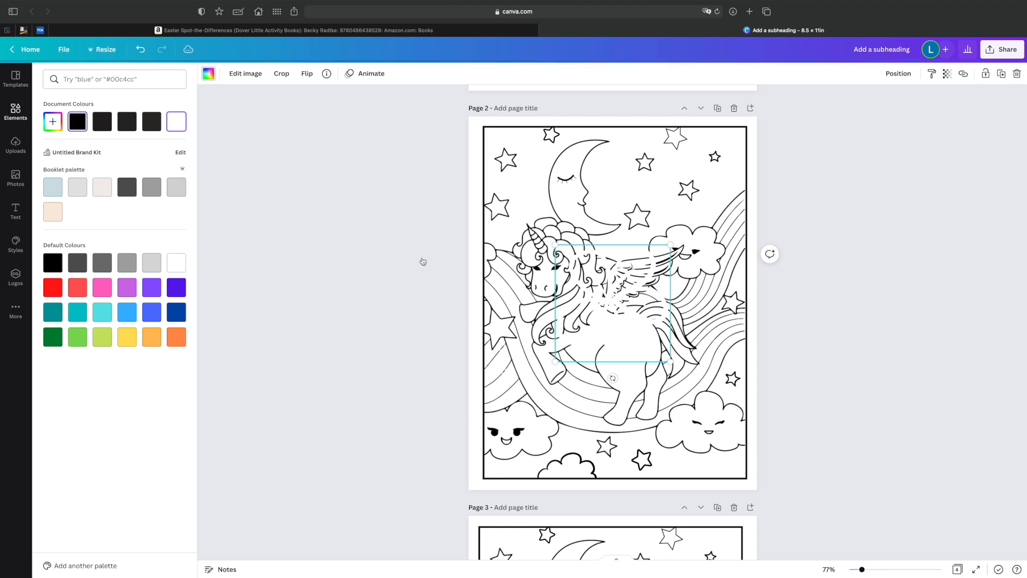
pyautogui.moveTo(659, 254); pyautogui.dragTo(624, 184)
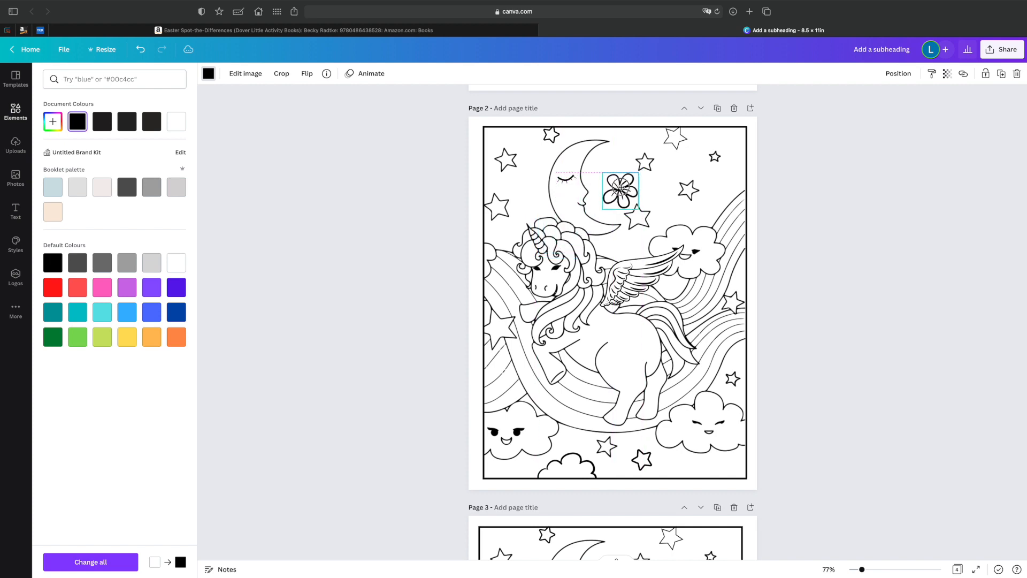
pyautogui.press('Delete')
# Add a white flower with pointed petals and black outlines to page 3, shrunk and tilted onto the unicorn's hair.
pyautogui.scroll(-10, 145, 298)
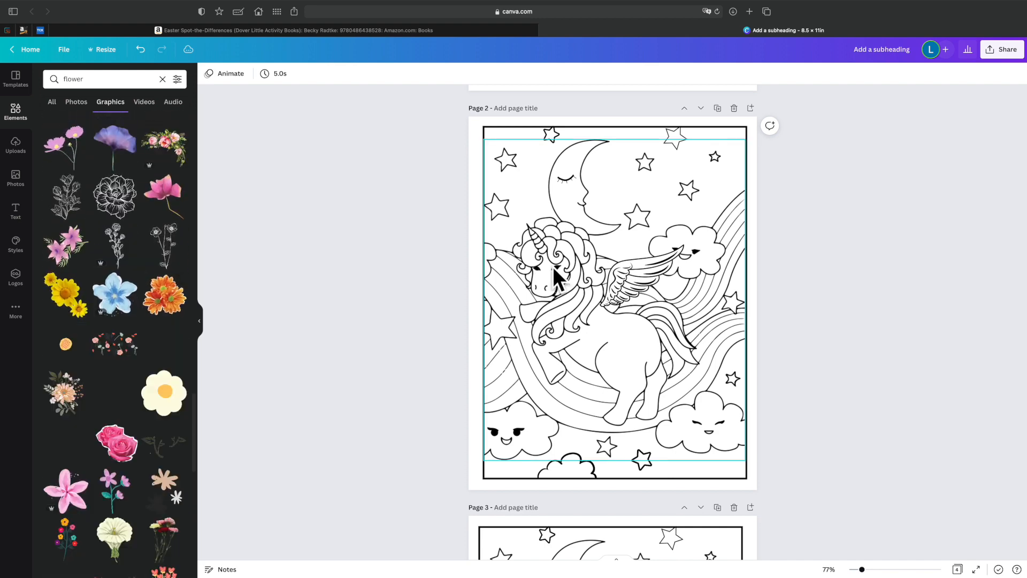
pyautogui.scroll(-10, 157, 352)
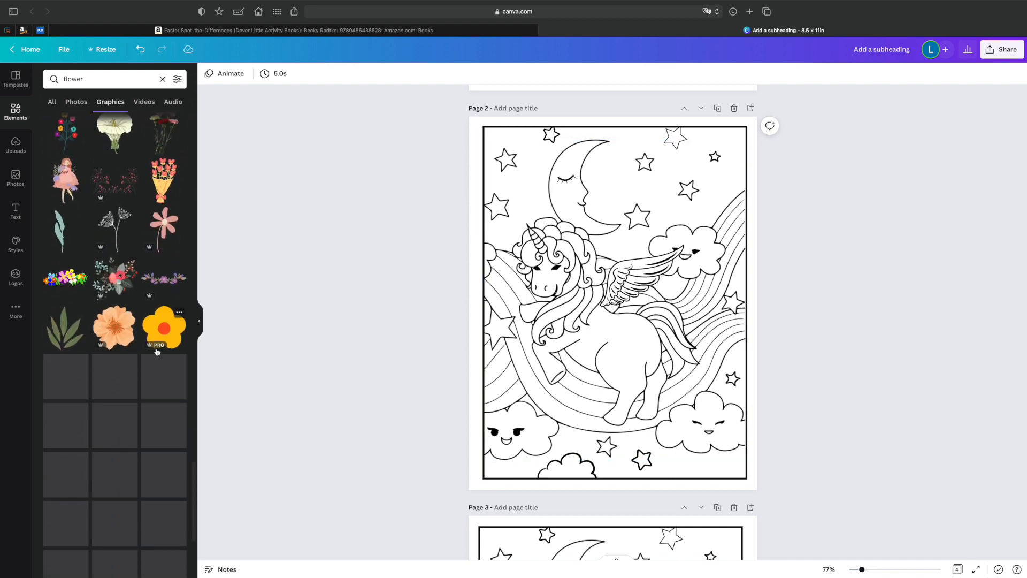
pyautogui.scroll(-3, 158, 352)
pyautogui.click(116, 266)
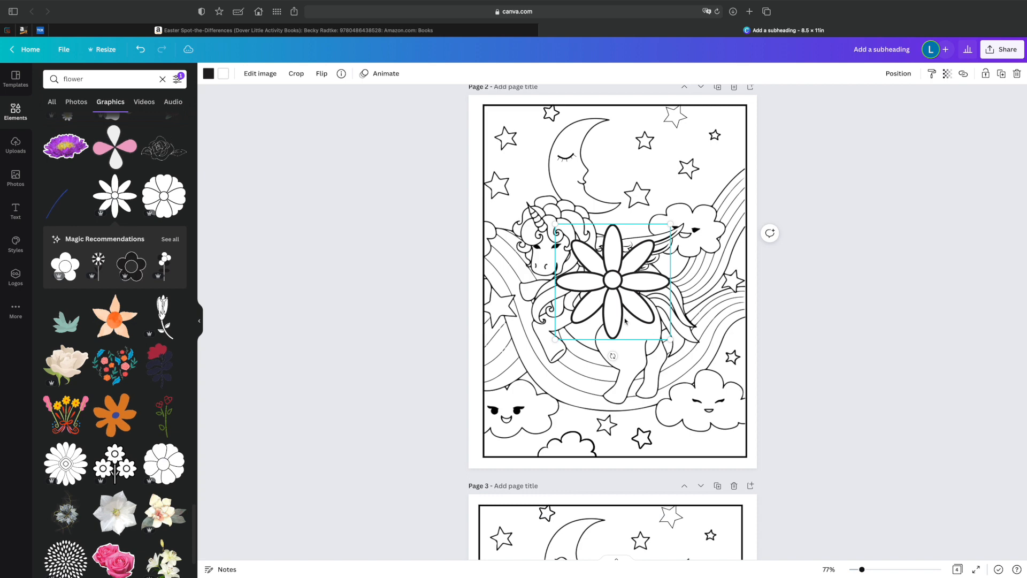
pyautogui.moveTo(670, 339); pyautogui.dragTo(560, 393)
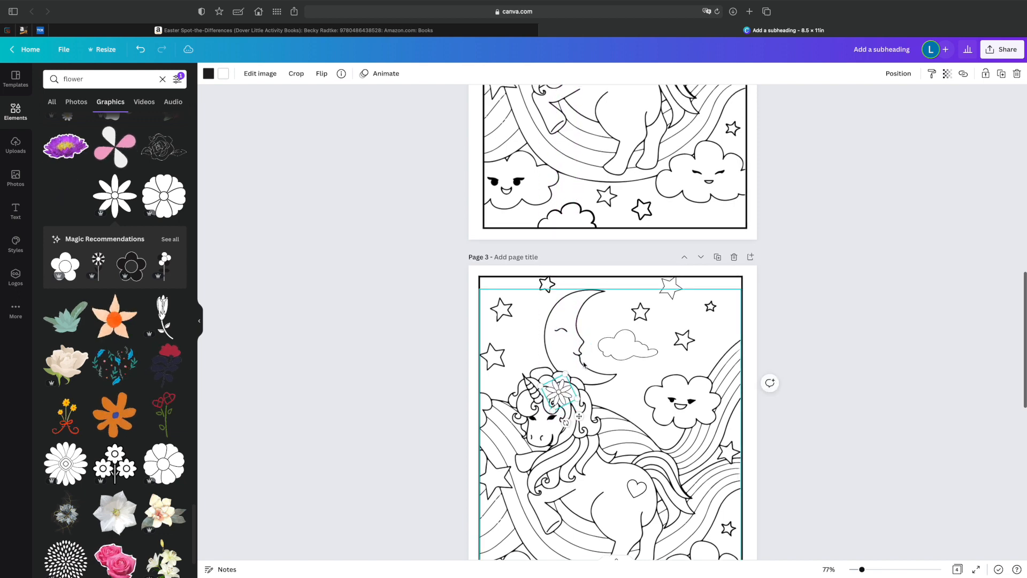
# Nudge the pointed-petal flower closer to the unicorn's horn on page 3.
pyautogui.scroll(3, 639, 159)
pyautogui.scroll(-5, 640, 167)
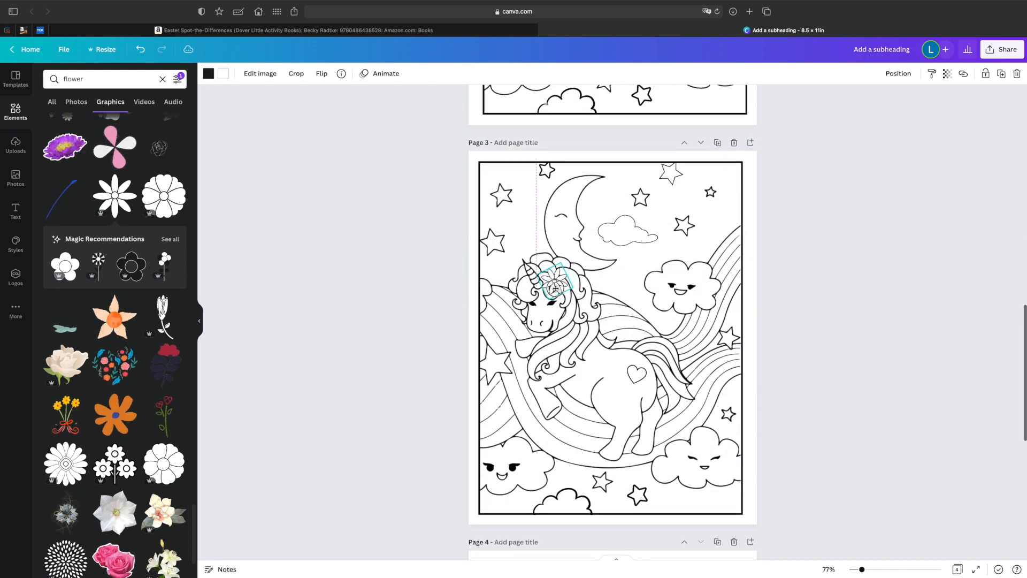
pyautogui.moveTo(555, 289); pyautogui.dragTo(555, 286)
pyautogui.scroll(1, 555, 286)
pyautogui.click(855, 321)
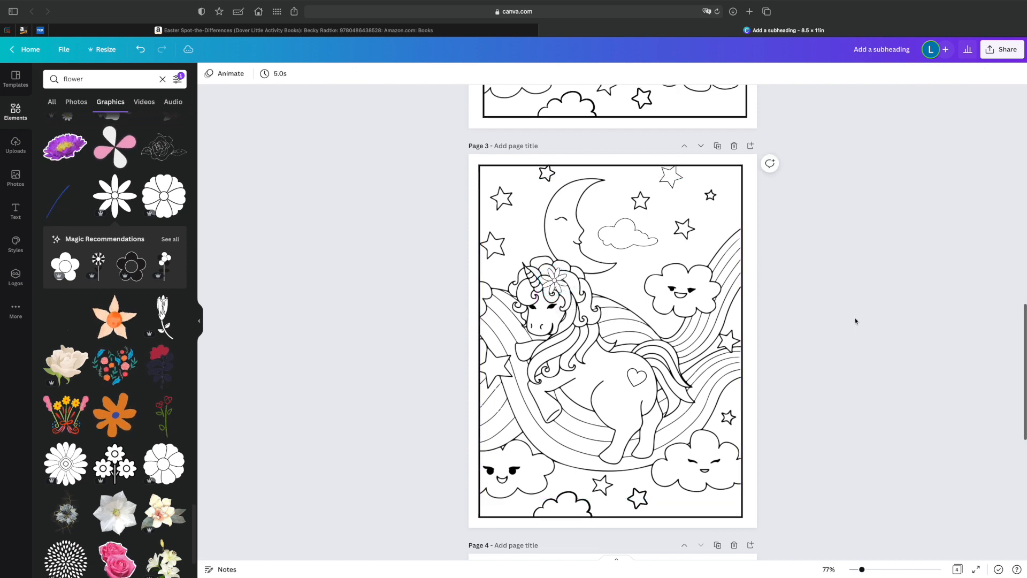
# Add a five-petal outlined flower with rounded petals to page 3 and shrink it onto the unicorn's hair beside the horn.
pyautogui.scroll(-10, 103, 292)
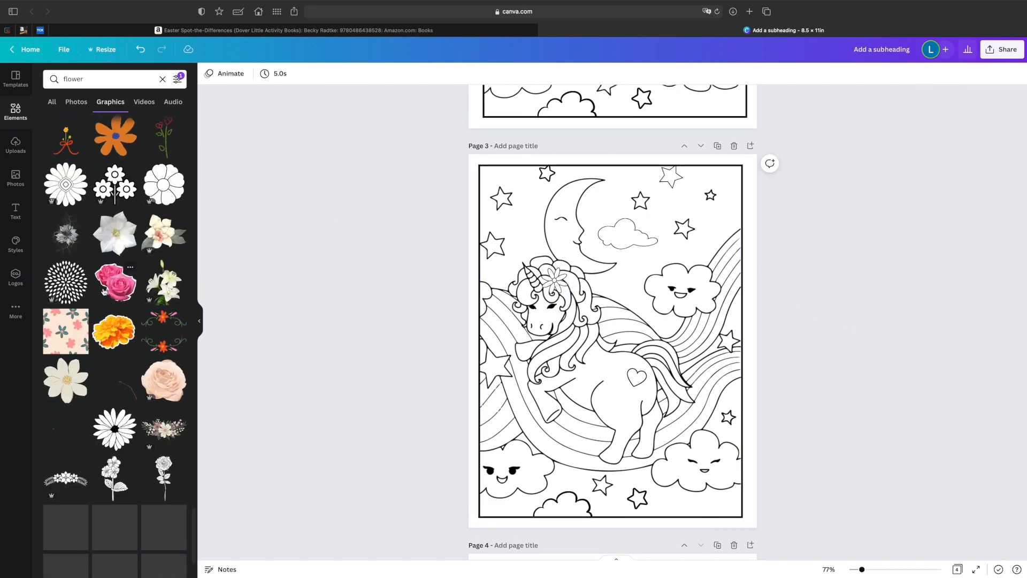
pyautogui.scroll(-5, 103, 292)
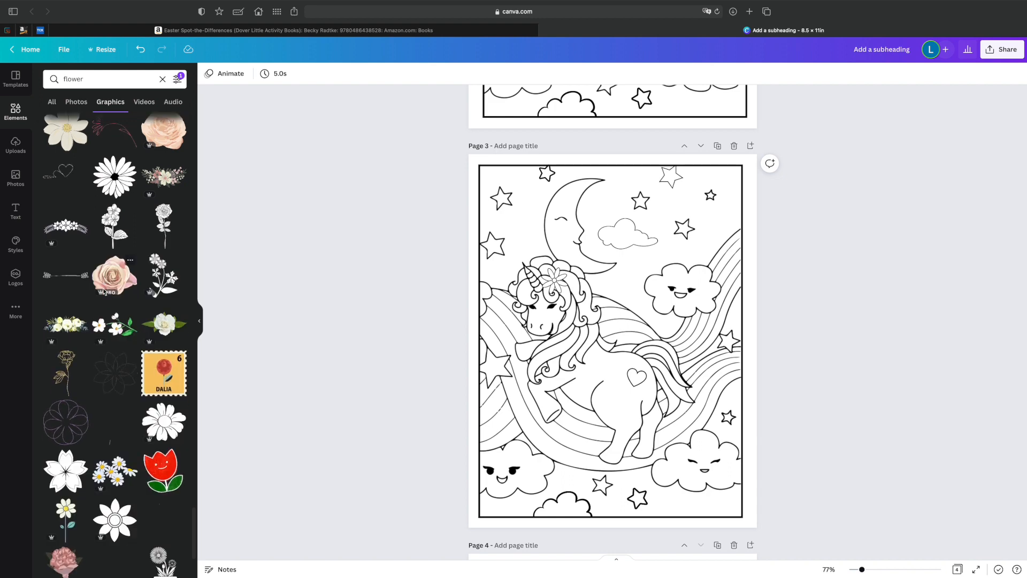
pyautogui.click(103, 292)
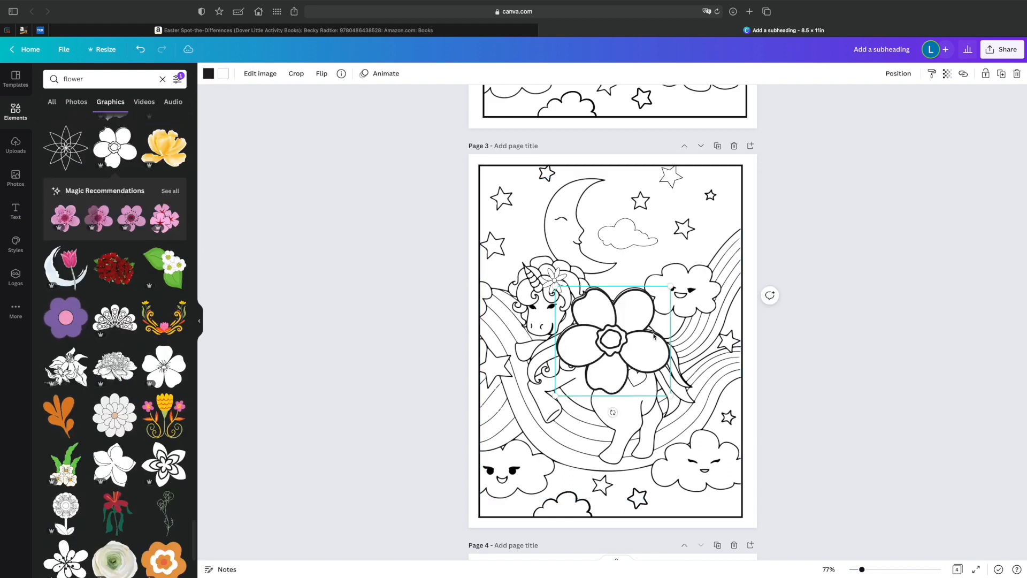
pyautogui.moveTo(672, 398); pyautogui.dragTo(555, 283)
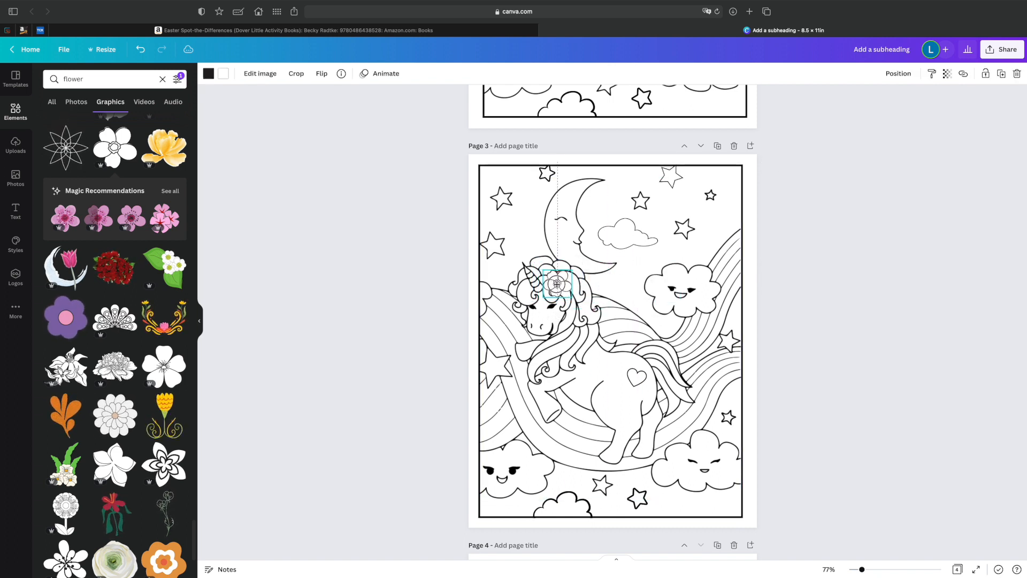
pyautogui.click(559, 293)
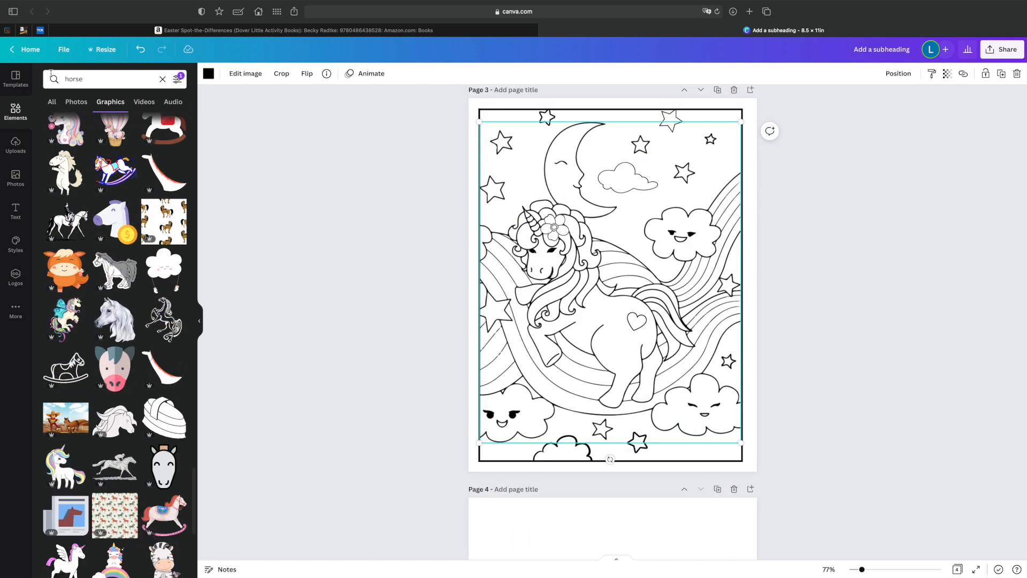
# Search the graphics for "magic" and browse the results for another detail.
pyautogui.click(90, 81)
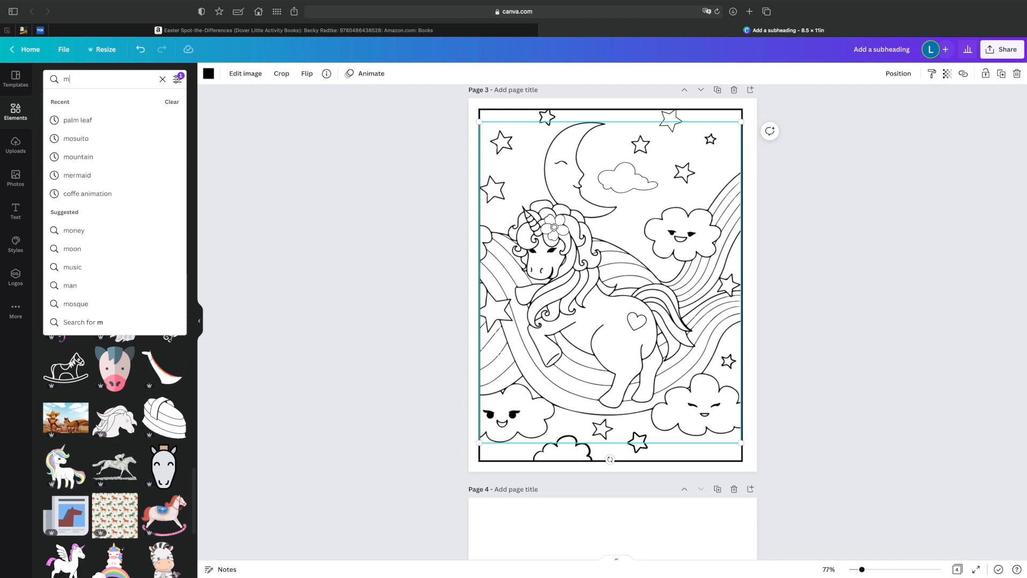
pyautogui.write('magic')
pyautogui.press('Return')
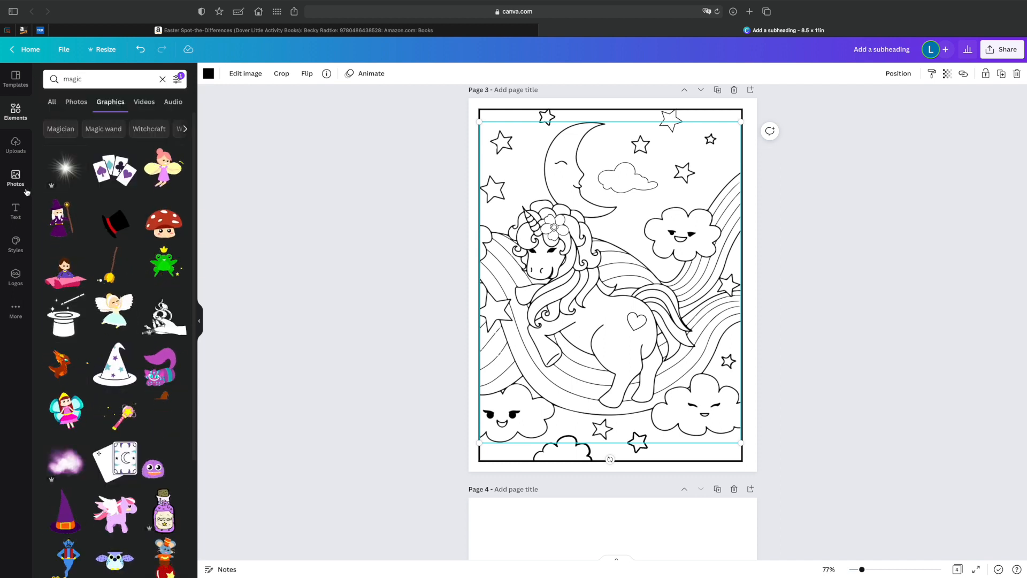
pyautogui.scroll(-5, 74, 218)
pyautogui.scroll(-10, 74, 218)
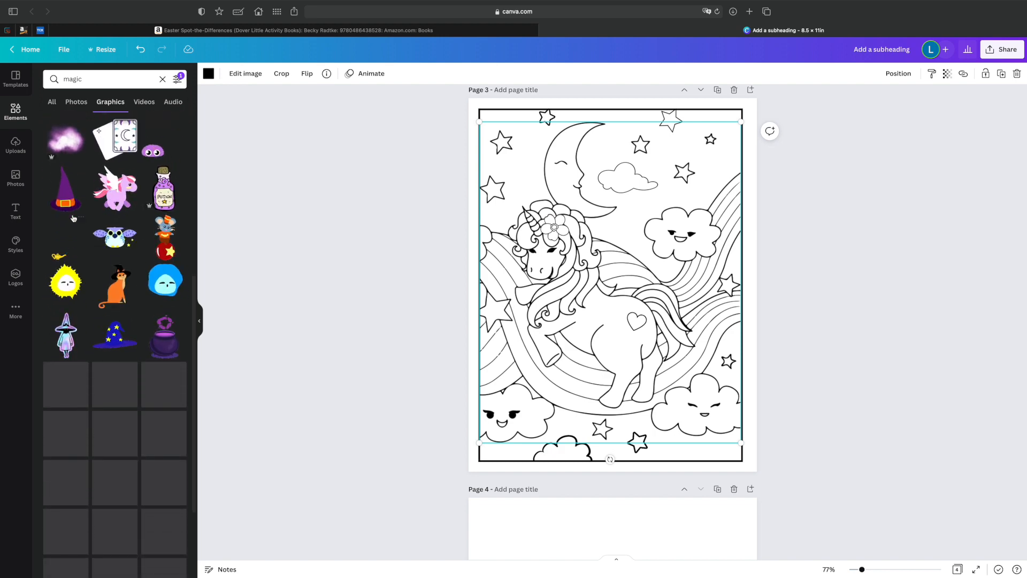
pyautogui.scroll(-5, 95, 227)
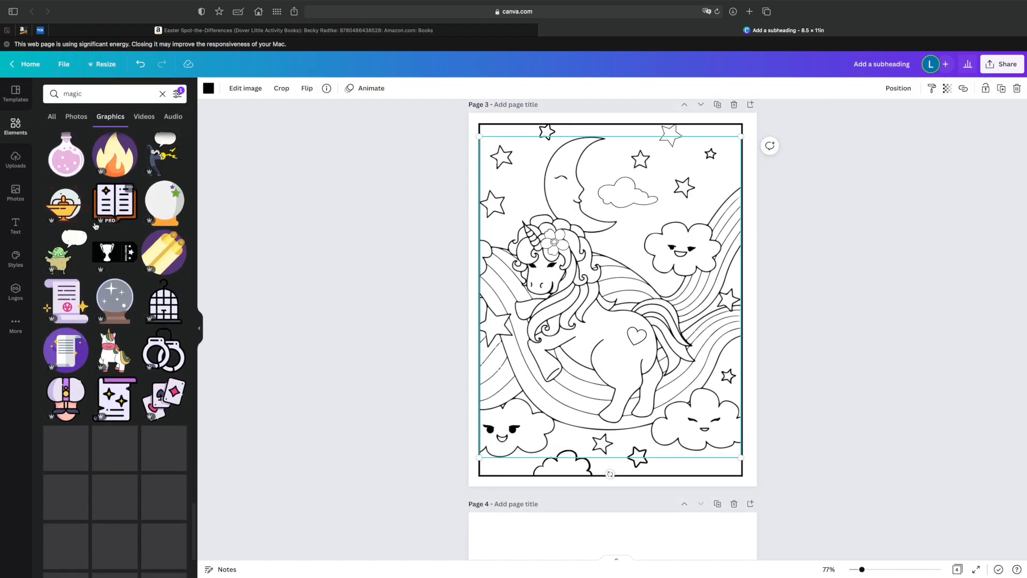
# Search the graphics for "sparkle".
pyautogui.click(57, 94)
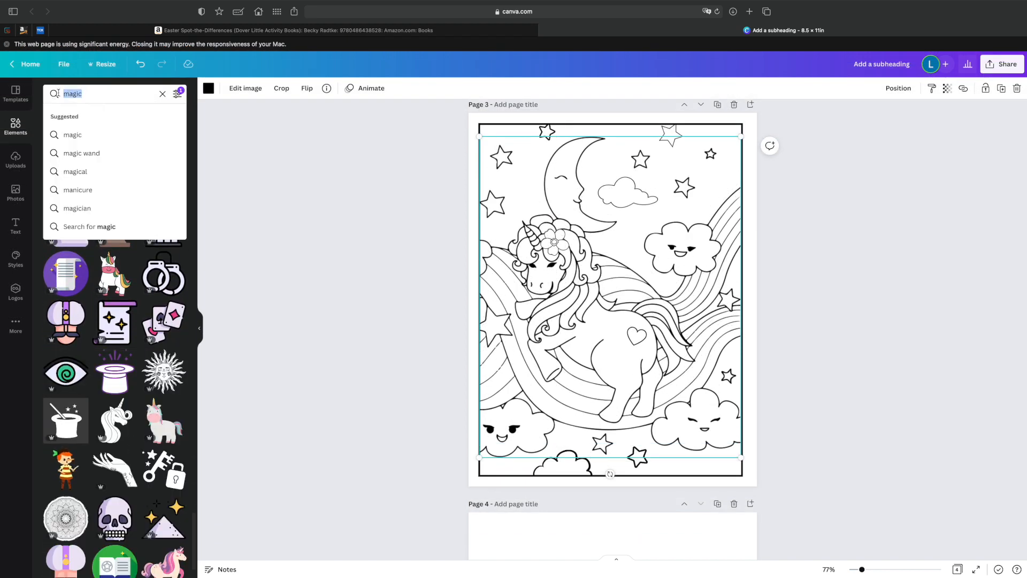
pyautogui.write('sparkle')
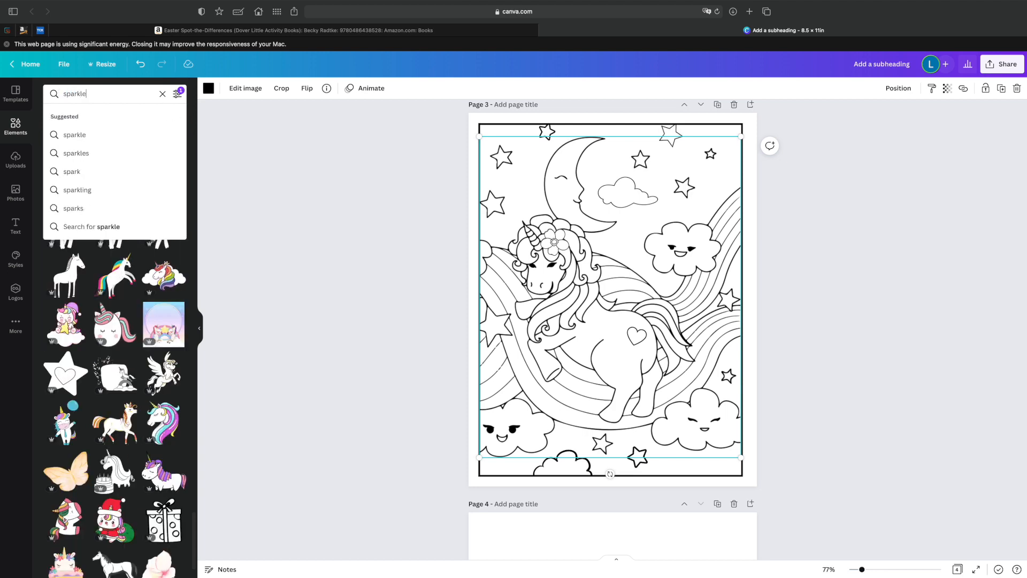
pyautogui.press('Return')
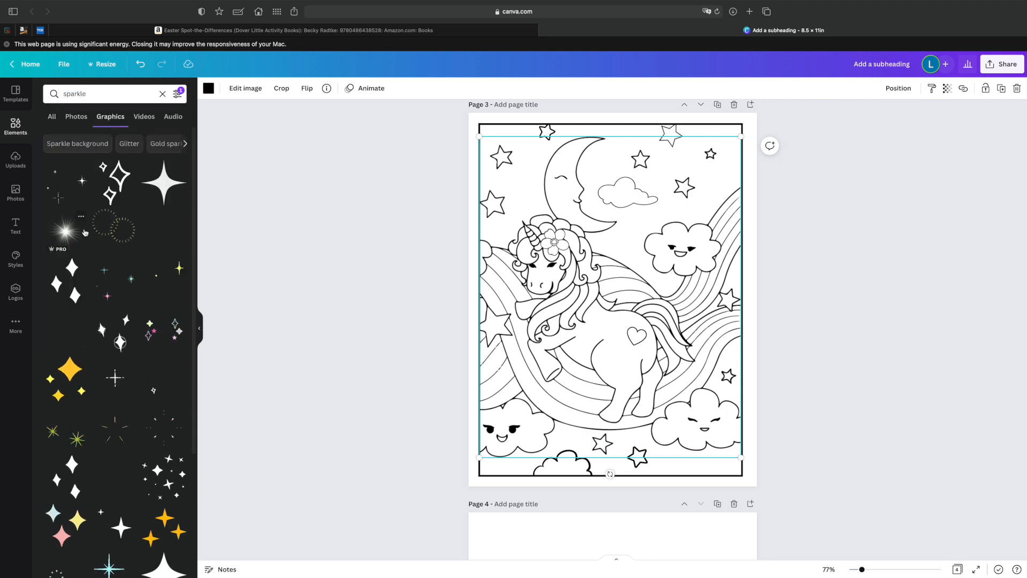
# Add the three-diamond sparkle outline to page 3 in black, shrink it beside the smiling cloud and rotate it about 32°.
pyautogui.click(112, 176)
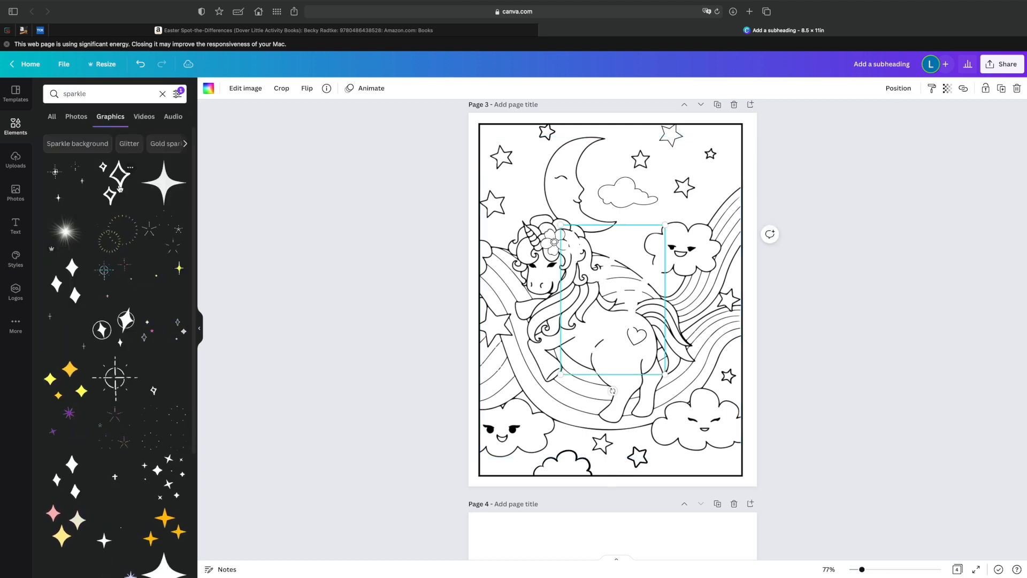
pyautogui.click(208, 88)
pyautogui.moveTo(665, 224); pyautogui.dragTo(703, 210)
pyautogui.scroll(-2, 680, 223)
pyautogui.moveTo(718, 114); pyautogui.dragTo(640, 159)
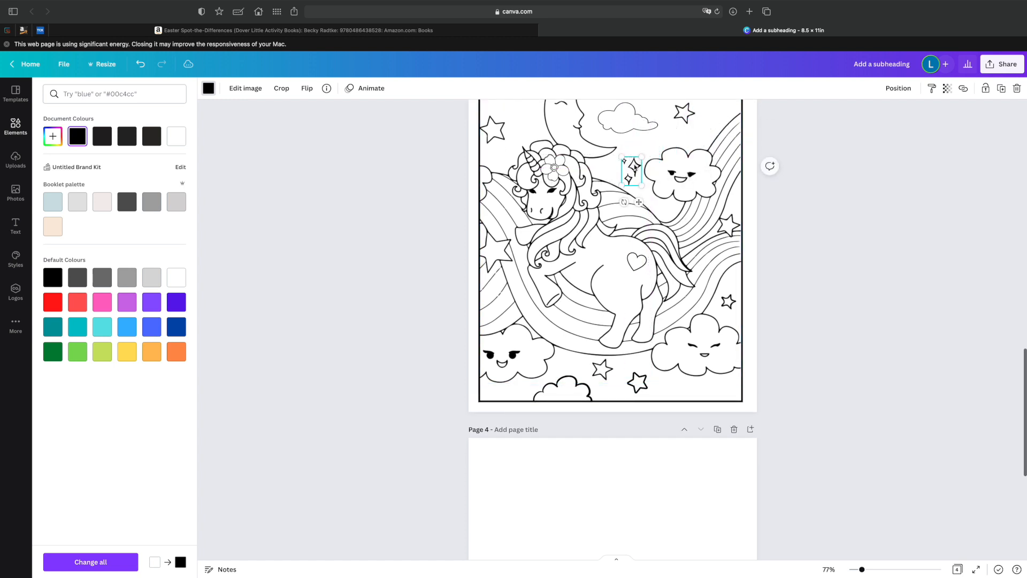
pyautogui.scroll(3, 627, 167)
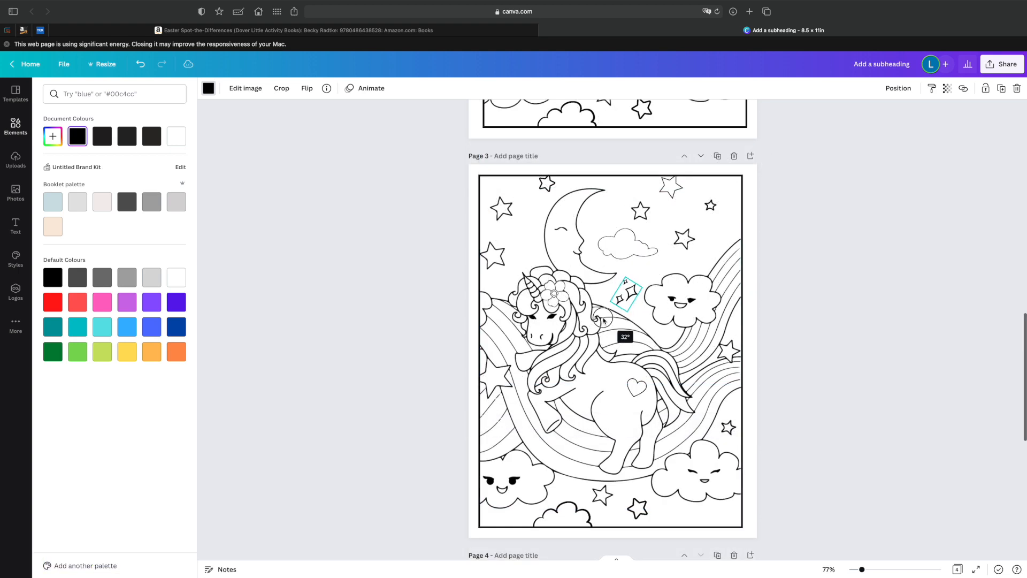
pyautogui.moveTo(604, 320); pyautogui.dragTo(605, 321)
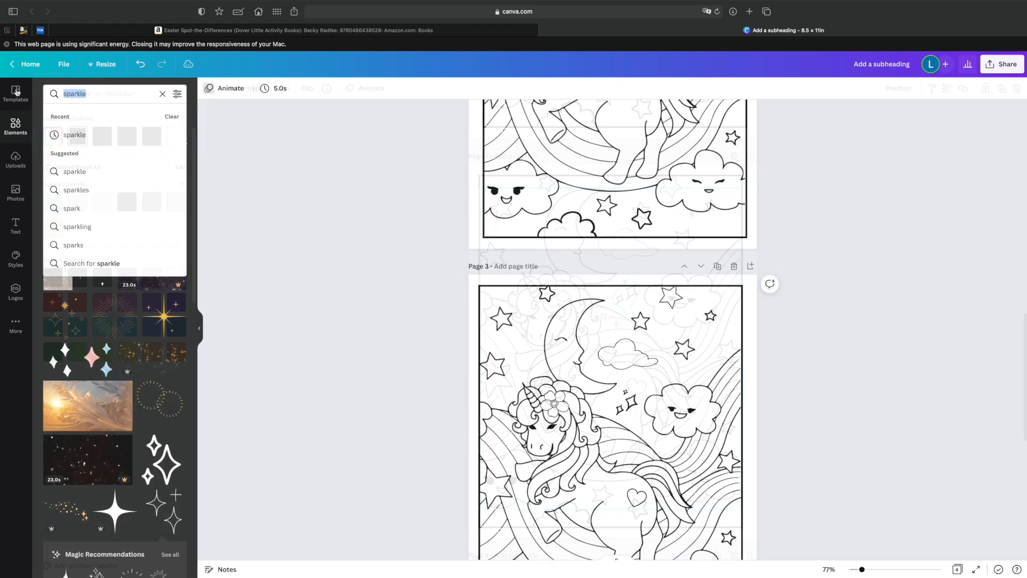
# Search the graphics for "comet" and add the outlined shooting star with trailing lines to page 2.
pyautogui.write('com')
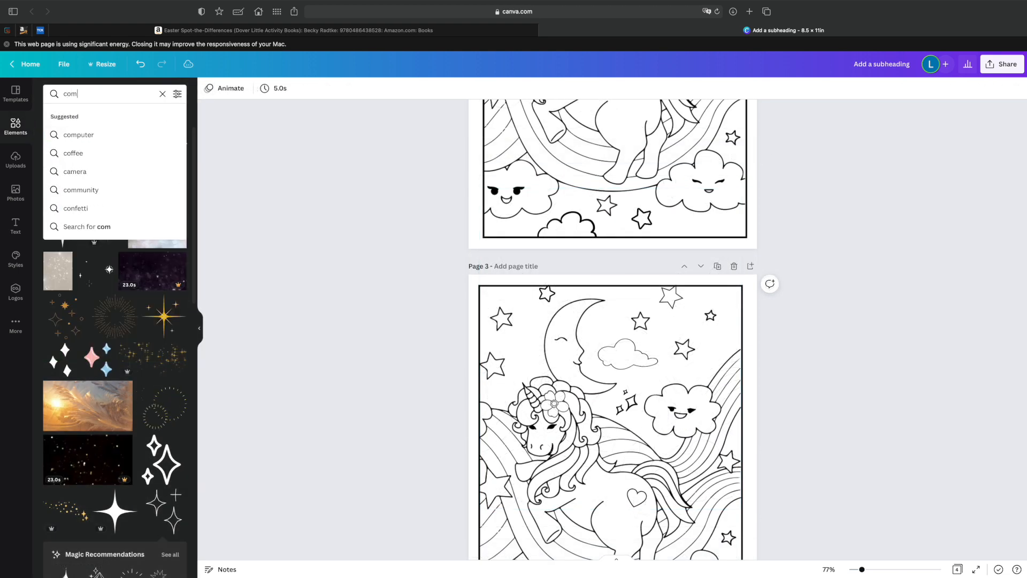
pyautogui.press('Return')
pyautogui.click(110, 116)
pyautogui.scroll(-3, 111, 159)
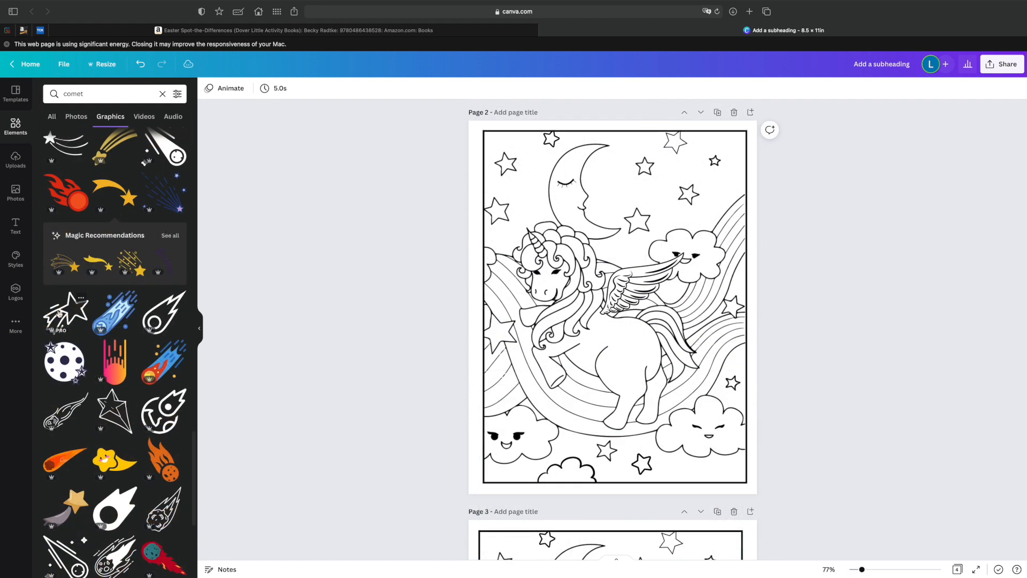
pyautogui.click(59, 313)
# Flip the shooting star vertically, rotate it to about 134° and move it onto page 3 above the smiling cloud.
pyautogui.moveTo(670, 362); pyautogui.dragTo(669, 144)
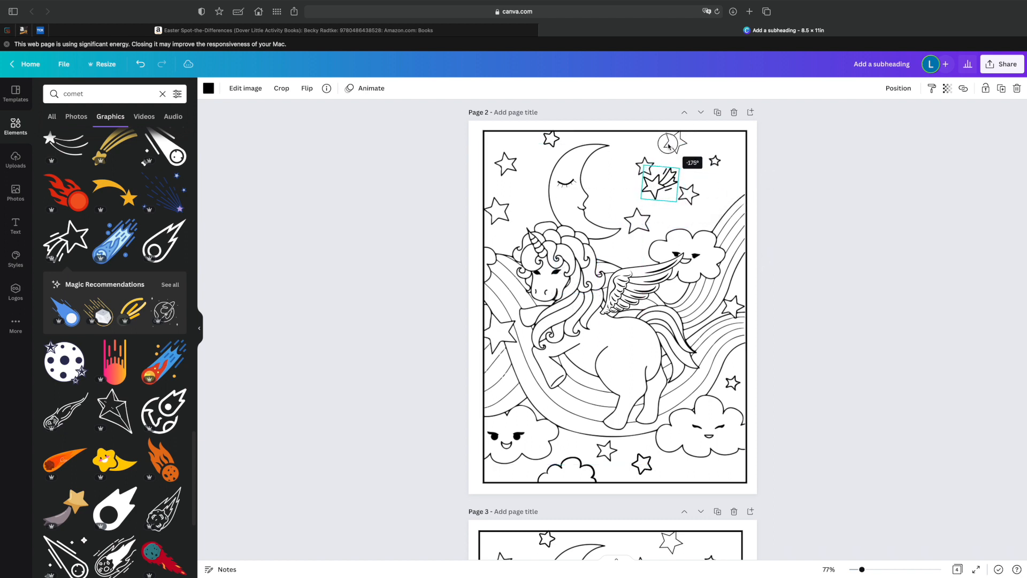
pyautogui.click(307, 89)
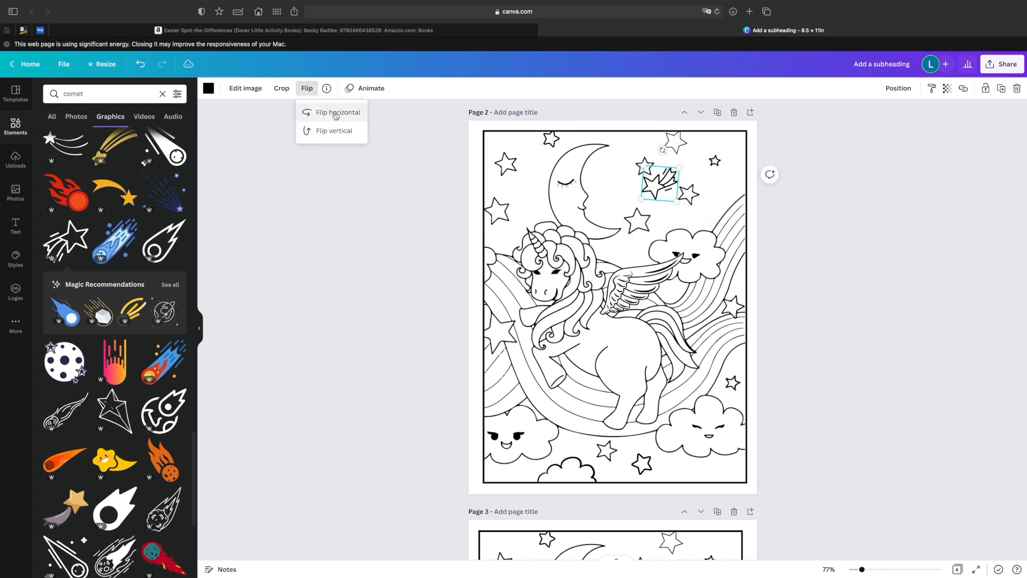
pyautogui.click(344, 132)
pyautogui.moveTo(665, 177); pyautogui.dragTo(611, 163)
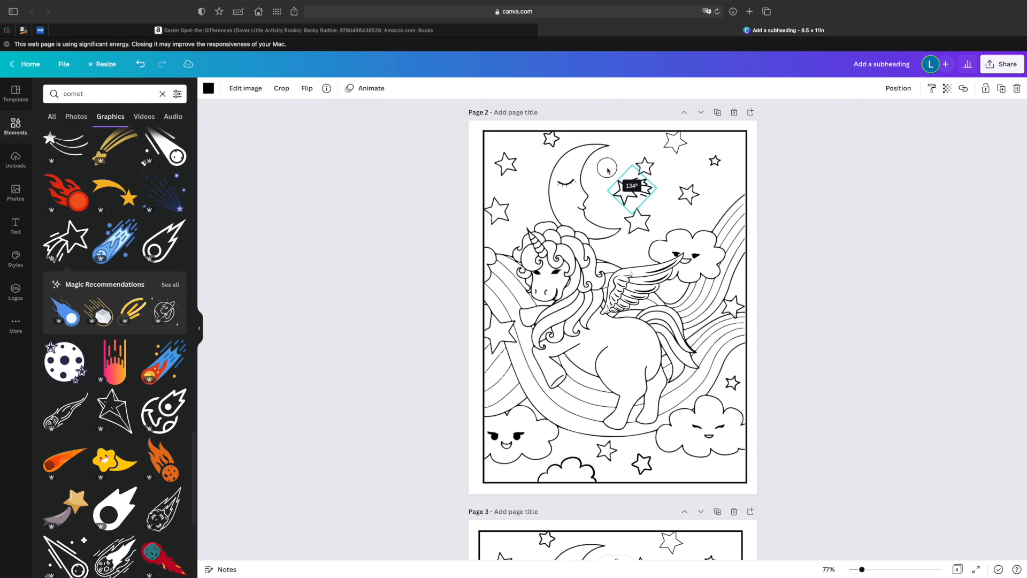
pyautogui.moveTo(664, 190); pyautogui.dragTo(687, 398)
pyautogui.scroll(-3, 684, 278)
pyautogui.scroll(-1, 711, 361)
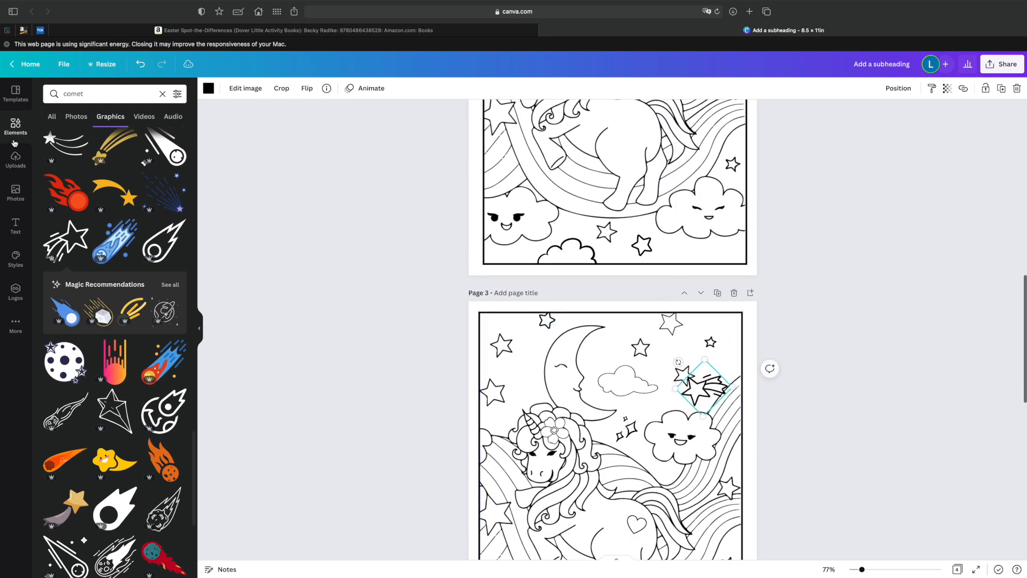
# Add a white circle to page 3 and shrink it over the small star near the page's upper-right corner.
pyautogui.click(162, 95)
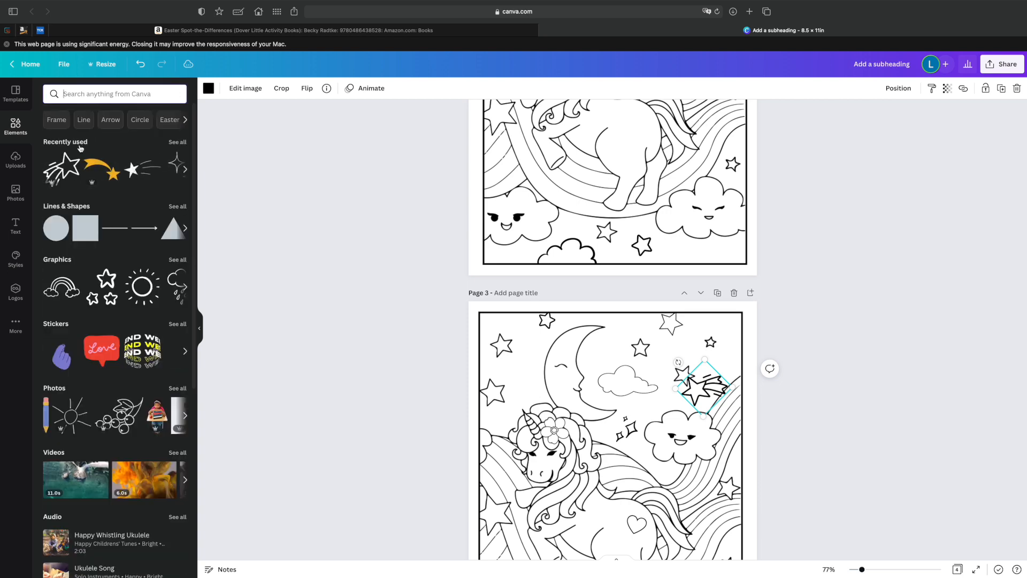
pyautogui.click(56, 229)
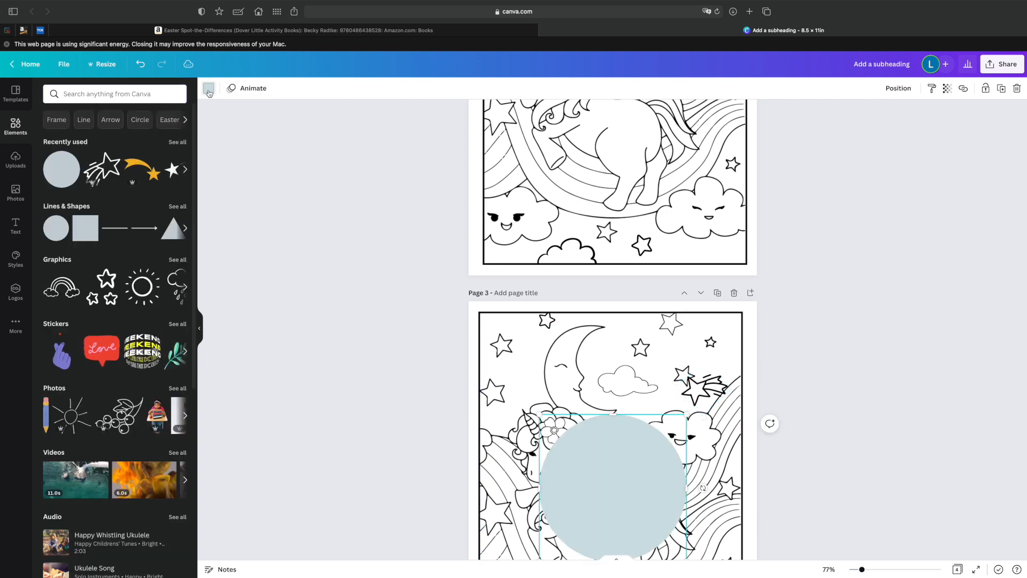
pyautogui.click(208, 89)
pyautogui.click(52, 161)
pyautogui.moveTo(686, 415); pyautogui.dragTo(727, 328)
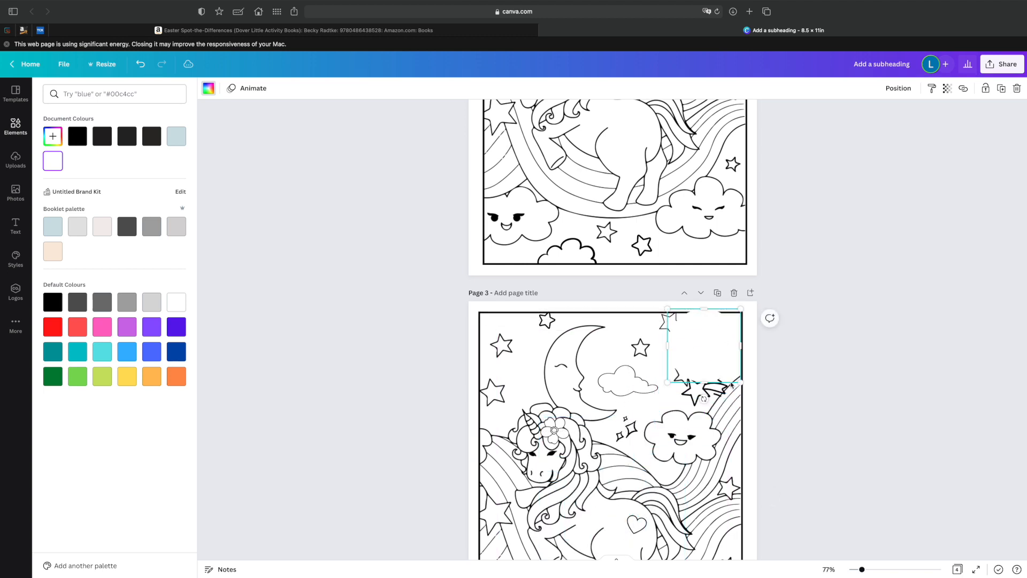
pyautogui.moveTo(728, 369); pyautogui.dragTo(708, 343)
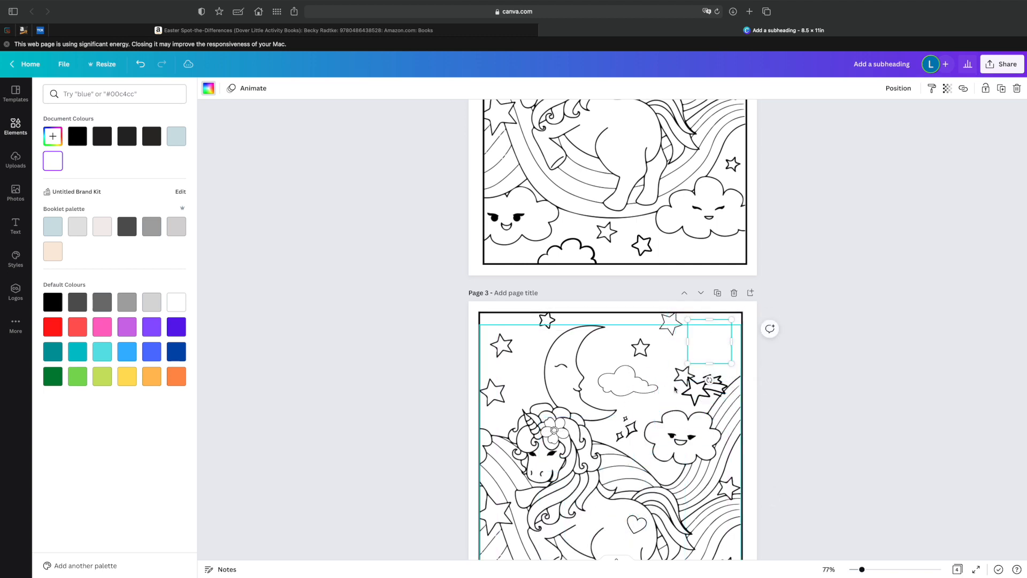
# Place the shooting star over the white circle on page 3 and shrink it slightly to fit inside the border.
pyautogui.moveTo(699, 393); pyautogui.dragTo(707, 337)
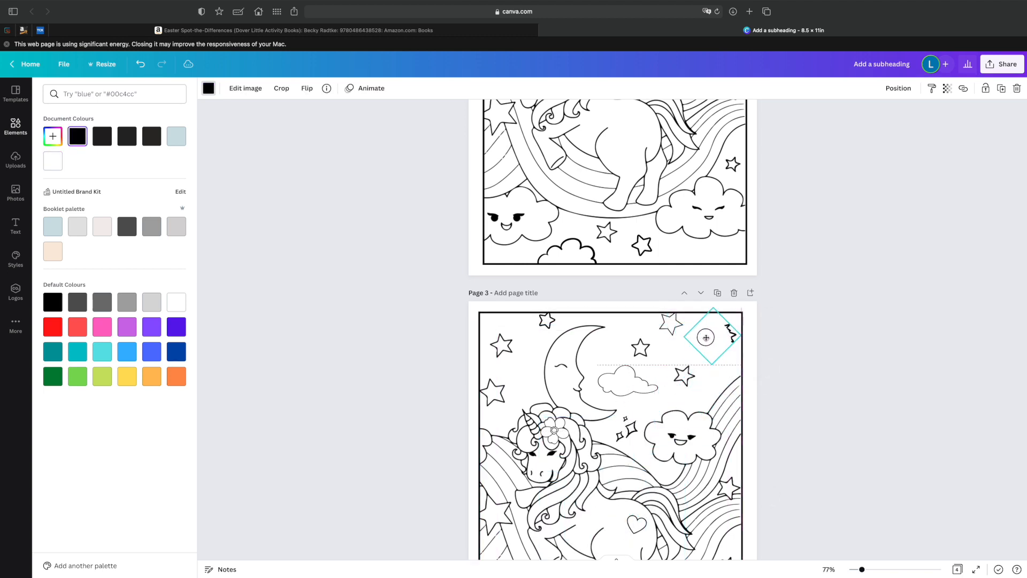
pyautogui.click(897, 89)
pyautogui.click(782, 116)
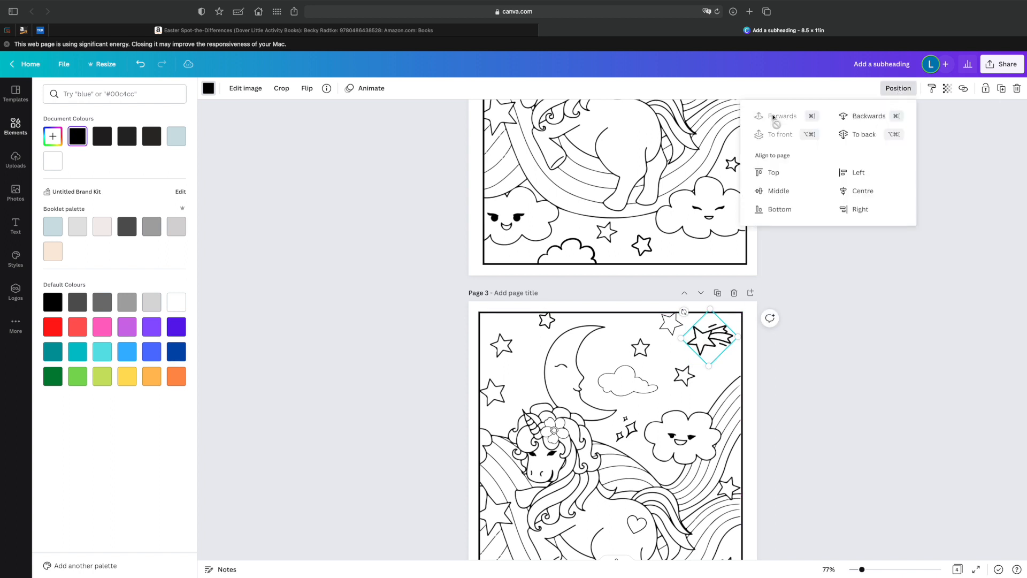
pyautogui.click(847, 338)
pyautogui.moveTo(710, 310); pyautogui.dragTo(708, 319)
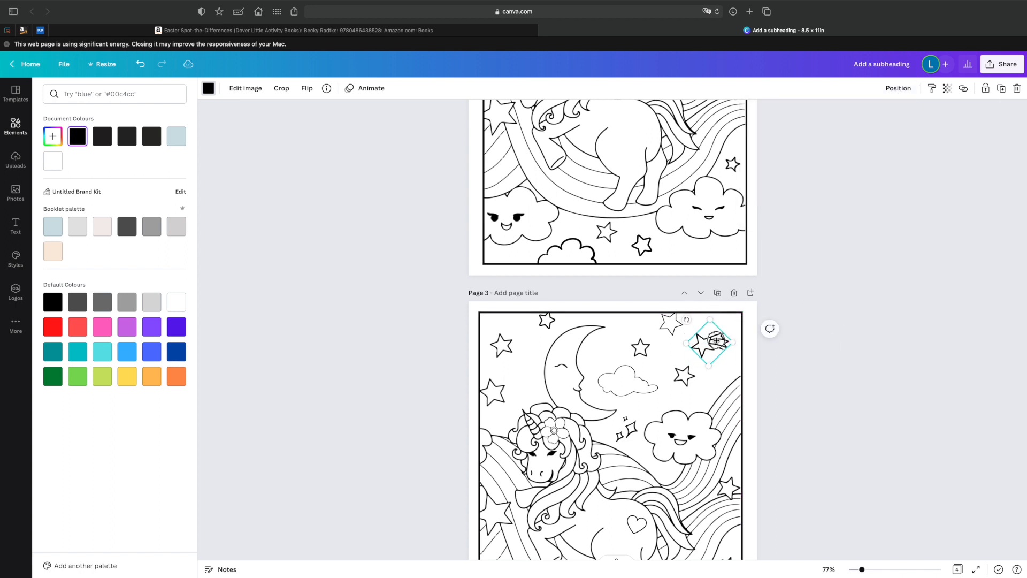
pyautogui.scroll(-5, 720, 343)
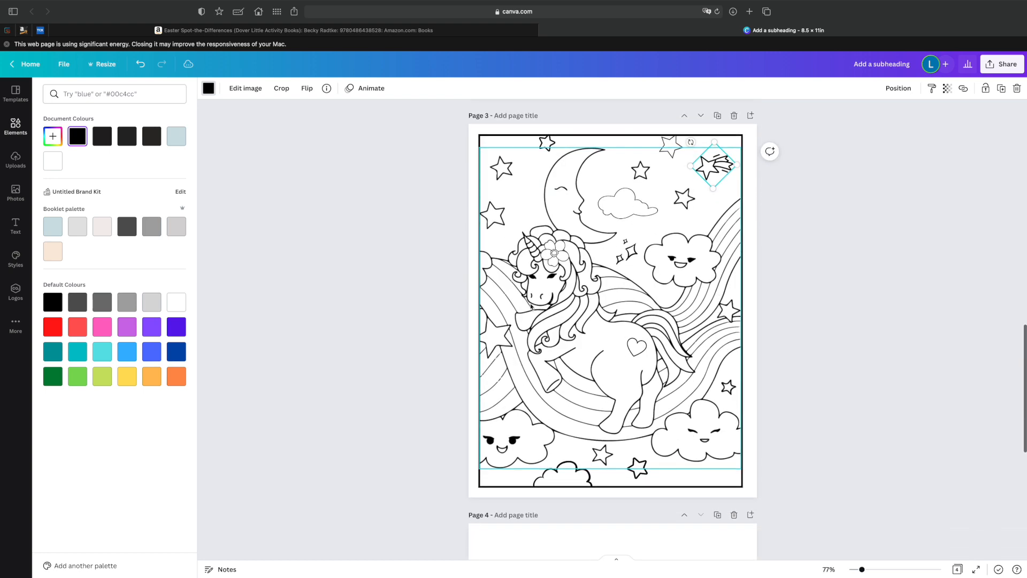
# Move the sparkle cluster on page 3 above the unicorn's horn beside the moon and tilt it the opposite way.
pyautogui.click(630, 261)
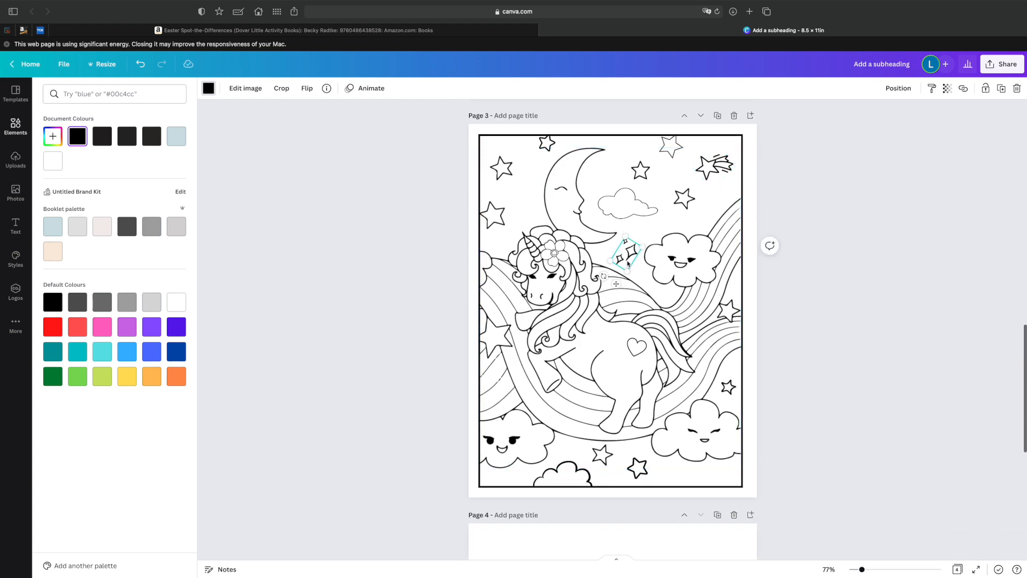
pyautogui.scroll(2, 627, 277)
pyautogui.moveTo(628, 278); pyautogui.dragTo(524, 235)
# Compare the two pirate pictures on page 1 and the unicorn illustrations on pages 2 and 3 for their differences.
pyautogui.scroll(-3, 524, 236)
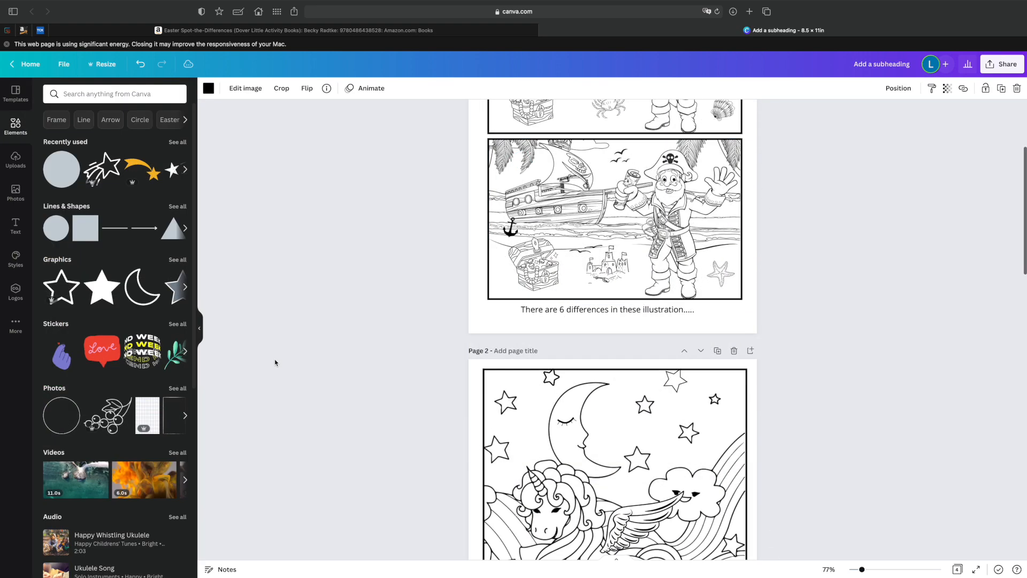
pyautogui.click(200, 328)
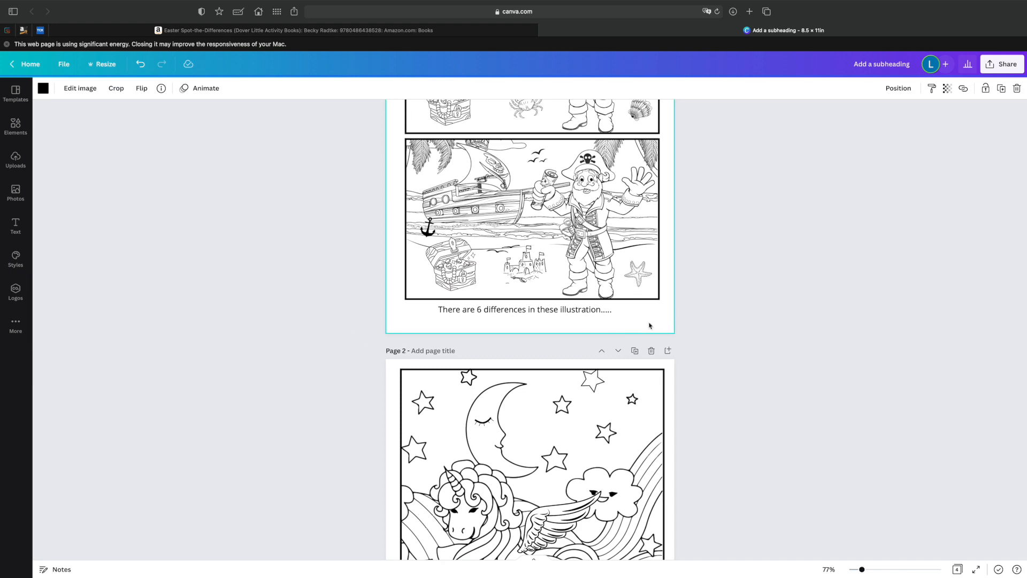
pyautogui.scroll(5, 663, 332)
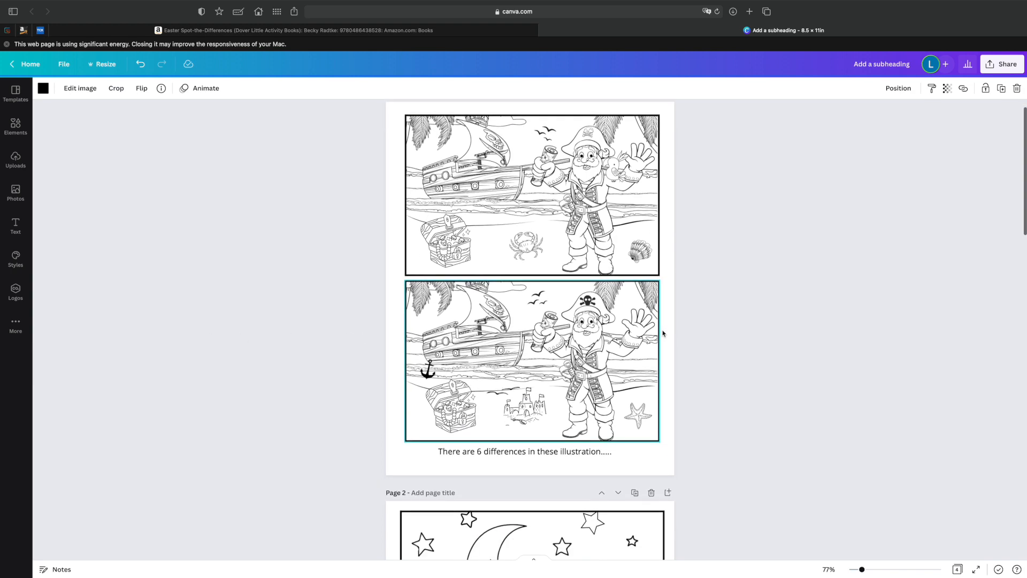
pyautogui.scroll(-1, 663, 334)
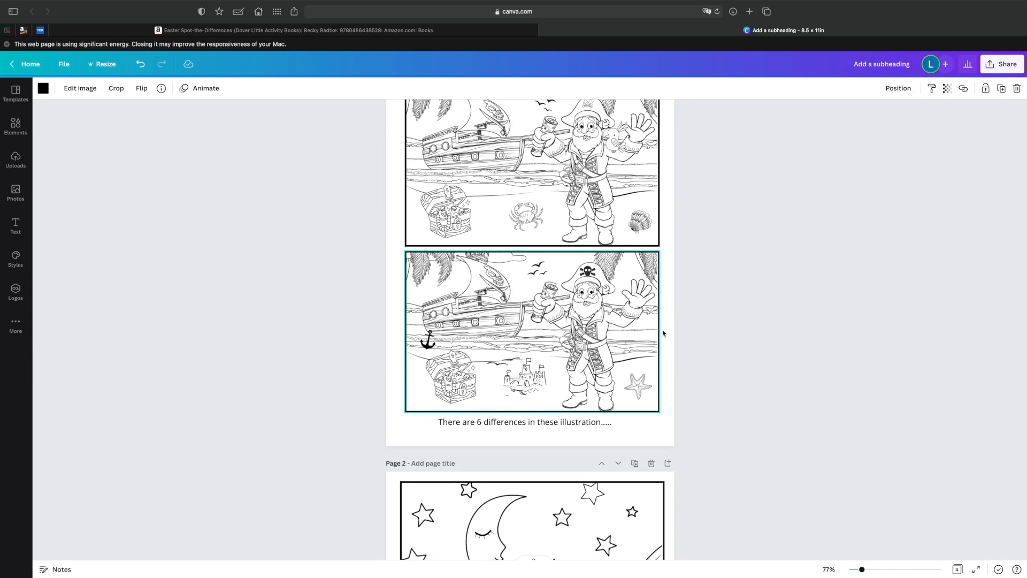
pyautogui.scroll(-15, 708, 343)
pyautogui.scroll(15, 708, 343)
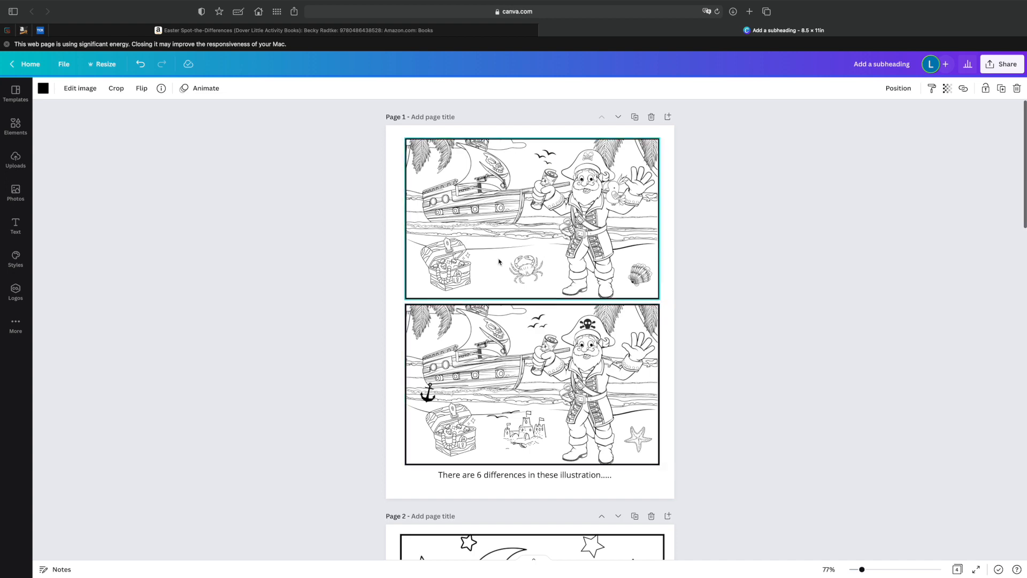
pyautogui.scroll(-8, 525, 351)
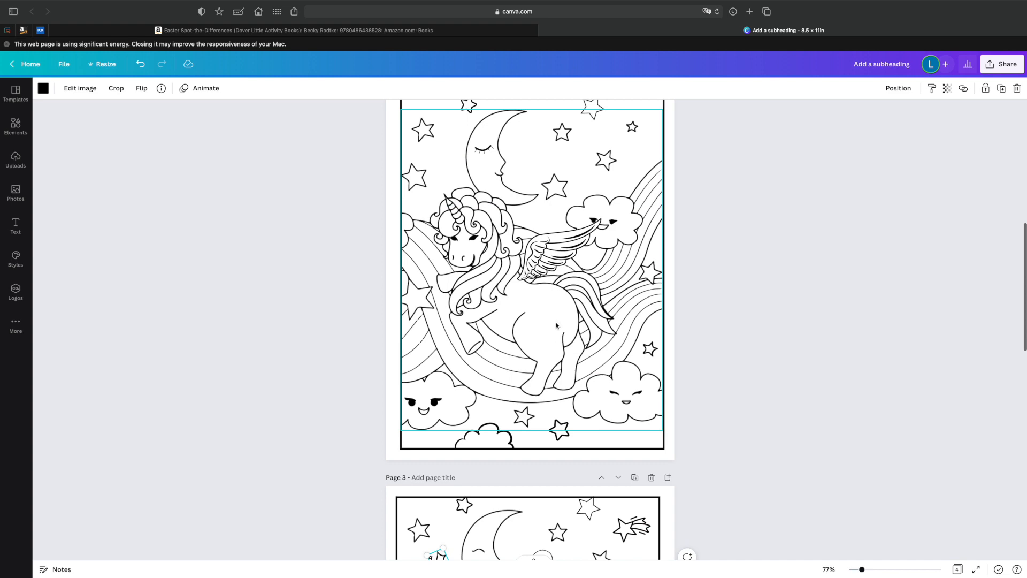
pyautogui.scroll(-7, 464, 322)
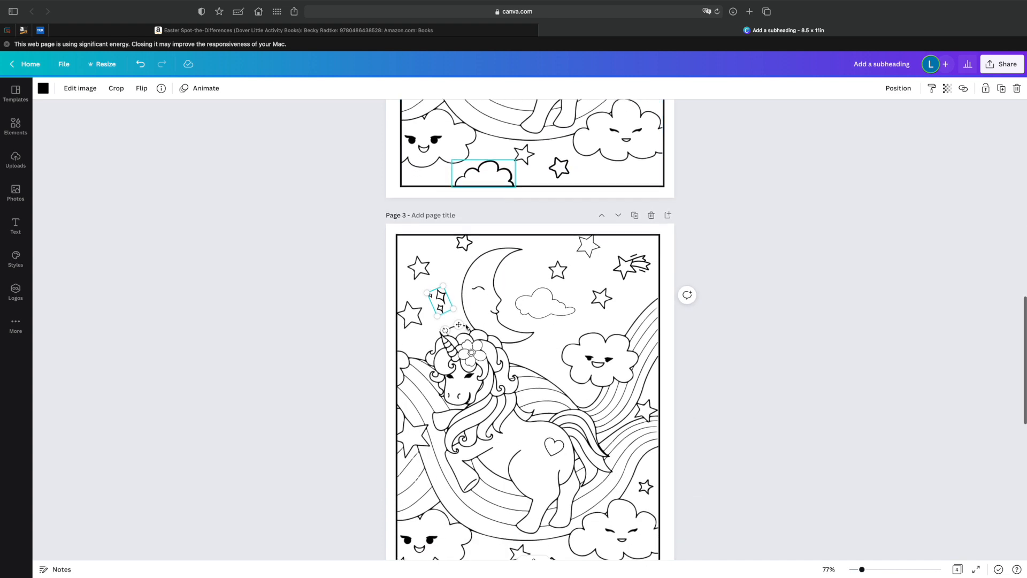
pyautogui.scroll(3, 466, 327)
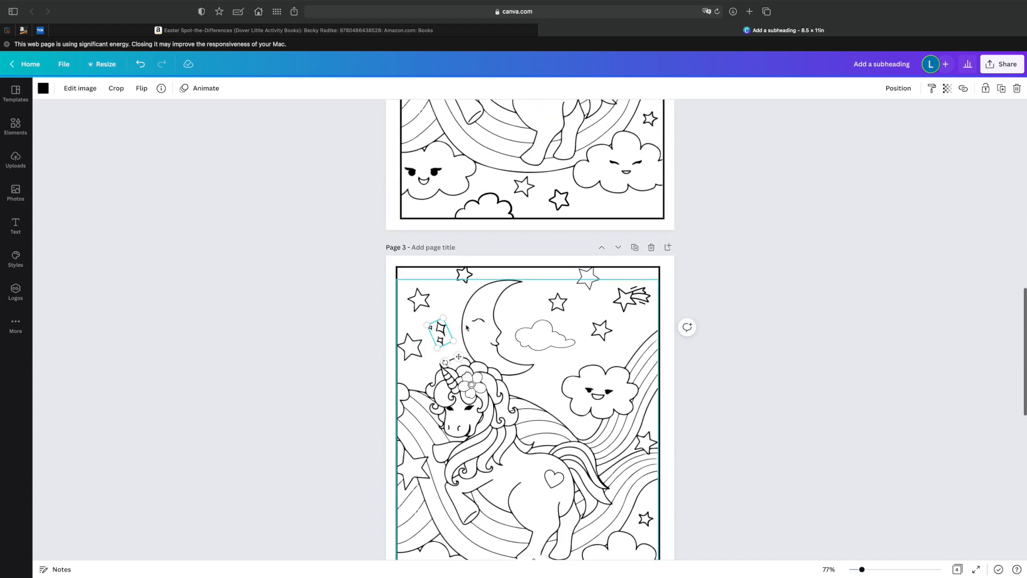
pyautogui.scroll(5, 474, 319)
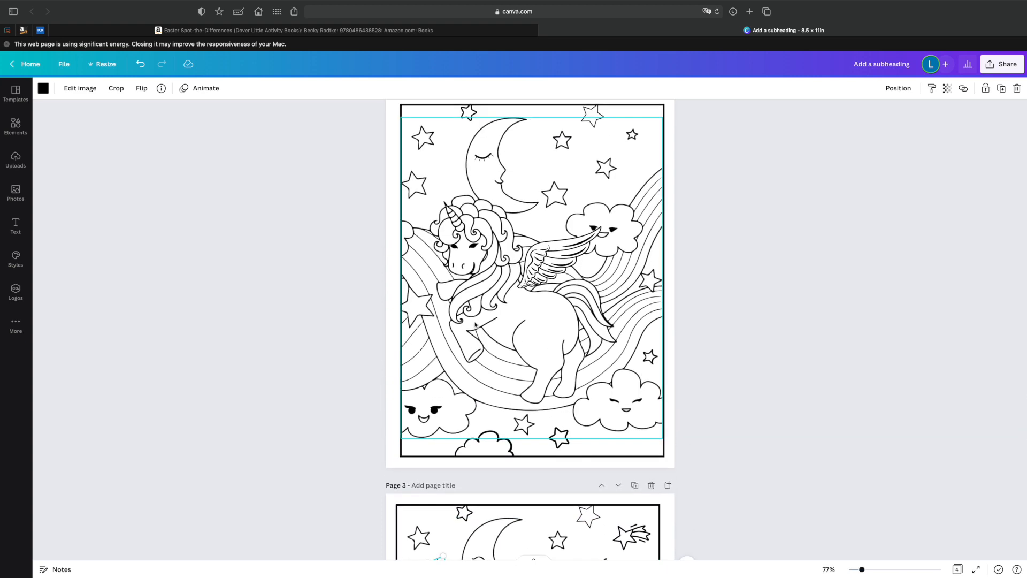
pyautogui.scroll(9, 475, 325)
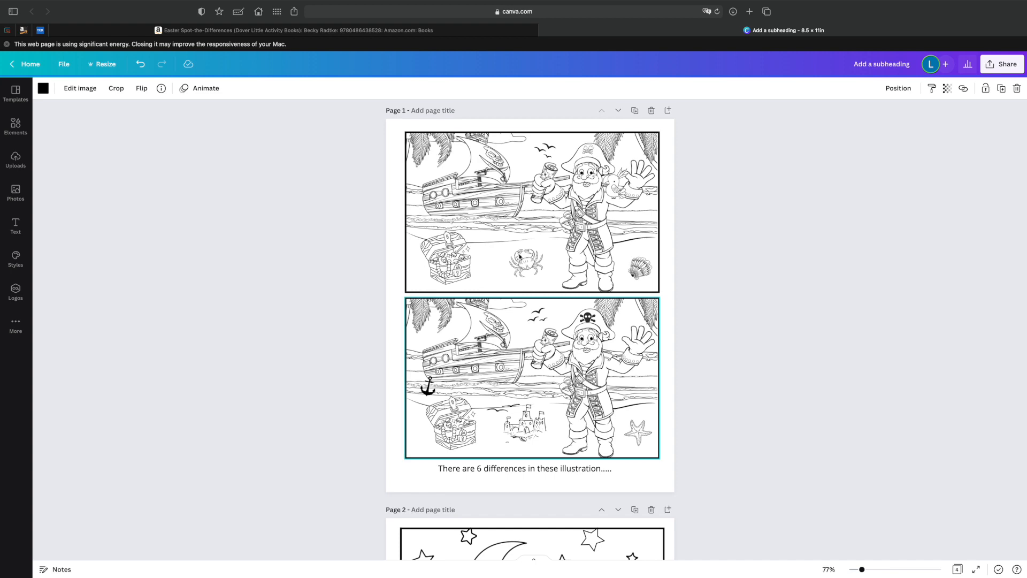
pyautogui.scroll(-2, 537, 263)
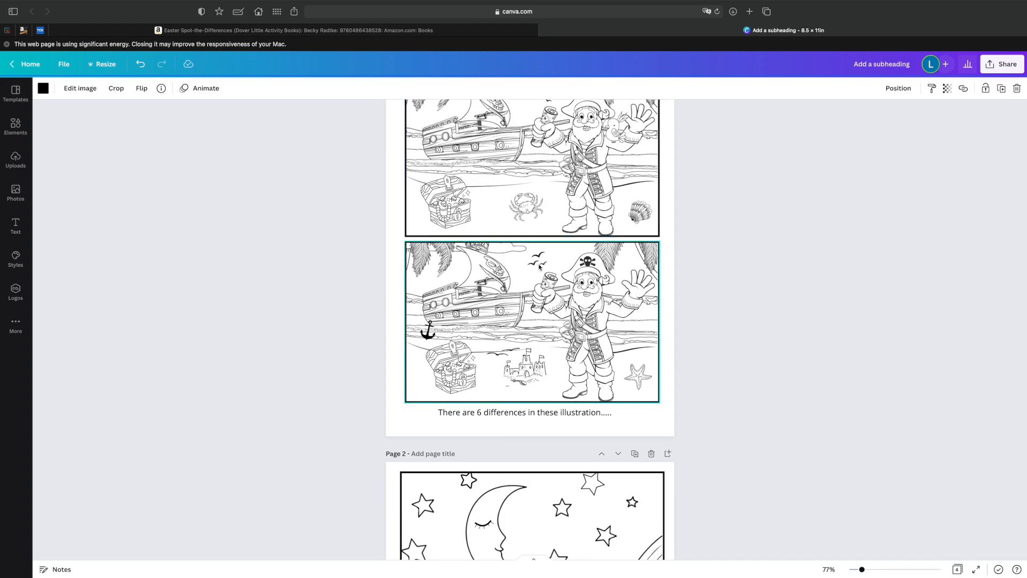
pyautogui.scroll(2, 537, 263)
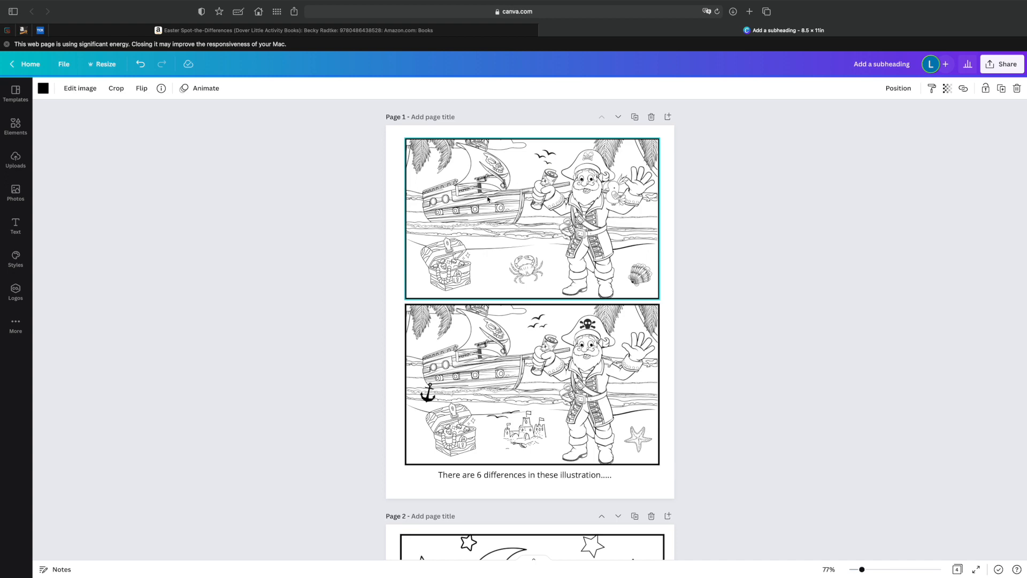
pyautogui.scroll(-5, 493, 207)
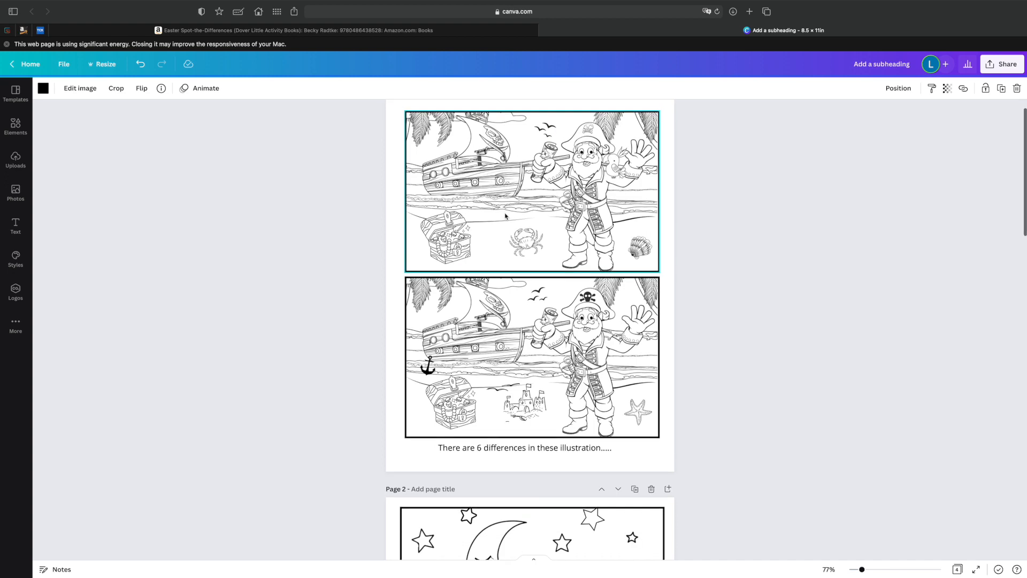
pyautogui.scroll(-9, 515, 231)
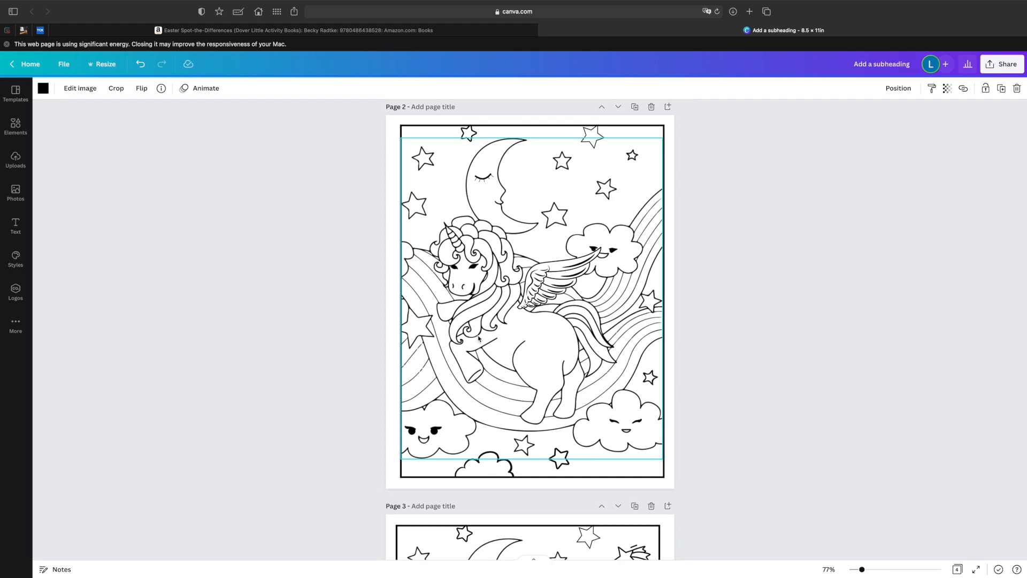
pyautogui.scroll(-3, 479, 338)
pyautogui.scroll(4, 487, 375)
pyautogui.scroll(13, 495, 413)
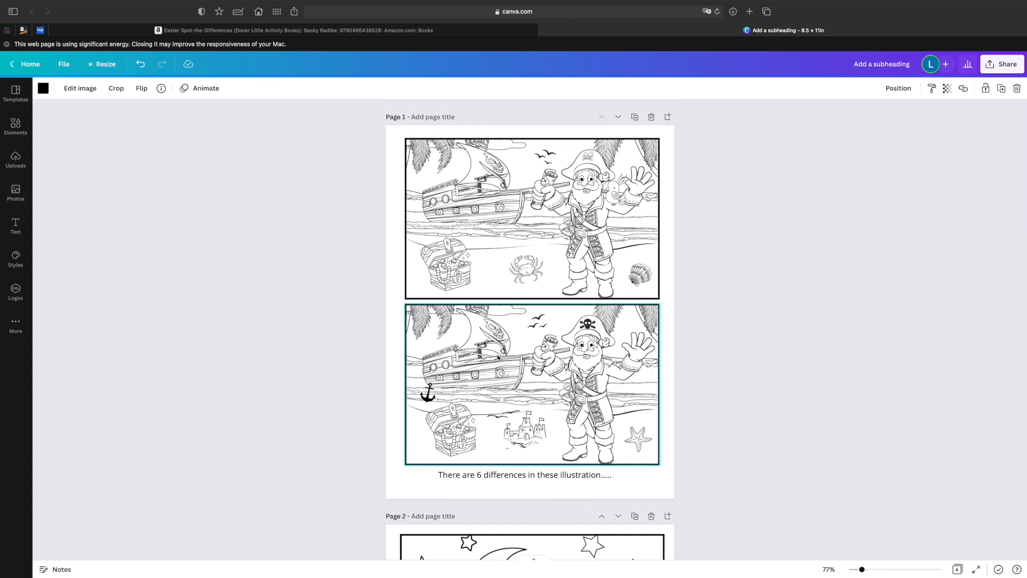
pyautogui.scroll(-15, 497, 354)
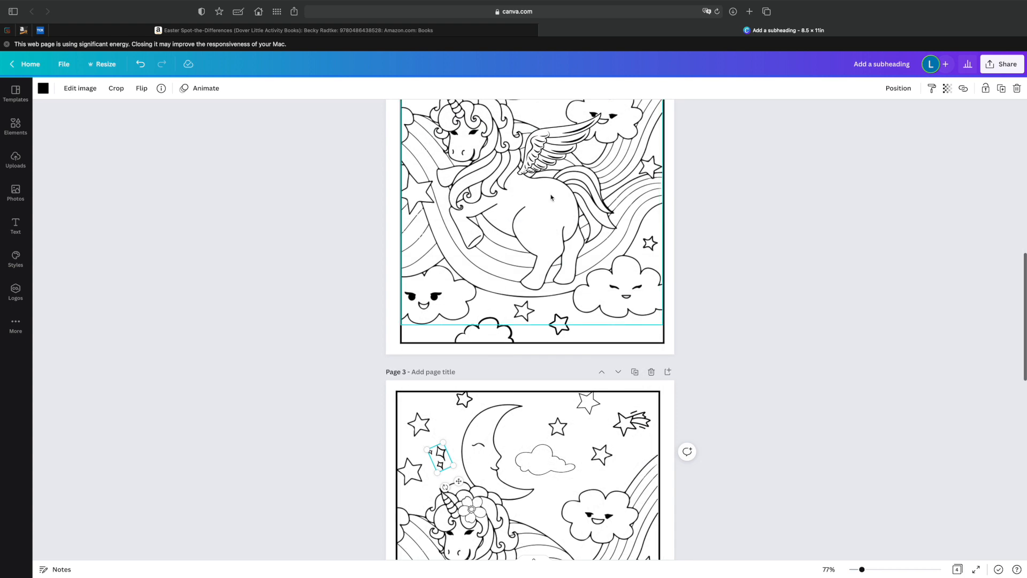
pyautogui.scroll(2, 496, 355)
pyautogui.scroll(9, 524, 223)
pyautogui.scroll(-20, 558, 347)
pyautogui.scroll(5, 559, 347)
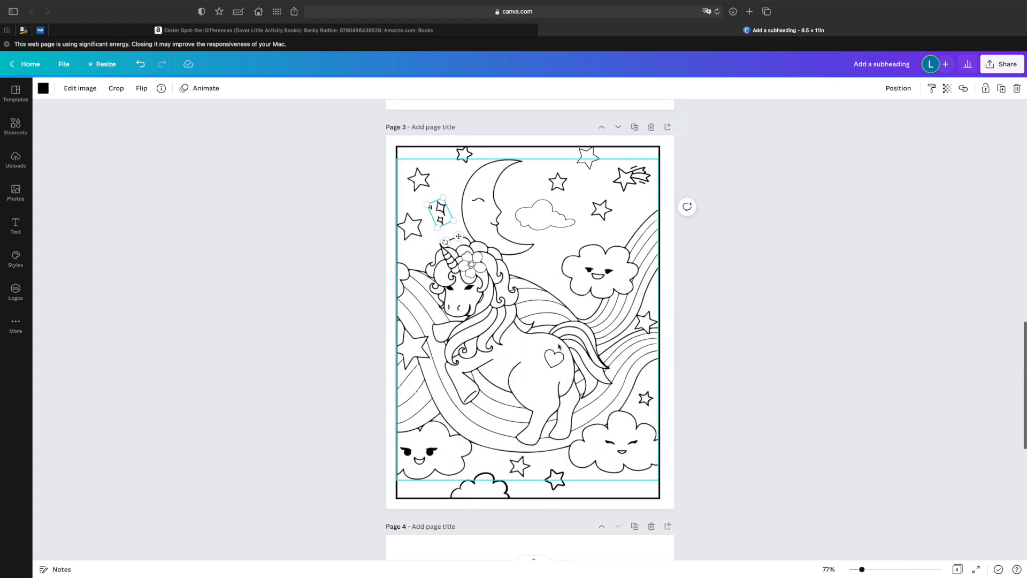
# Add a blank page after the unicorn illustration on page 3.
pyautogui.scroll(2, 559, 346)
pyautogui.scroll(-6, 585, 347)
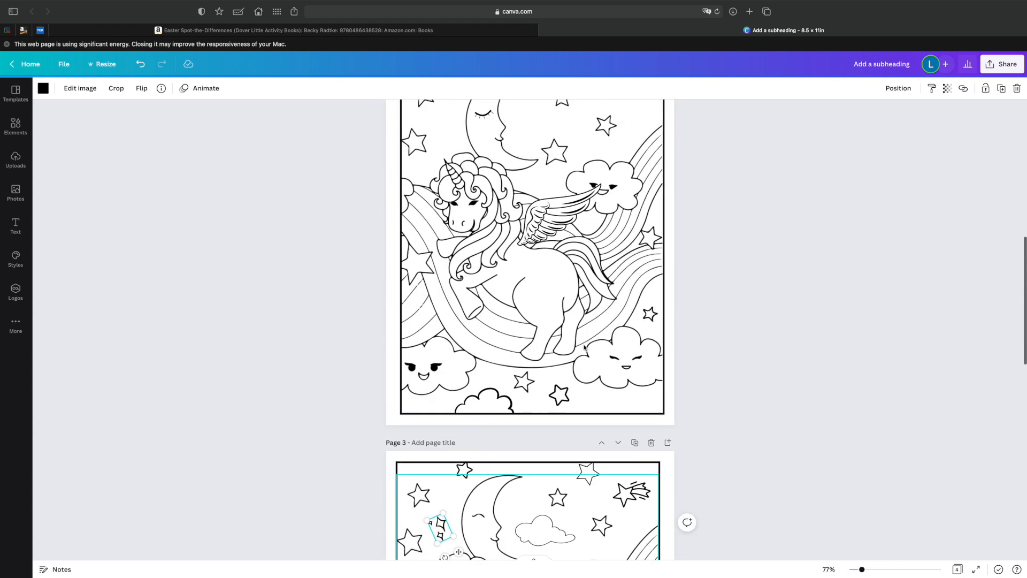
pyautogui.scroll(11, 584, 346)
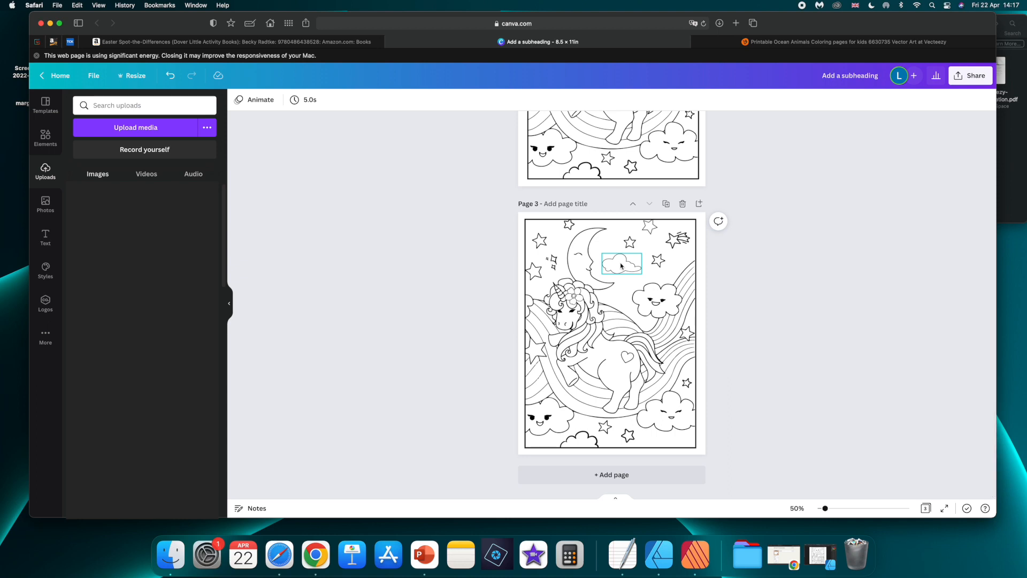
pyautogui.click(612, 475)
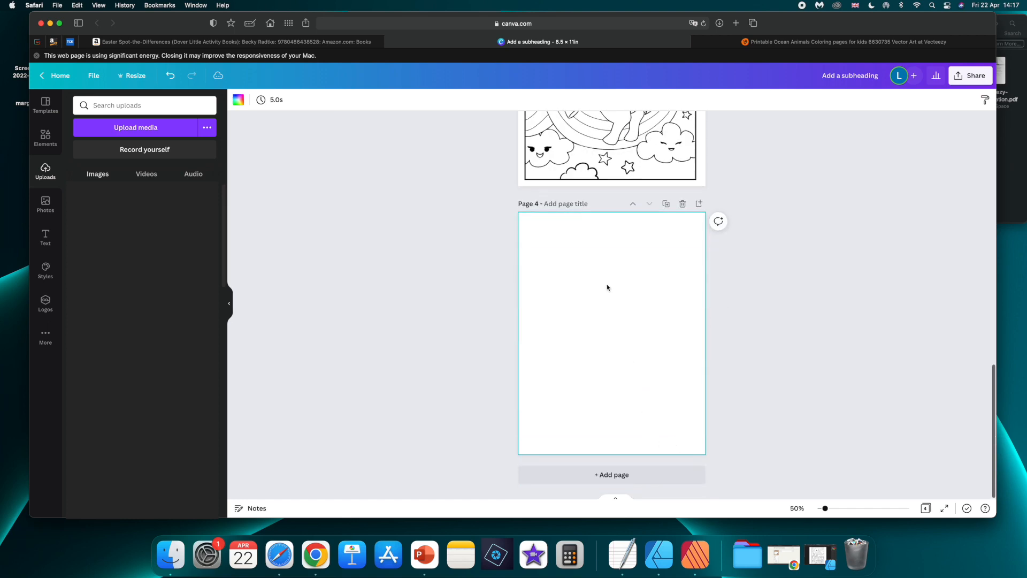
# Review the pirate puzzle on page 1 and the unicorn illustrations on pages 2 and 3.
pyautogui.scroll(10, 602, 276)
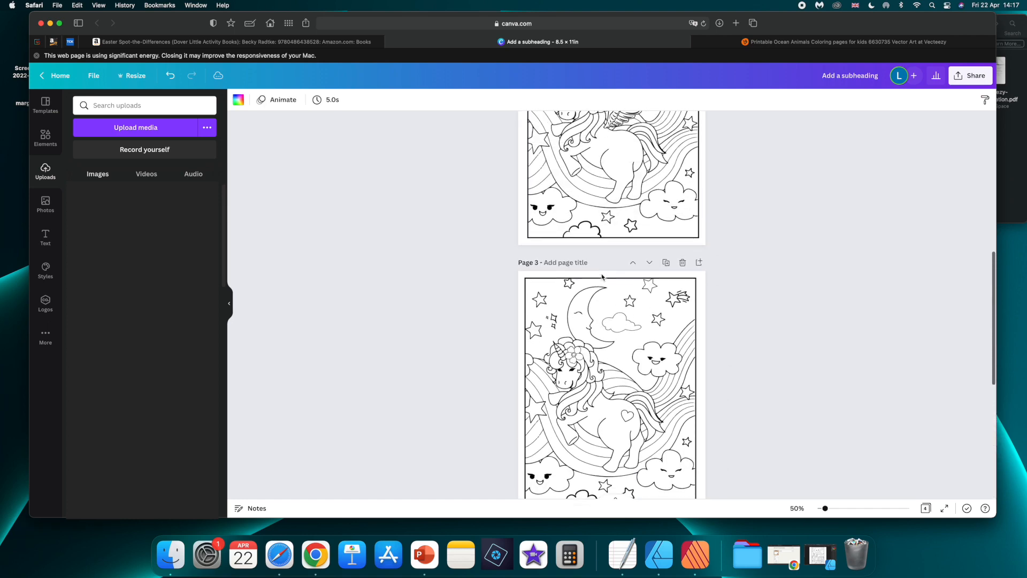
pyautogui.scroll(5, 602, 276)
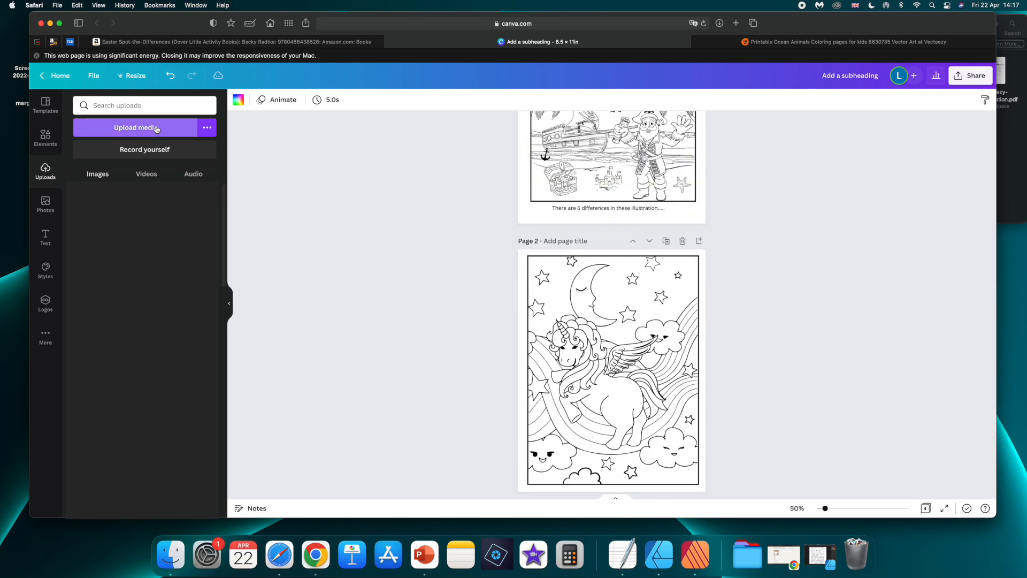
pyautogui.scroll(5, 575, 352)
pyautogui.scroll(-4, 576, 352)
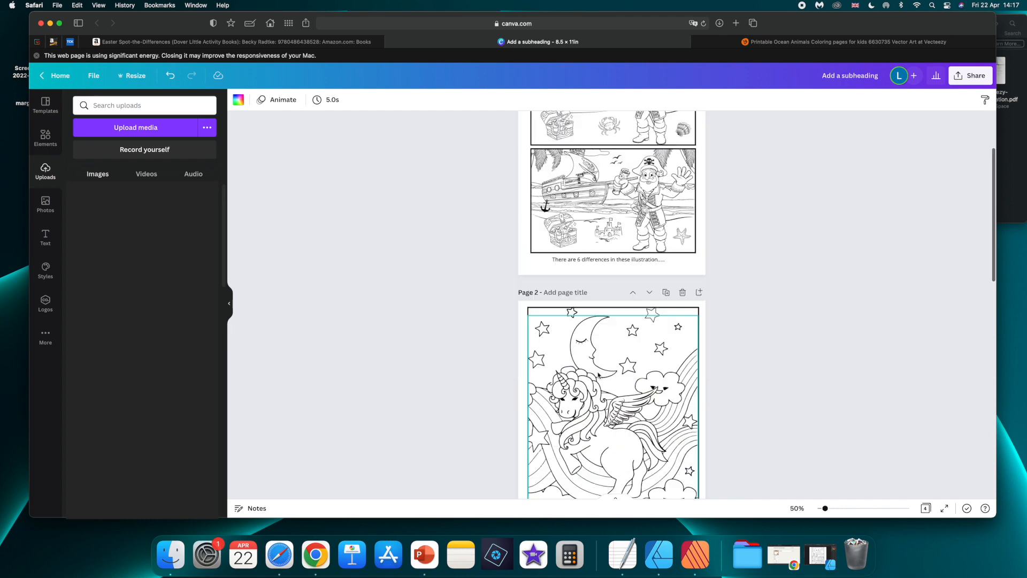
pyautogui.scroll(-2, 564, 210)
pyautogui.scroll(6, 564, 211)
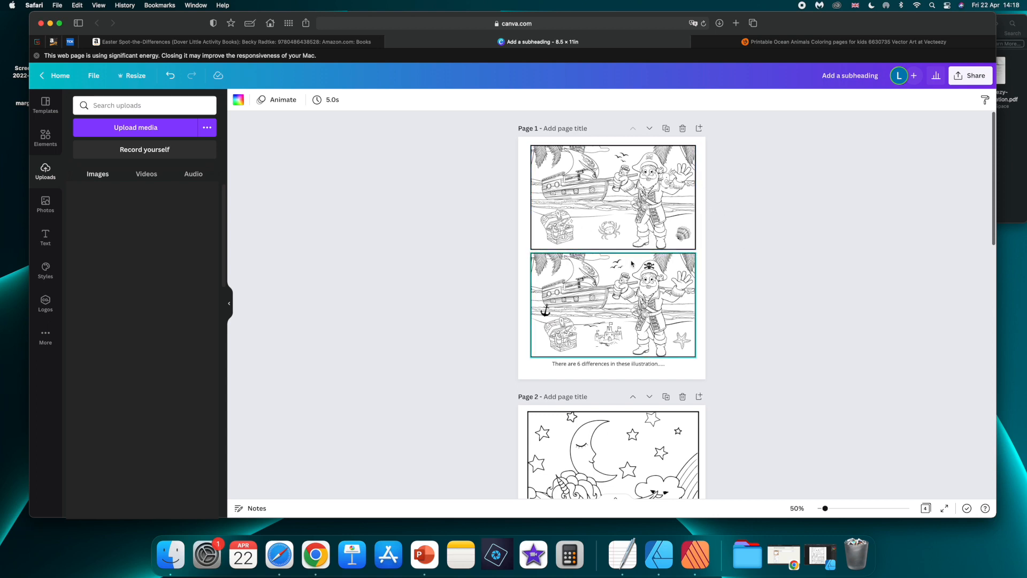
pyautogui.scroll(-6, 632, 268)
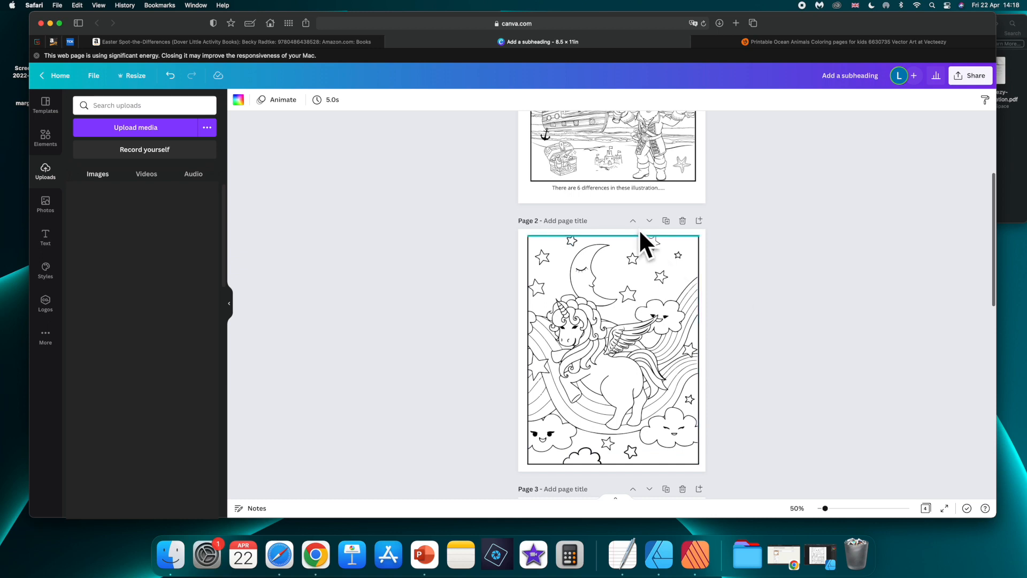
pyautogui.scroll(-2, 646, 286)
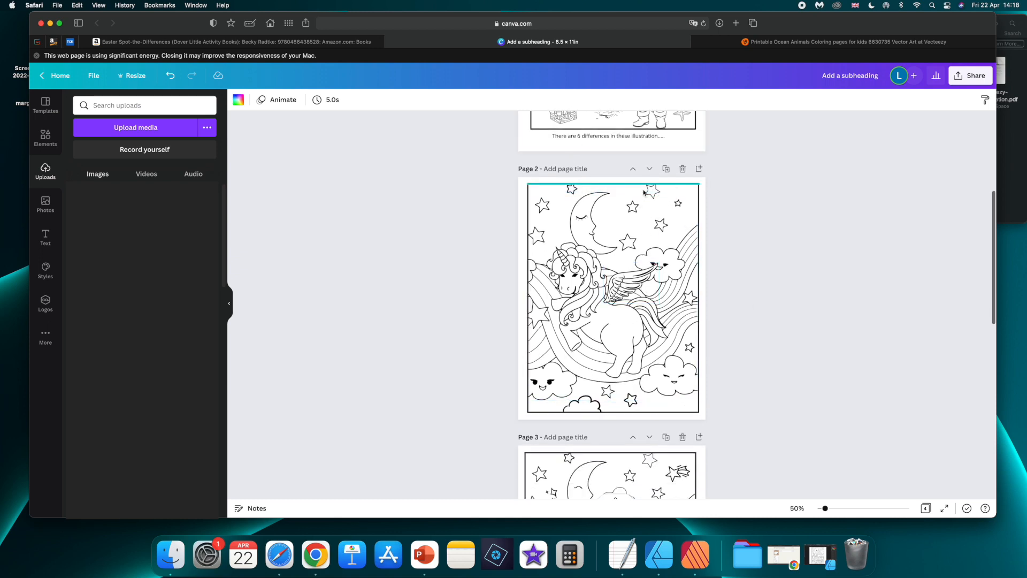
pyautogui.scroll(-5, 627, 233)
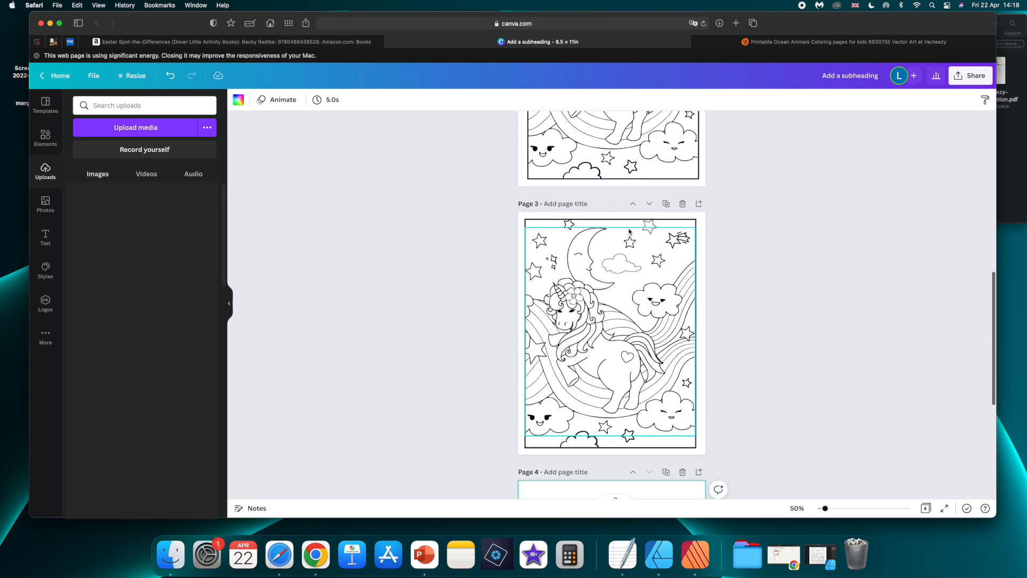
pyautogui.scroll(-6, 628, 230)
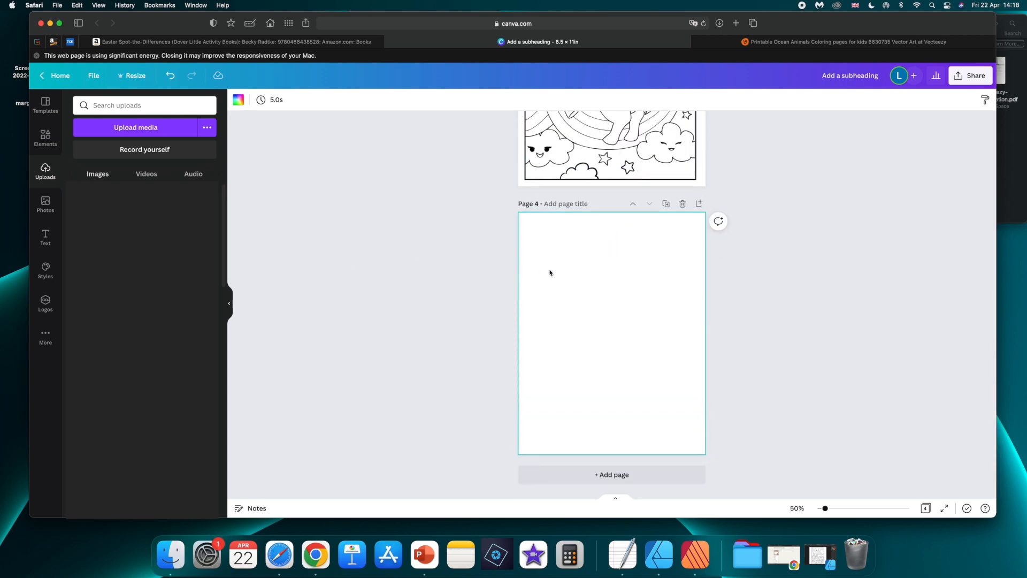
pyautogui.scroll(1, 550, 273)
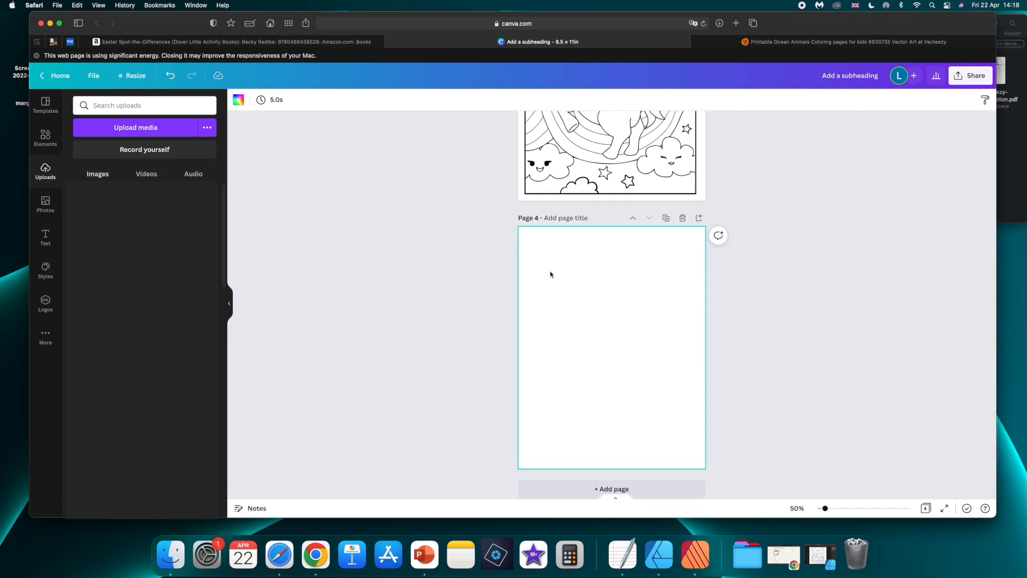
pyautogui.scroll(15, 551, 274)
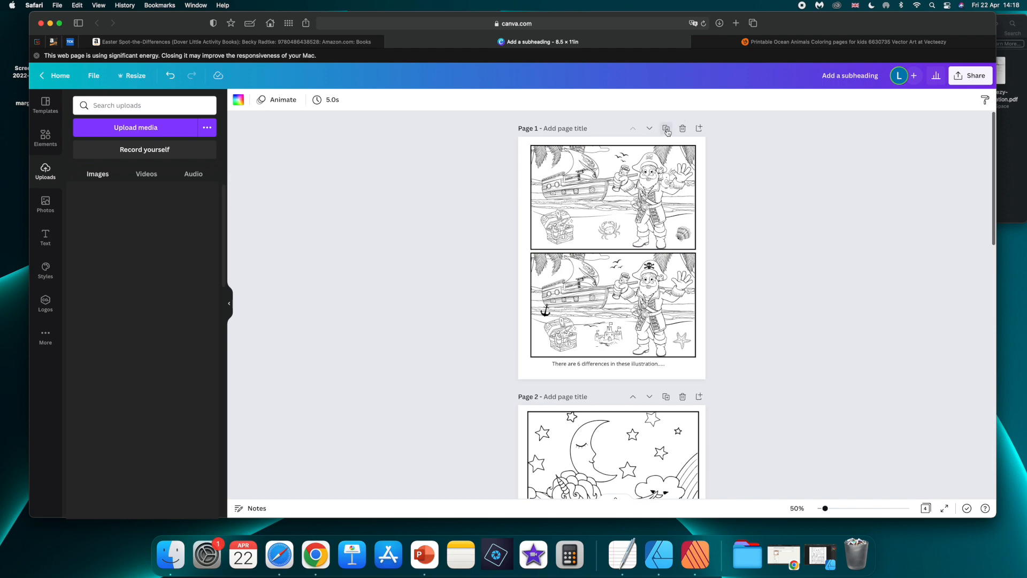
# Duplicate page 1 and delete the main pirate scene artwork from the upper frame of the original page.
pyautogui.click(666, 129)
pyautogui.scroll(5, 588, 241)
pyautogui.click(629, 173)
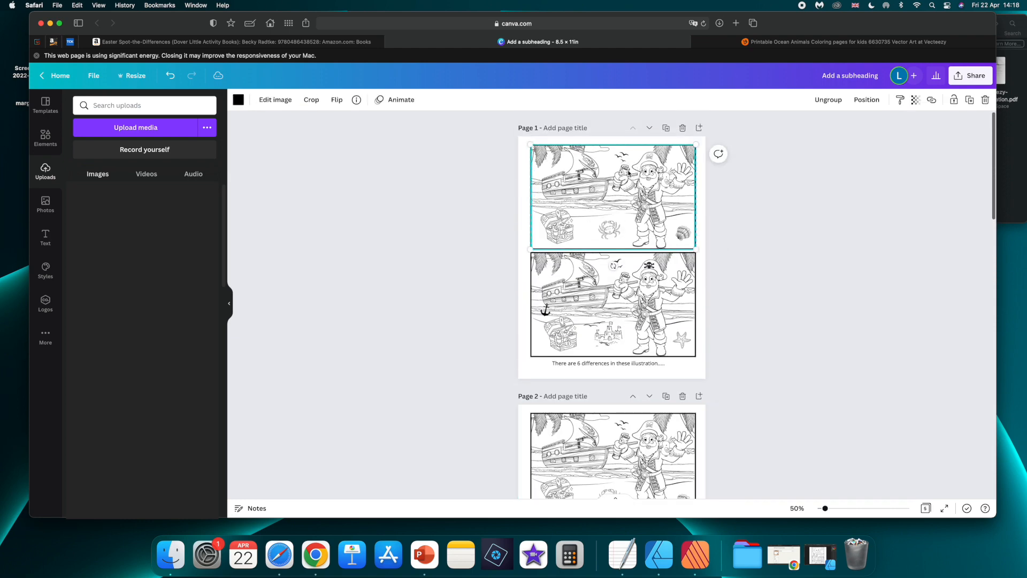
pyautogui.press('BackSpace')
# Delete the birds, crab and other leftover pirate artwork on page 1, keeping the two empty frames.
pyautogui.press('BackSpace')
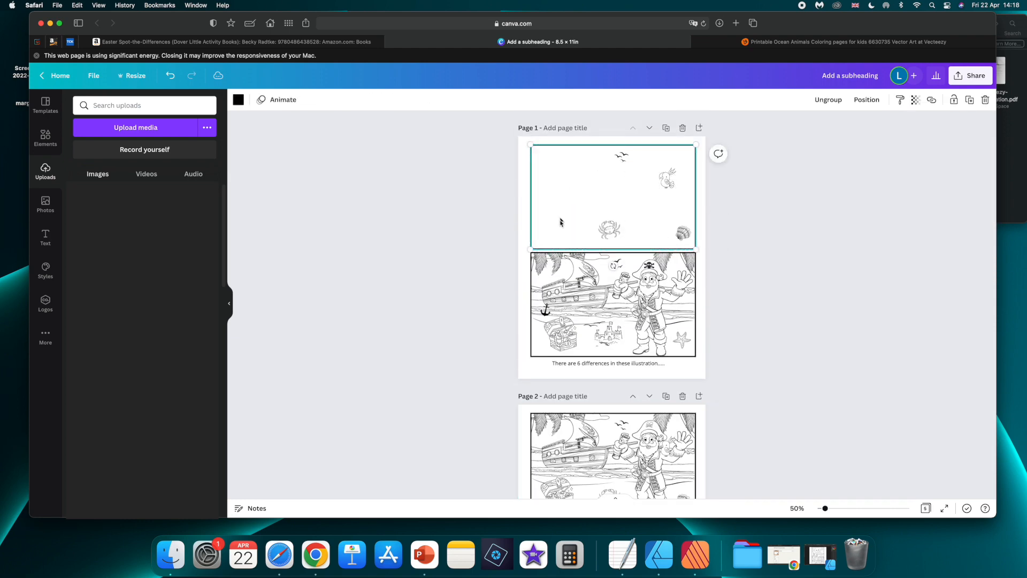
pyautogui.click(625, 158)
pyautogui.press('BackSpace')
pyautogui.click(667, 181)
pyautogui.press('BackSpace')
pyautogui.click(611, 230)
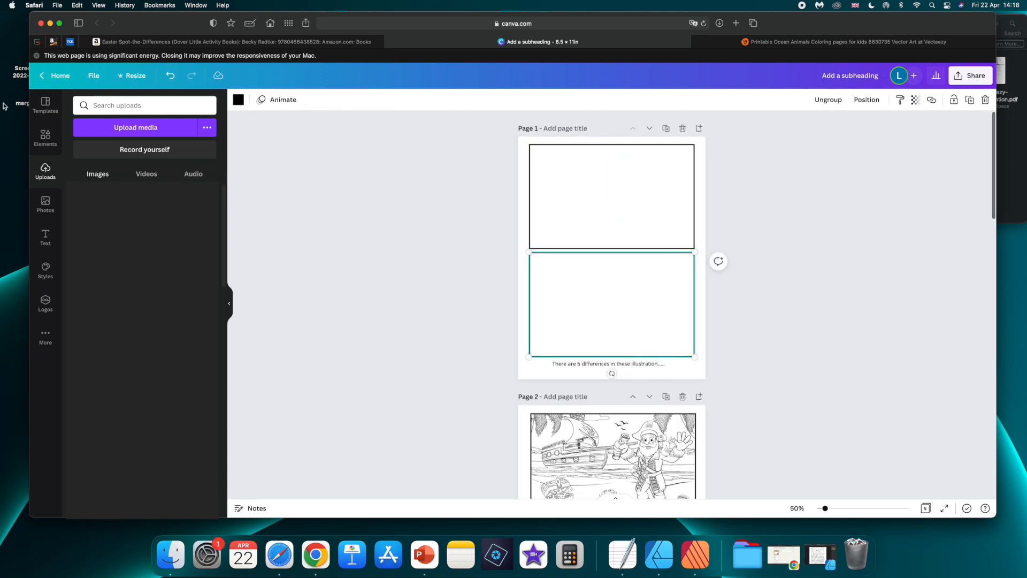
# Search the elements library for farm.
pyautogui.click(45, 136)
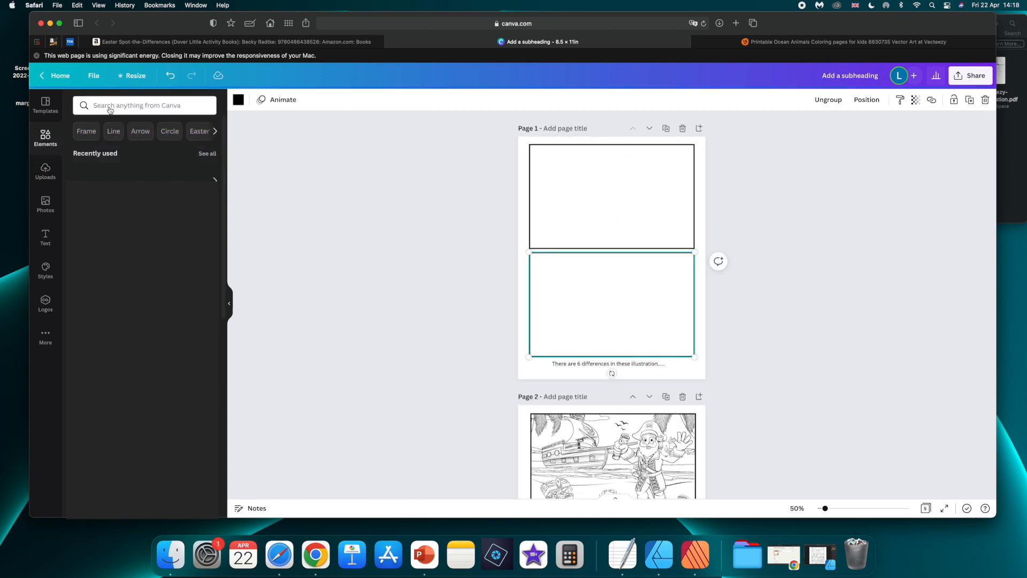
pyautogui.click(123, 104)
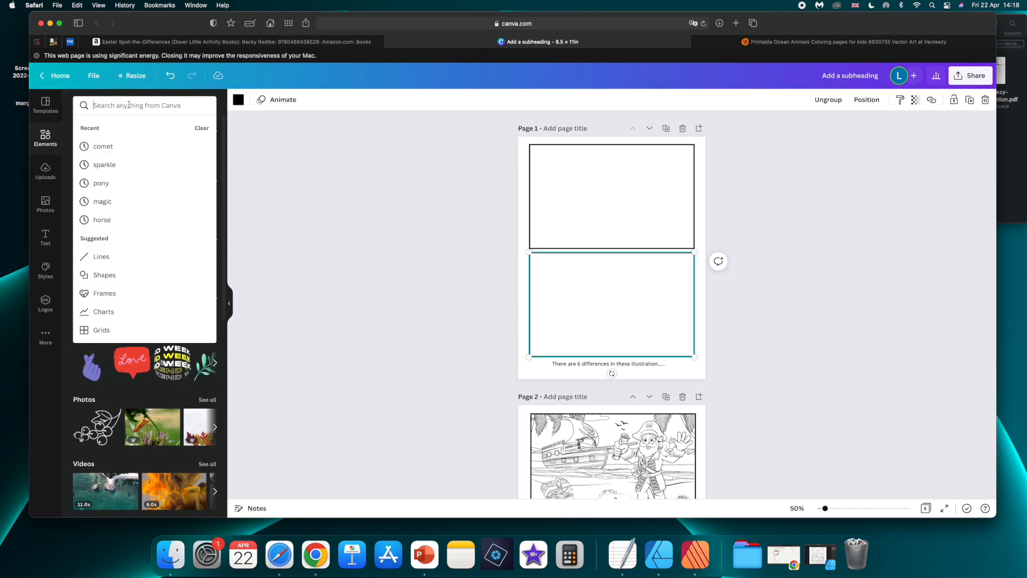
pyautogui.write('farm')
pyautogui.press('Return')
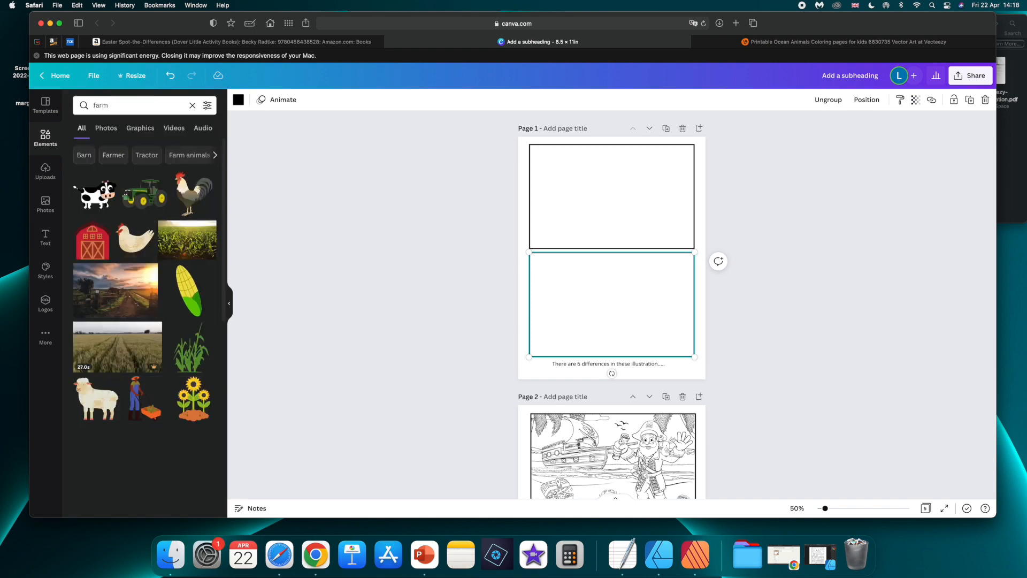
pyautogui.press('Delete')
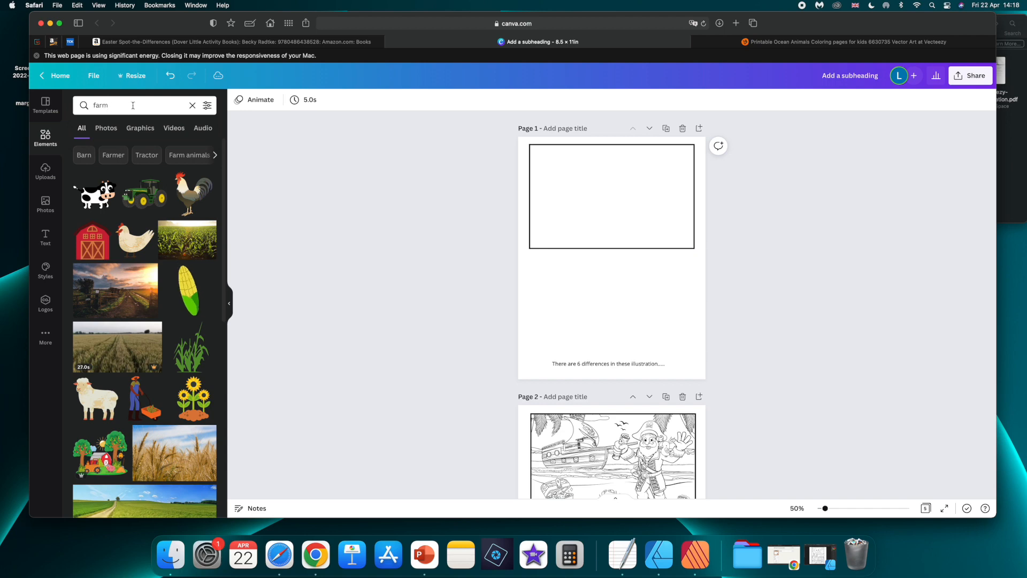
# Search the graphics for bee and restore the deleted lower frame on page 1.
pyautogui.doubleClick(108, 105)
pyautogui.write('bee')
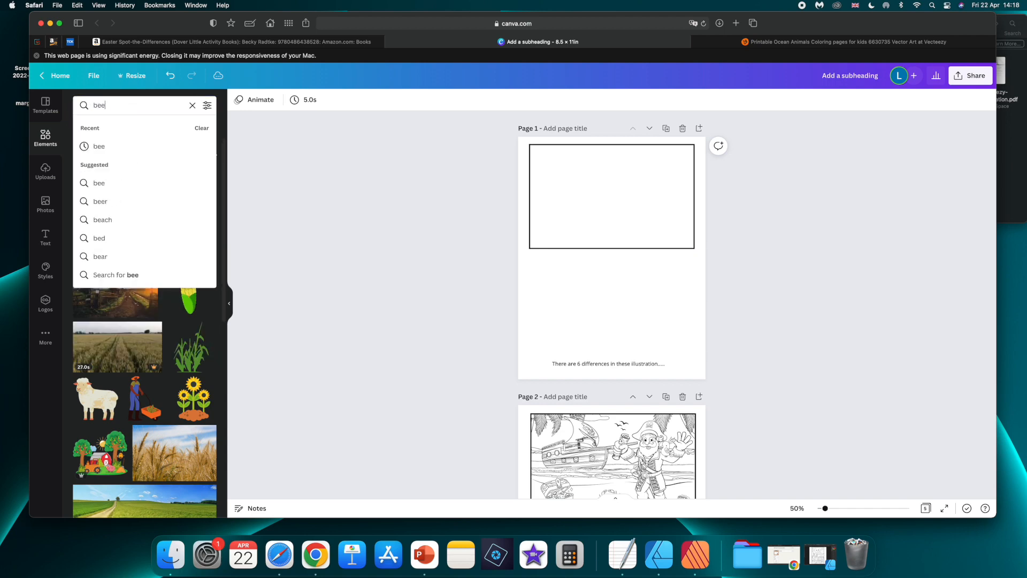
pyautogui.press('Return')
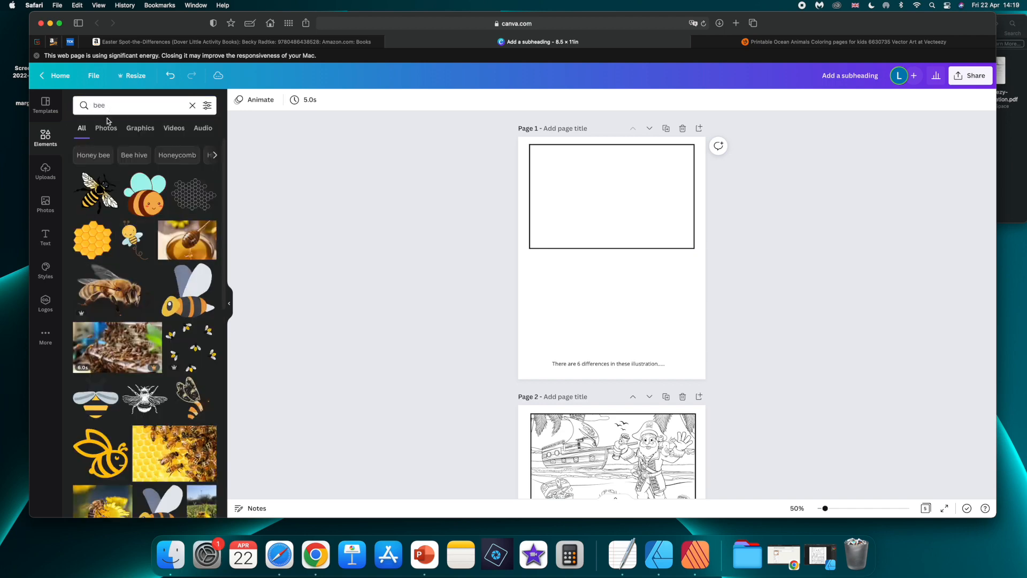
pyautogui.click(140, 128)
pyautogui.press('cmd+z')
# Add the black-and-white cartoon bee with big eyes to page 1 and place it inside the upper frame.
pyautogui.scroll(-2, 160, 259)
pyautogui.scroll(-5, 161, 259)
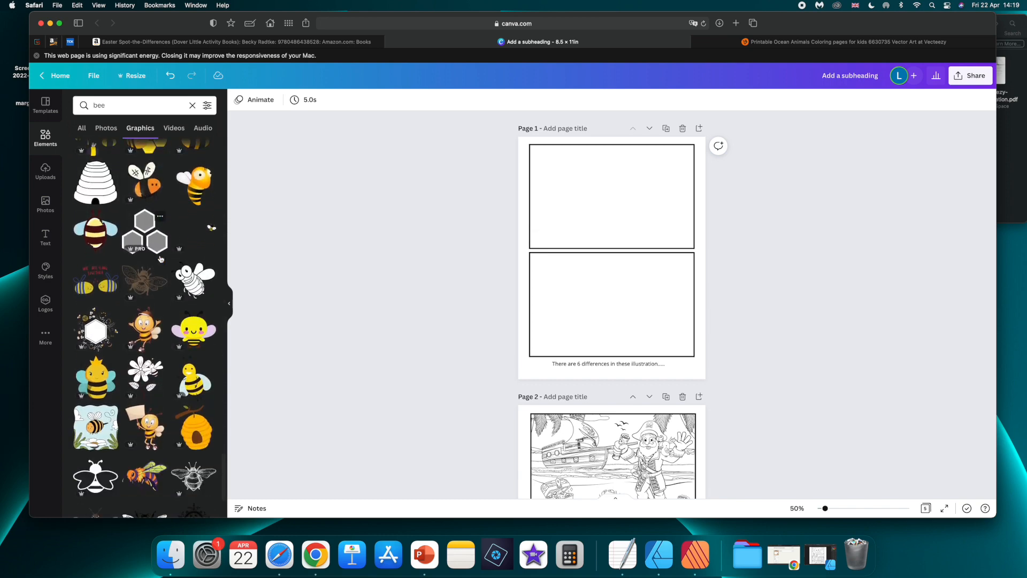
pyautogui.scroll(-3, 160, 259)
pyautogui.click(194, 186)
pyautogui.moveTo(613, 258); pyautogui.dragTo(622, 196)
# Shrink the hanging beehive with the heart opening and place it inside the lower frame on page 1.
pyautogui.scroll(-6, 190, 337)
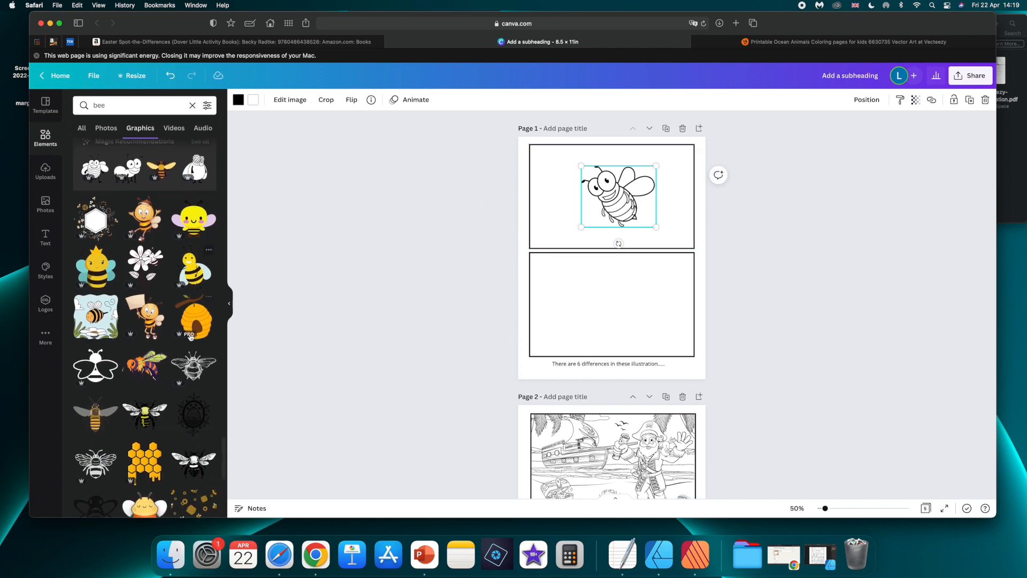
pyautogui.scroll(-10, 191, 337)
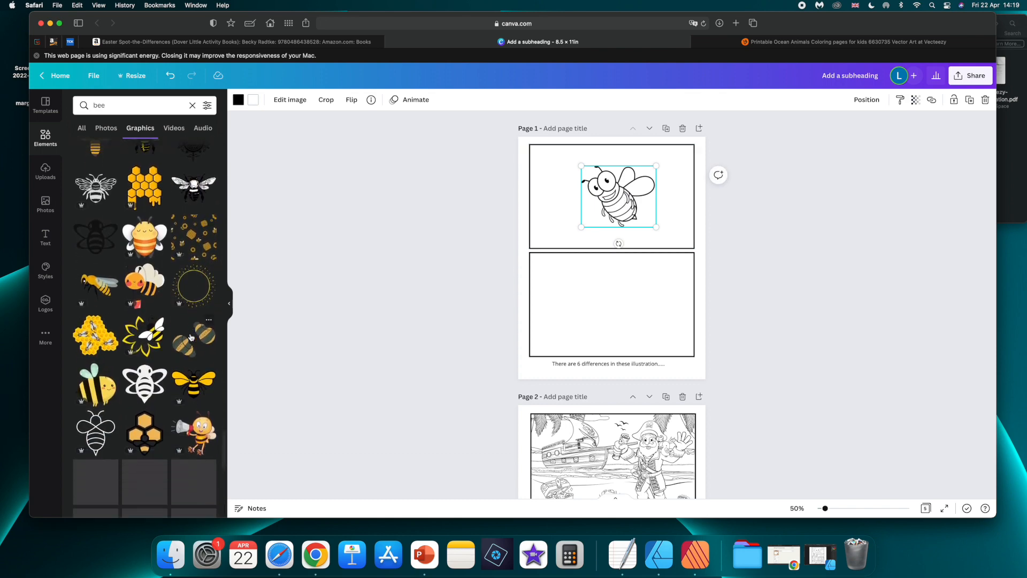
pyautogui.scroll(-5, 191, 337)
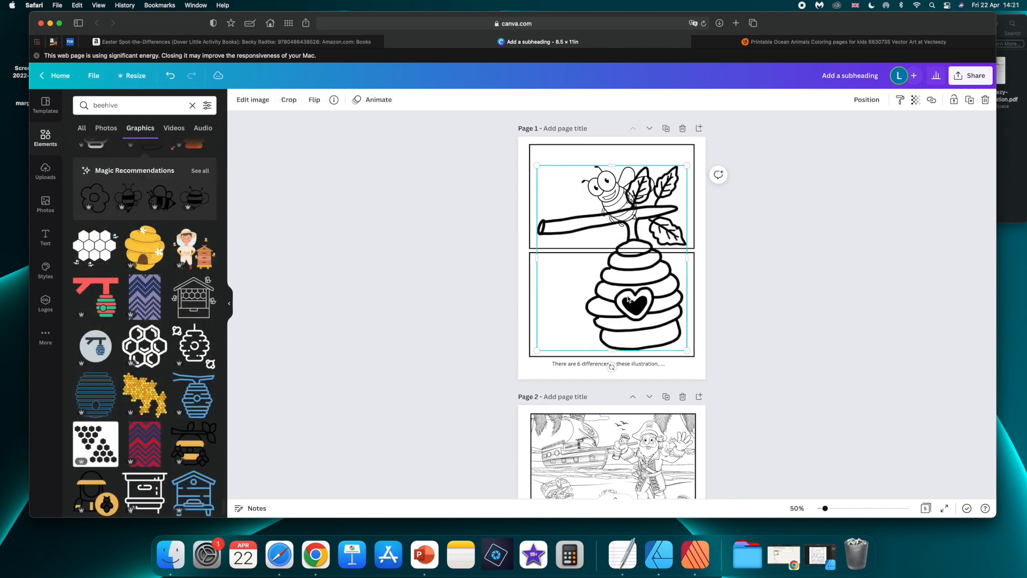
pyautogui.moveTo(686, 166); pyautogui.dragTo(568, 245)
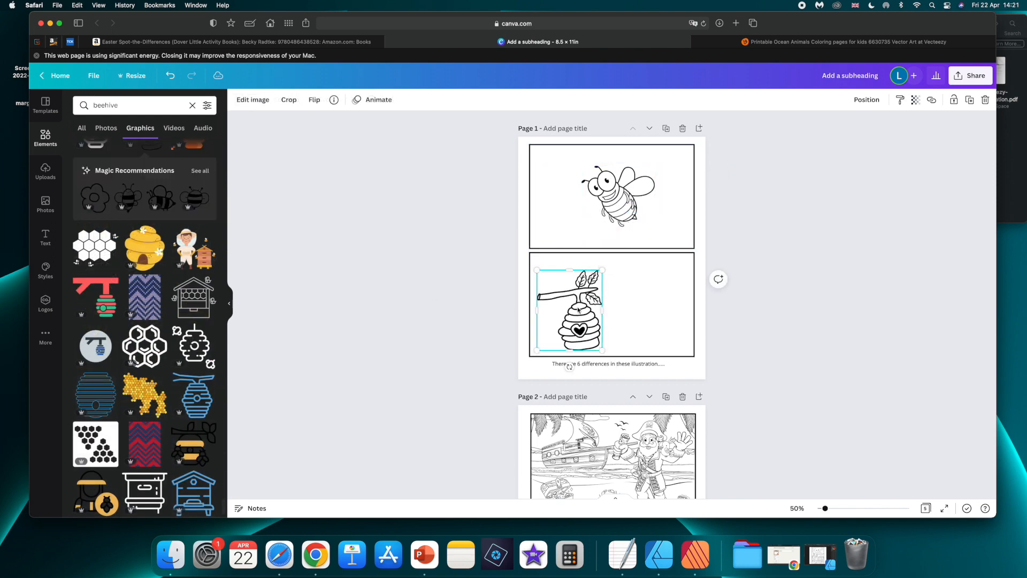
pyautogui.moveTo(578, 310); pyautogui.dragTo(585, 298)
# Position the yellow striped bee in the upper frame on page 1, between the beehive and the outlined bee.
pyautogui.scroll(-6, 169, 316)
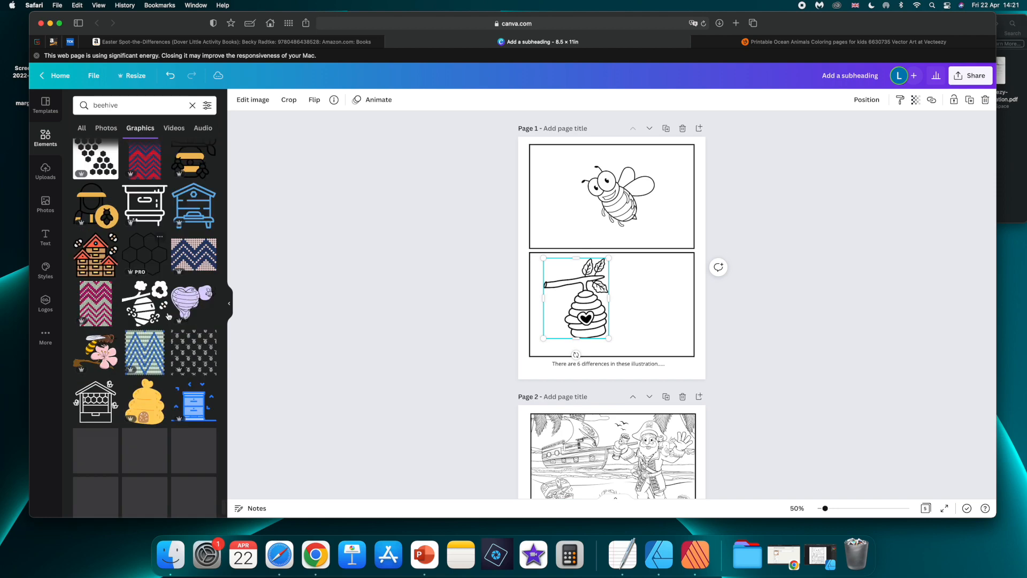
pyautogui.scroll(-3, 169, 316)
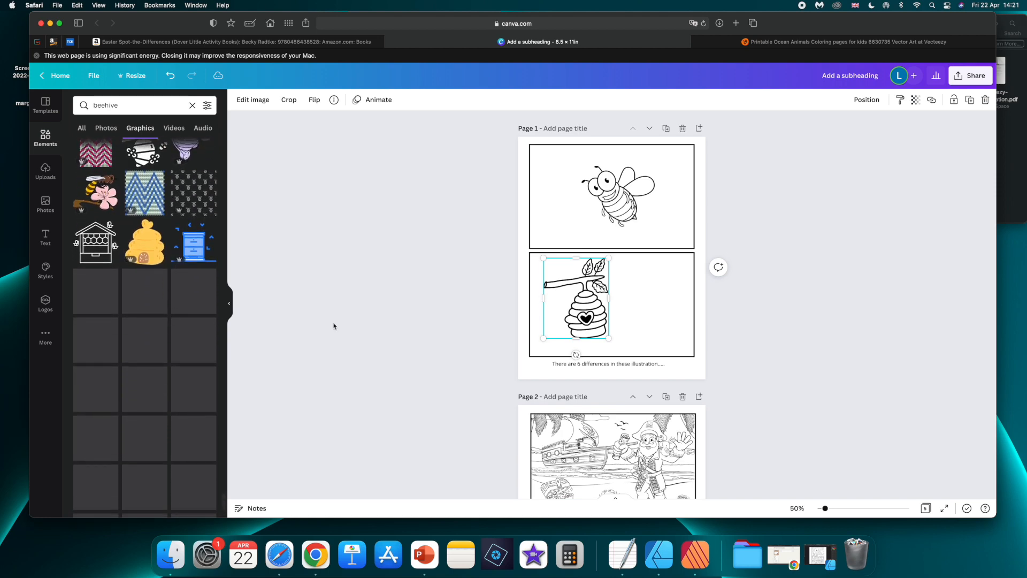
pyautogui.scroll(-5, 177, 328)
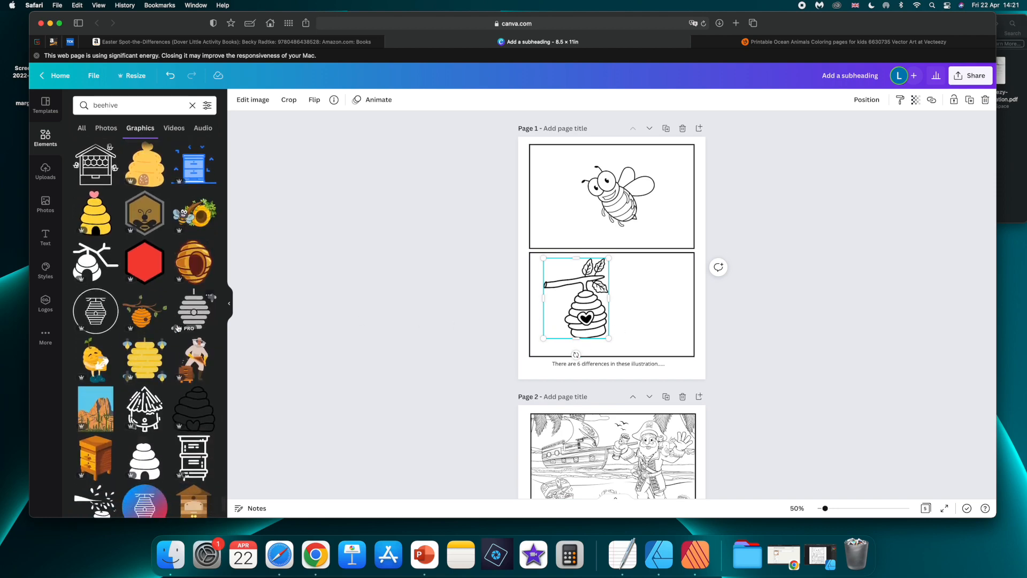
pyautogui.scroll(-3, 178, 329)
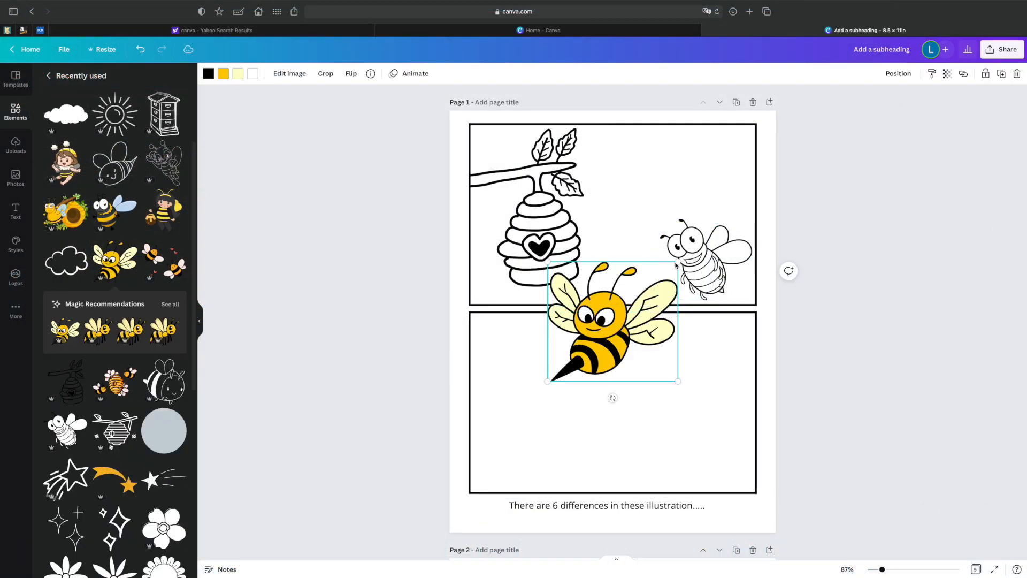
pyautogui.moveTo(675, 265); pyautogui.dragTo(649, 180)
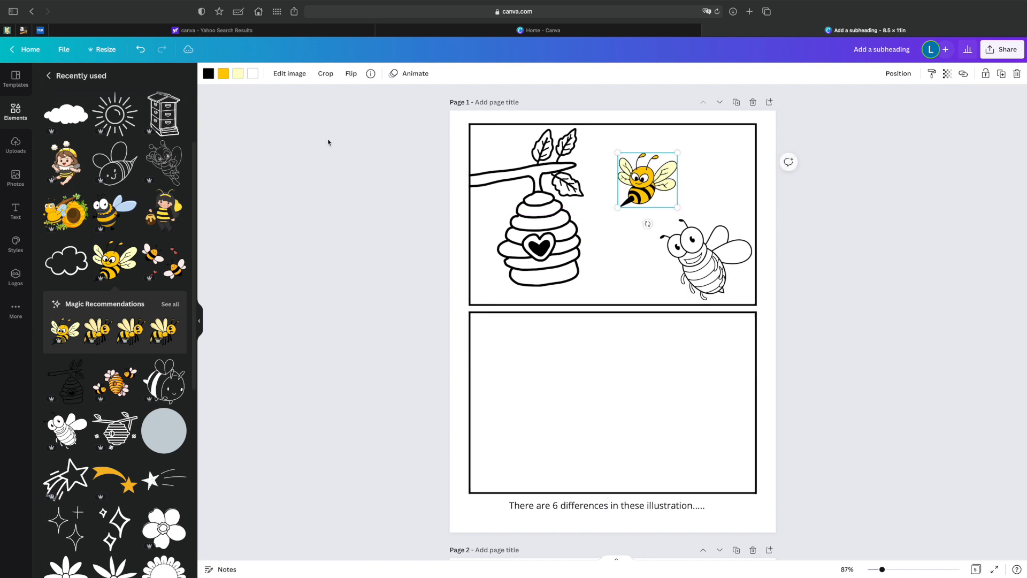
# Recolour the yellow bee's orange-yellow body and pale yellow wings to white.
pyautogui.click(223, 74)
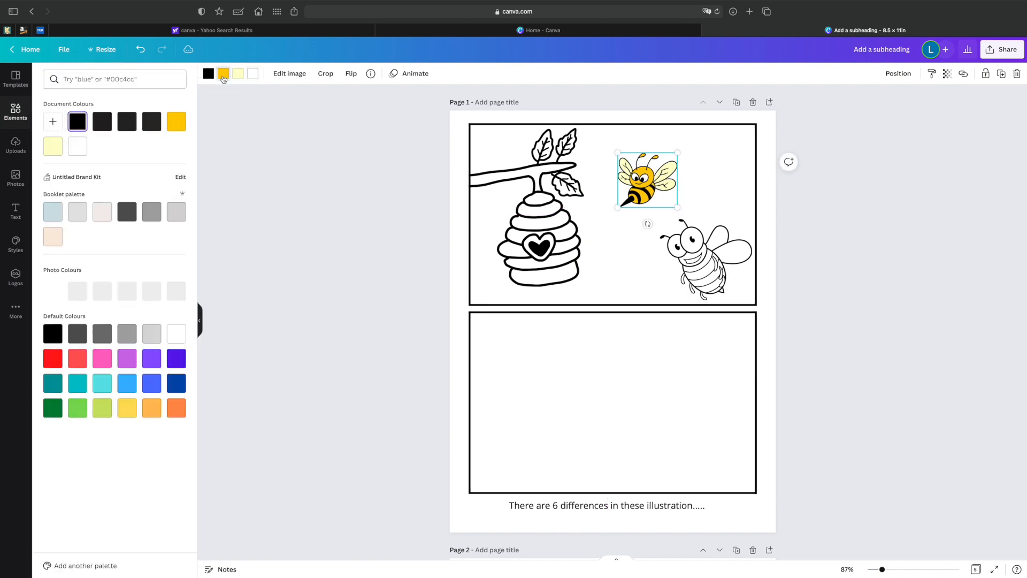
pyautogui.click(81, 147)
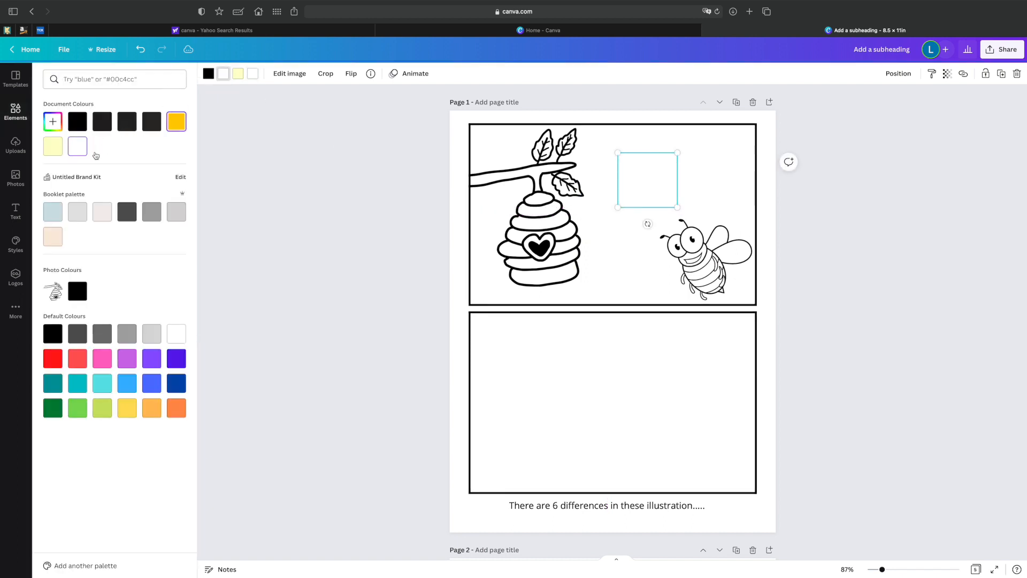
pyautogui.click(238, 73)
pyautogui.click(79, 152)
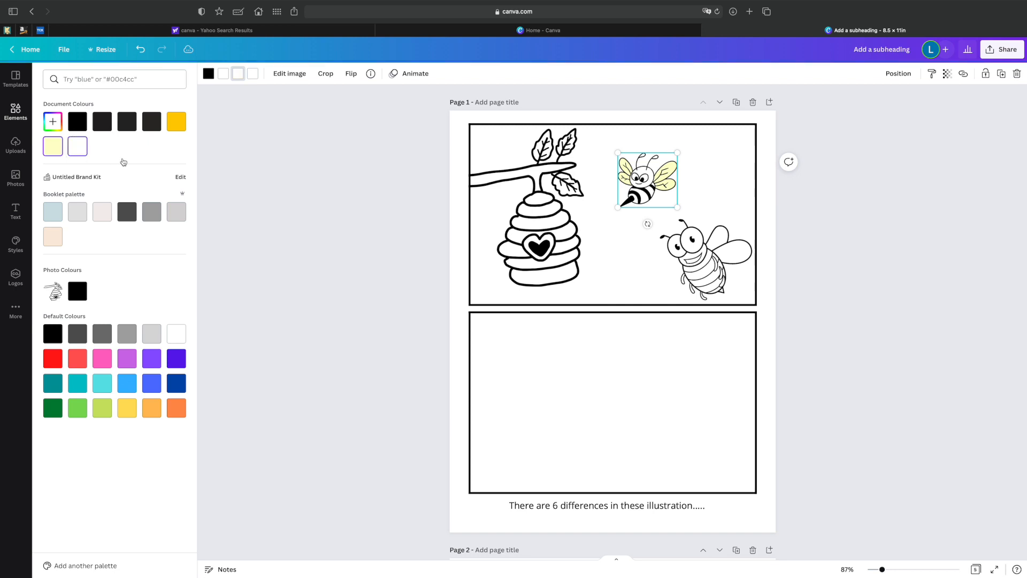
# Shrink the small striped bee in the upper frame on page 1 and add an outlined sun near the frame's upper-right corner.
pyautogui.click(669, 161)
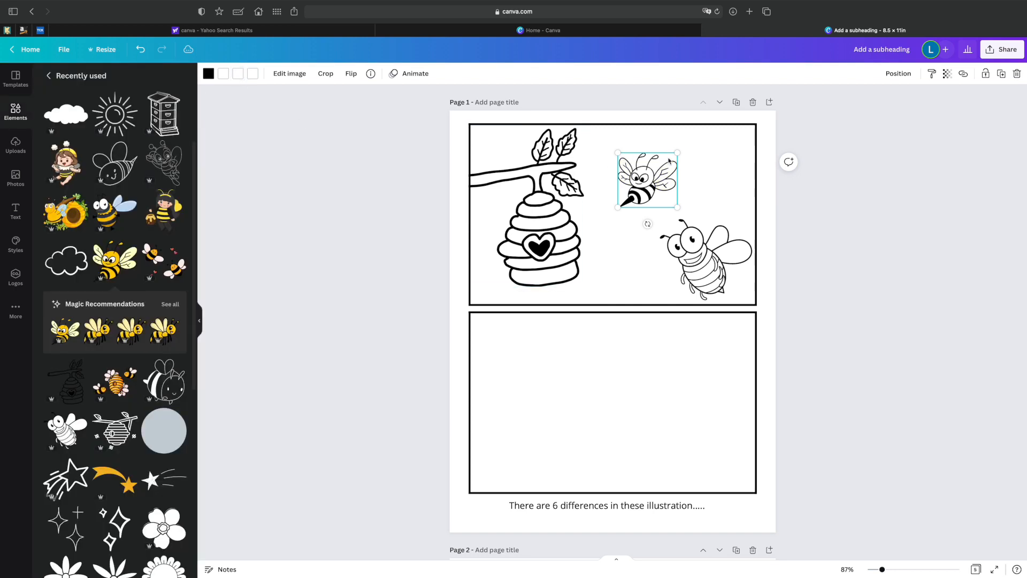
pyautogui.moveTo(678, 153); pyautogui.dragTo(639, 196)
pyautogui.moveTo(111, 115); pyautogui.dragTo(738, 132)
# Place a wide outlined cloud beside the sun in the upper frame, sized down to fit, and delete the extra small cloud.
pyautogui.scroll(-5, 90, 301)
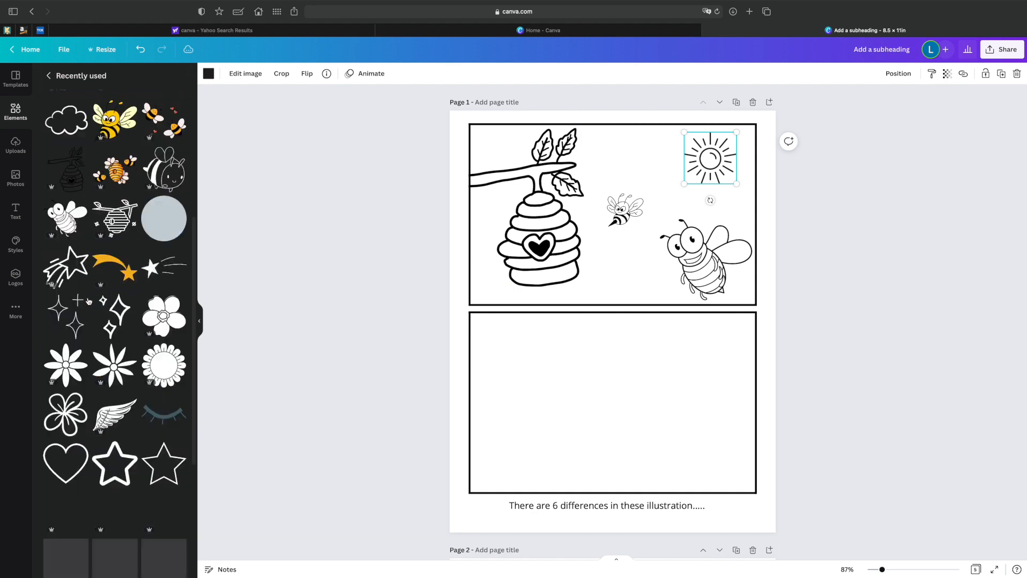
pyautogui.scroll(8, 90, 301)
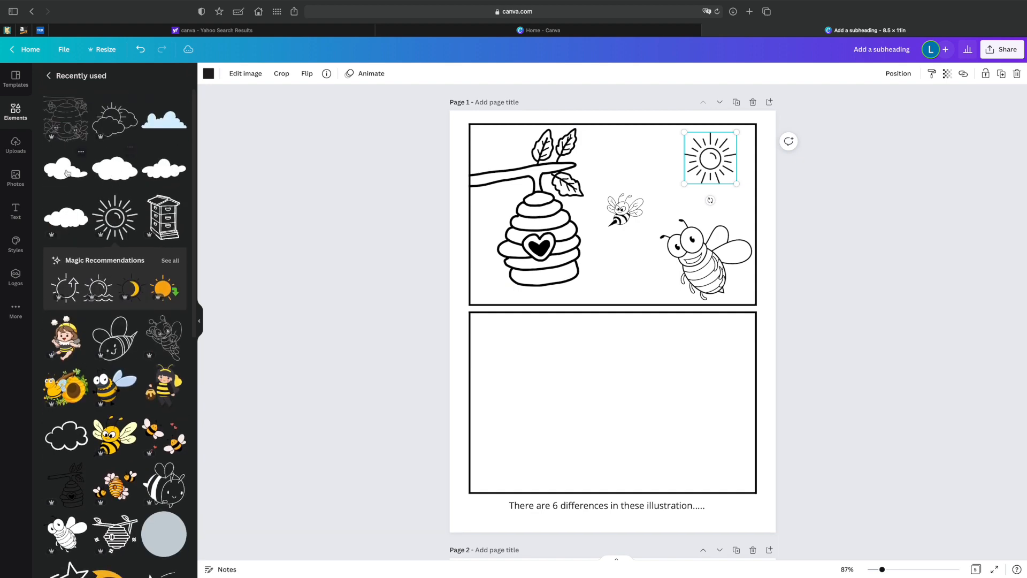
pyautogui.click(131, 171)
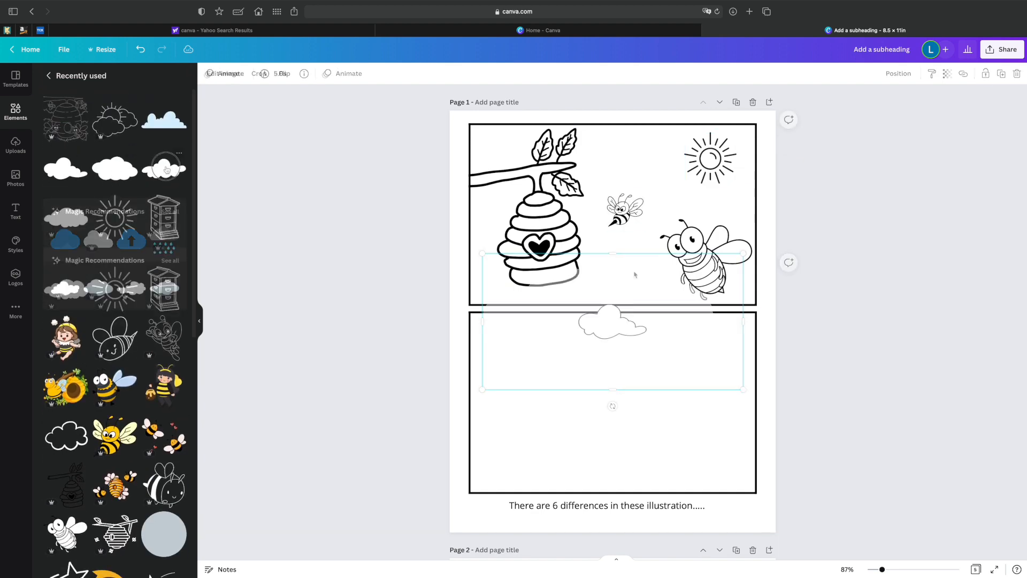
pyautogui.moveTo(603, 331); pyautogui.dragTo(631, 163)
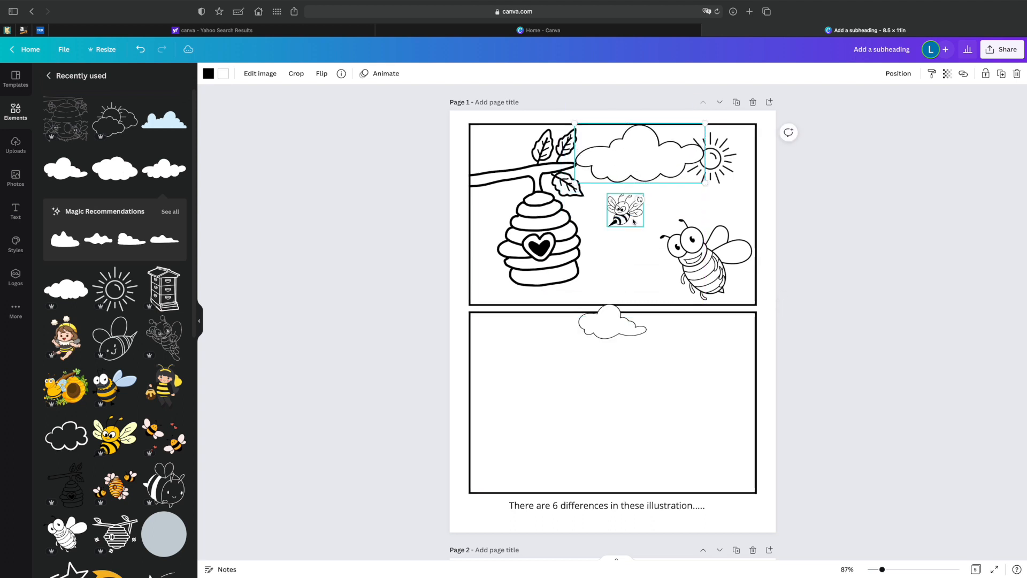
pyautogui.click(626, 325)
pyautogui.press('Delete')
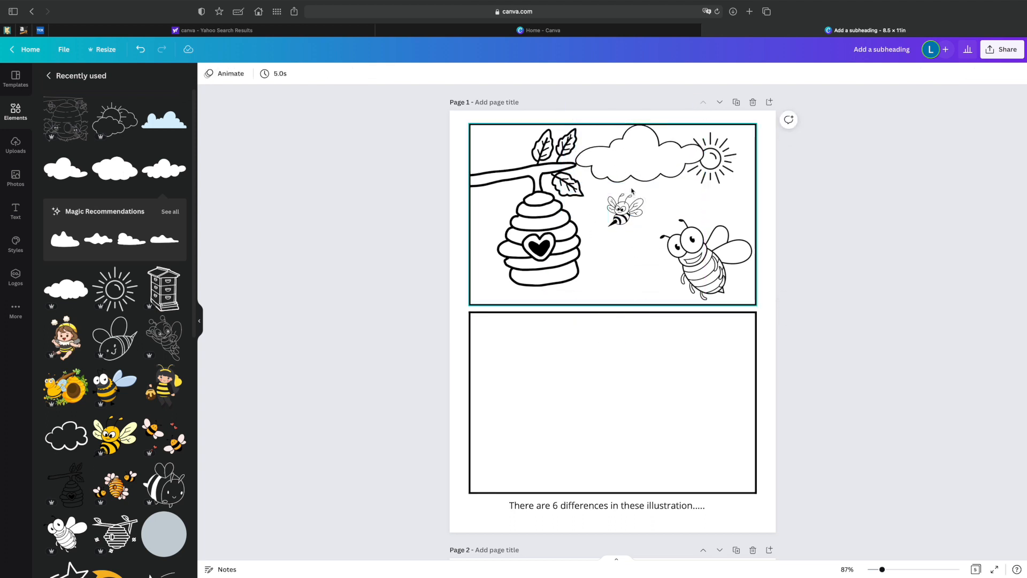
pyautogui.click(613, 173)
pyautogui.moveTo(573, 130); pyautogui.dragTo(599, 137)
# Enlarge the sun in the upper frame and crop off the part extending above the frame's top border.
pyautogui.click(720, 144)
pyautogui.moveTo(736, 132); pyautogui.dragTo(748, 119)
pyautogui.moveTo(716, 152); pyautogui.dragTo(719, 151)
pyautogui.click(282, 73)
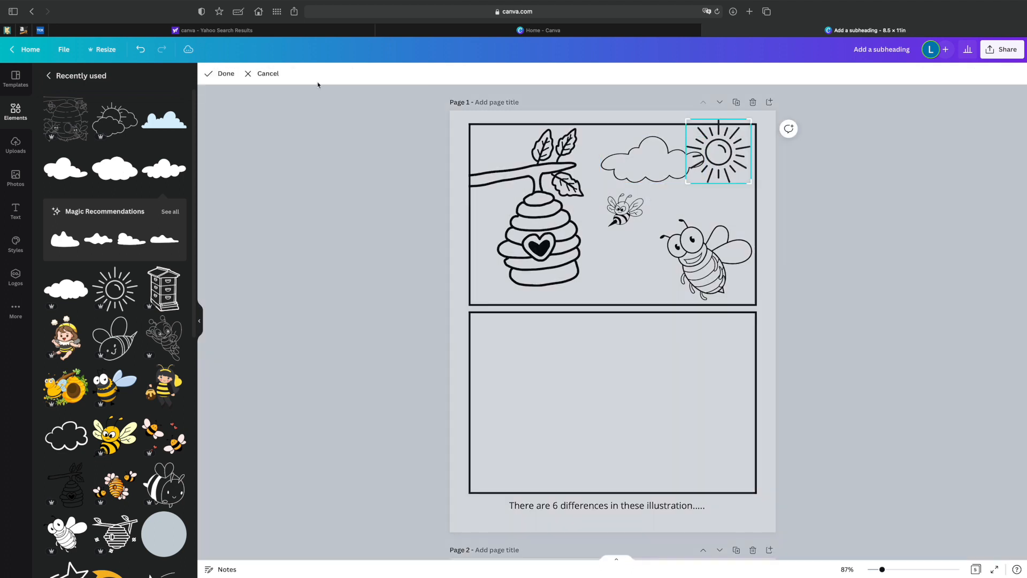
pyautogui.moveTo(749, 120); pyautogui.dragTo(748, 126)
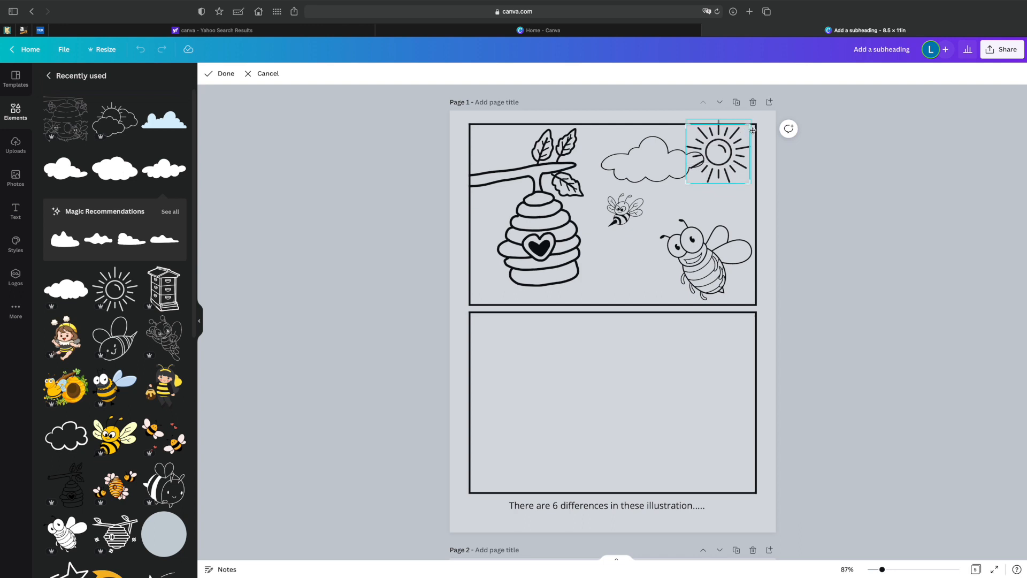
pyautogui.click(215, 74)
# Adjust the placement of the cloud and bees in the upper frame, and copy the whole scene into the lower frame.
pyautogui.moveTo(663, 160); pyautogui.dragTo(670, 161)
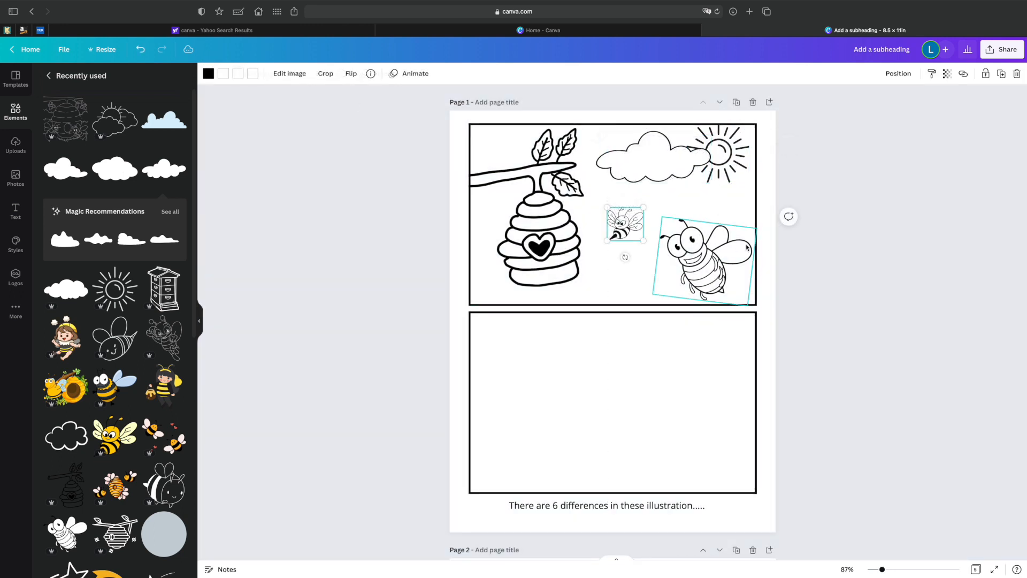
pyautogui.moveTo(689, 238); pyautogui.dragTo(682, 236)
pyautogui.moveTo(420, 126); pyautogui.dragTo(785, 282)
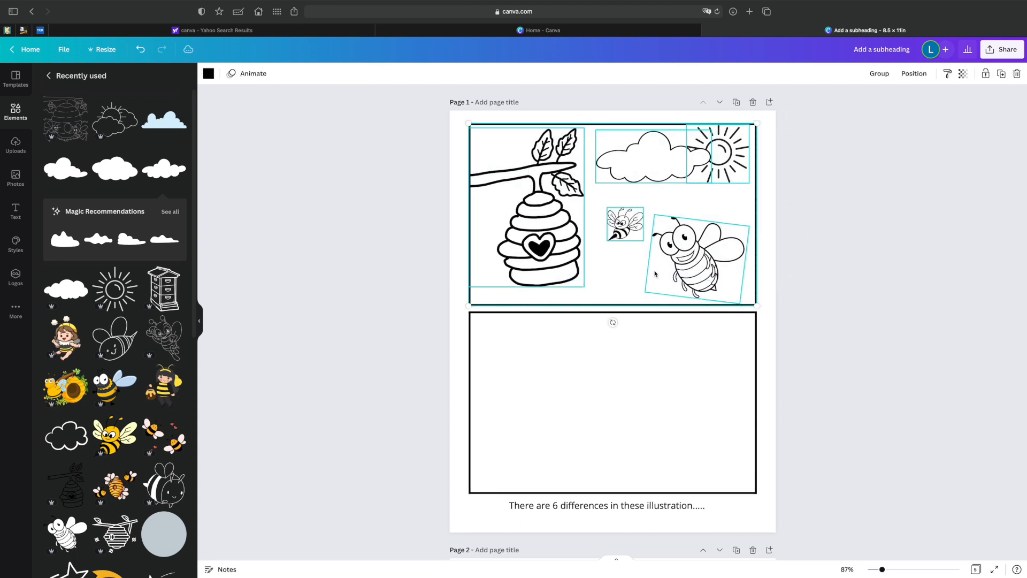
pyautogui.click(642, 384)
pyautogui.press('super+v')
pyautogui.moveTo(567, 372); pyautogui.dragTo(548, 383)
pyautogui.click(846, 300)
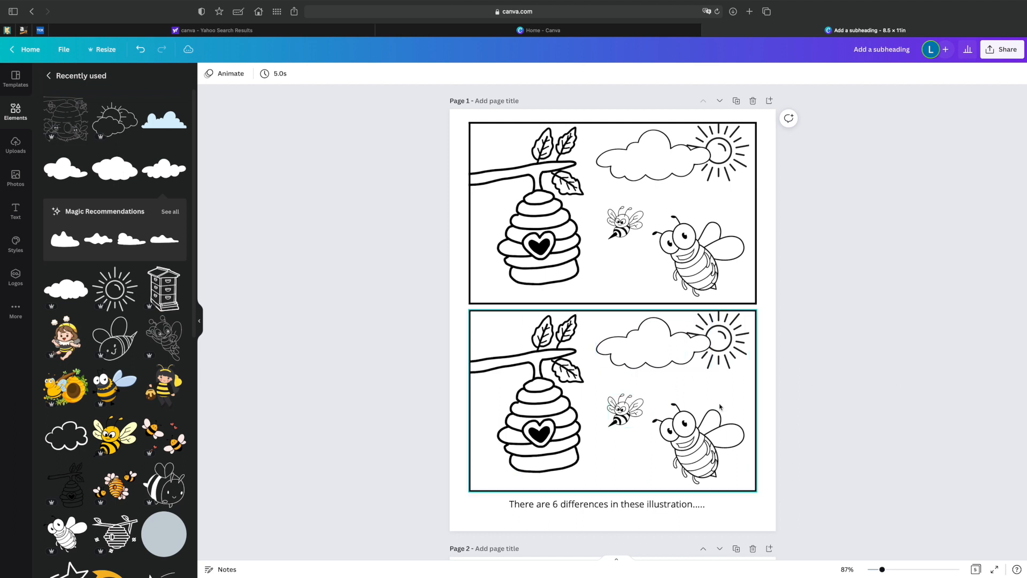
# Flip the small striped bee in the lower frame horizontally.
pyautogui.click(623, 410)
pyautogui.click(351, 73)
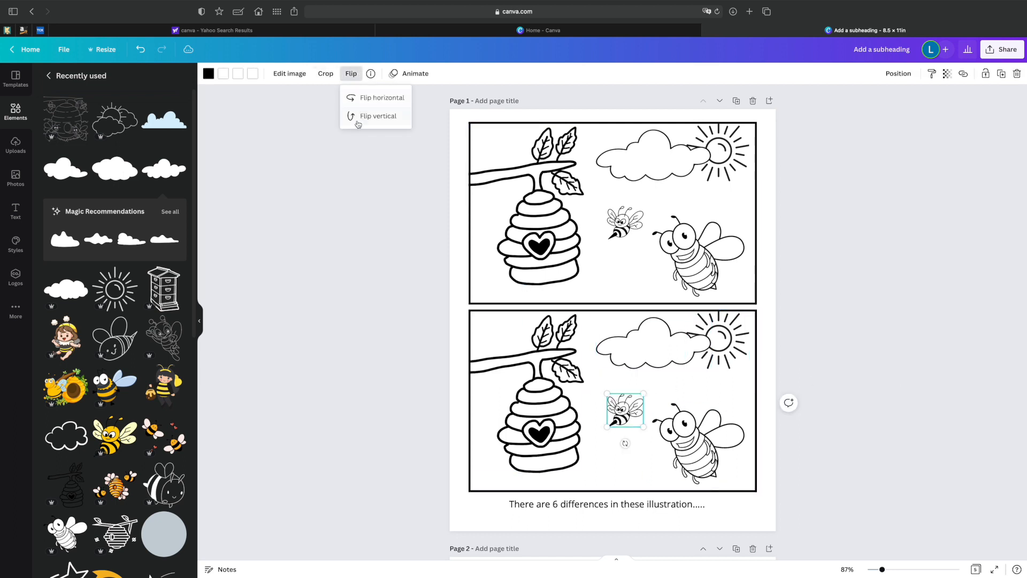
pyautogui.click(377, 98)
pyautogui.click(824, 354)
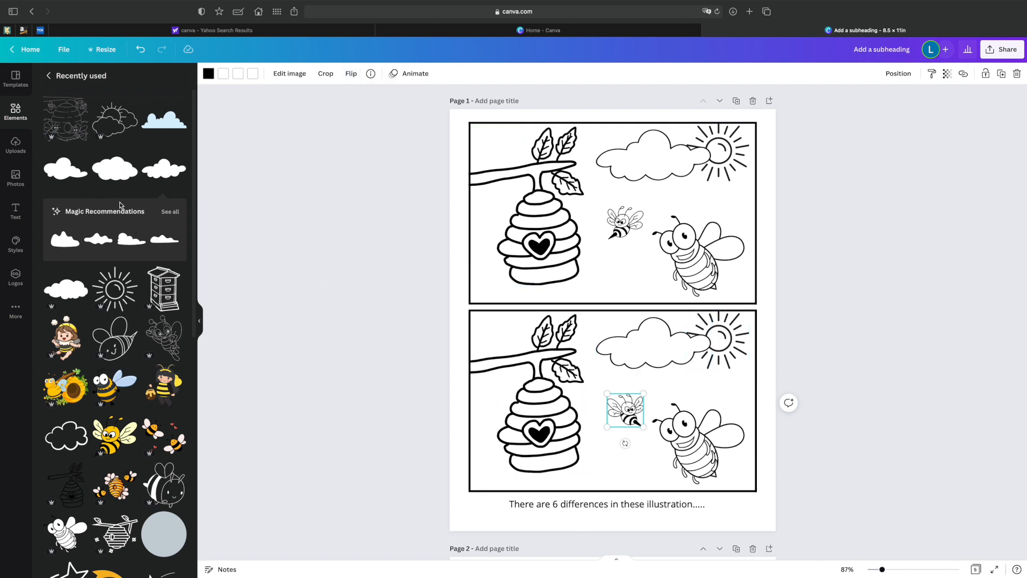
# Add a smaller cloud overlapping the large cloud in the lower frame and a small snail on the beehive branch.
pyautogui.click(63, 173)
pyautogui.moveTo(598, 335); pyautogui.dragTo(598, 346)
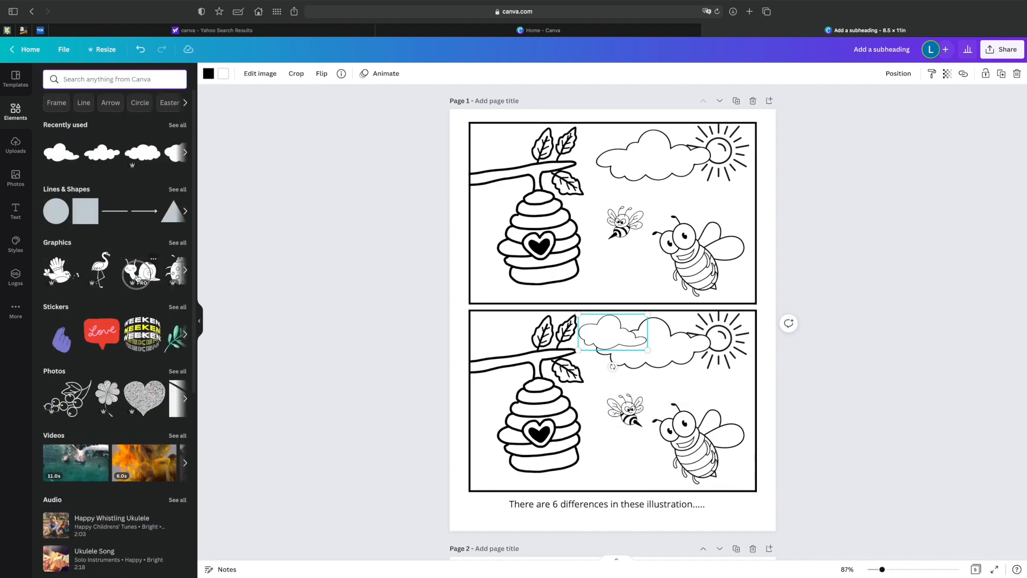
pyautogui.click(146, 273)
pyautogui.moveTo(678, 278); pyautogui.dragTo(493, 350)
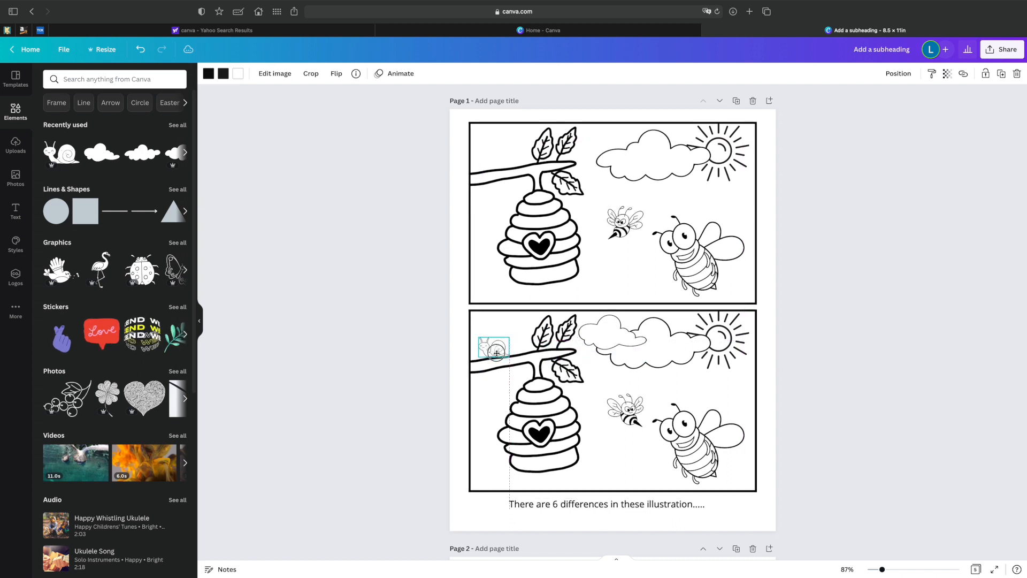
pyautogui.click(520, 325)
pyautogui.click(341, 319)
# Look through the following pages down to the unicorn scene on page 4.
pyautogui.scroll(1, 836, 294)
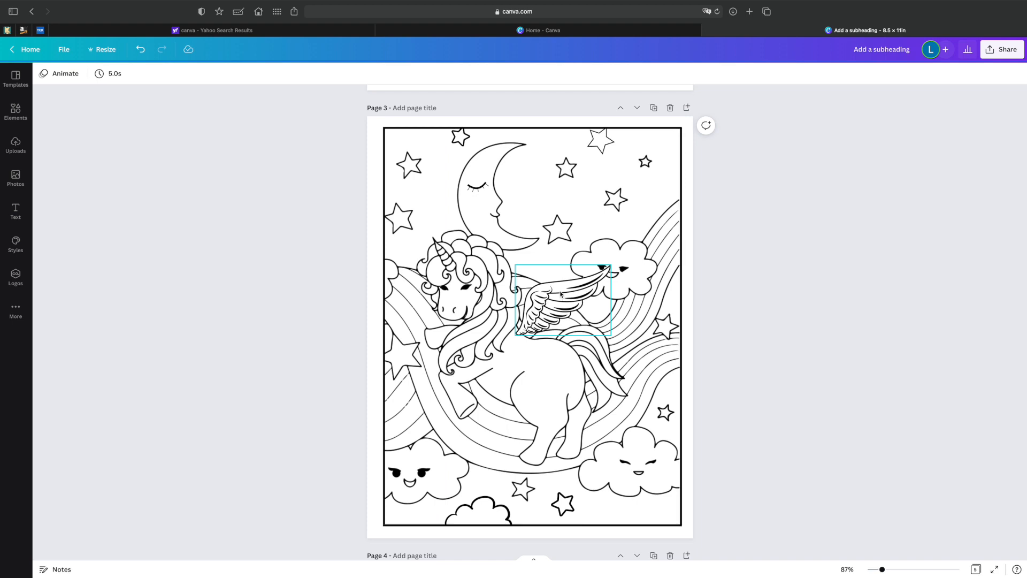
pyautogui.scroll(-5, 561, 294)
pyautogui.scroll(-6, 560, 294)
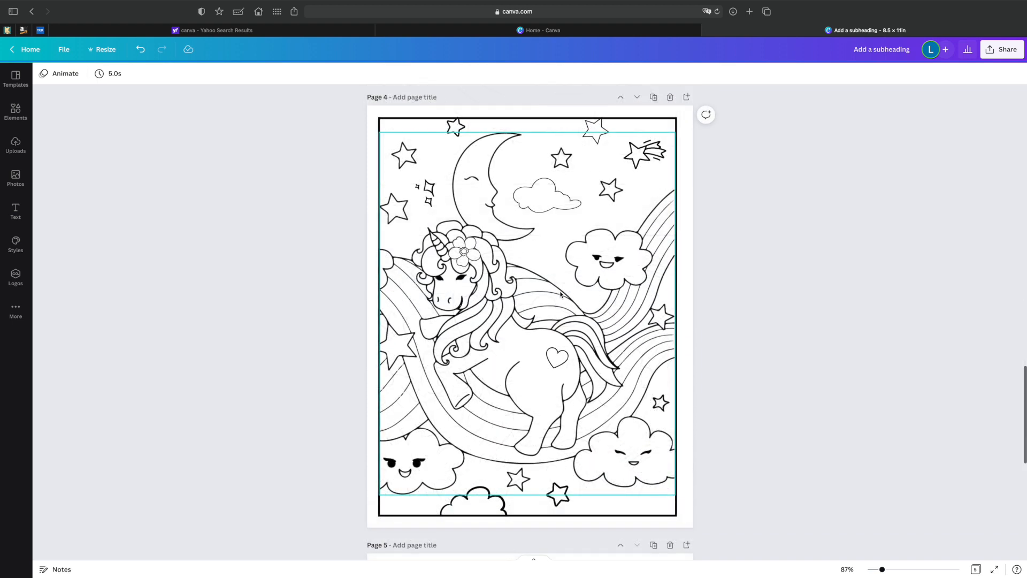